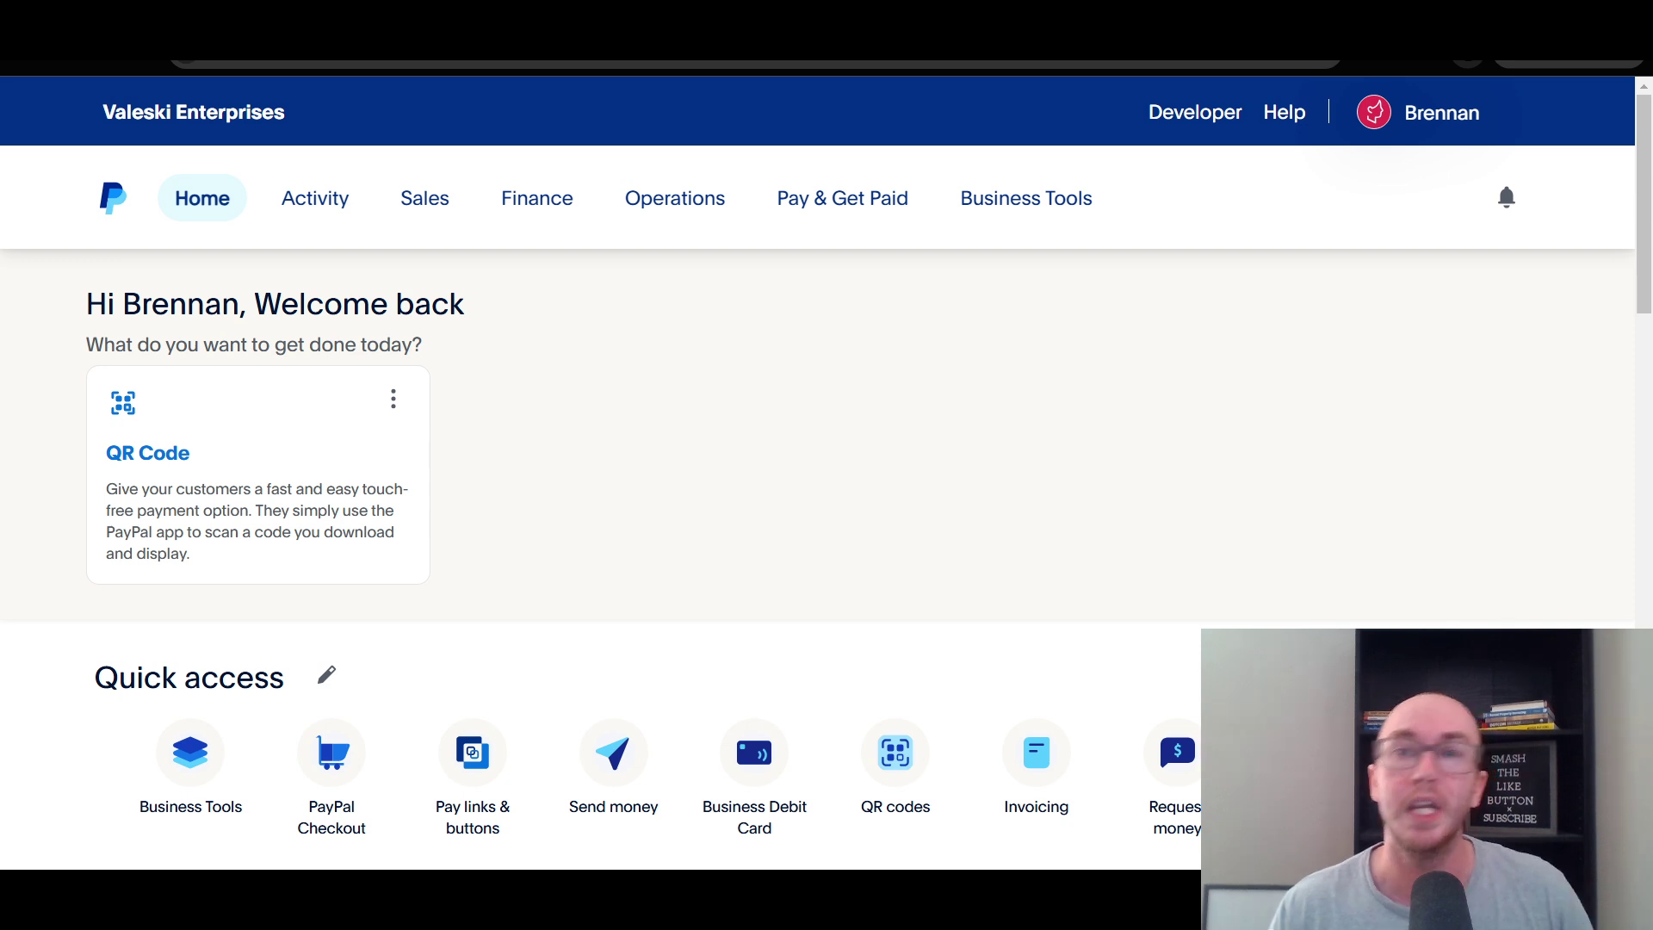
- Open the builder for pay links and buttons from the Pay & Get Paid options
left_click_drag(1646, 258, 1643, 346)
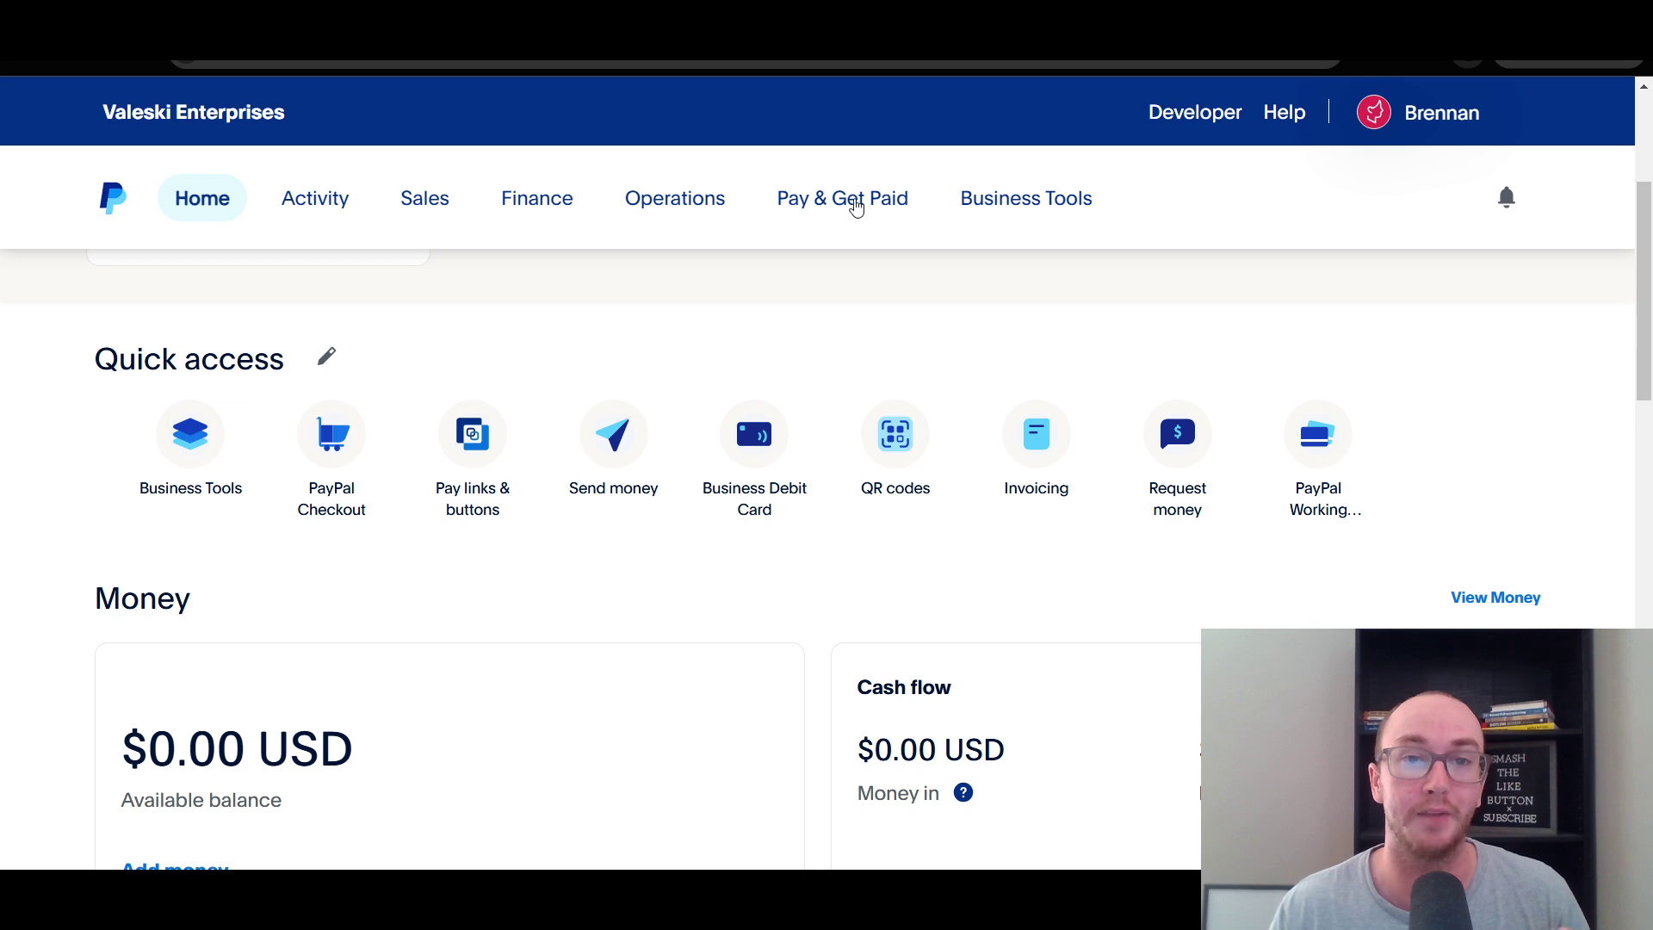
left_click(841, 211)
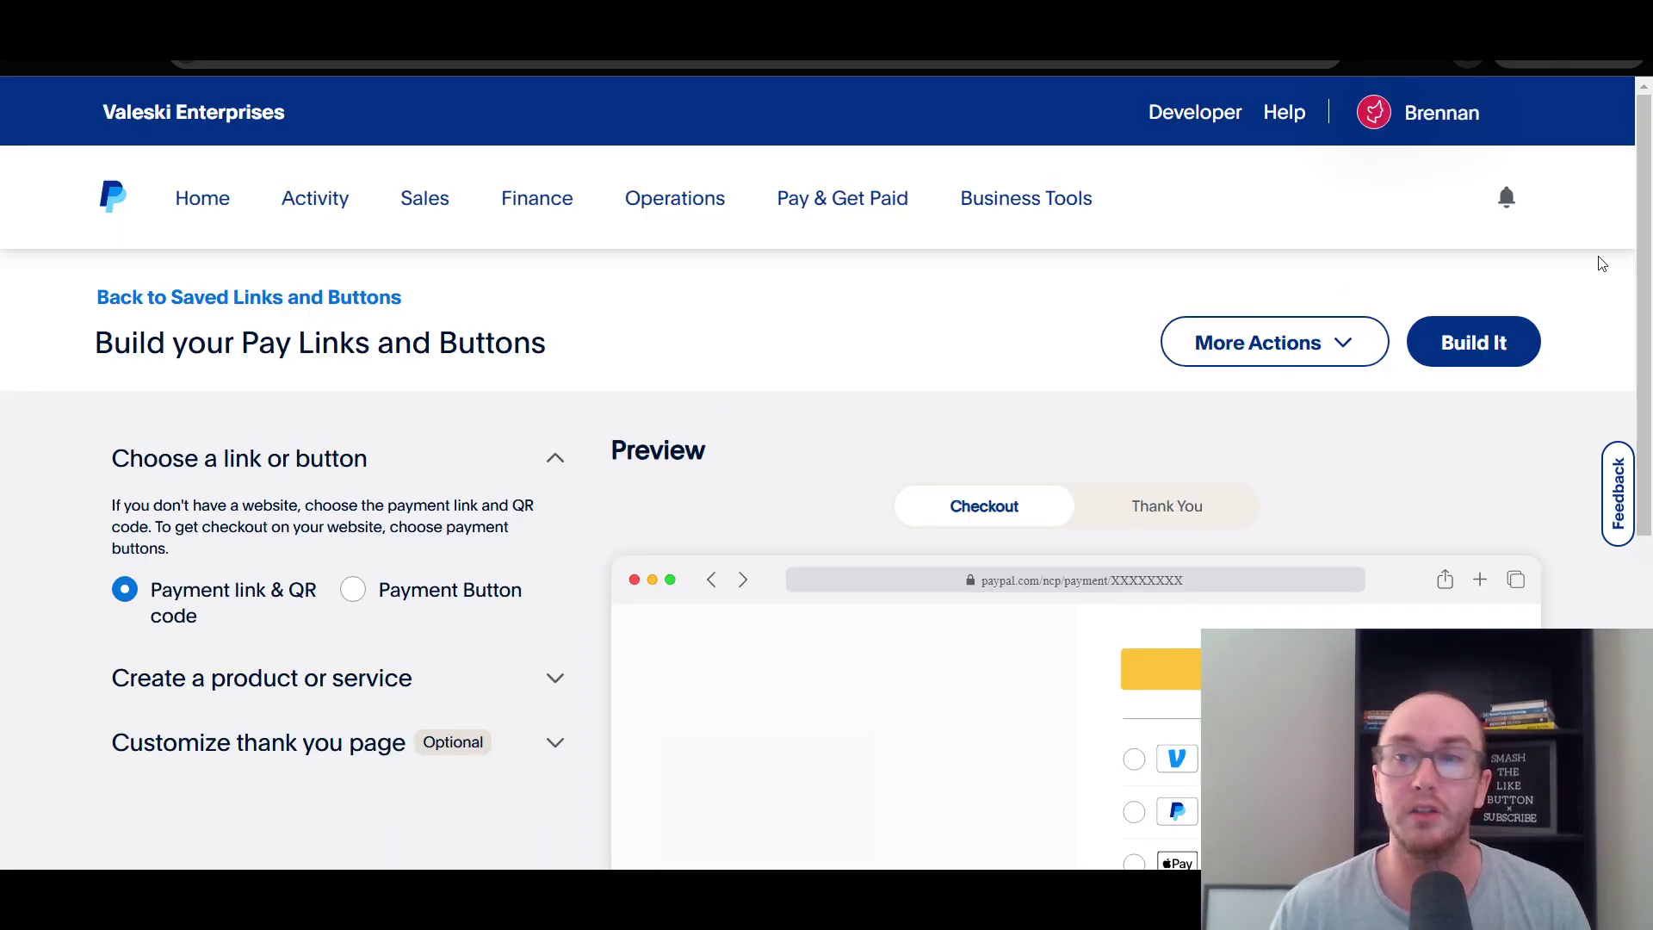
- Examine the checkout preview and the payment methods it offers for a payment link and QR code
left_click_drag(1649, 270, 1640, 499)
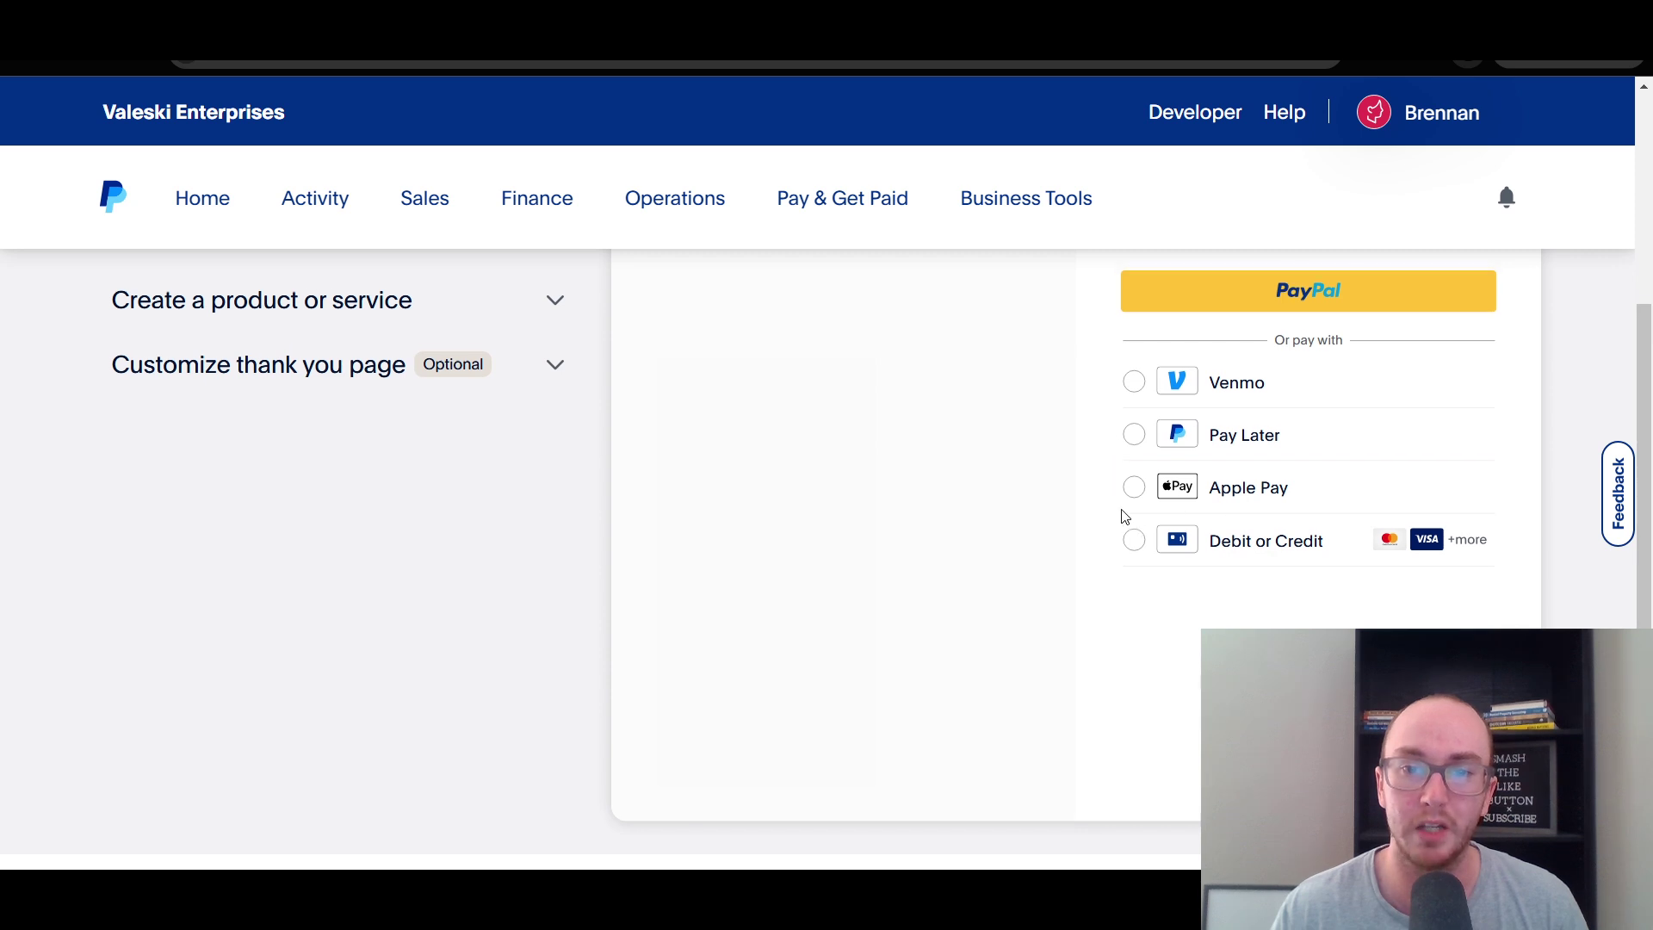
scroll(1115, 504, "up", 2)
scroll(1105, 482, "up", 3)
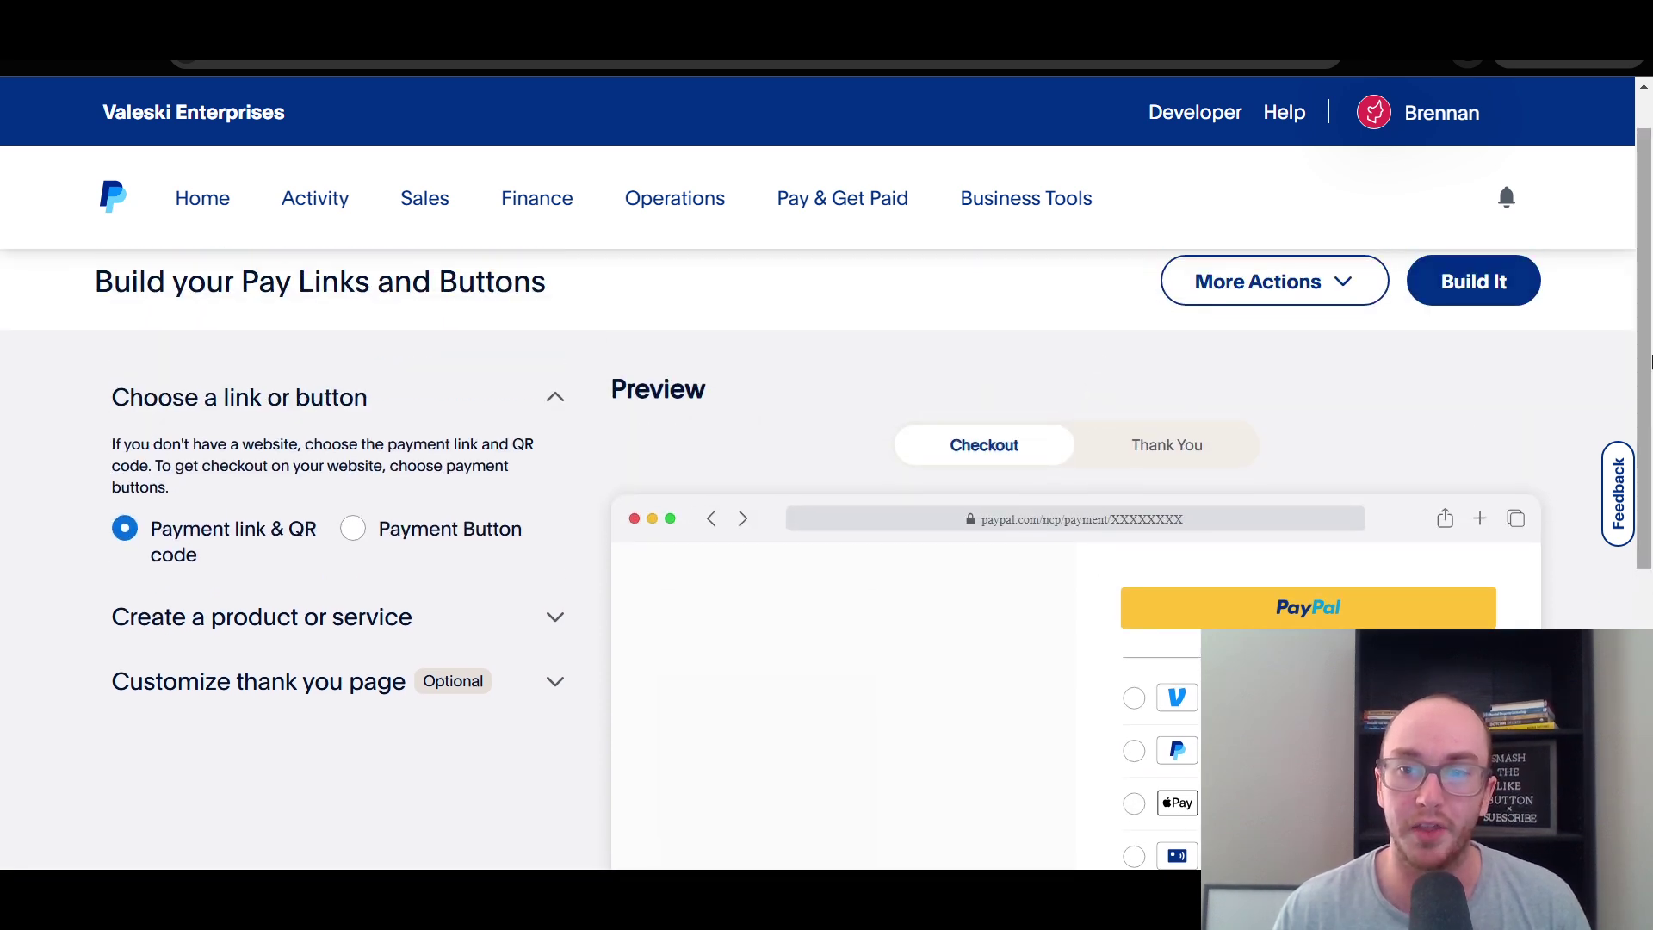
left_click_drag(1643, 373, 1643, 496)
scroll(1305, 387, "down", 1)
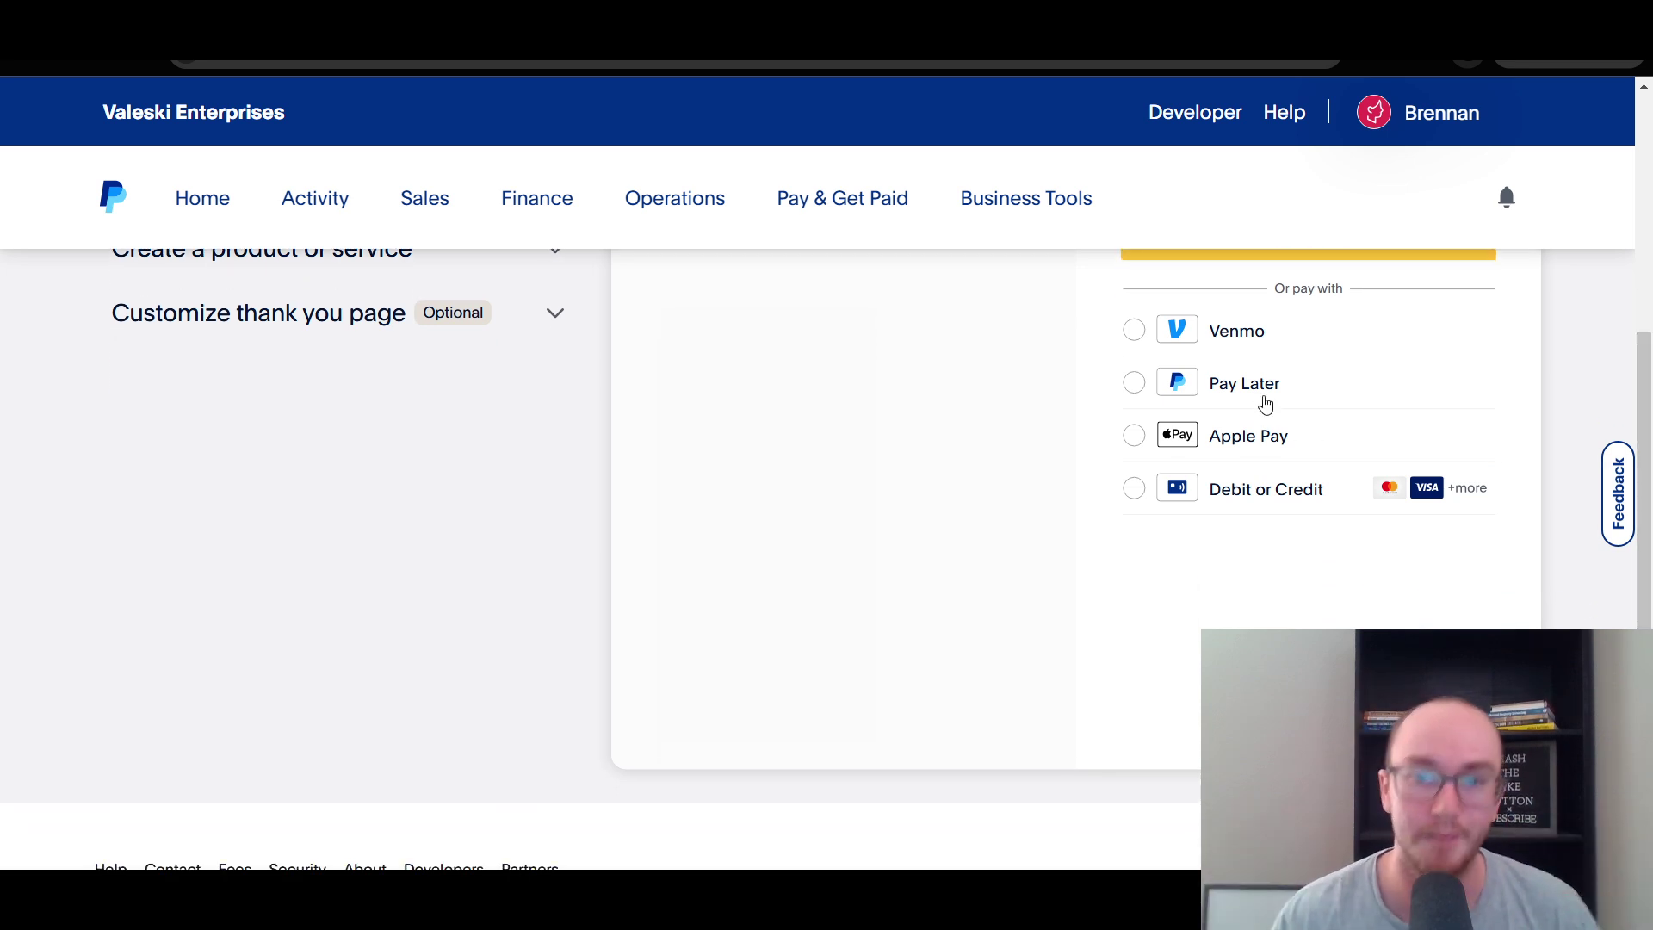
left_click_drag(1646, 504, 1649, 582)
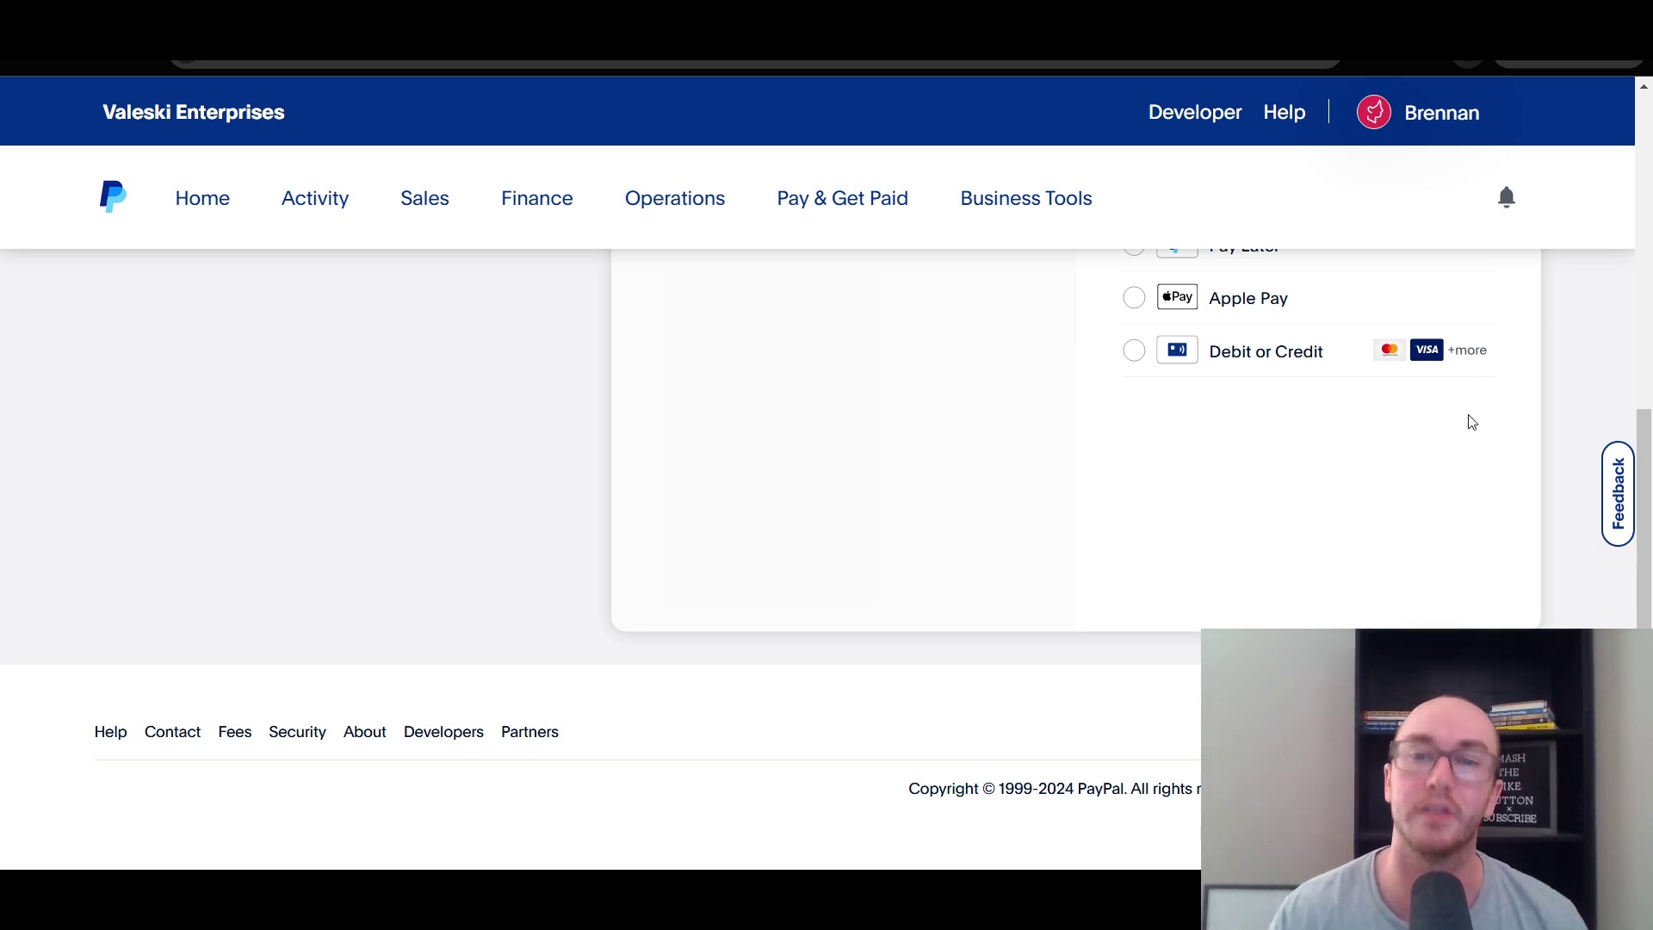
mouse_move(1648, 565)
left_mouse_down()
mouse_move(1644, 256)
mouse_move(1647, 338)
left_mouse_up()
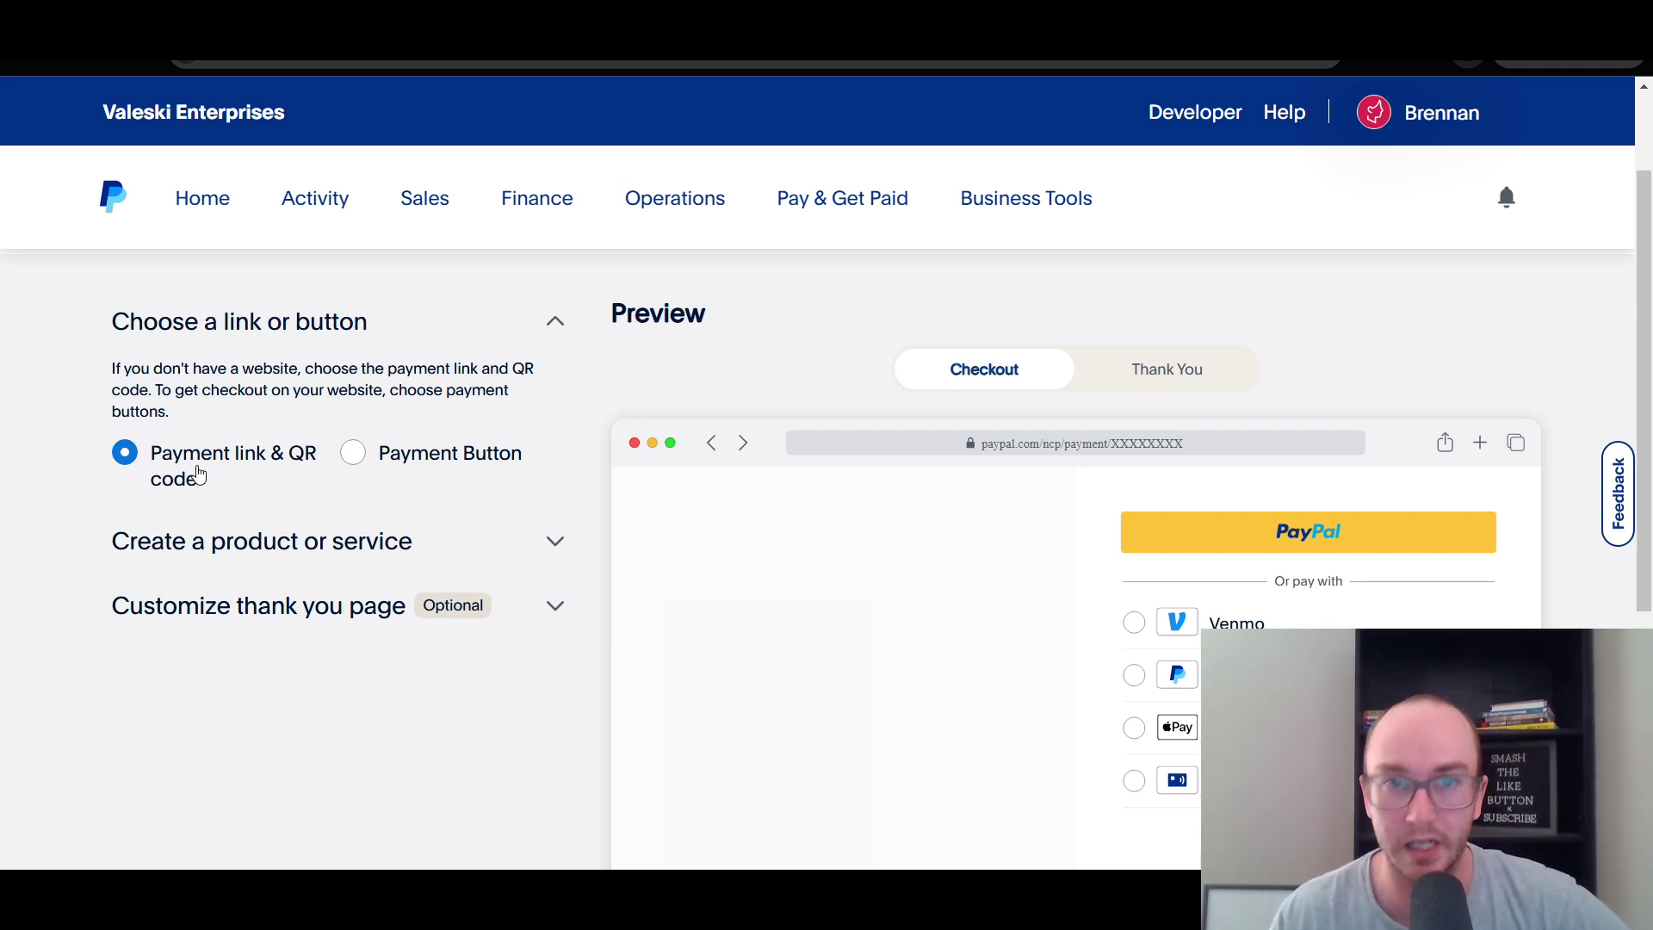
- Preview the Payment Button option and switch back to Payment link & QR code
scroll(1645, 306, "up", 1)
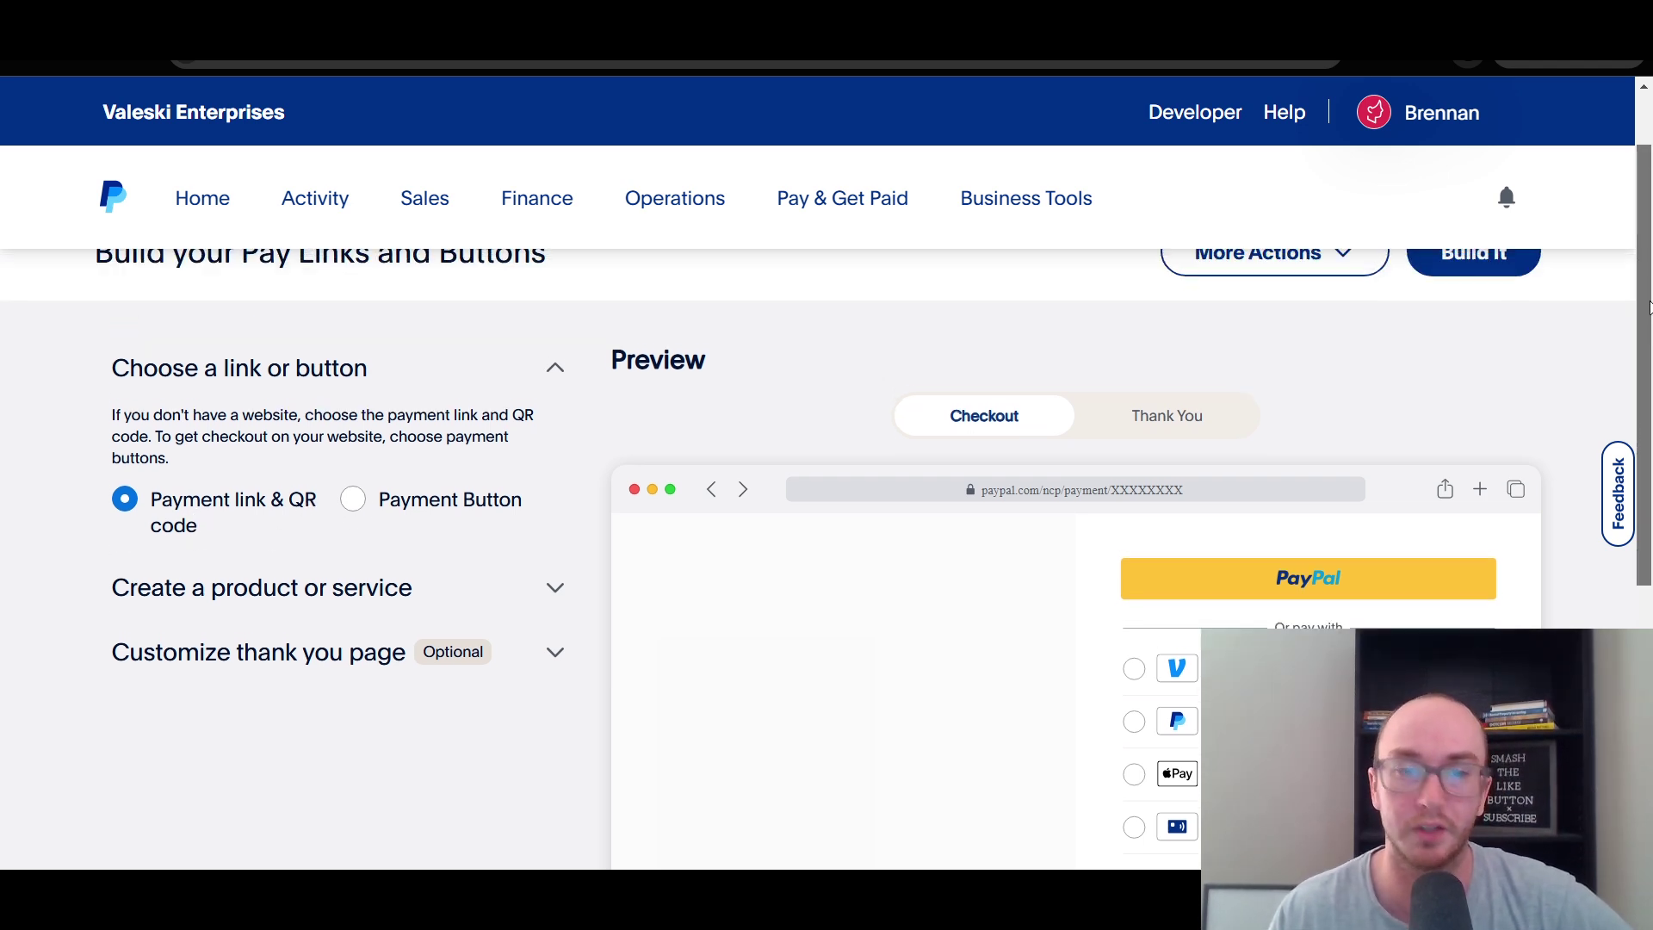
scroll(1646, 306, "up", 2)
scroll(1646, 327, "down", 3)
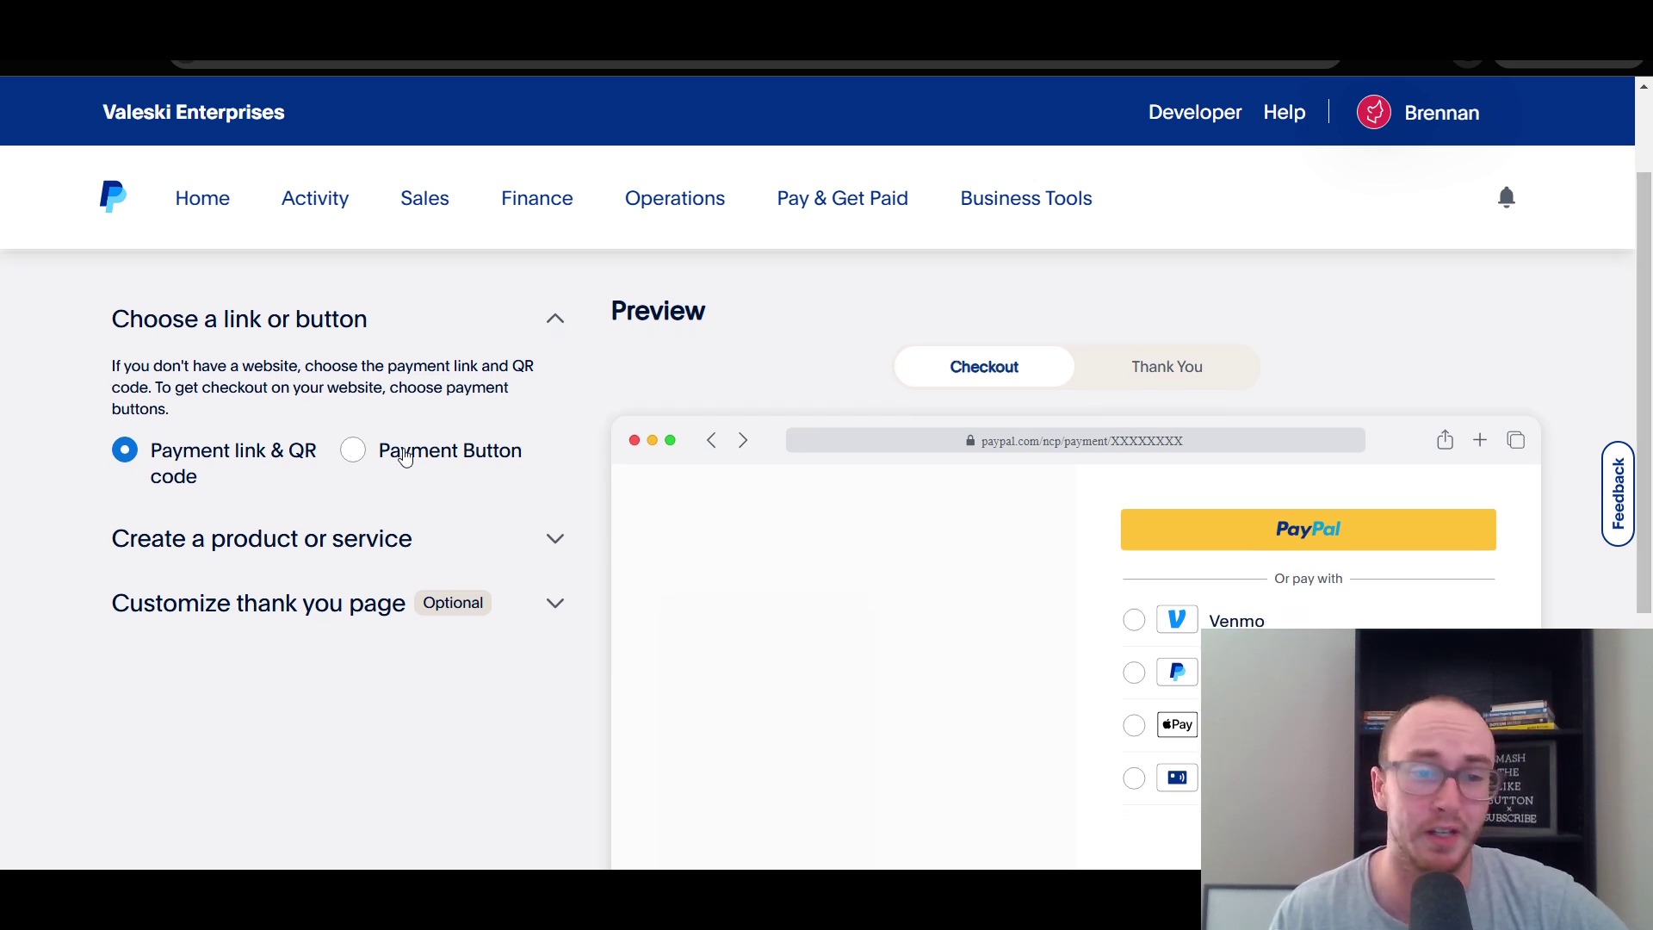
left_click(354, 451)
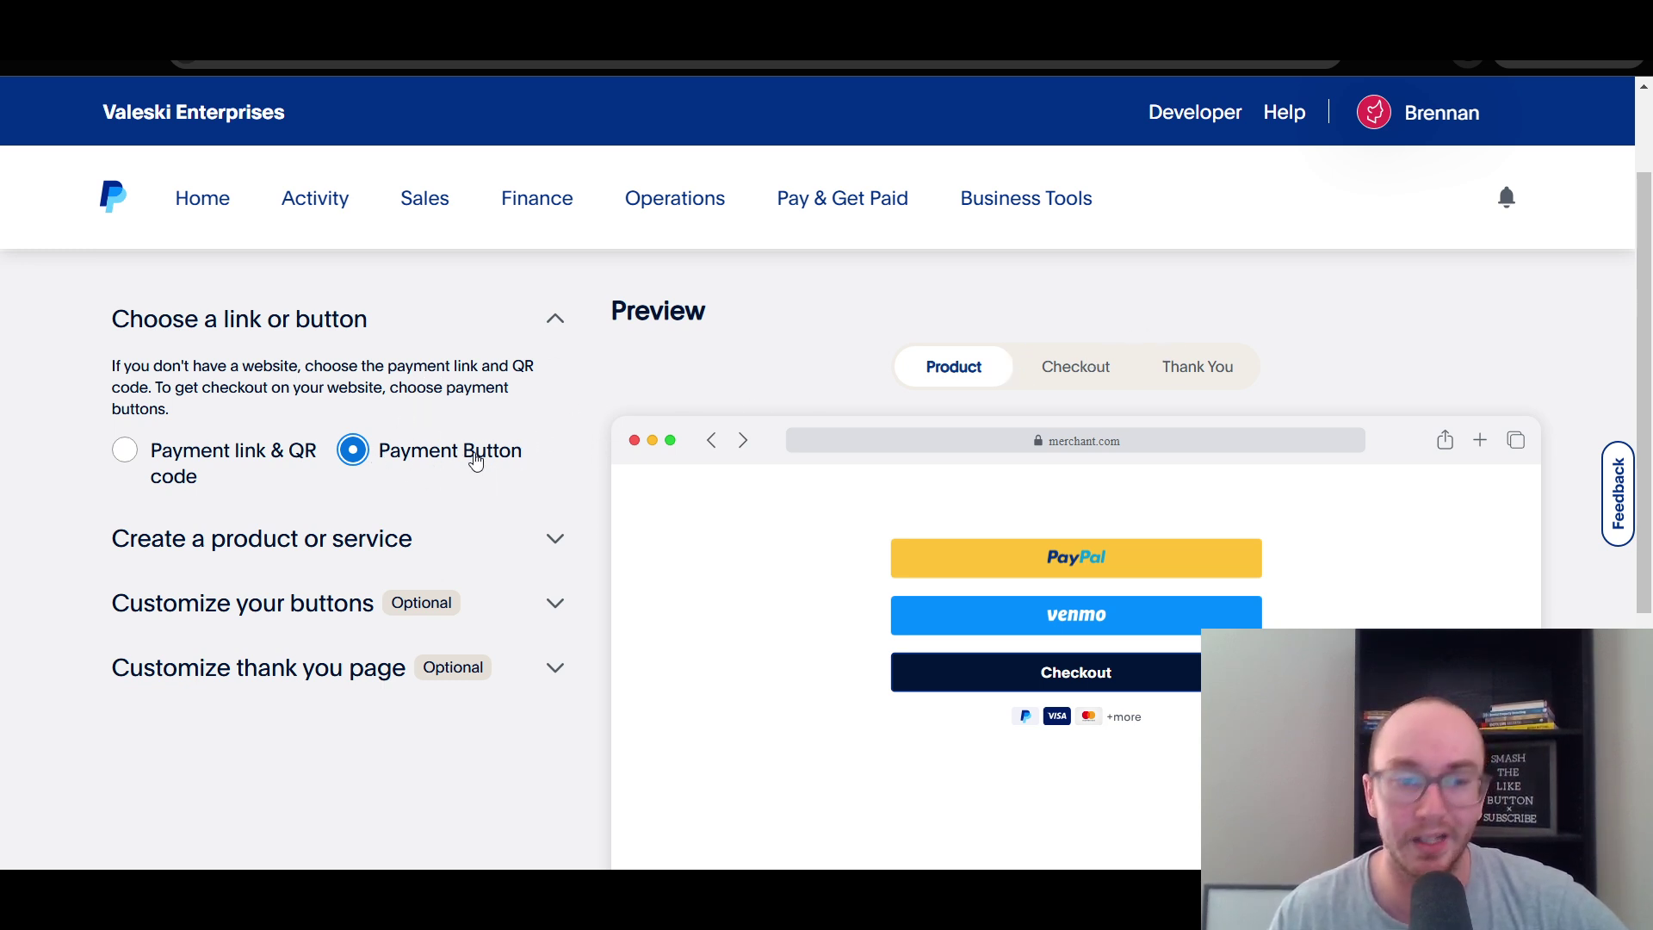
left_click(126, 451)
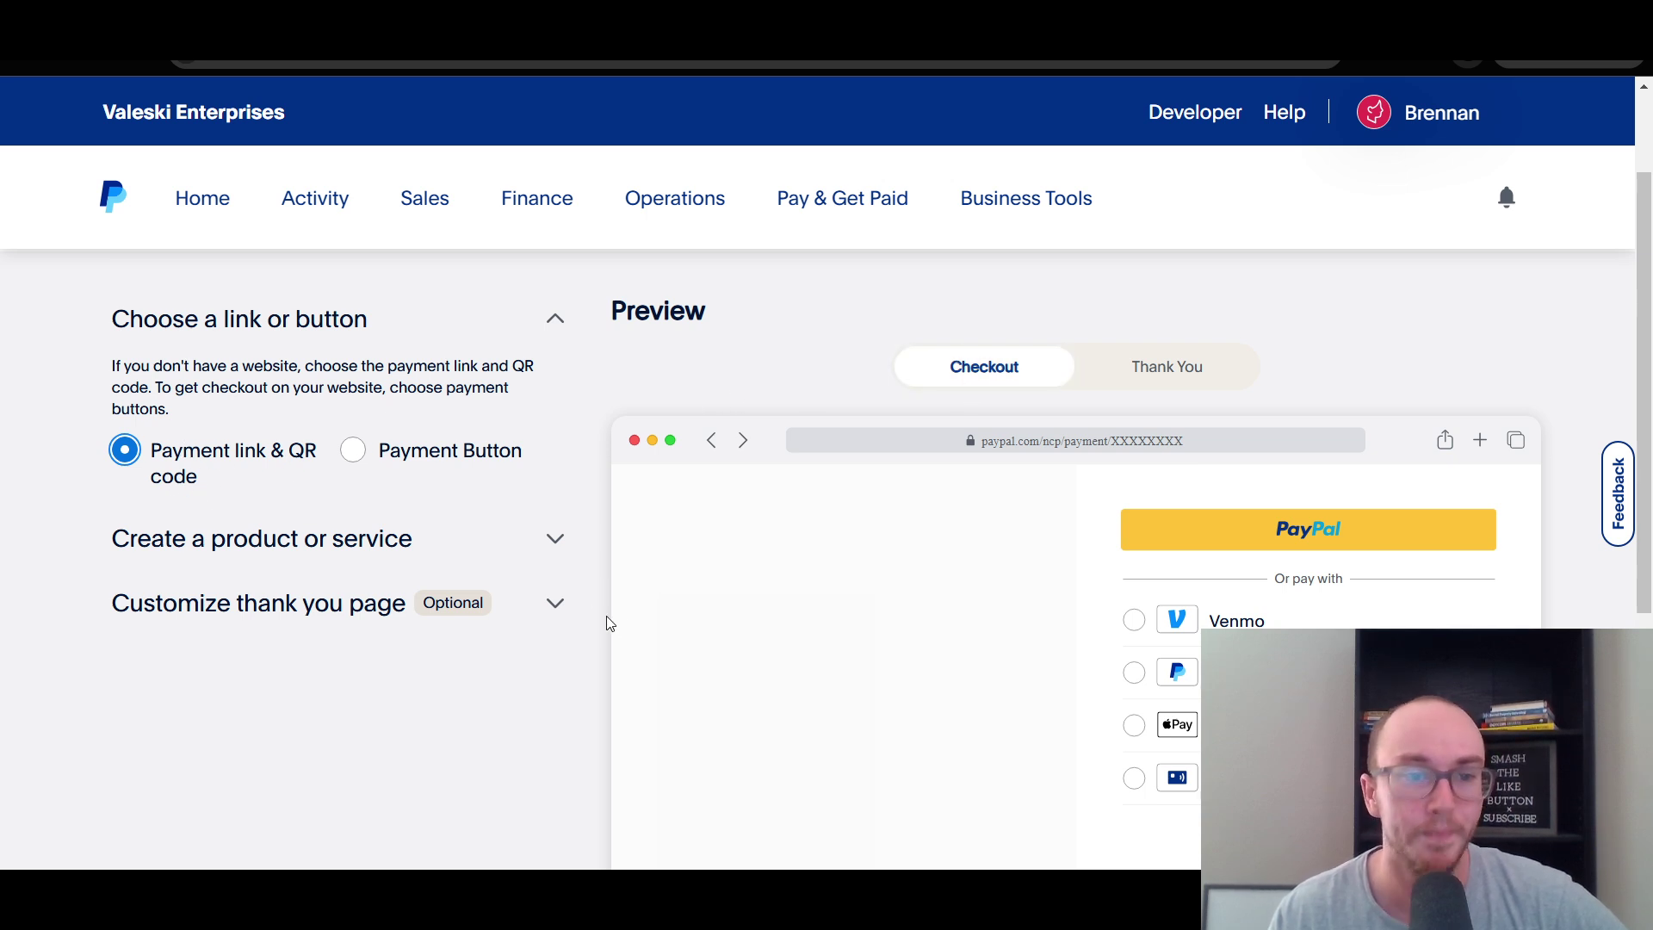
- Expand the product or service creation section and the optional thank you page customization section
scroll(606, 487, "up", 2)
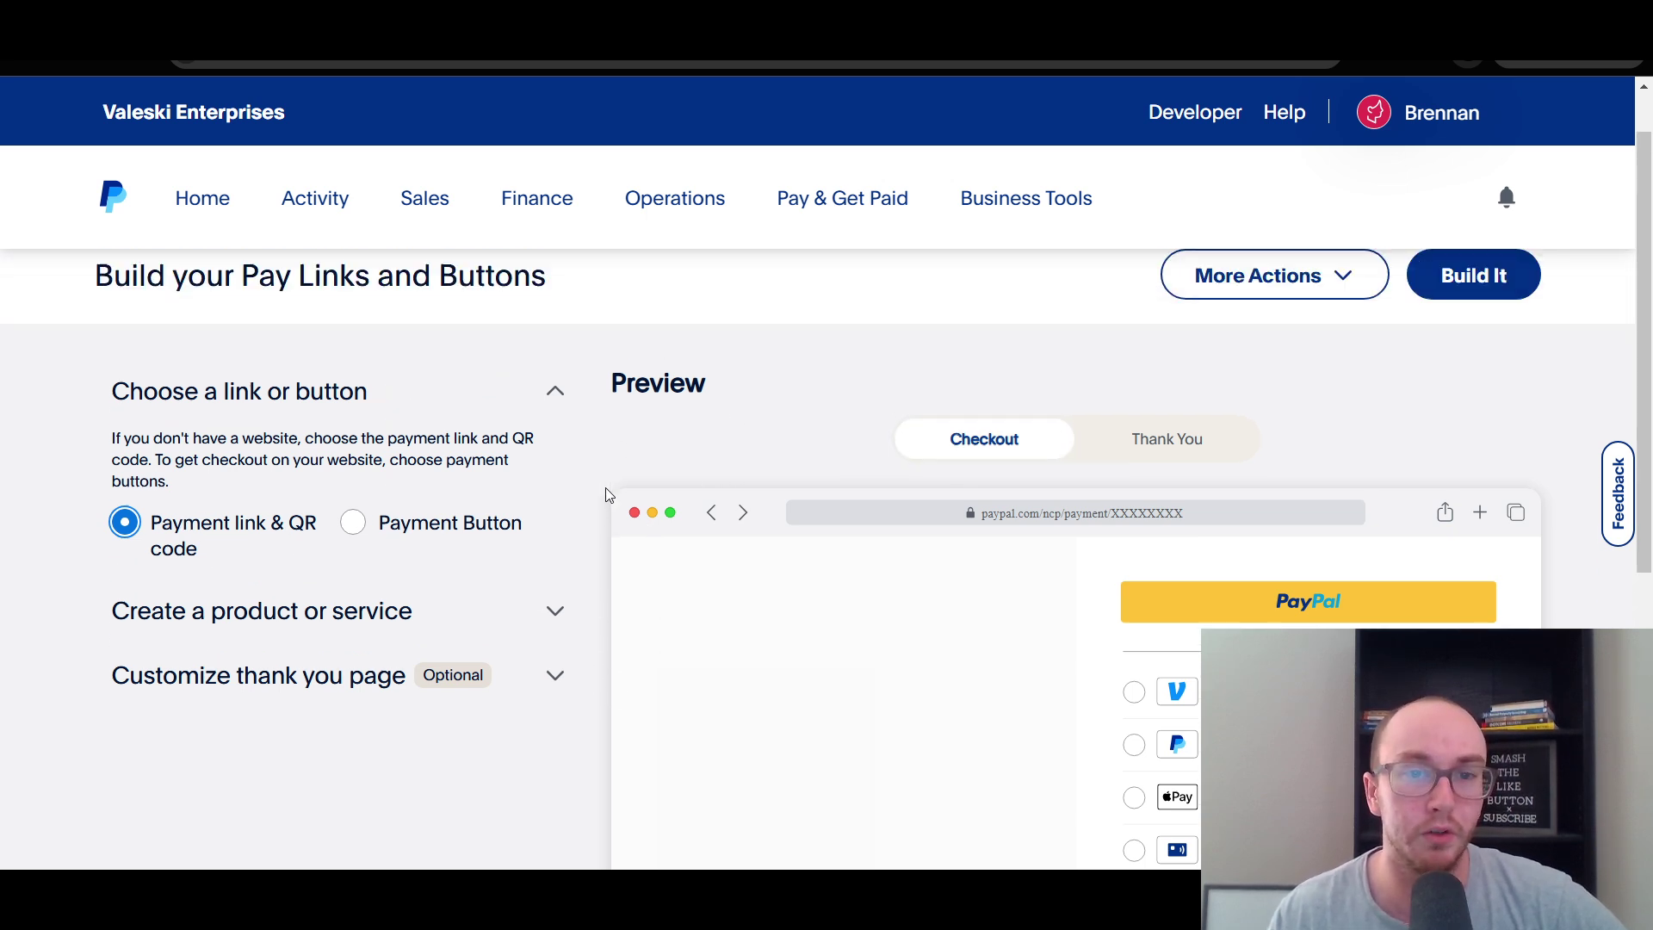
scroll(606, 488, "down", 4)
scroll(606, 487, "up", 3)
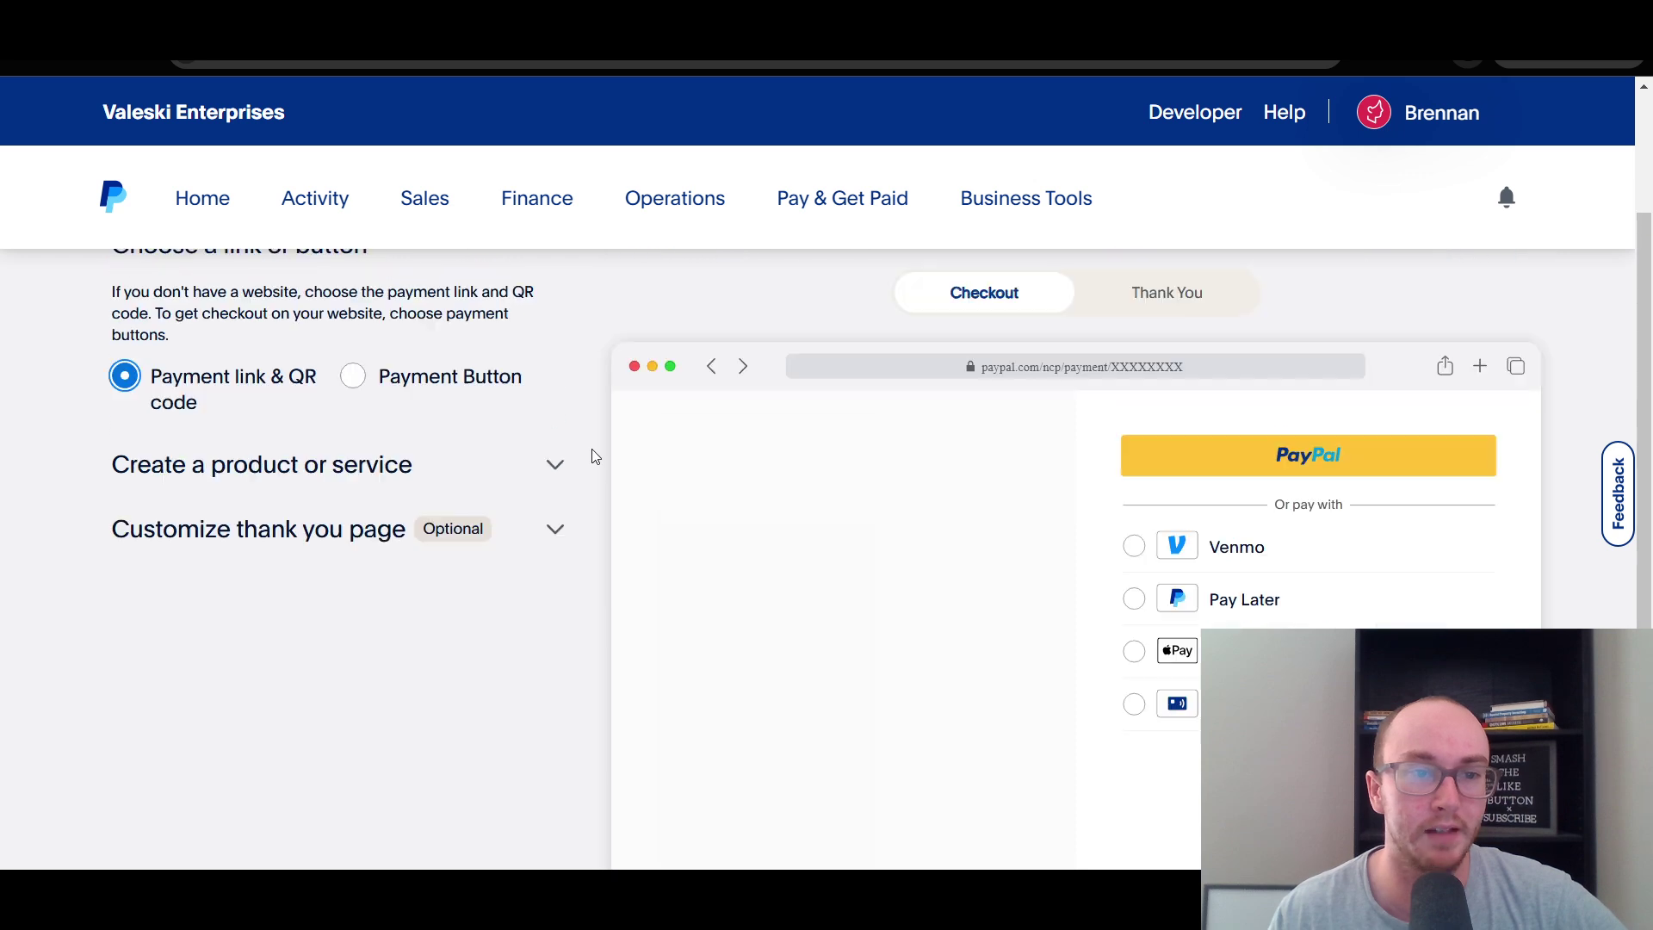
left_click(557, 583)
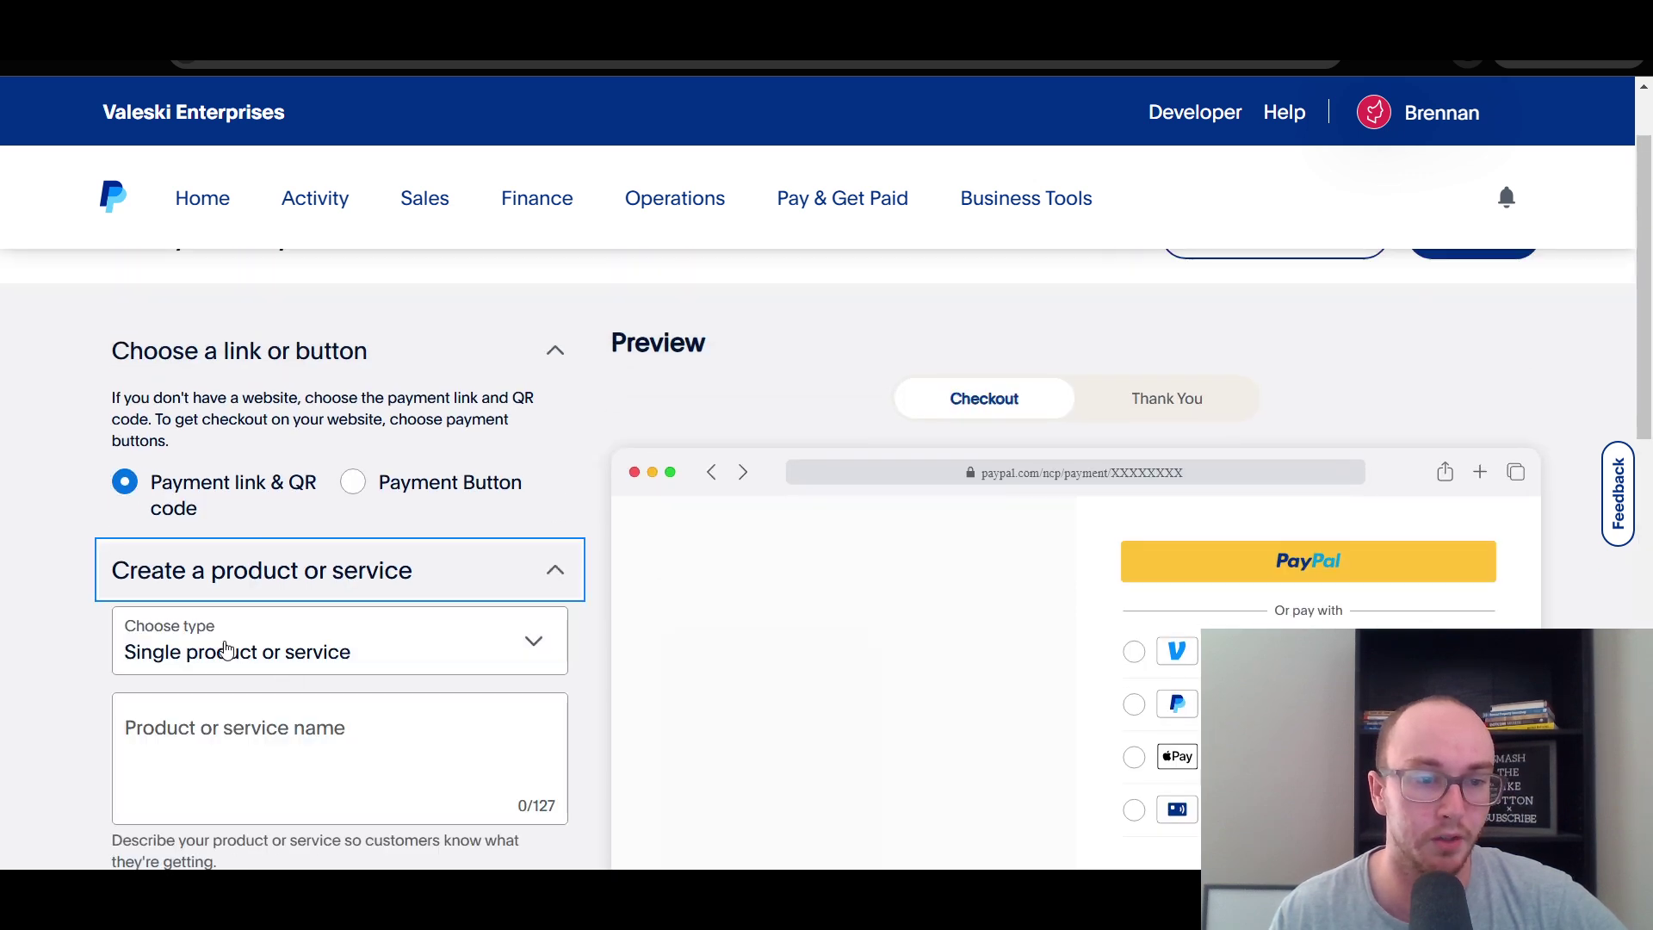
left_click_drag(1645, 331, 1648, 689)
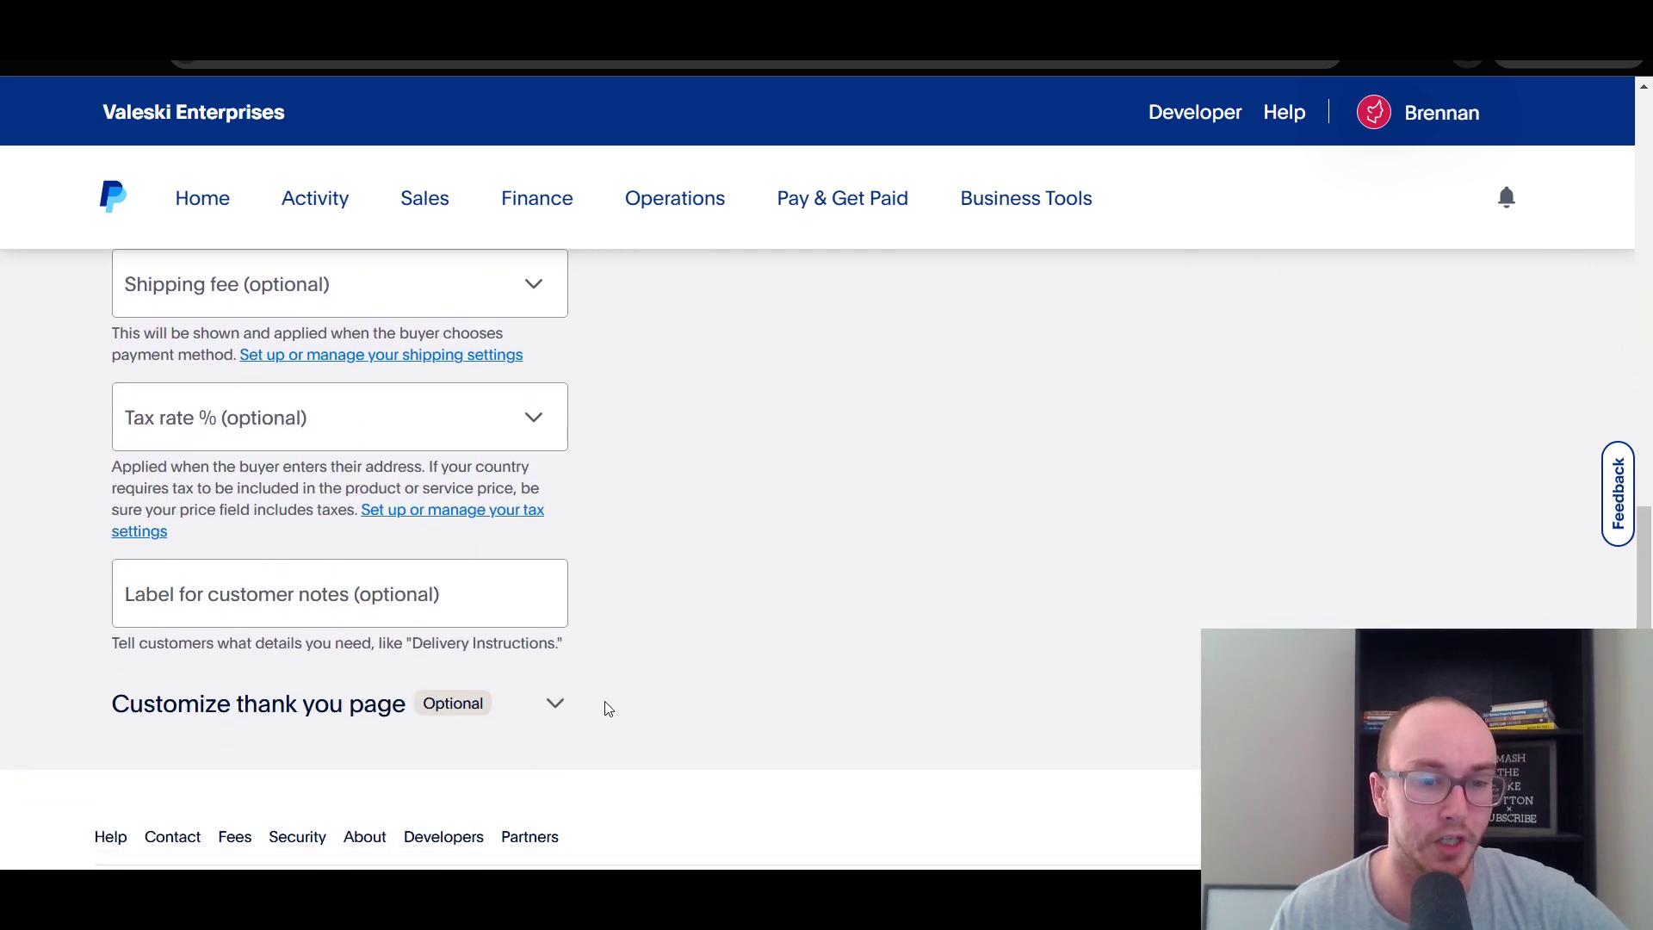
left_click(555, 704)
left_click_drag(1649, 503, 1610, 246)
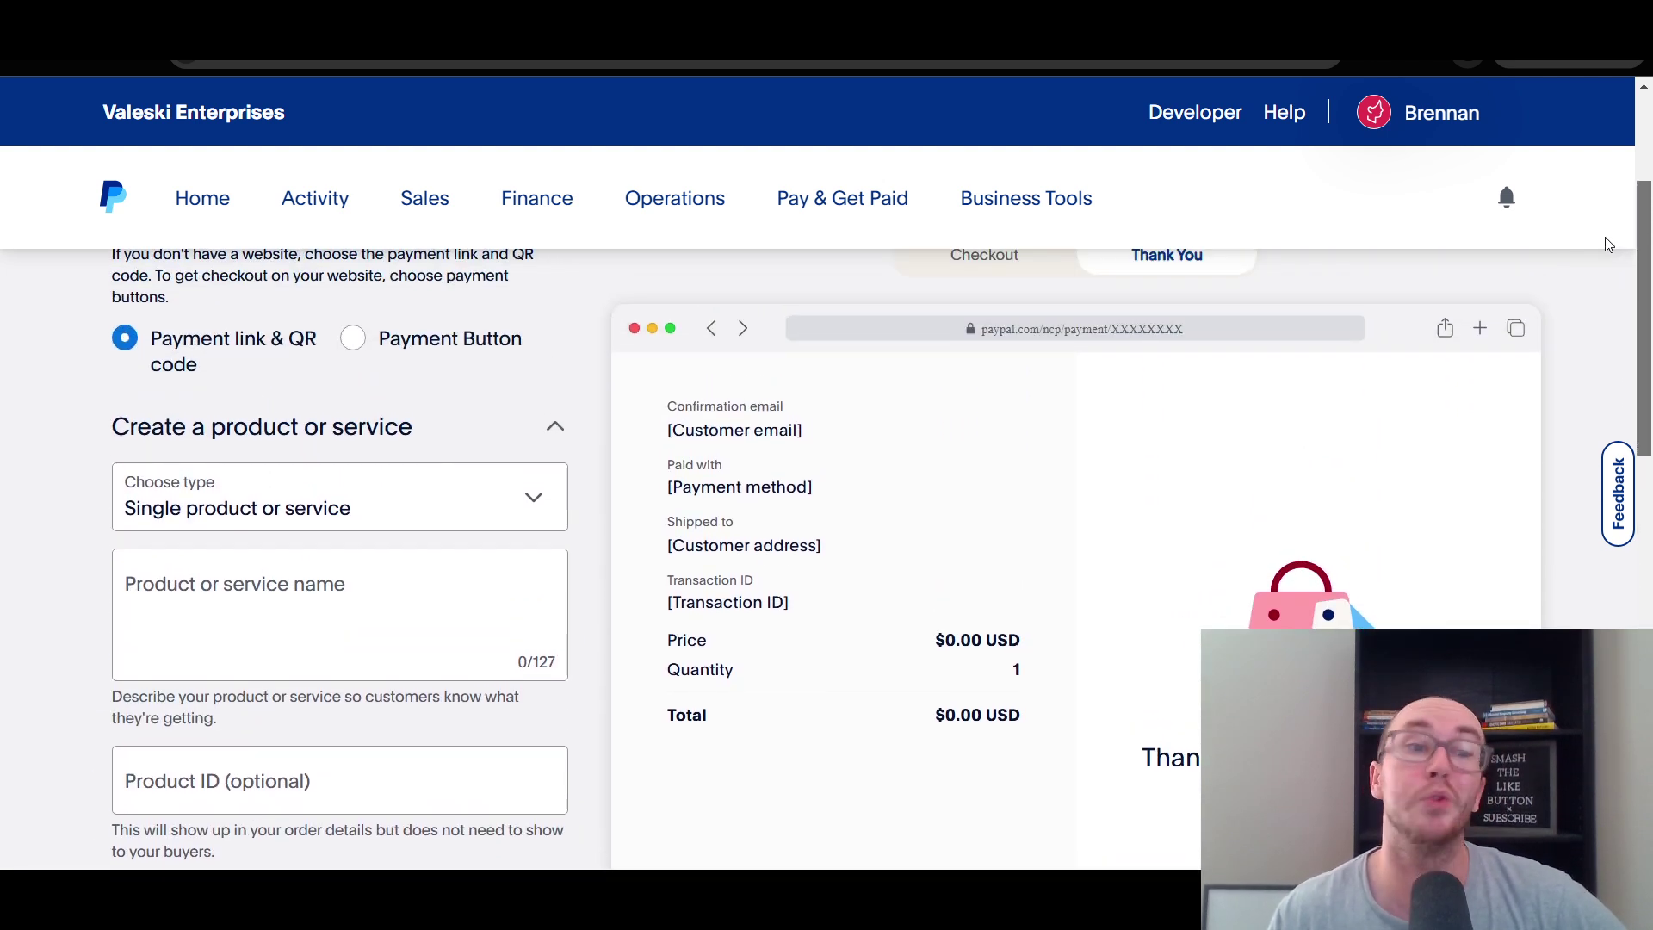
- Try the Customer defined type for the product or service
scroll(177, 480, "down", 1)
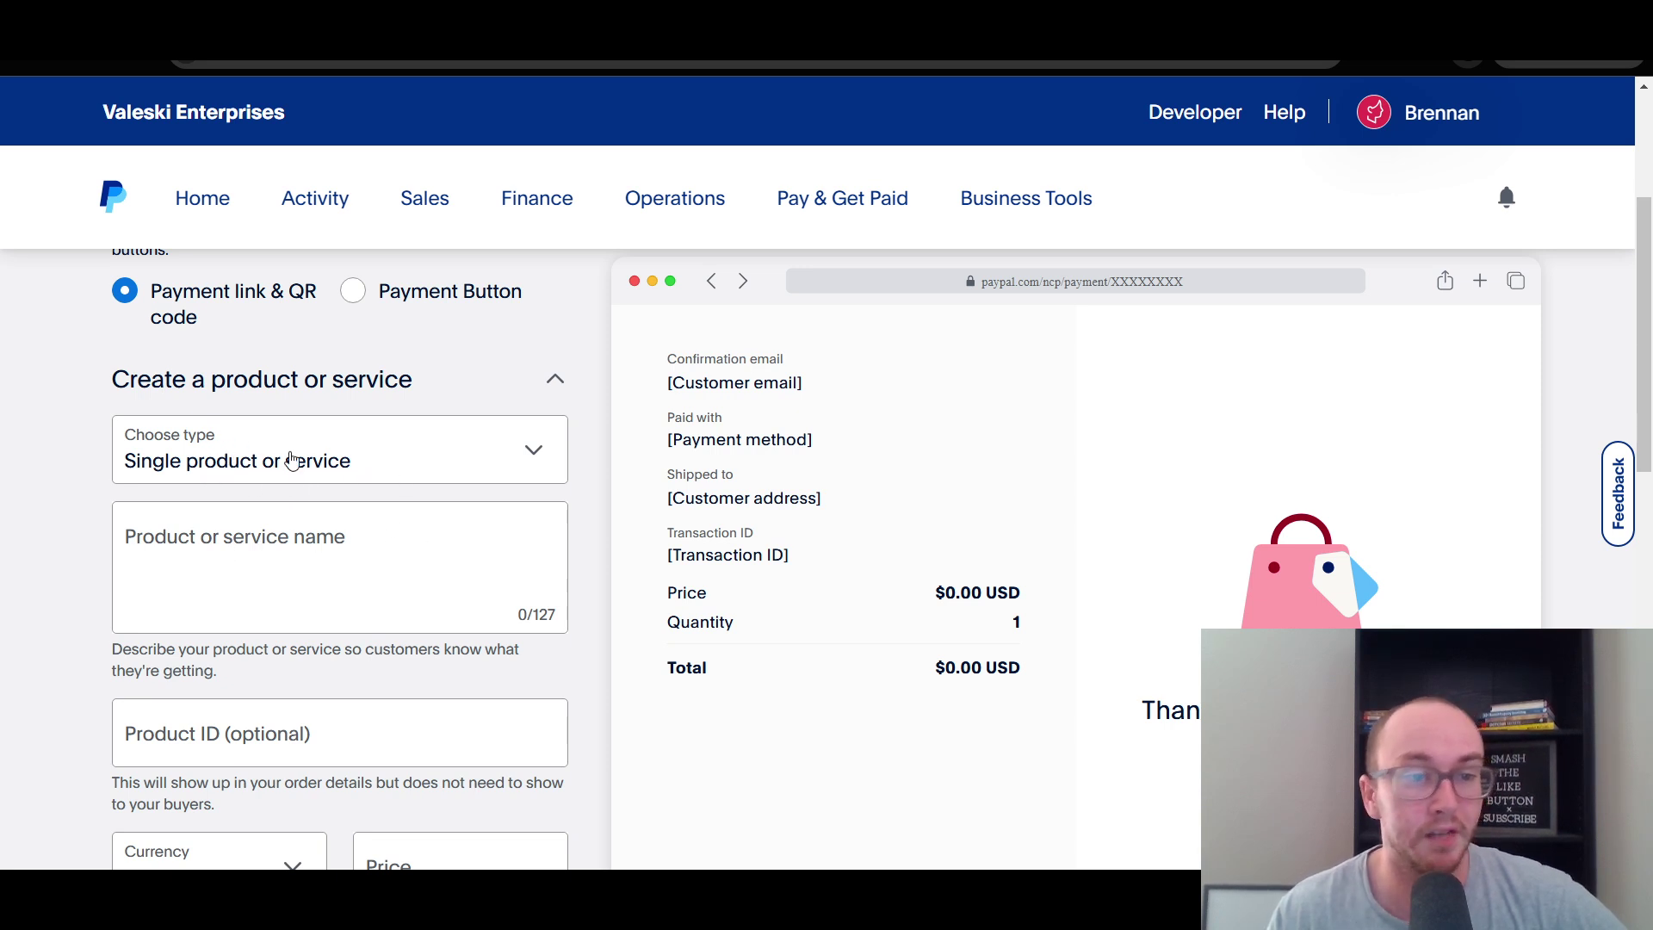
left_click(545, 430)
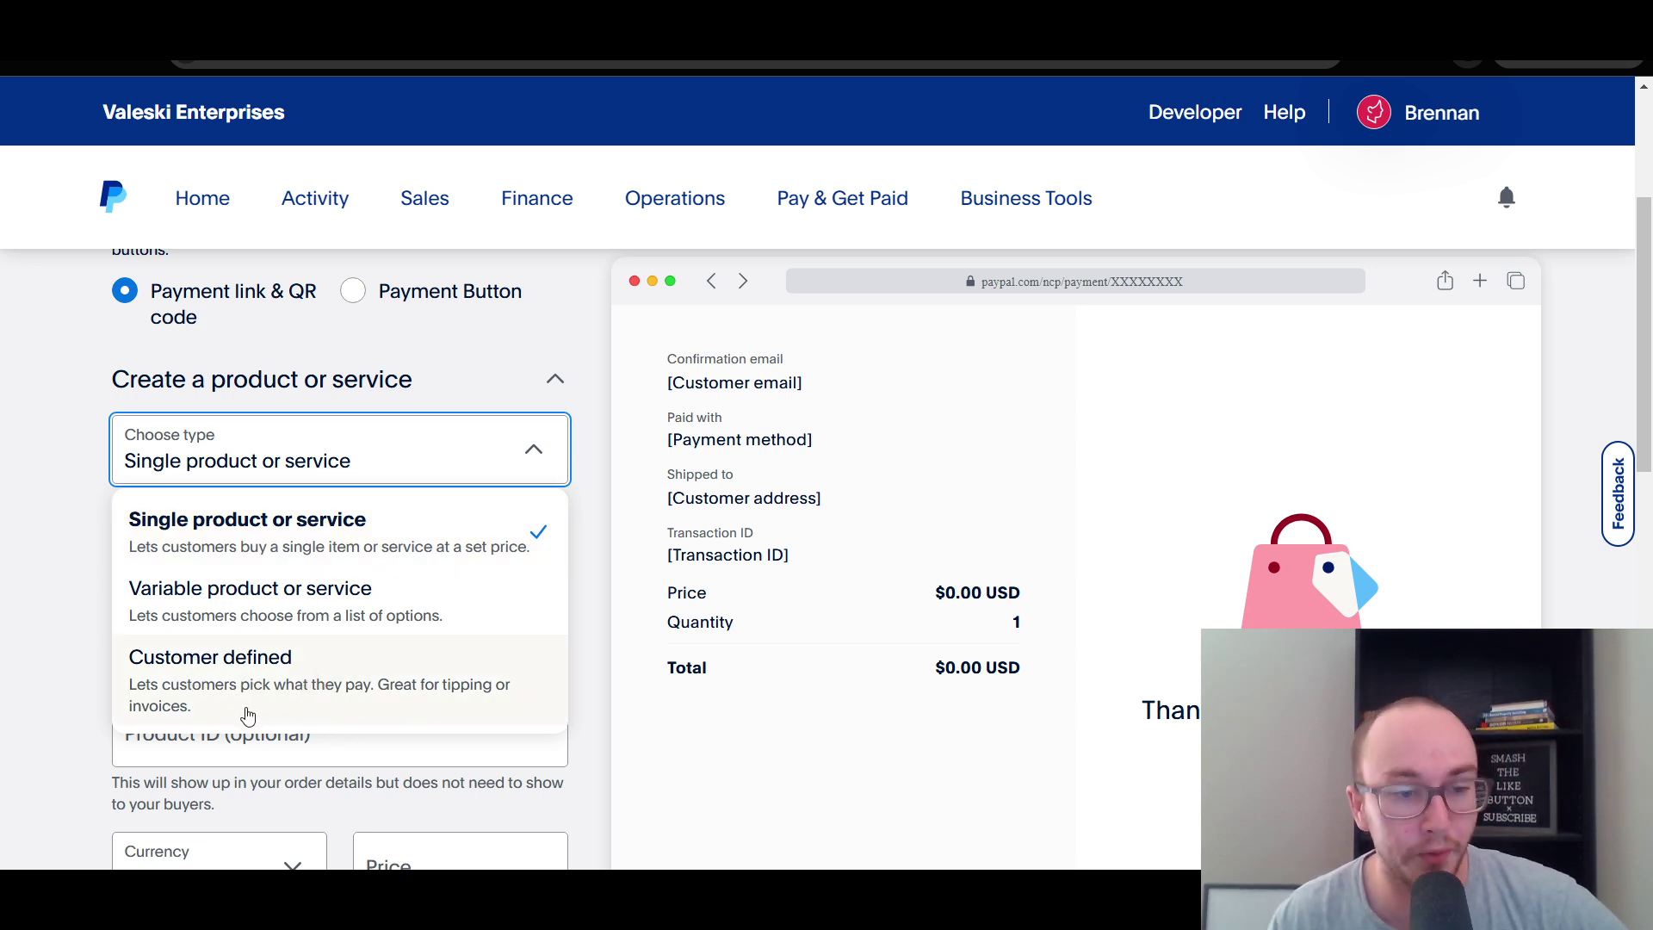
left_click(315, 702)
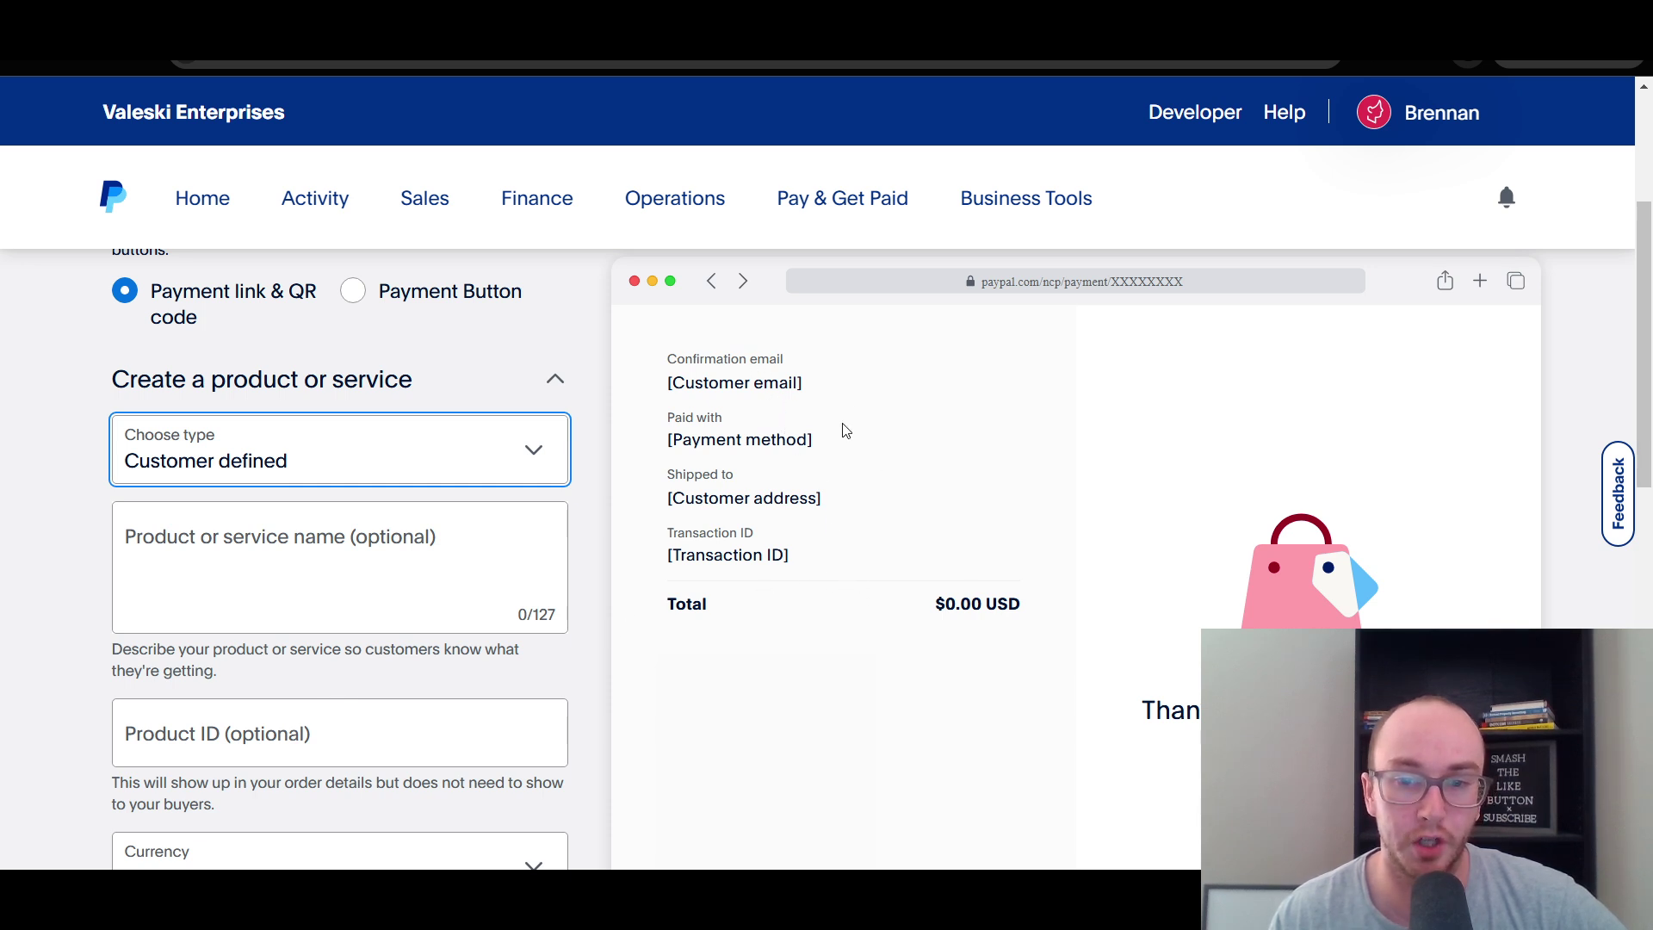
- Try the Variable product or service type and review its option, shipping and tax fields
left_click(439, 467)
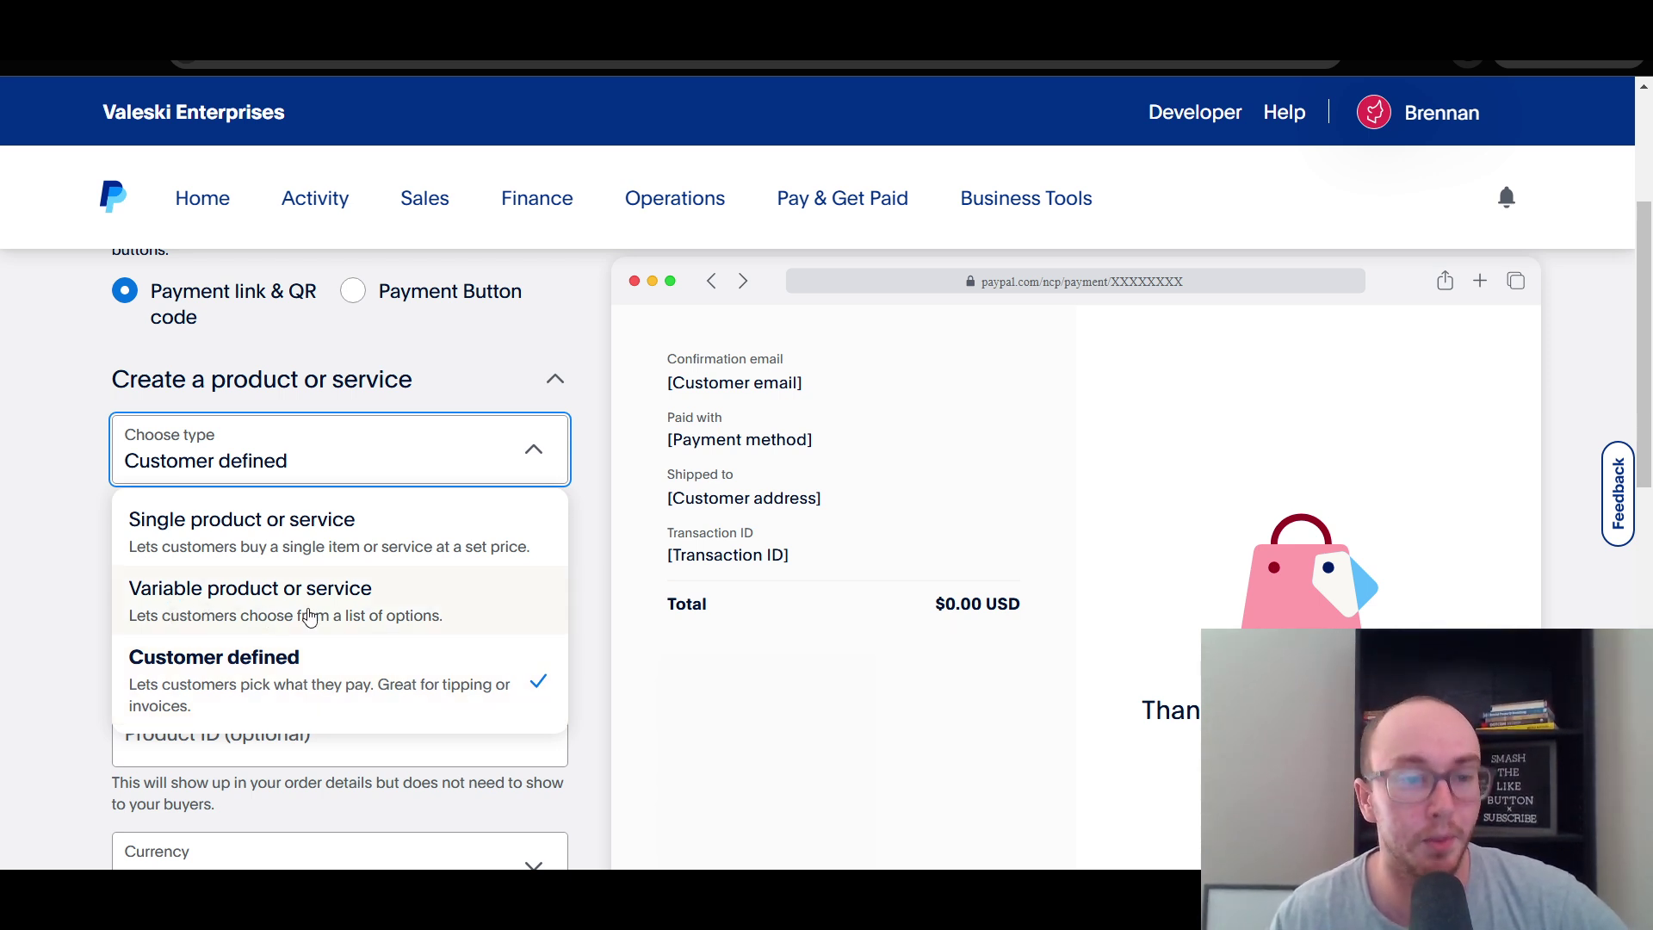
left_click(210, 625)
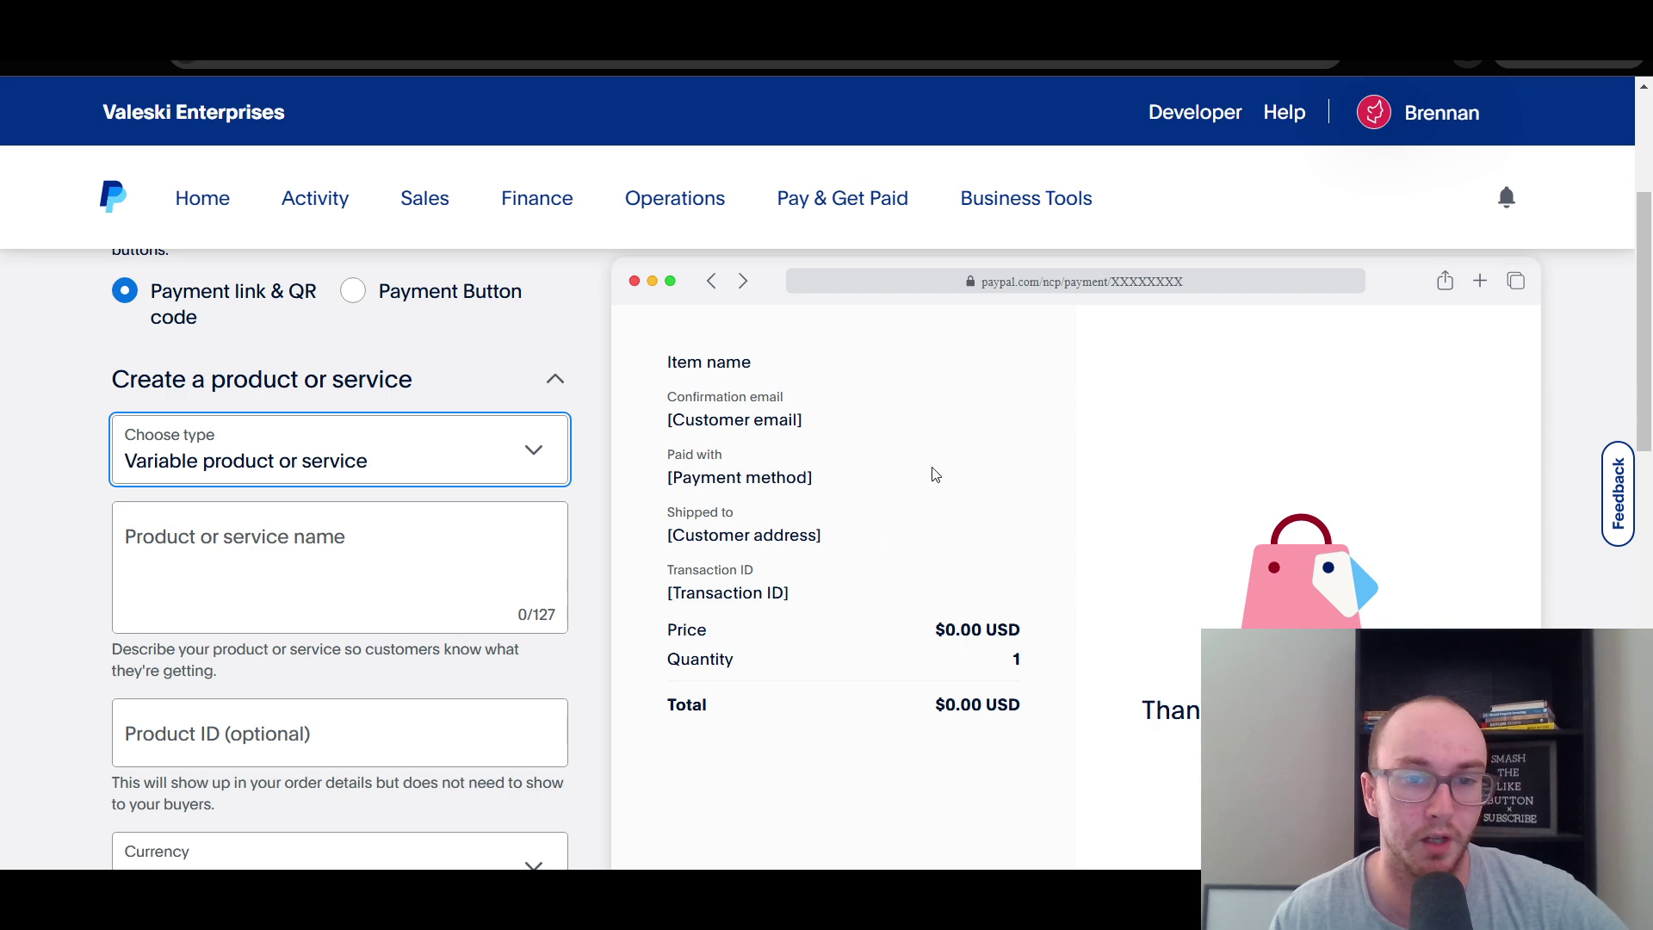
scroll(594, 675, "down", 5)
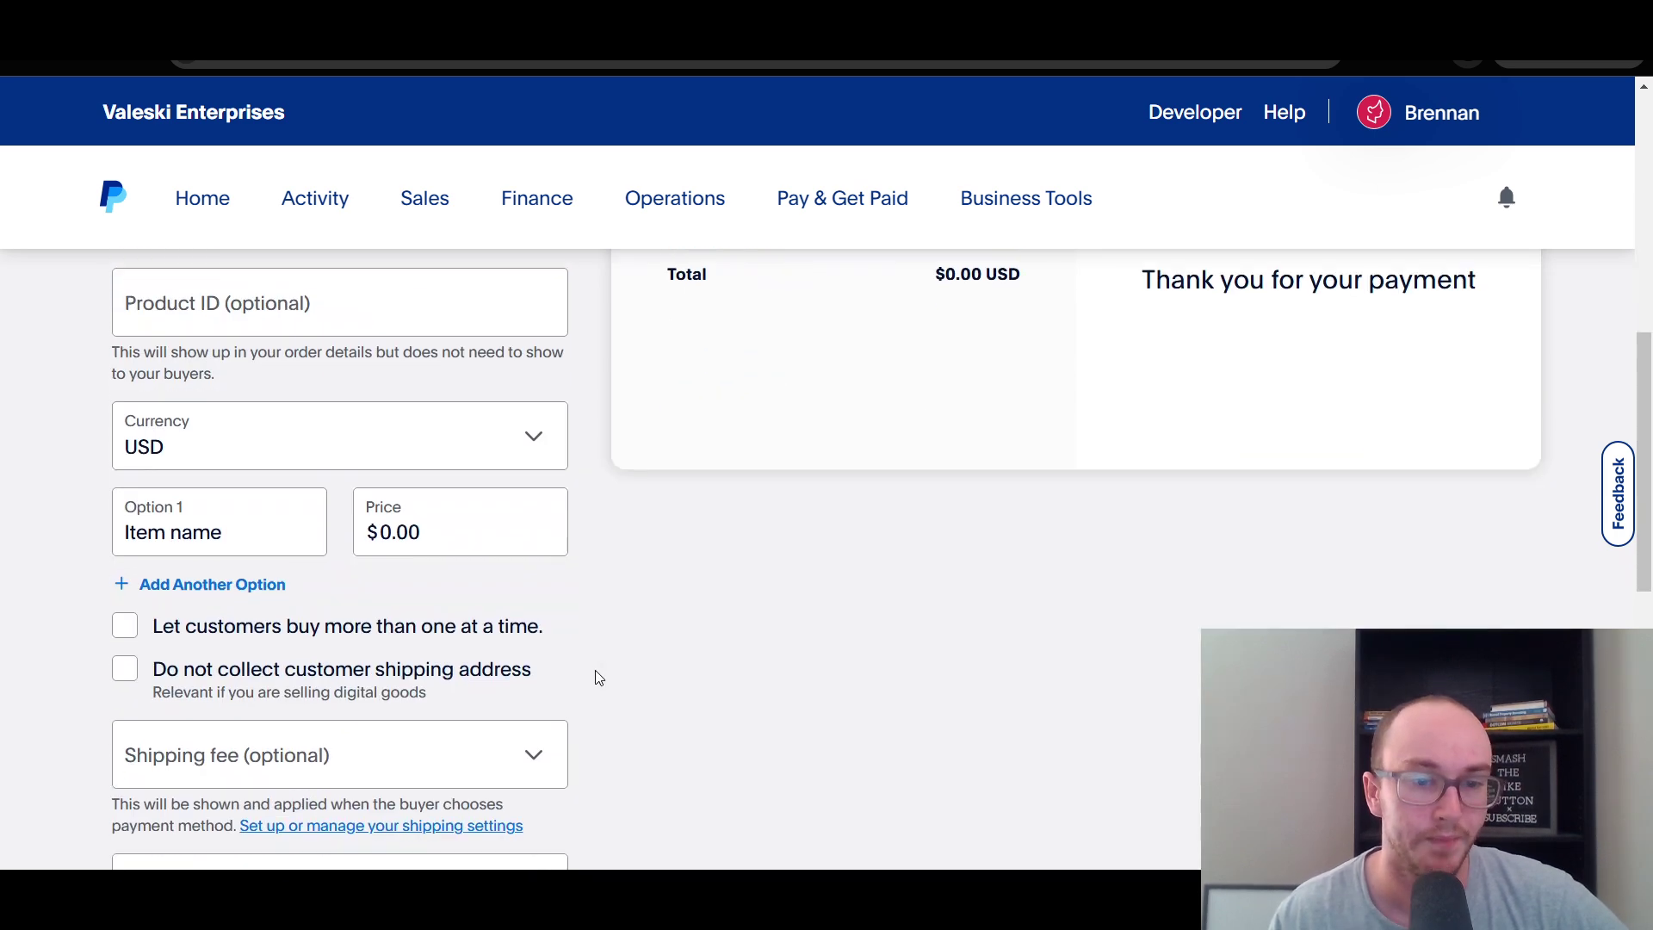
scroll(594, 675, "up", 4)
scroll(594, 675, "down", 4)
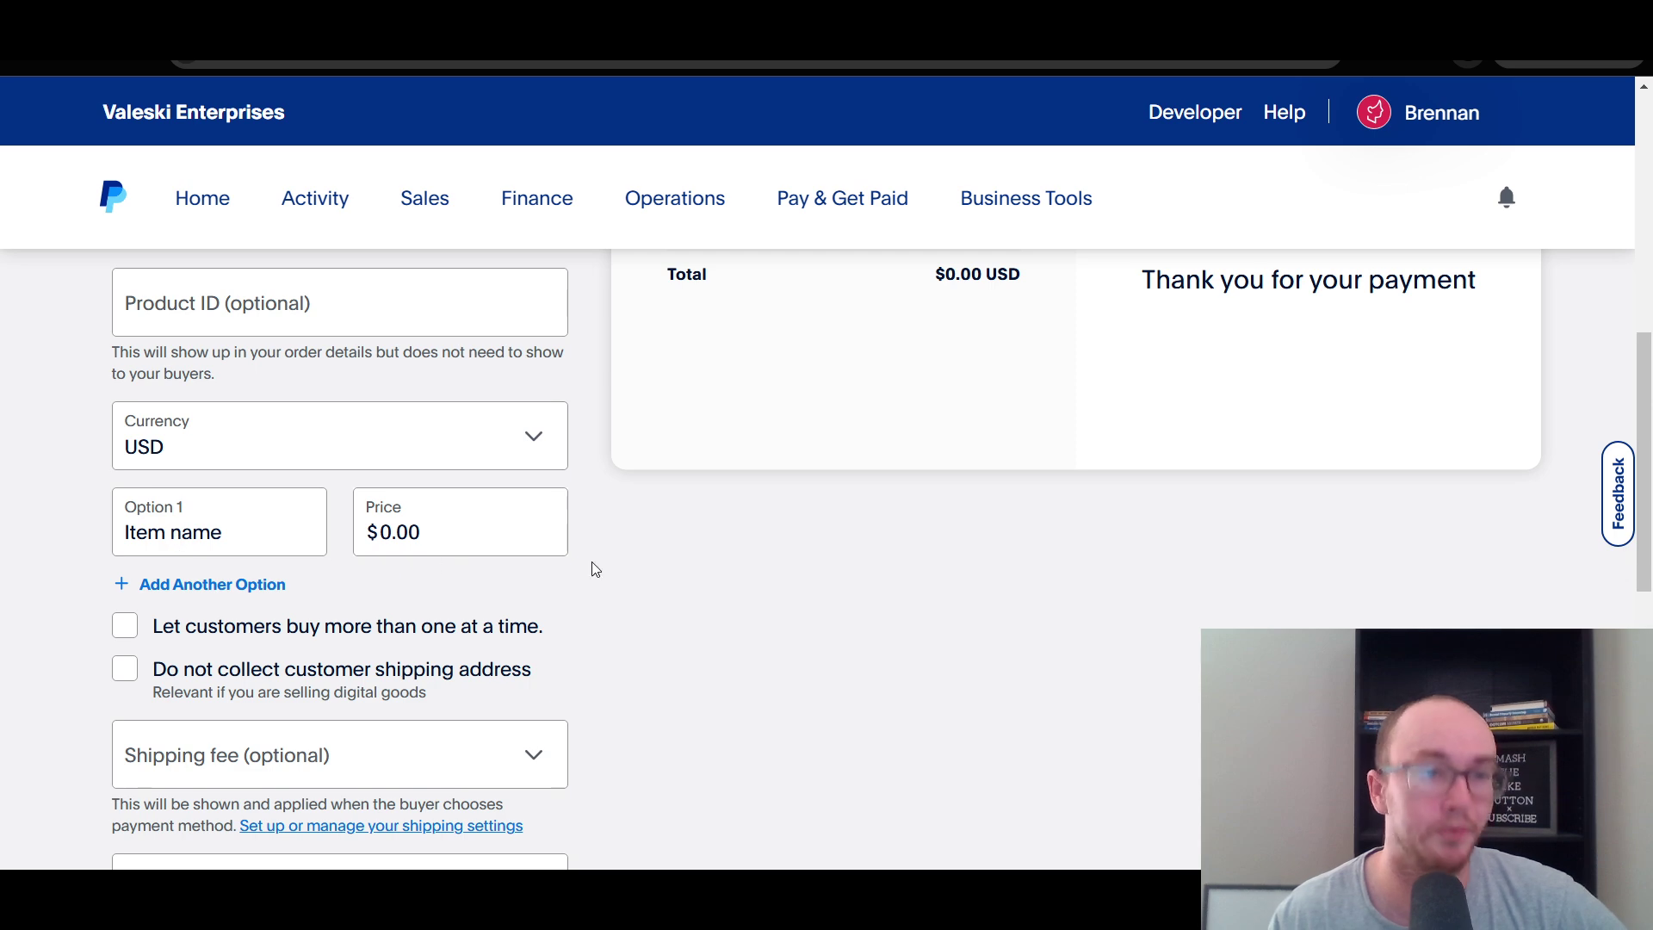
scroll(585, 601, "down", 4)
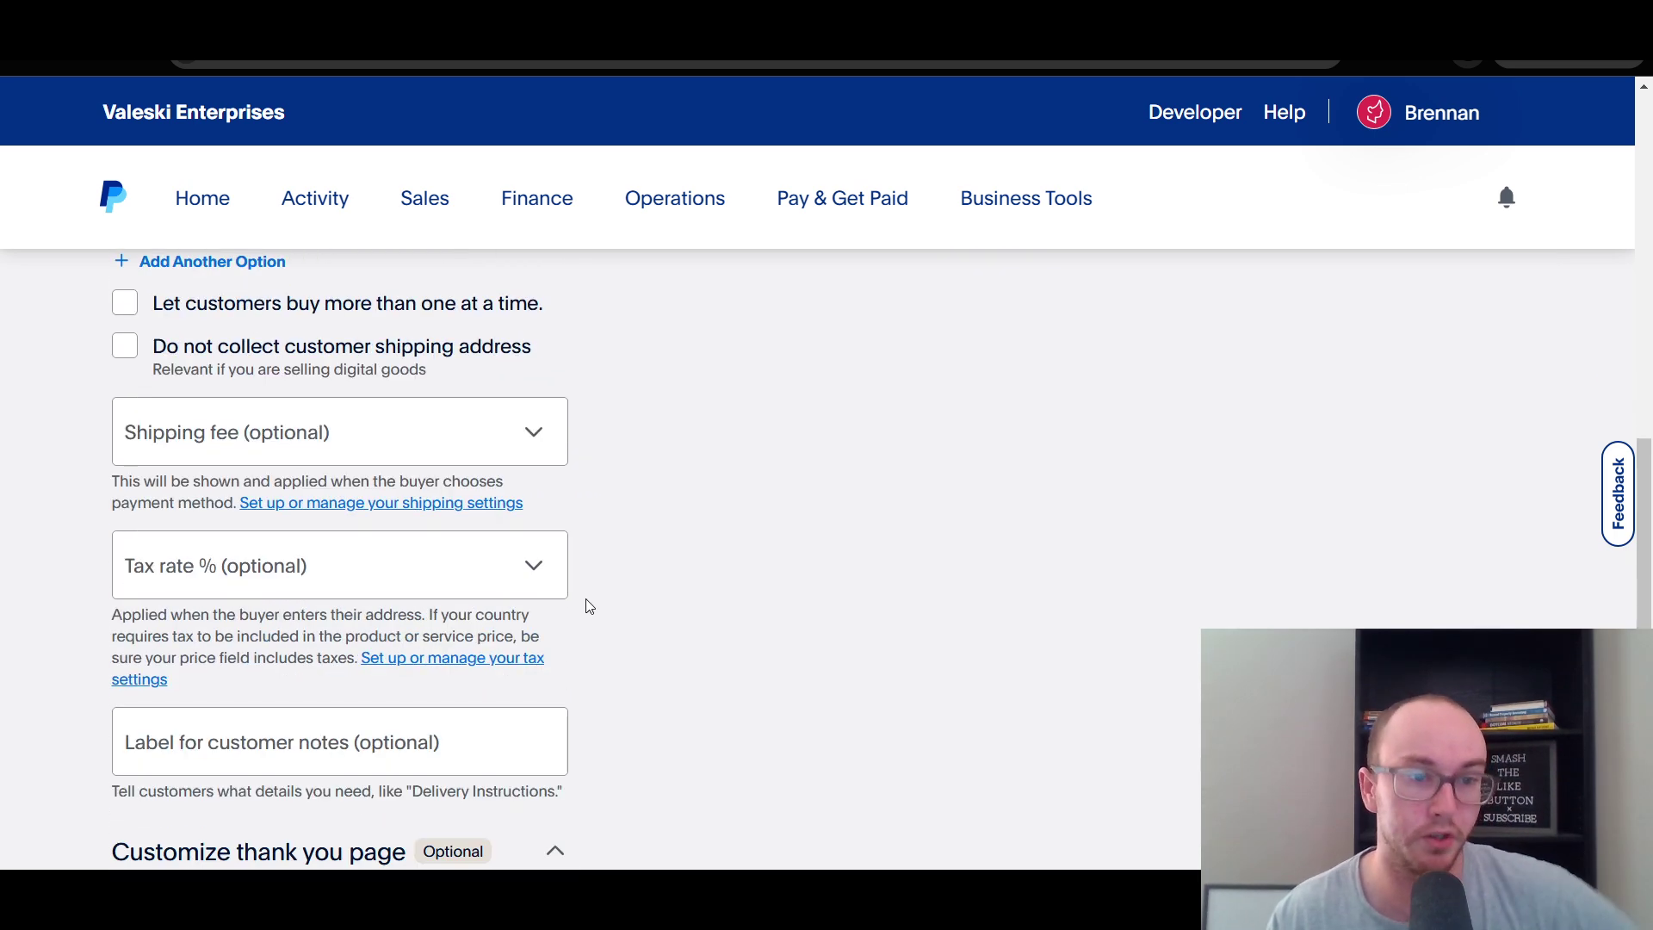
scroll(585, 601, "up", 10)
- Set the product type to Single product or service
left_click(539, 561)
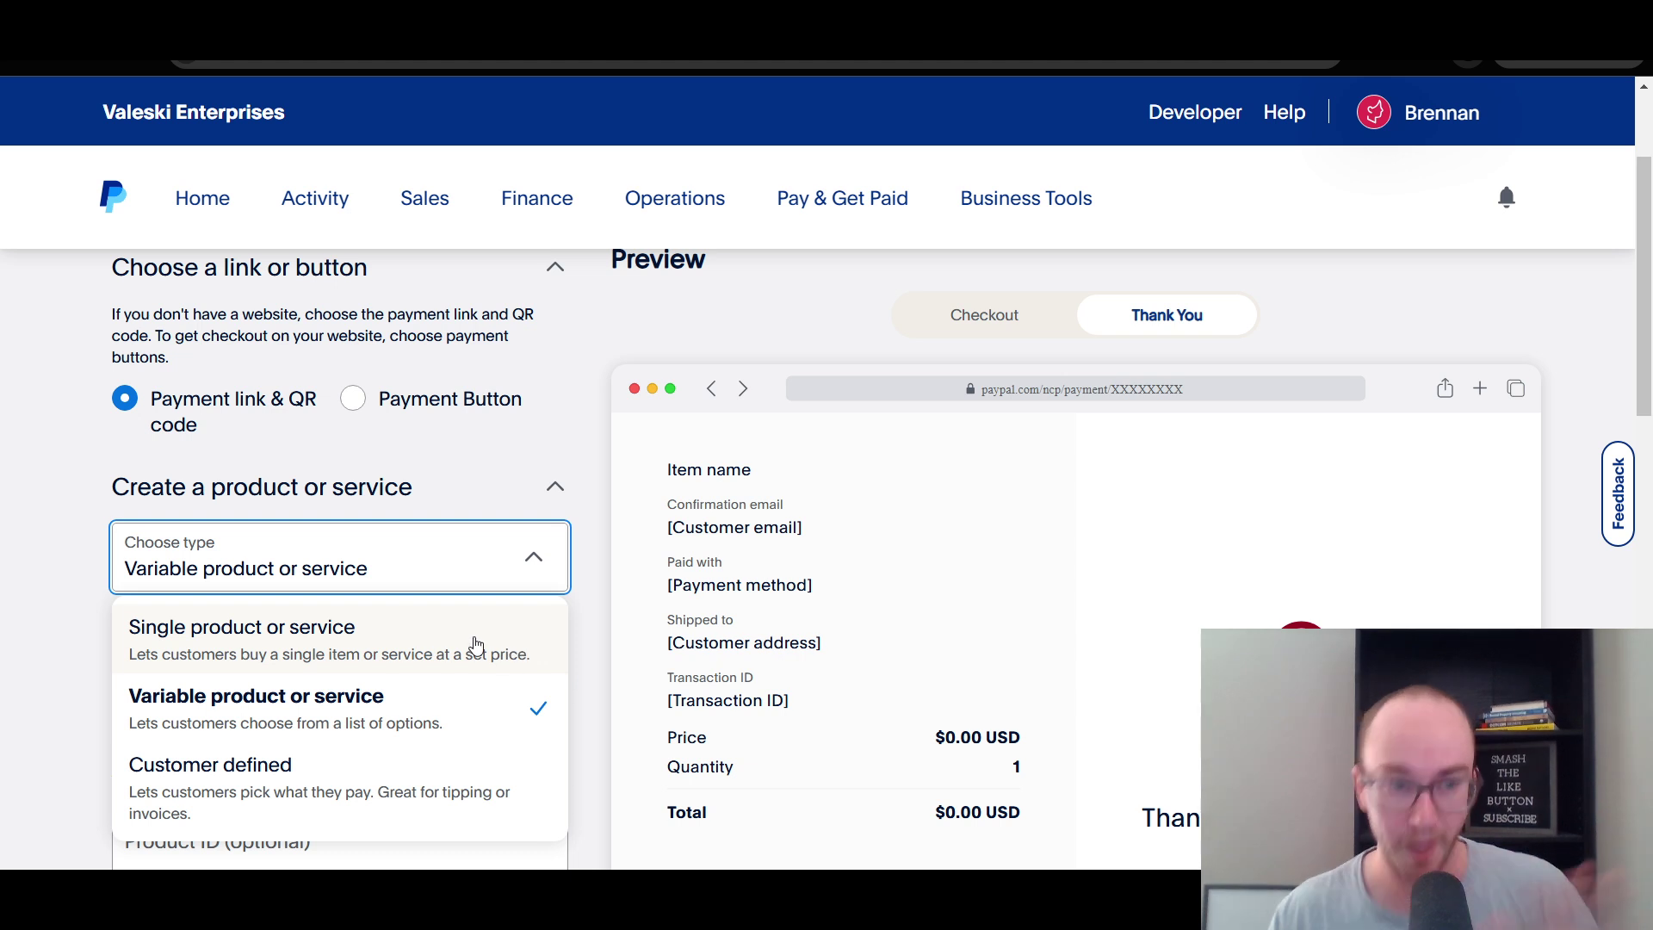
left_click(408, 652)
scroll(580, 603, "down", 1)
scroll(580, 603, "down", 2)
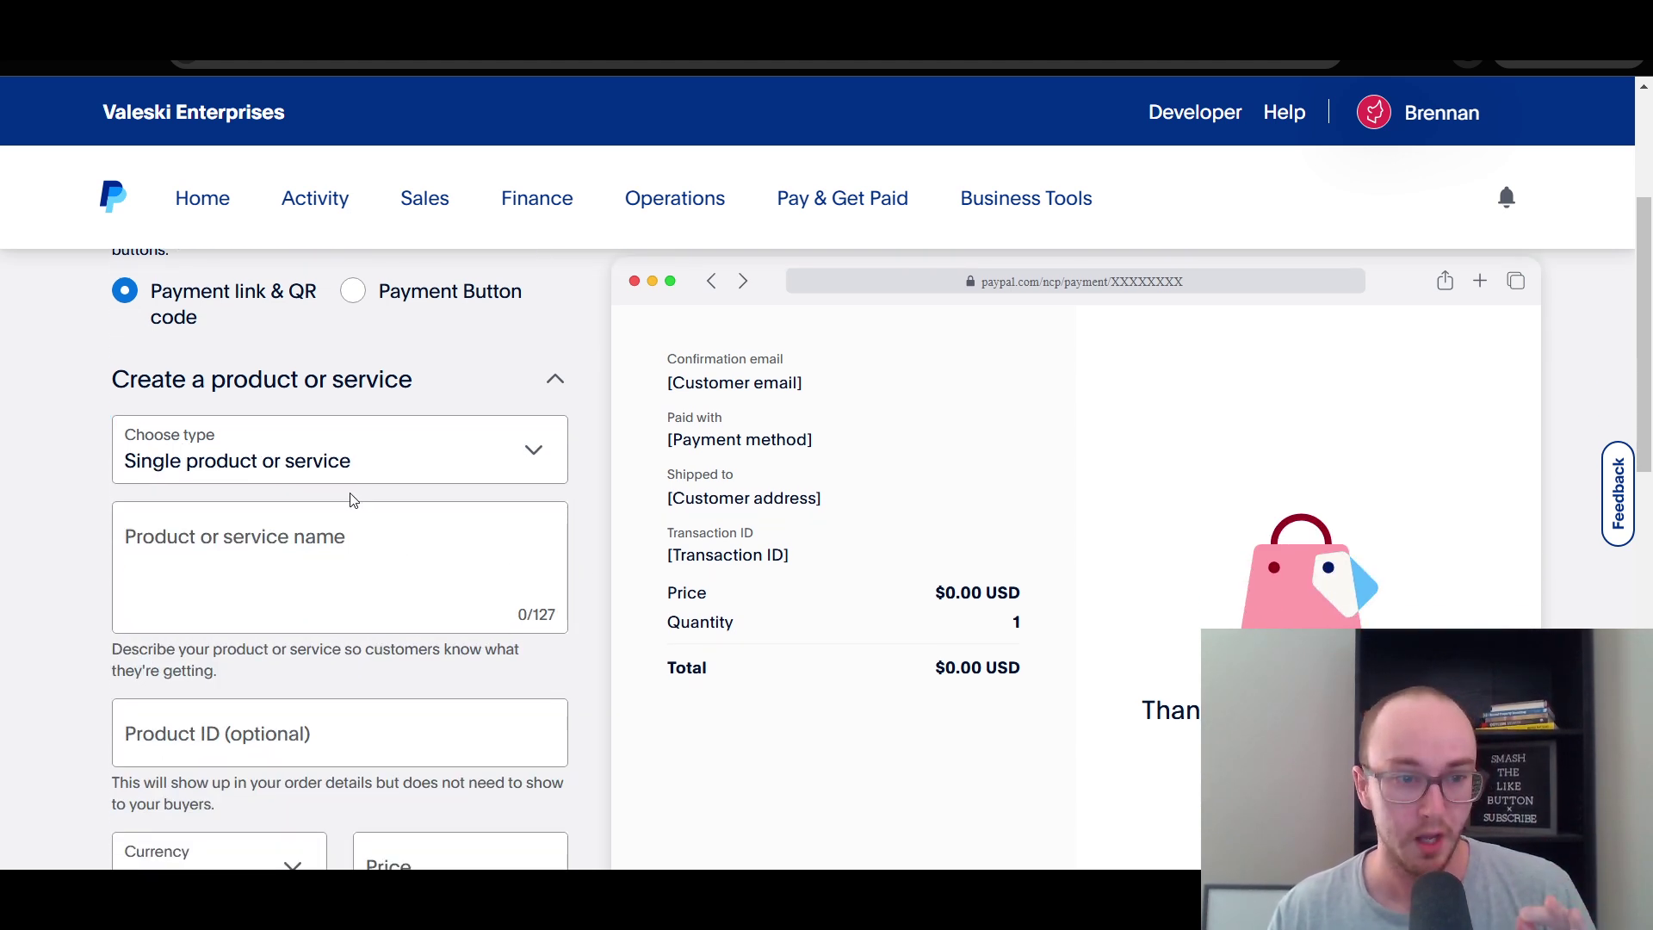
- Enter "nail salon" as the product or service name
left_click(370, 526)
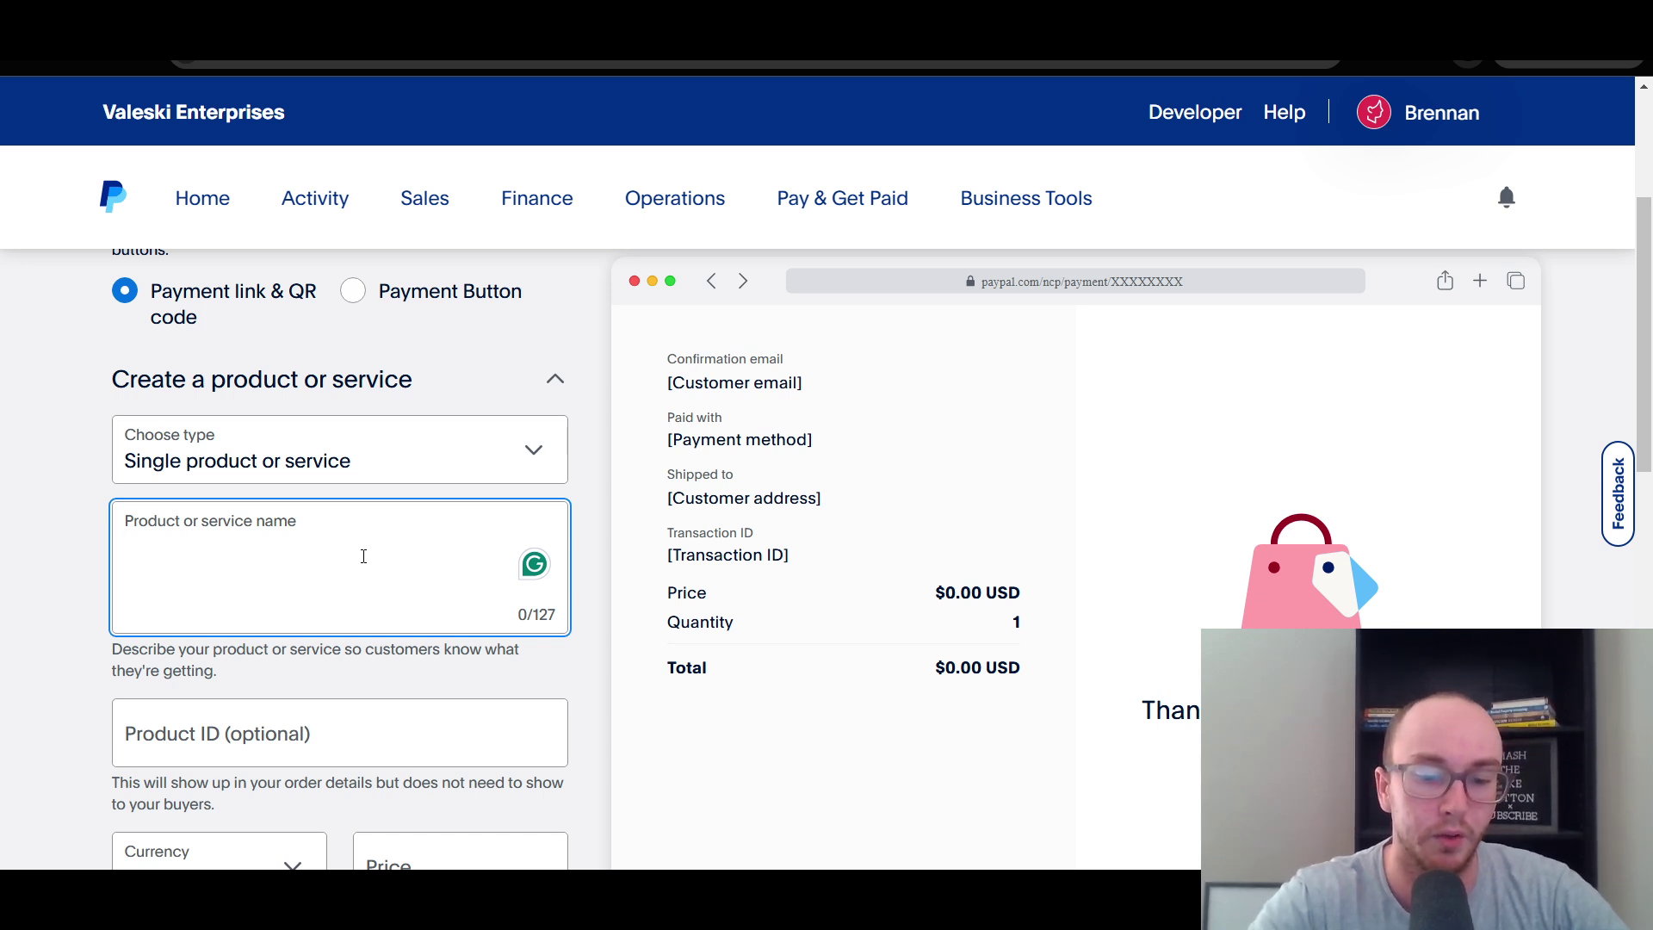
type("nails")
key("BackSpace")
type("s")
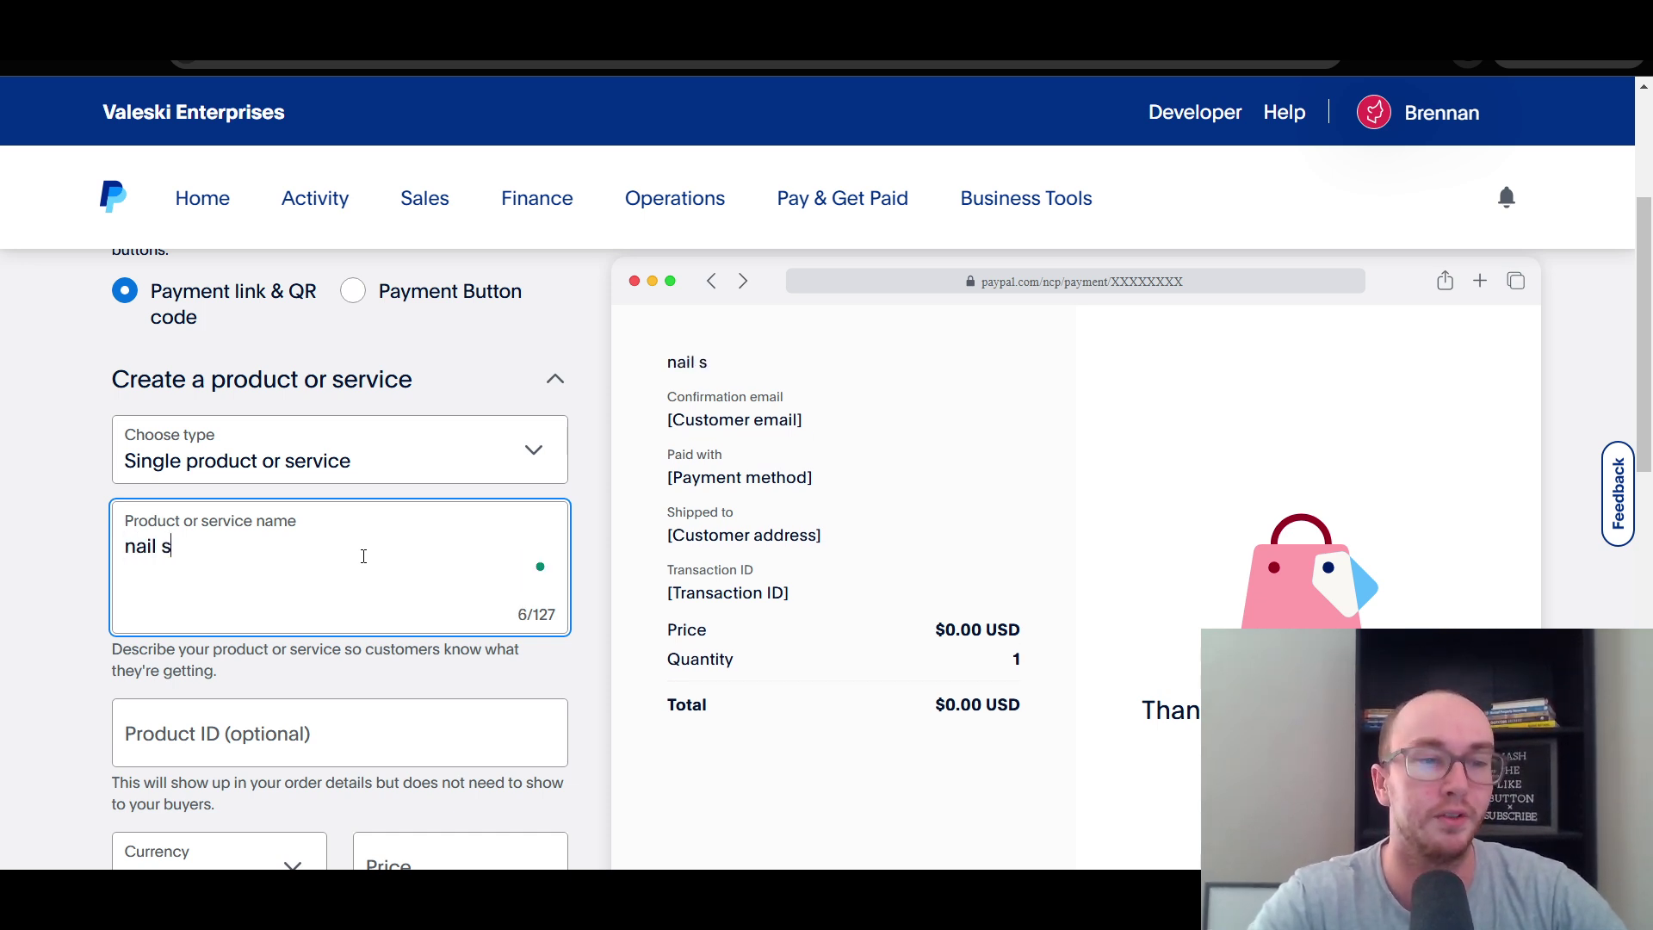
type("alon")
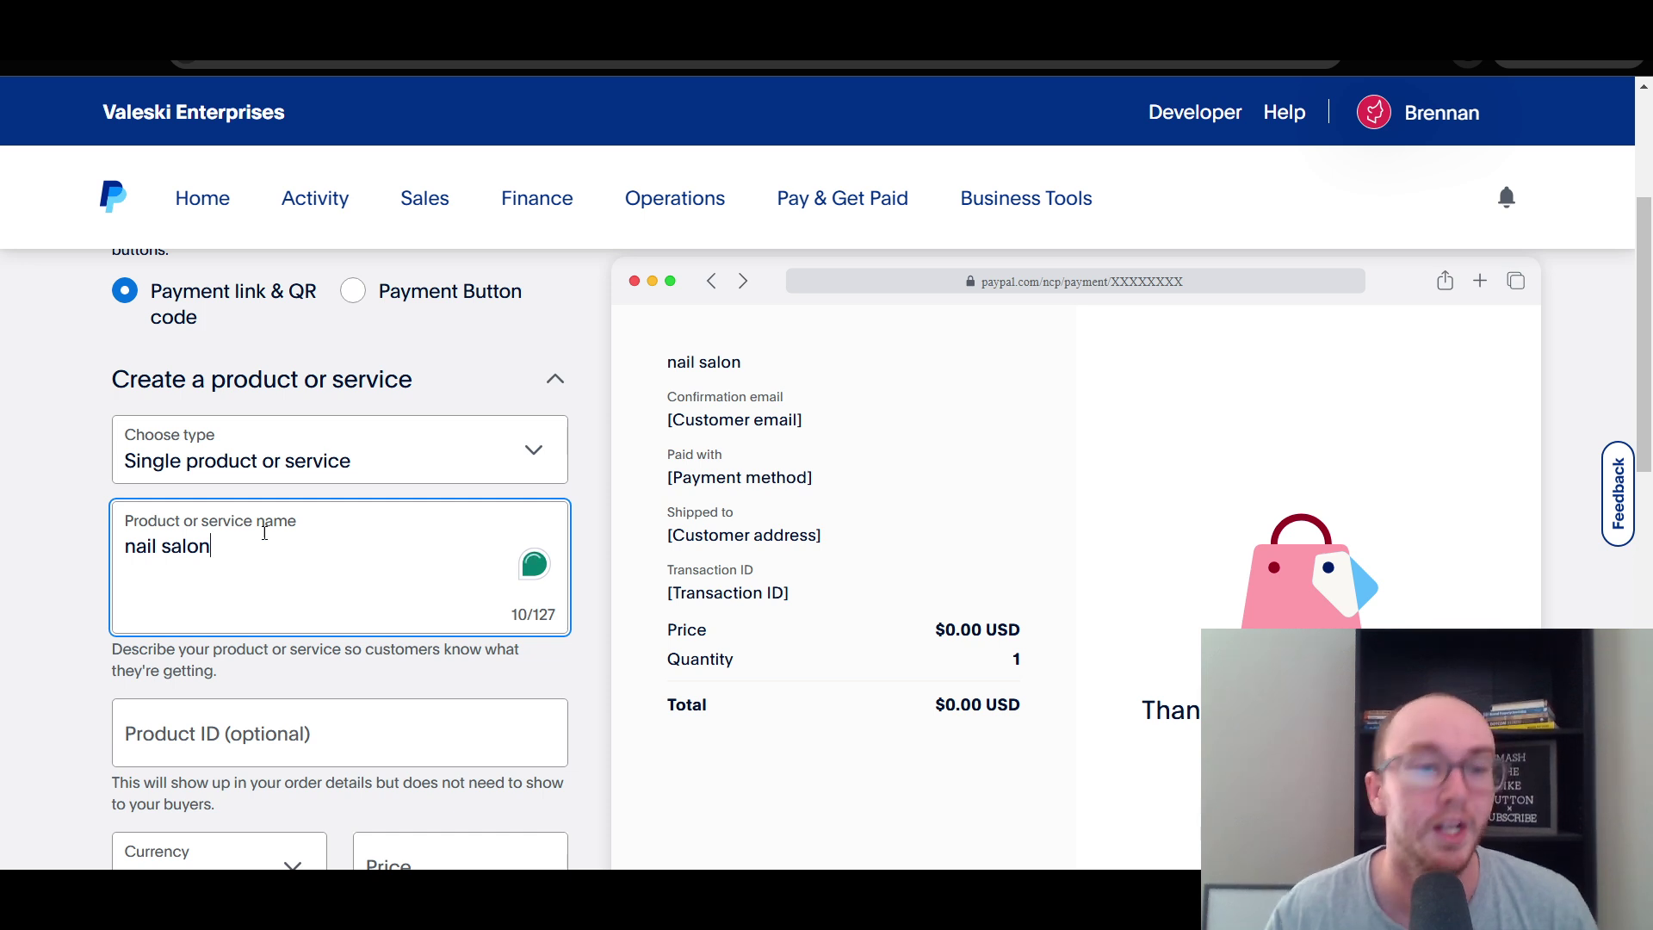
left_click(102, 518)
- Set the price of the nail salon service to $200.00 in USD
scroll(105, 516, "down", 2)
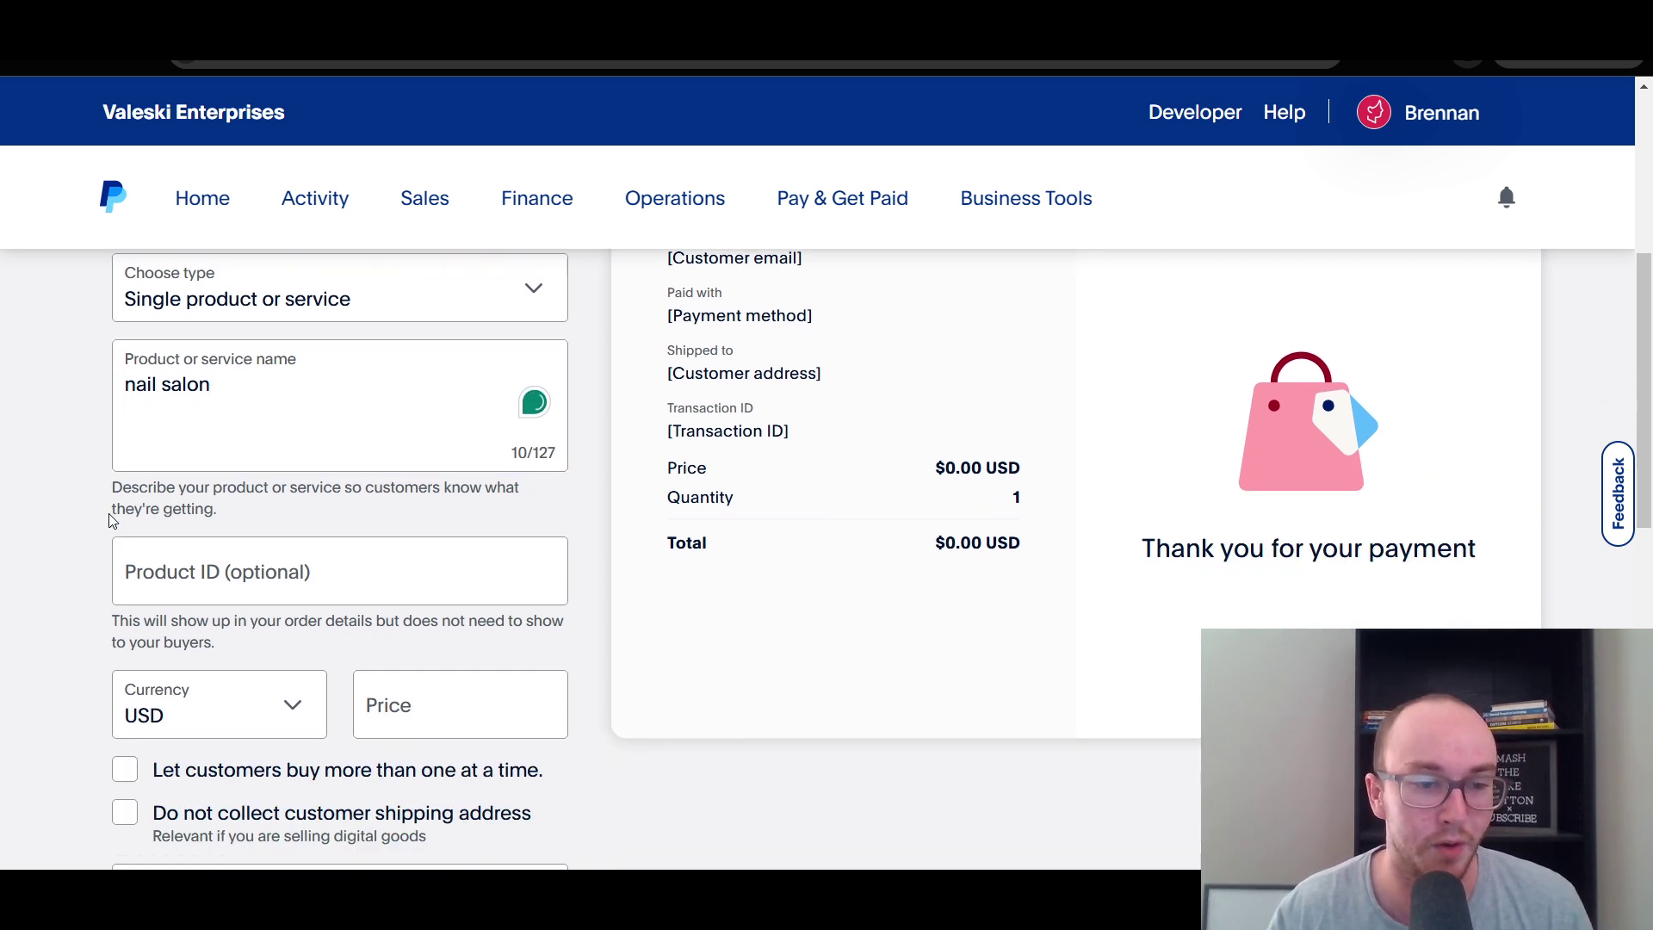
scroll(108, 520, "down", 1)
scroll(100, 527, "up", 2)
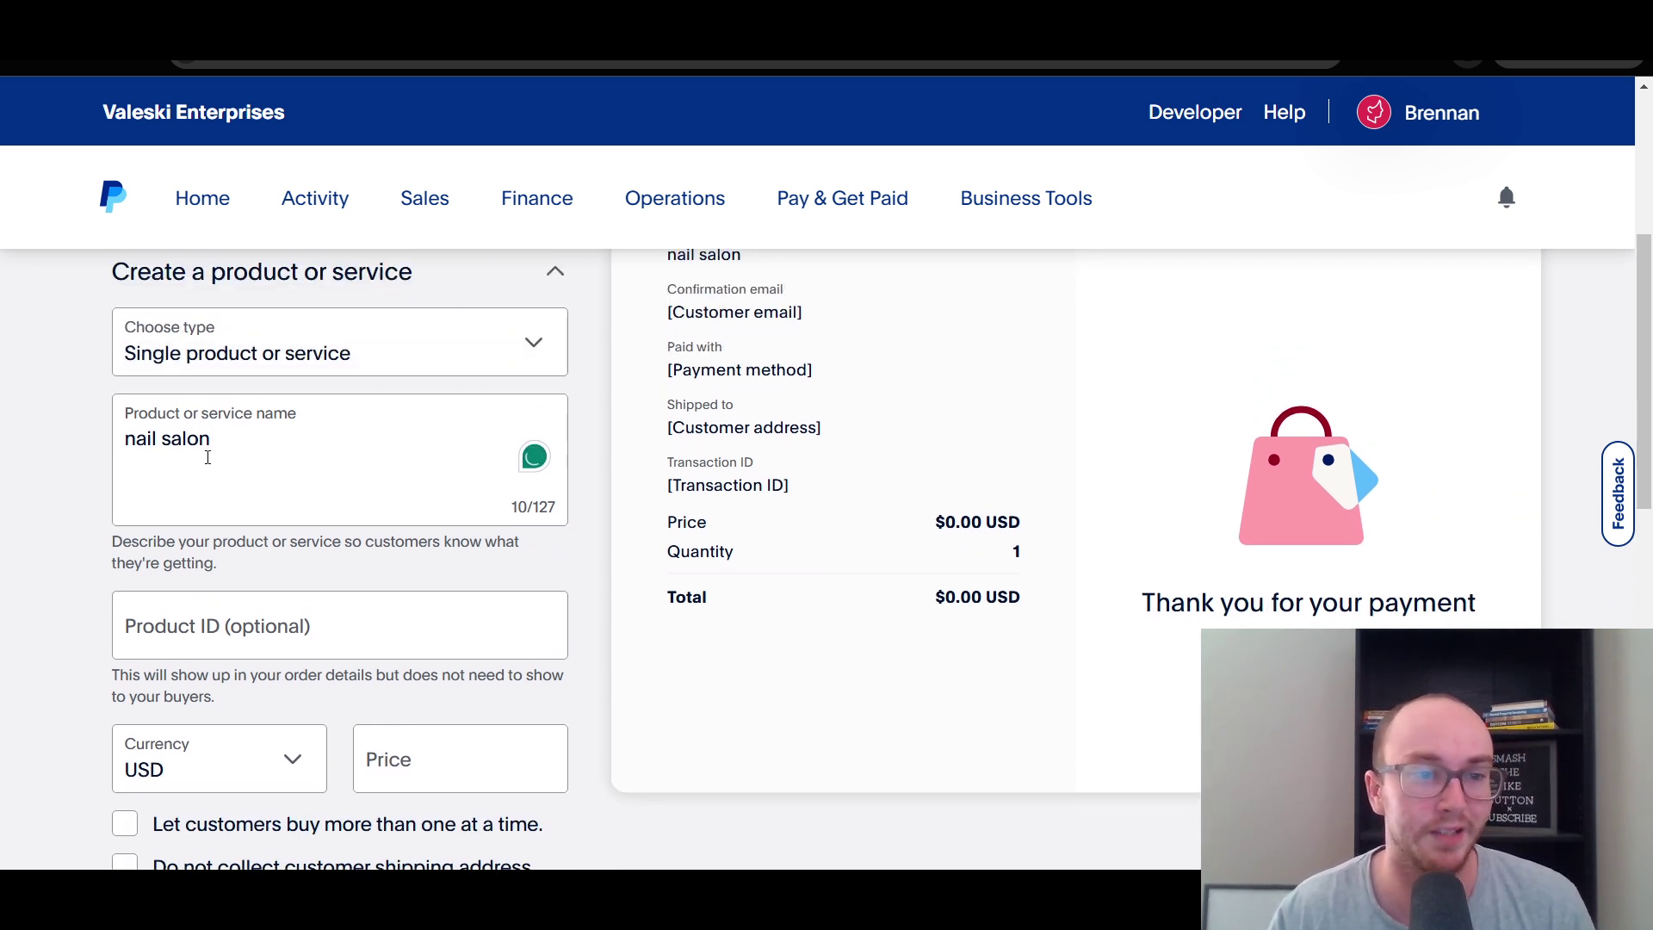
scroll(586, 586, "down", 2)
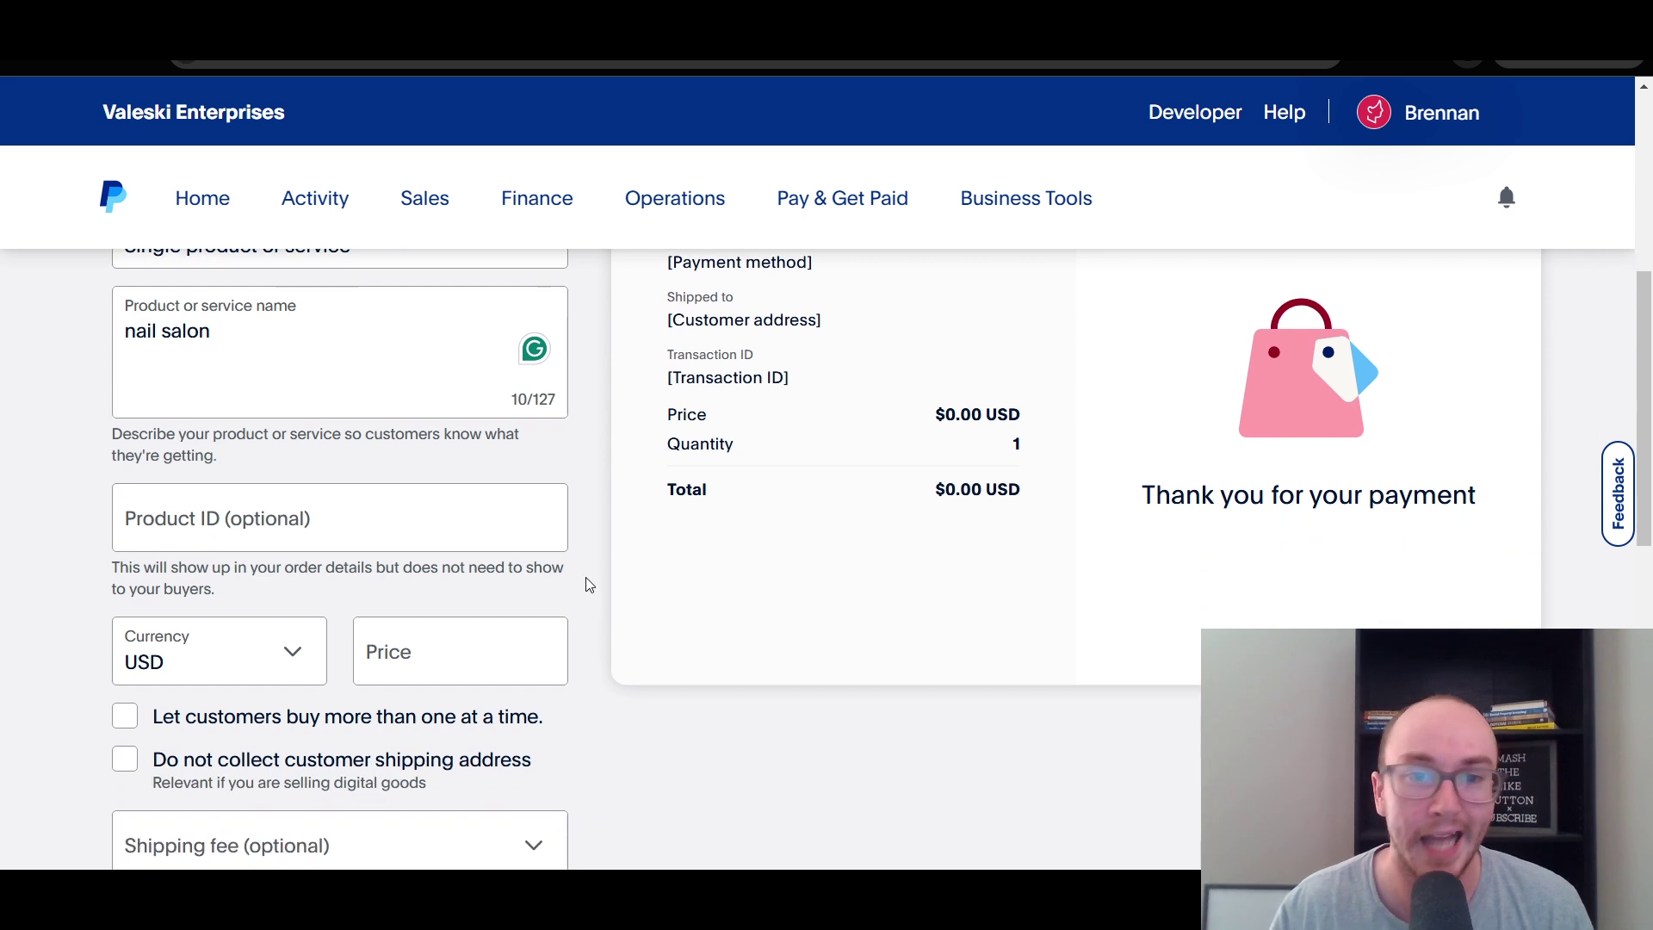
scroll(584, 573, "down", 2)
scroll(562, 555, "up", 2)
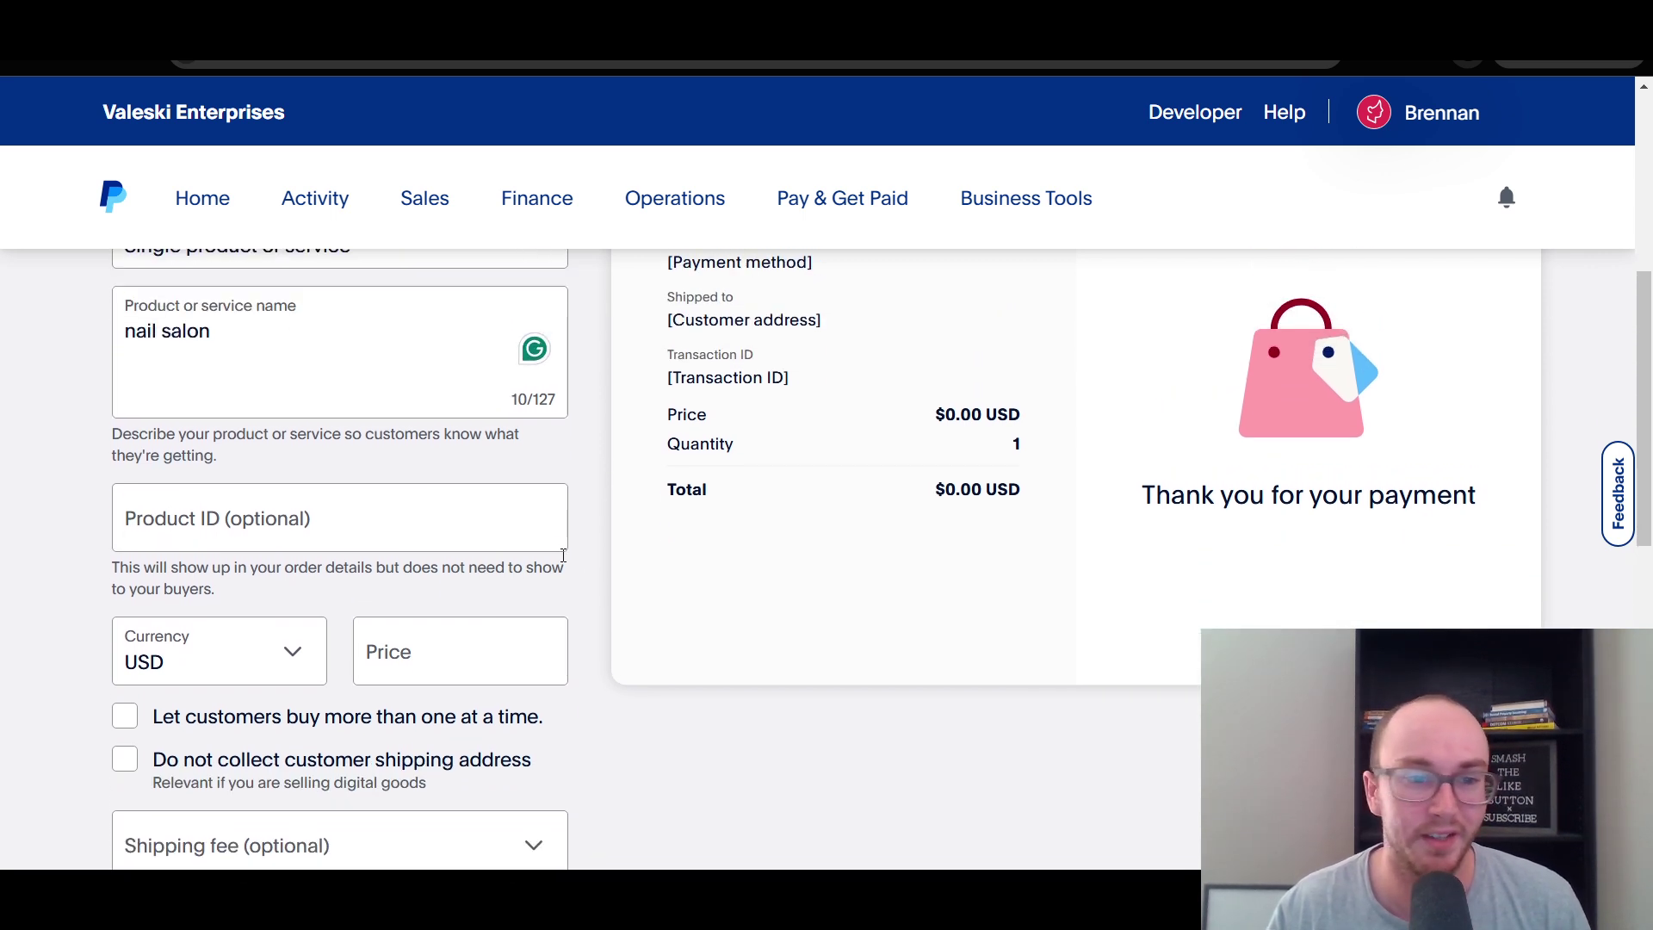
left_click(478, 649)
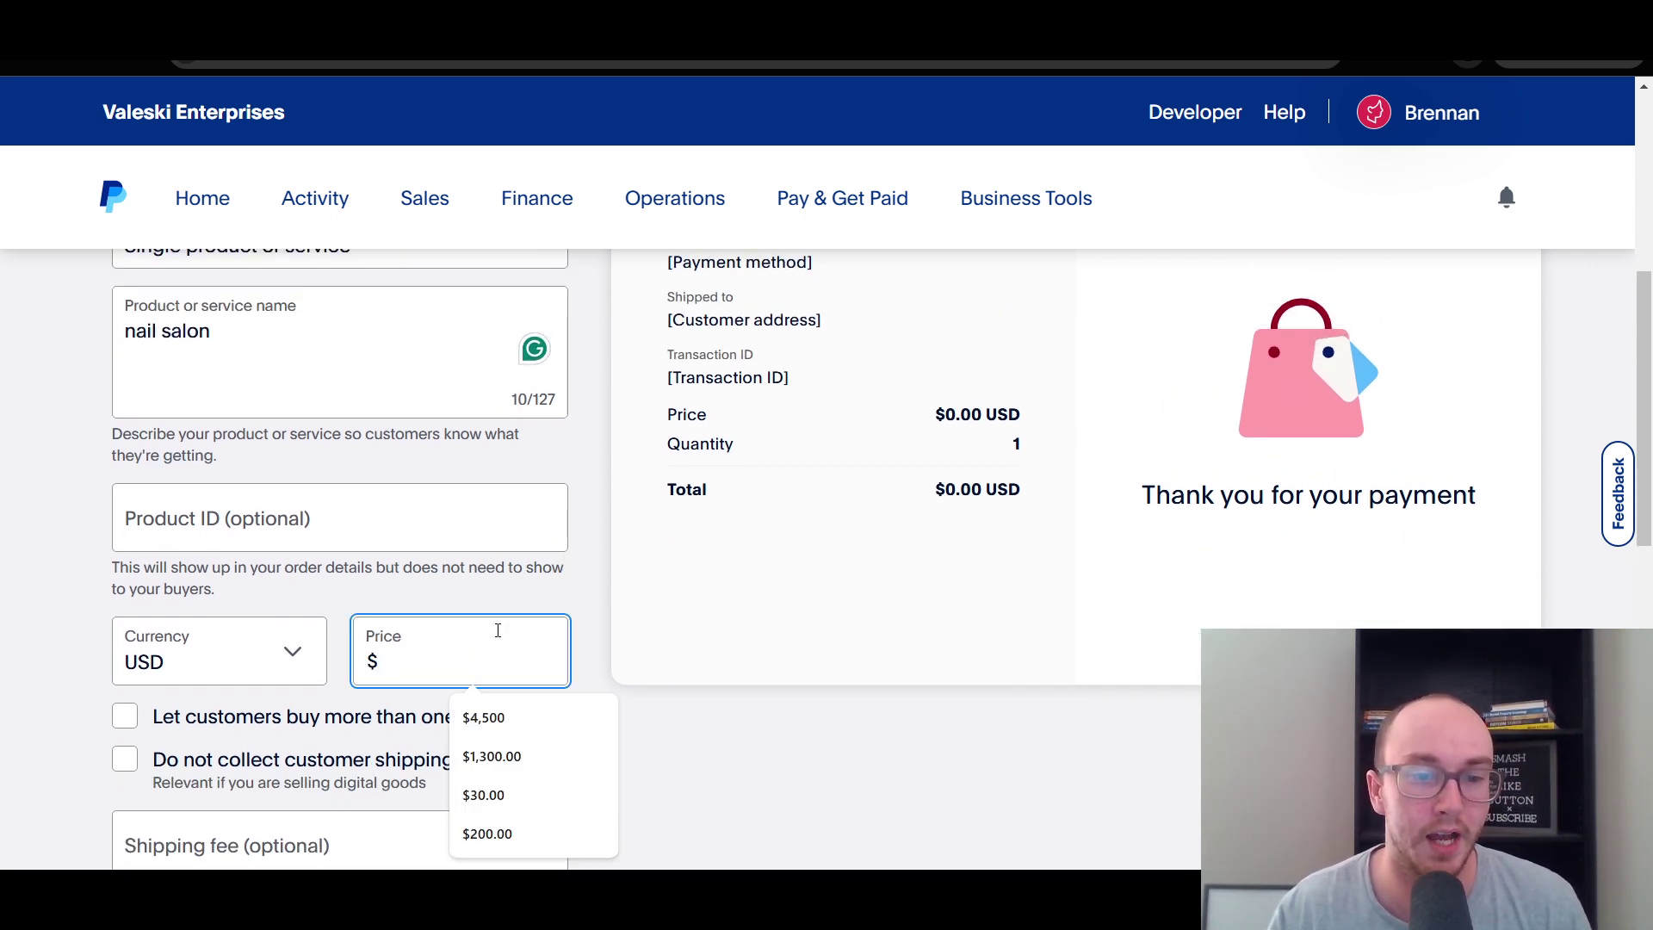
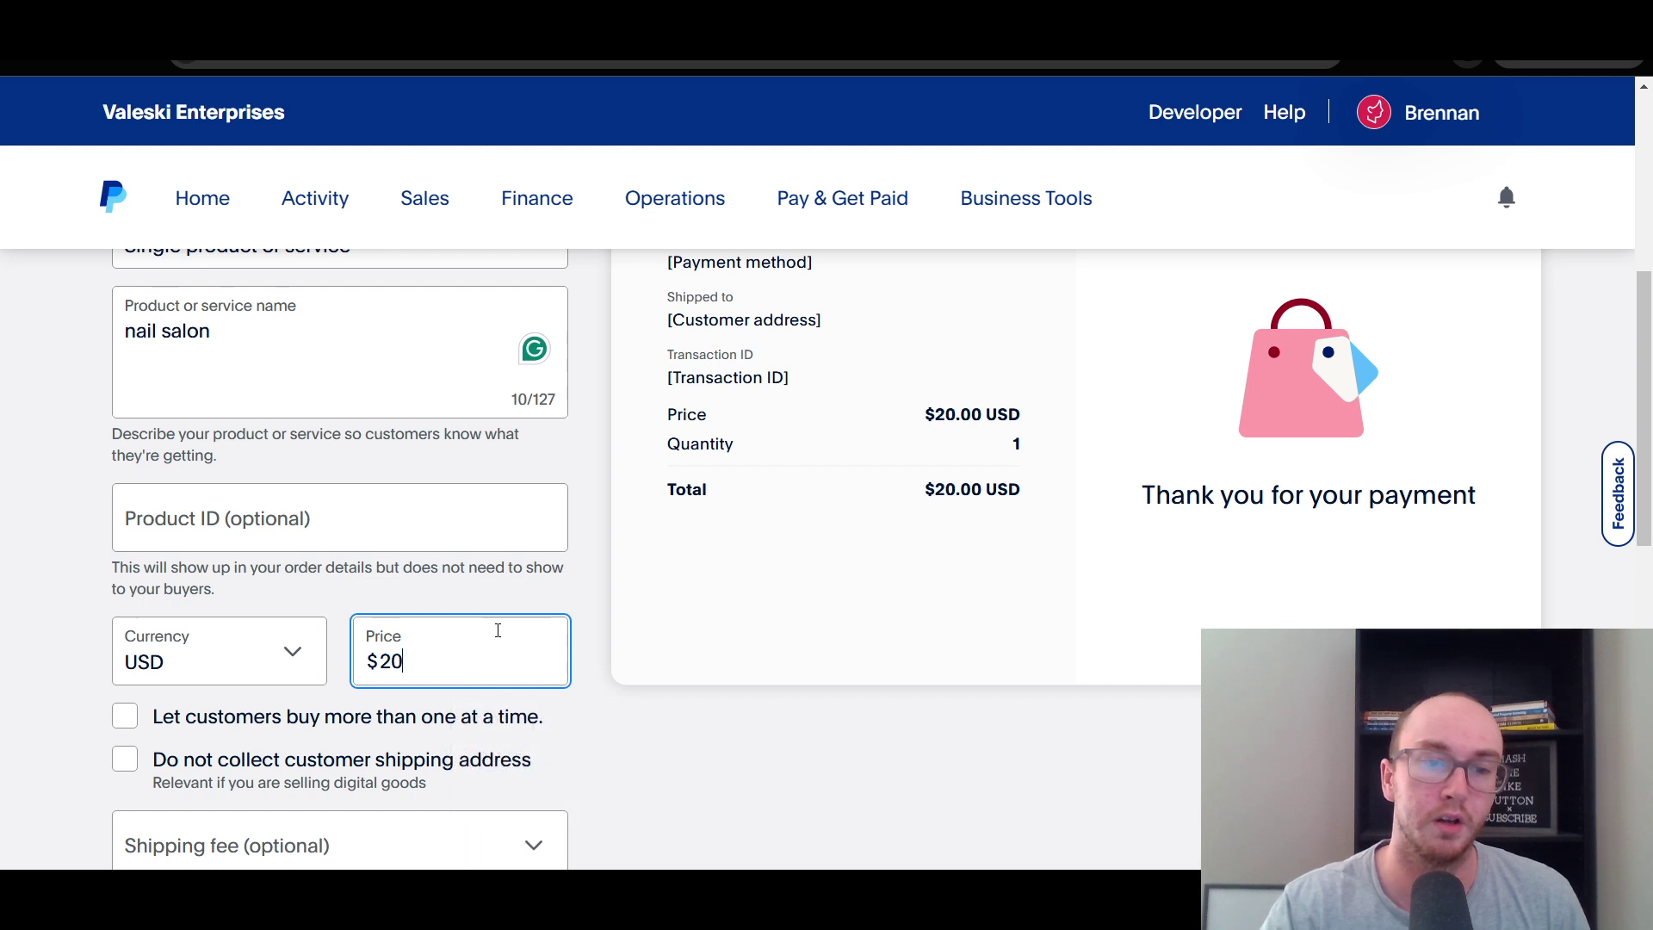
left_click(465, 612)
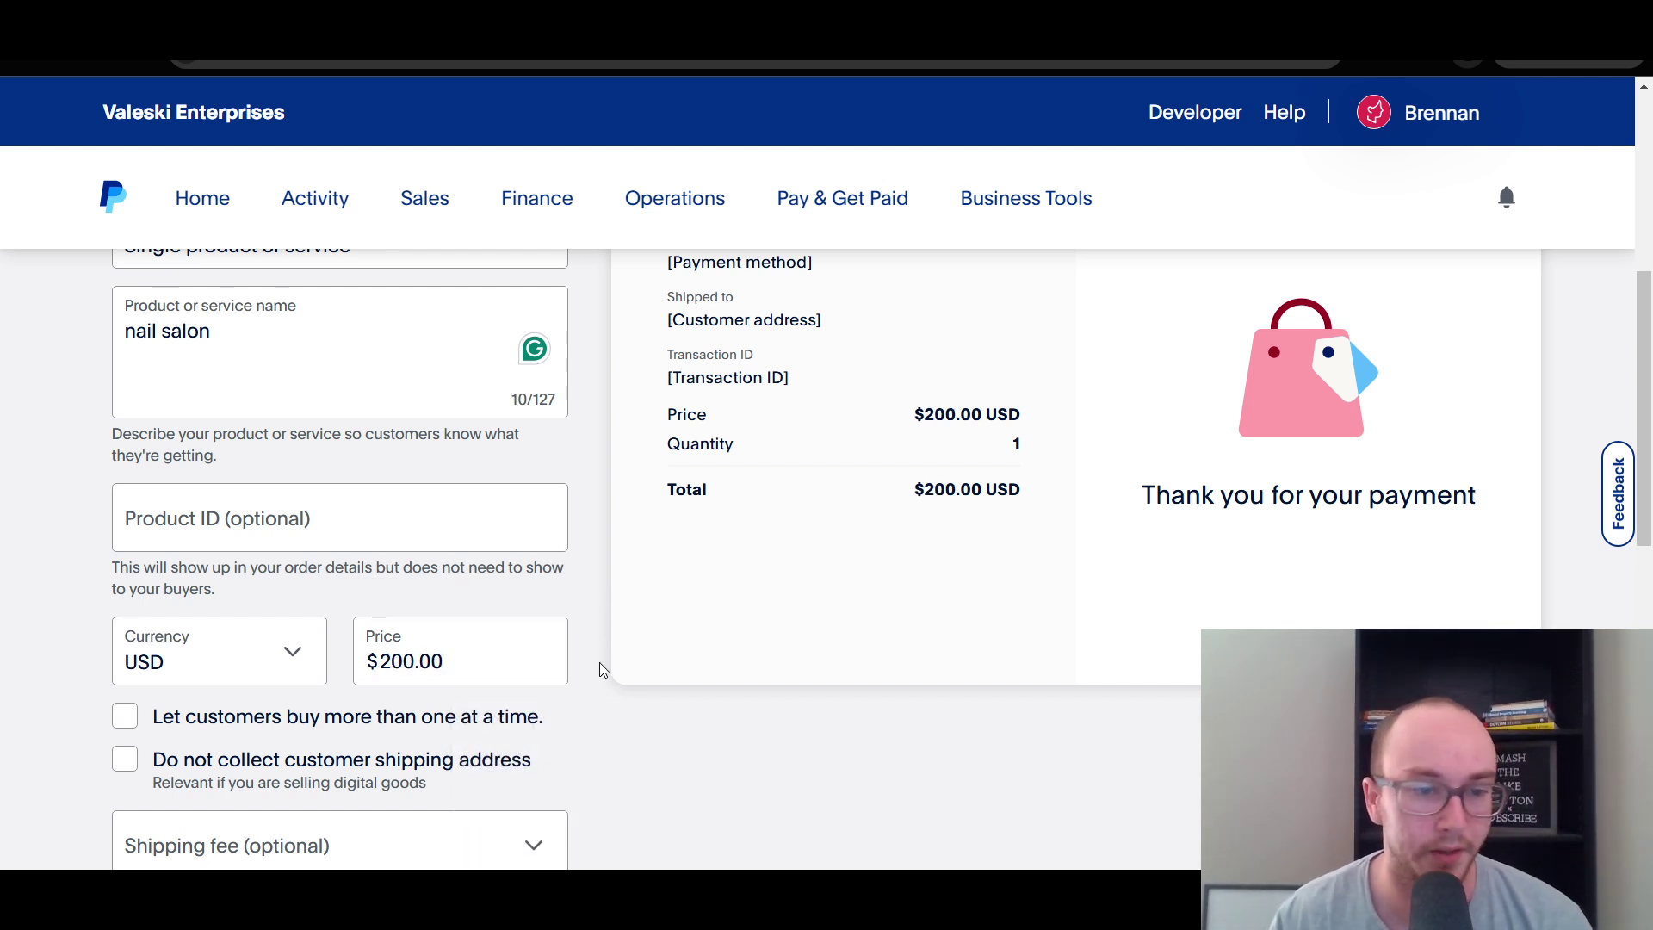
- Try the option that lets customers buy more than one at a time, and turn it off again
scroll(599, 663, "down", 1)
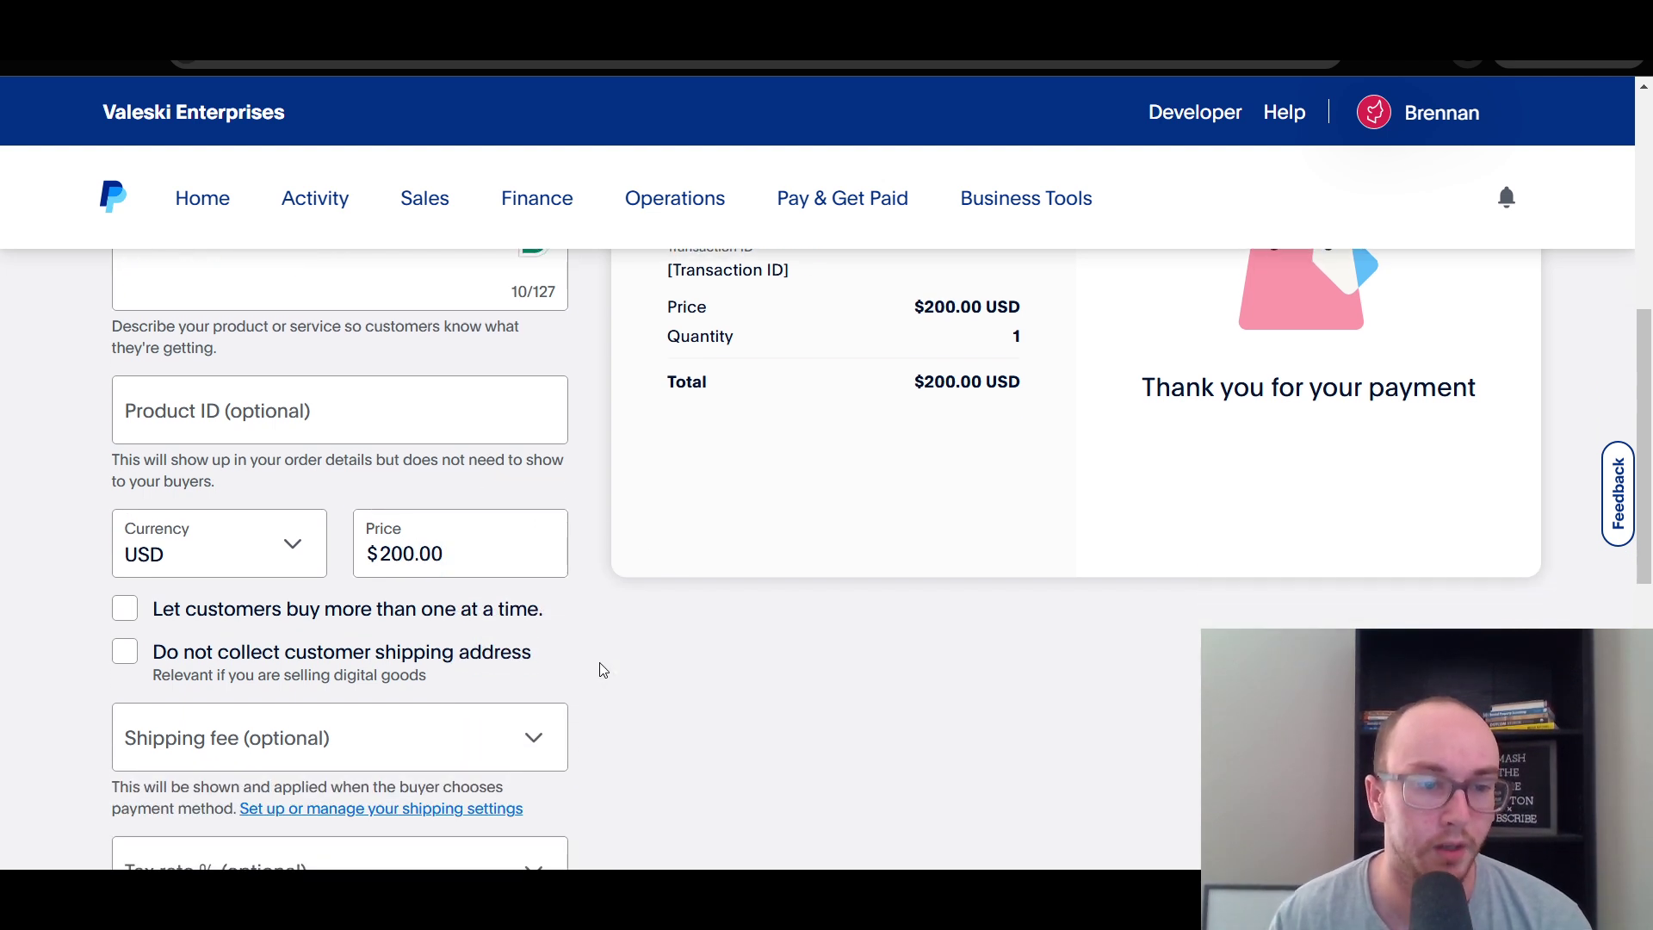
left_click(291, 611)
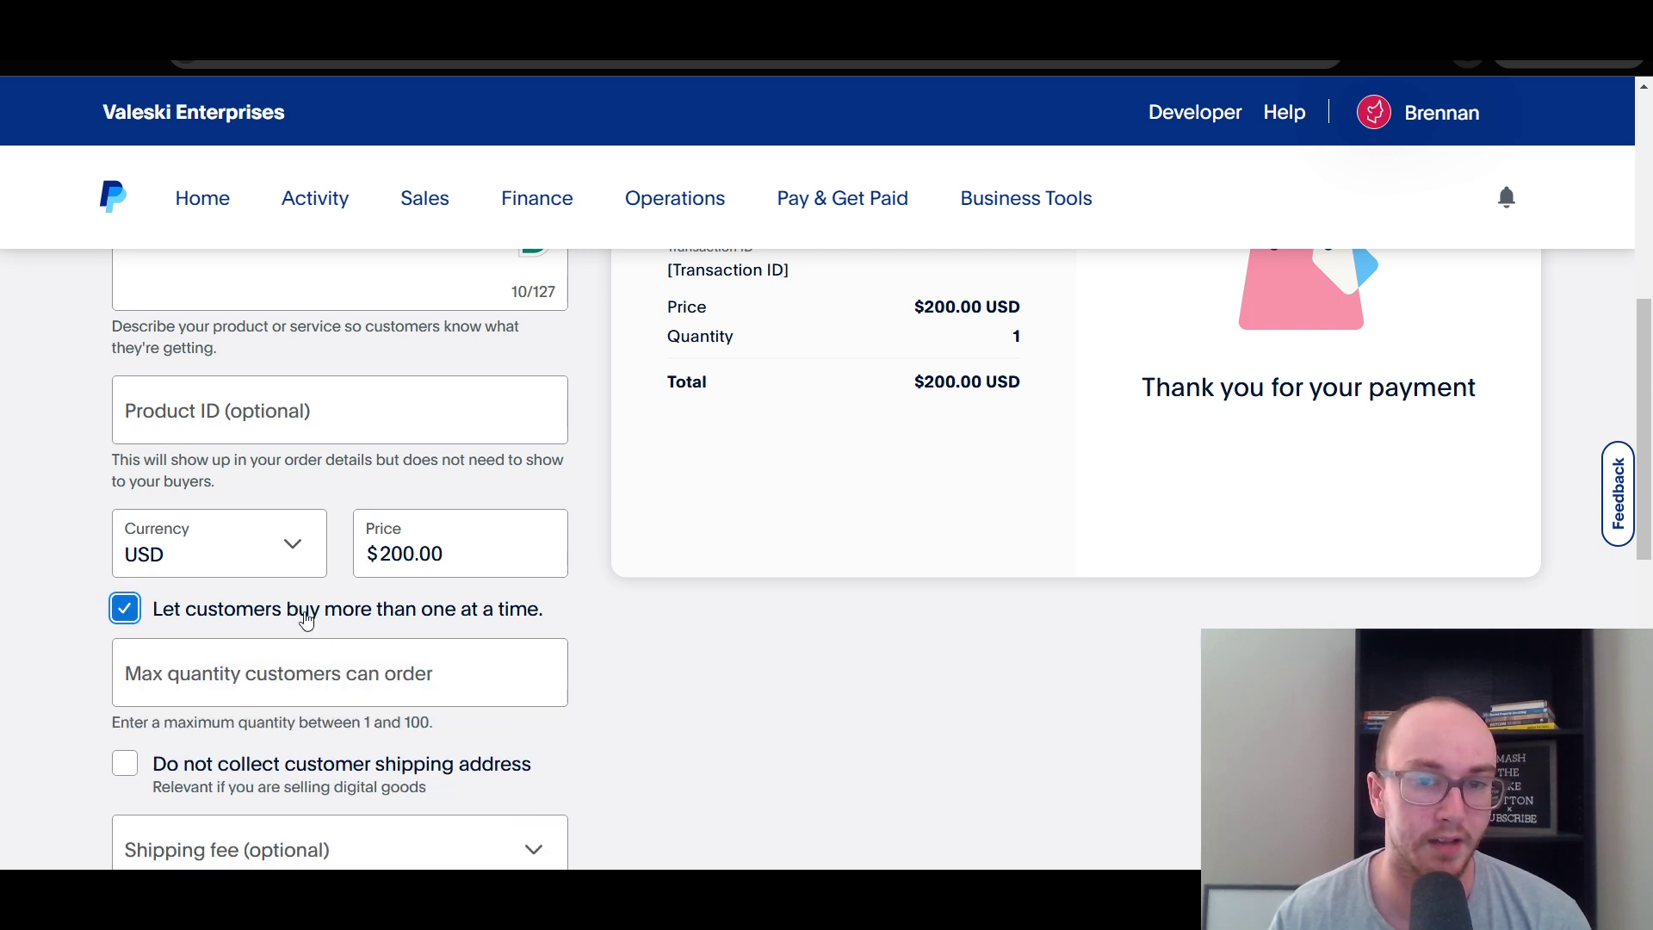
left_click(282, 615)
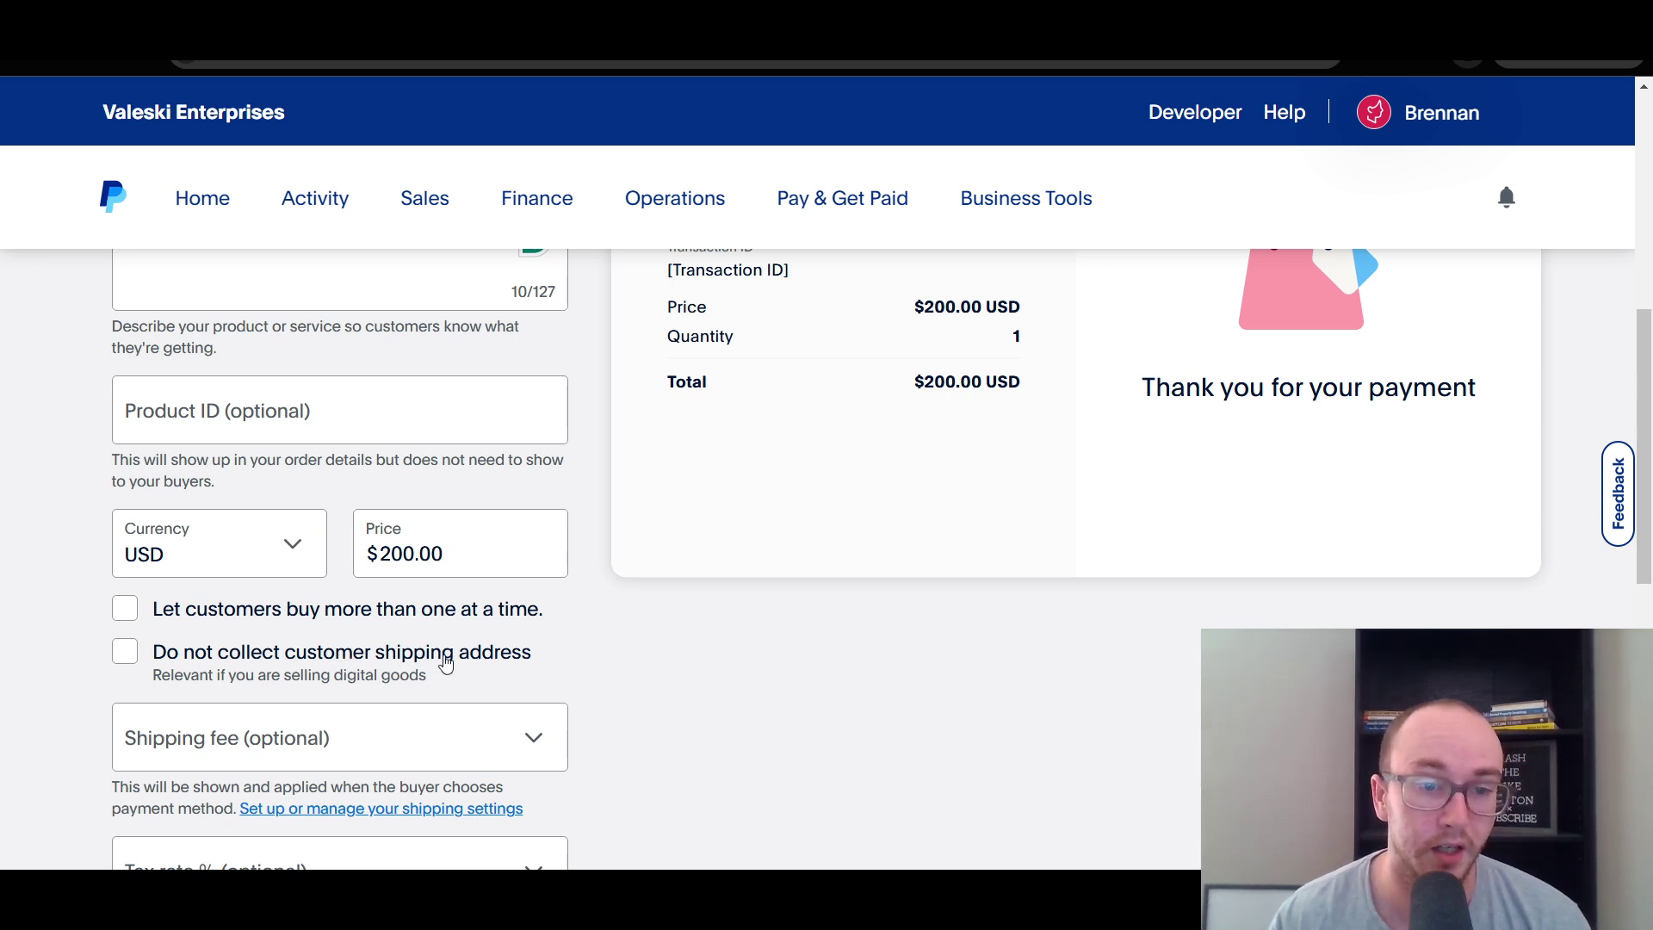
- Enable the option not to collect the customer's shipping address
left_click(344, 670)
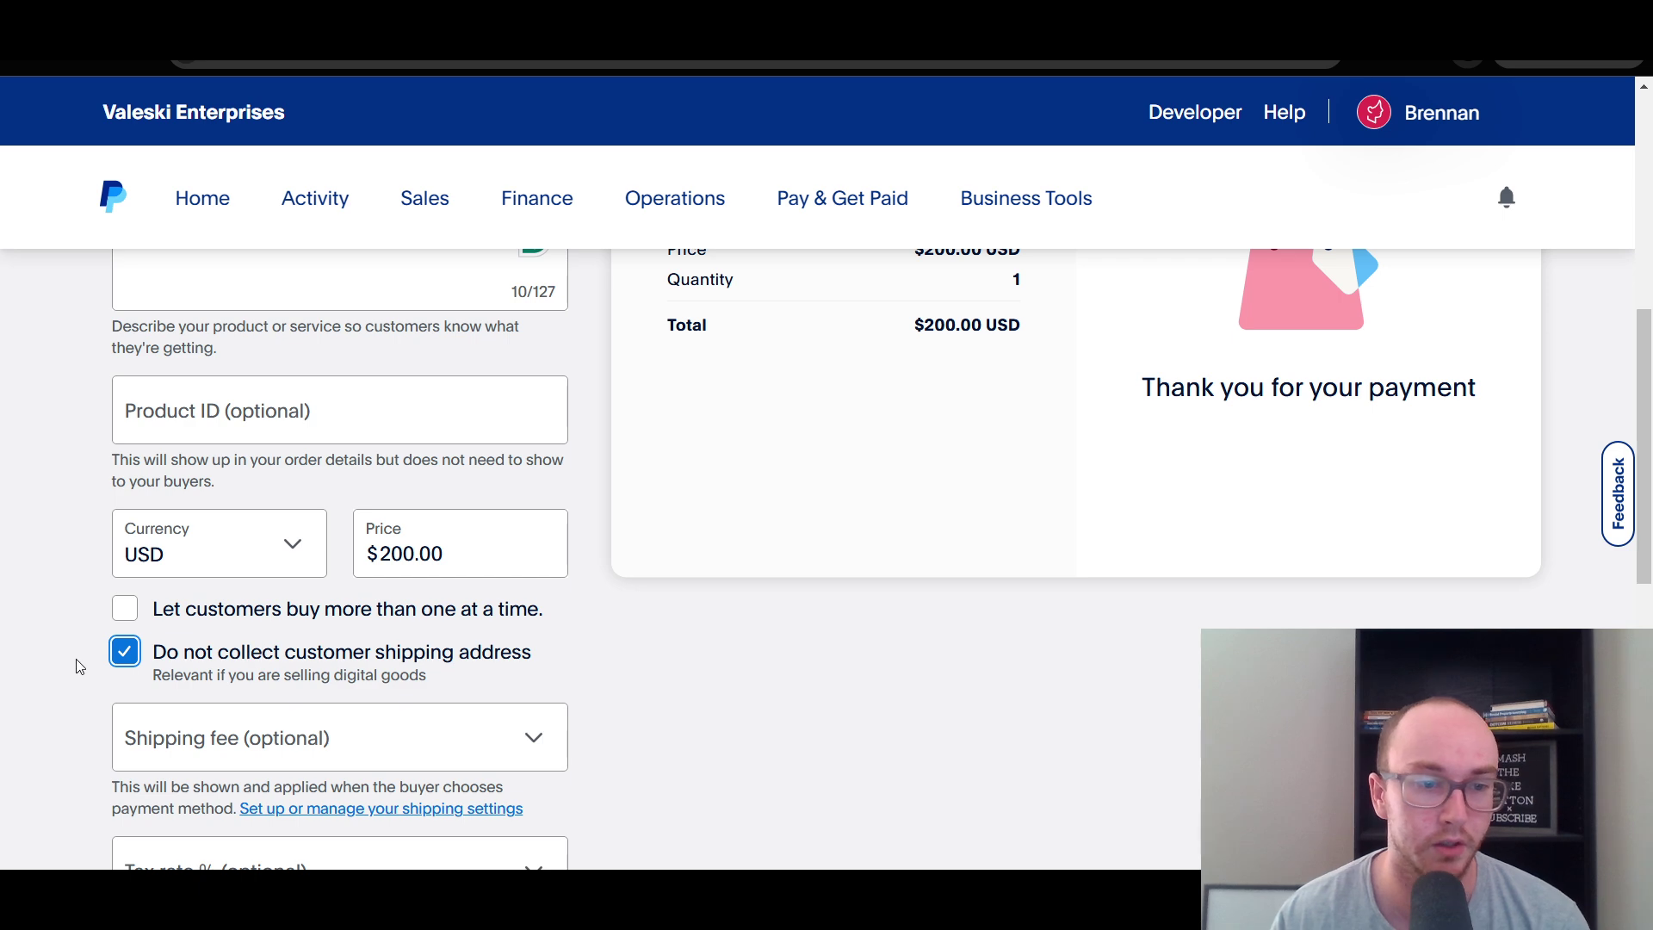
scroll(594, 680, "up", 5)
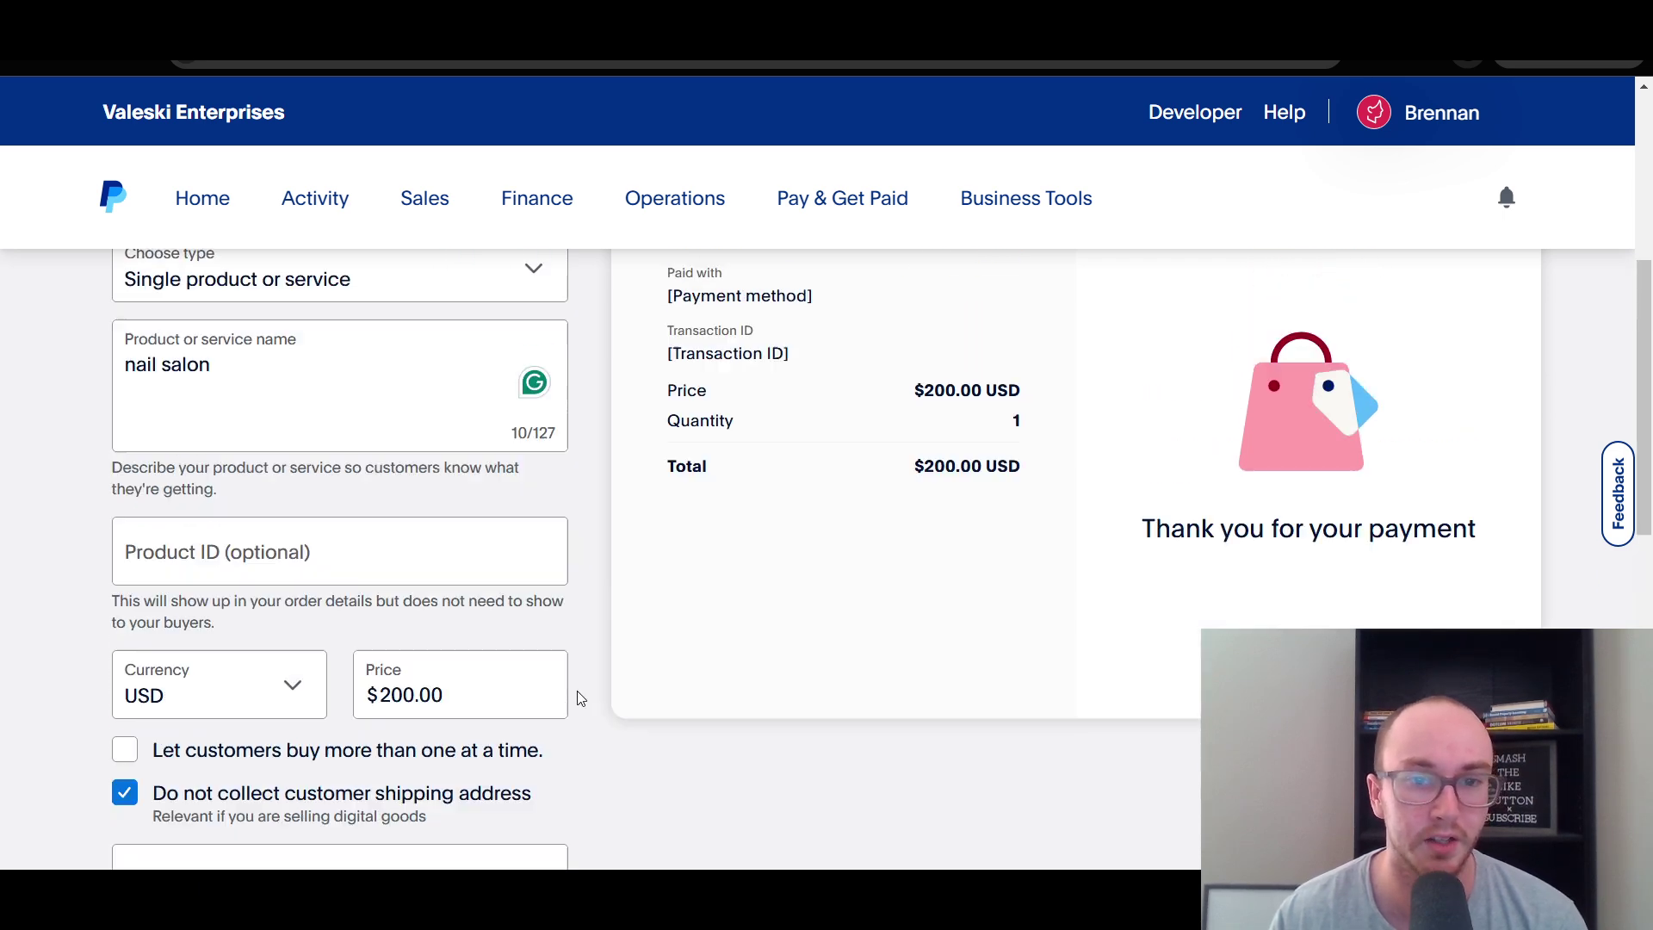
scroll(585, 676, "down", 3)
scroll(584, 673, "down", 4)
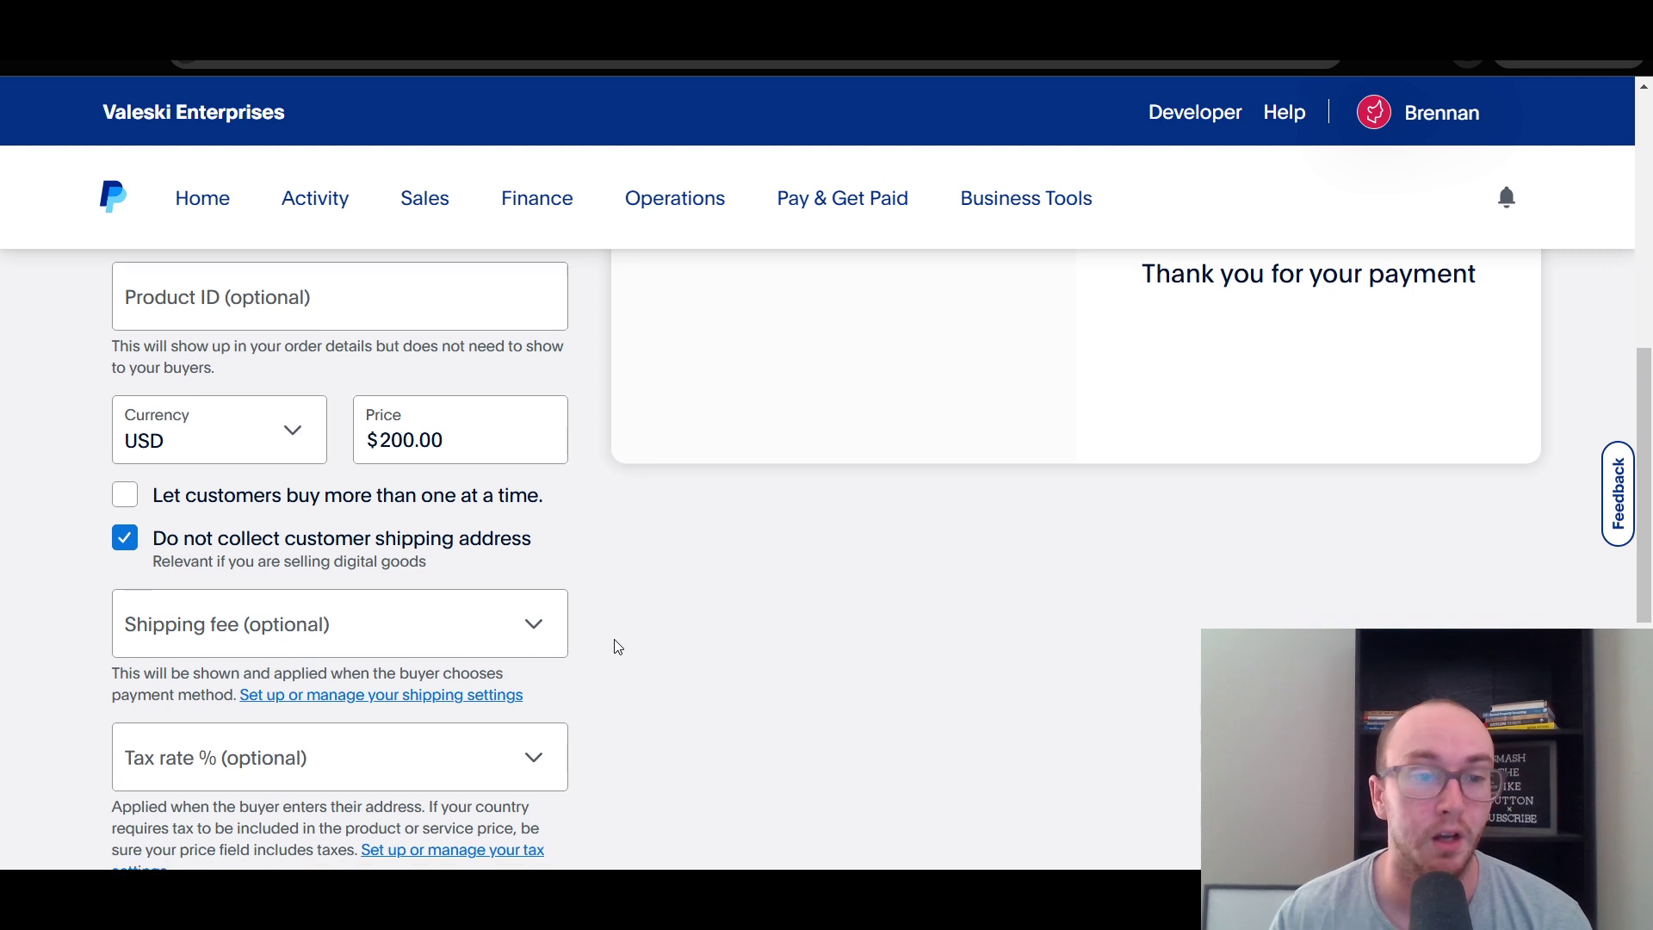
scroll(620, 637, "down", 3)
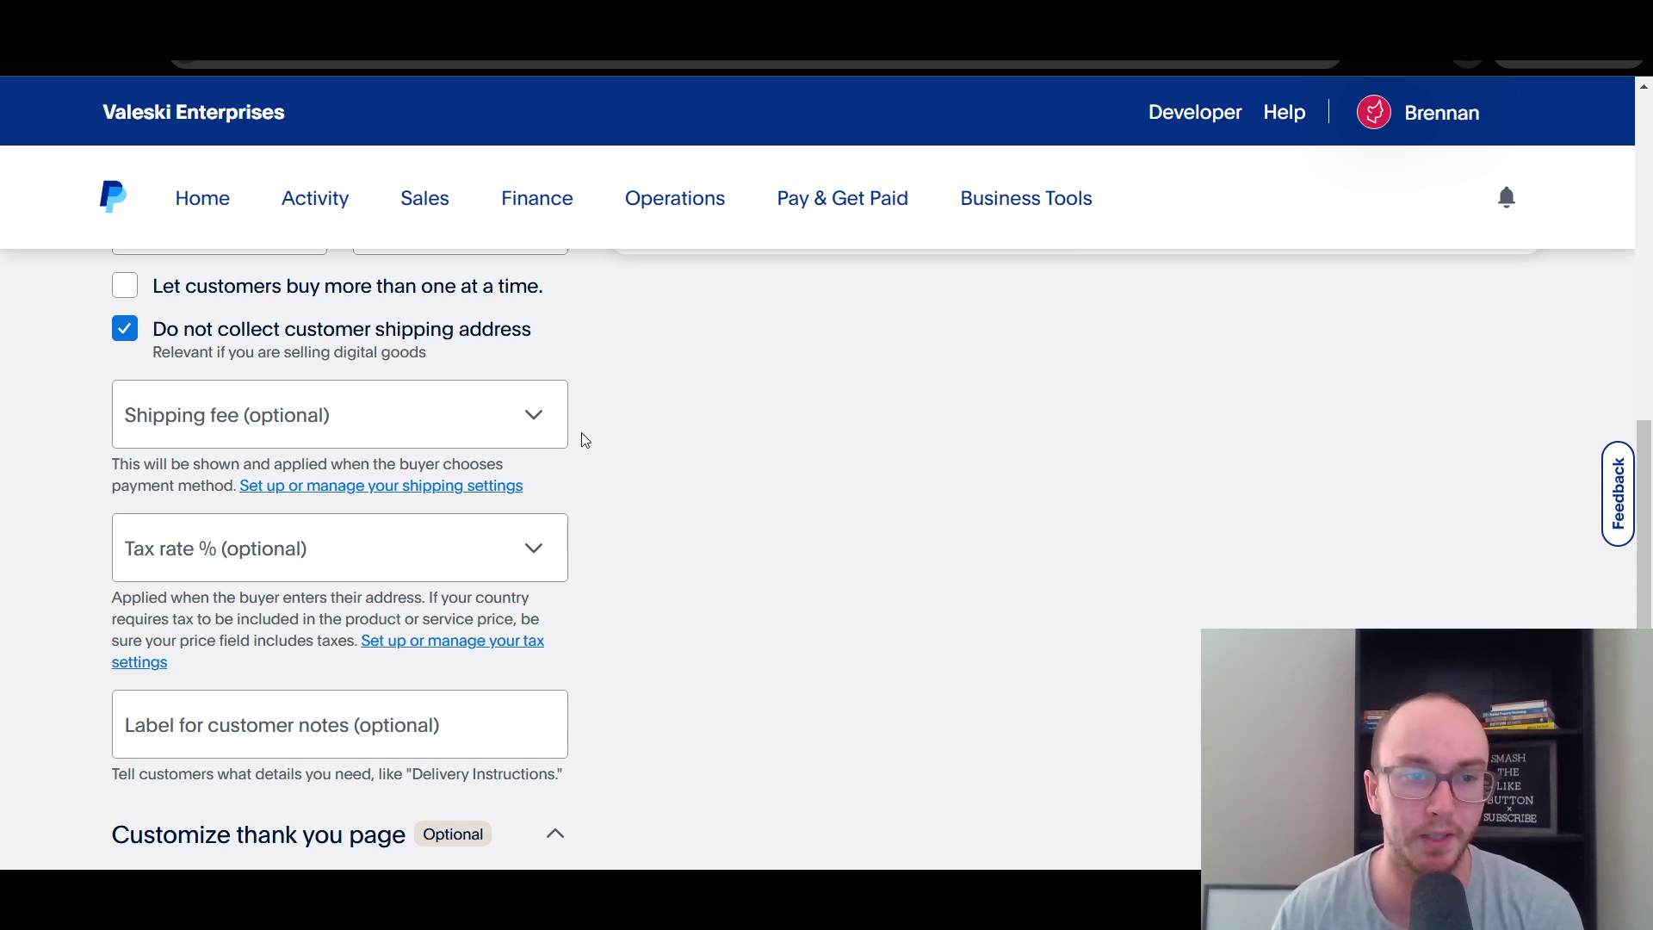
scroll(589, 454, "up", 9)
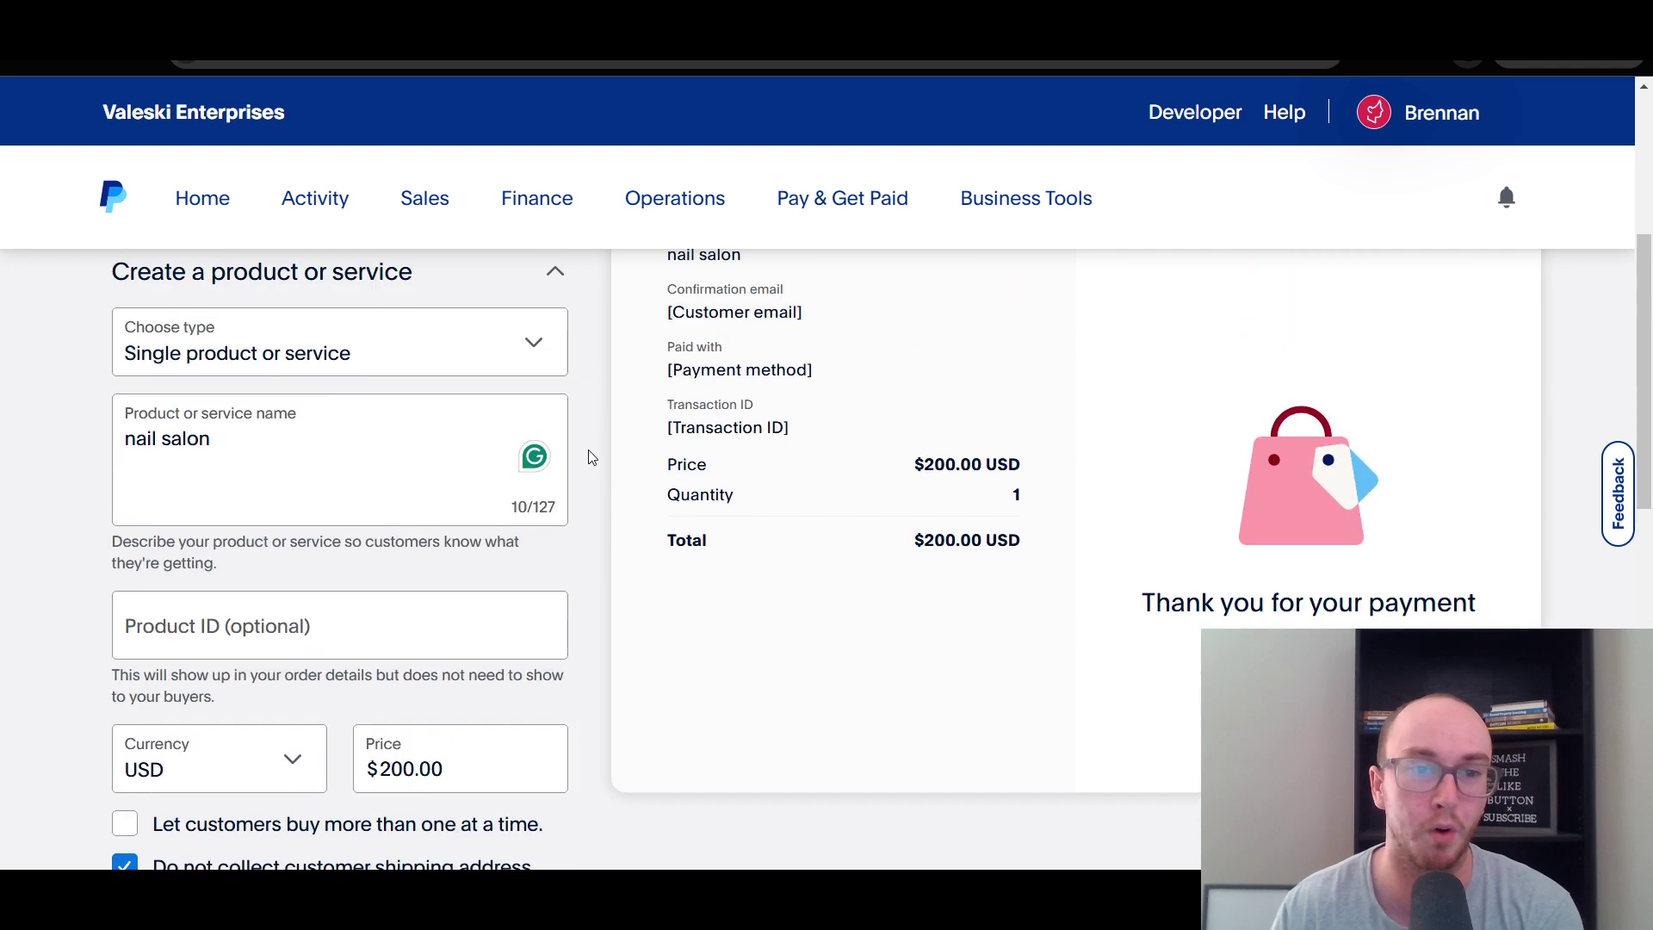
- Try Free shipping as the shipping fee option for the nail salon service
scroll(589, 455, "down", 8)
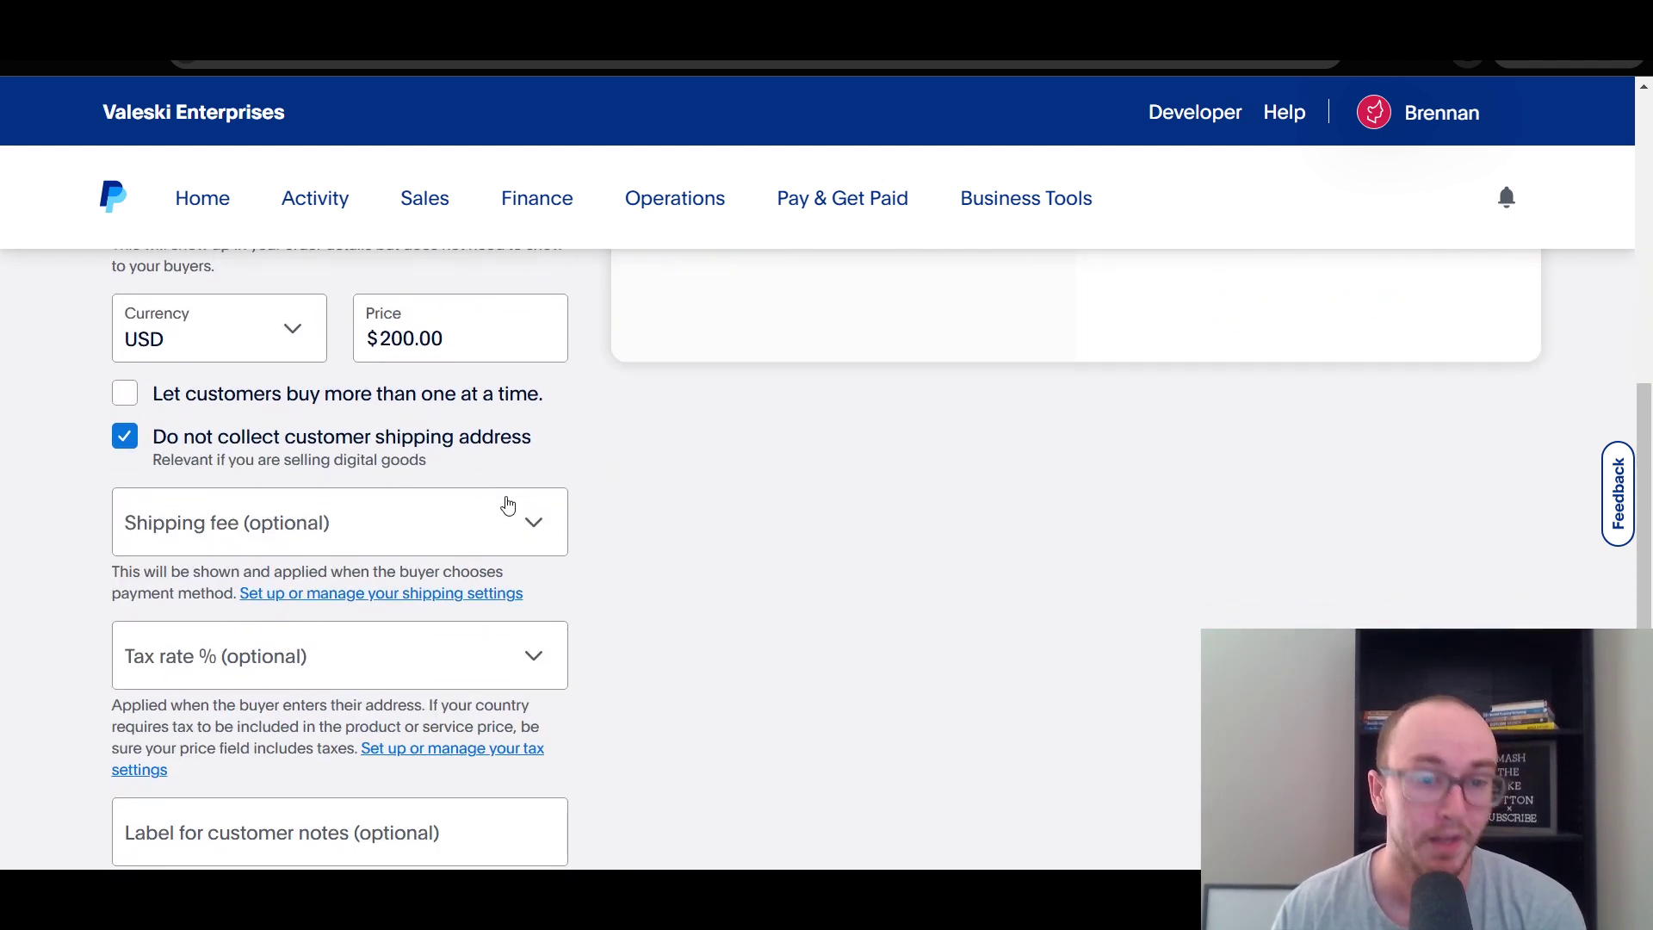
left_click(529, 526)
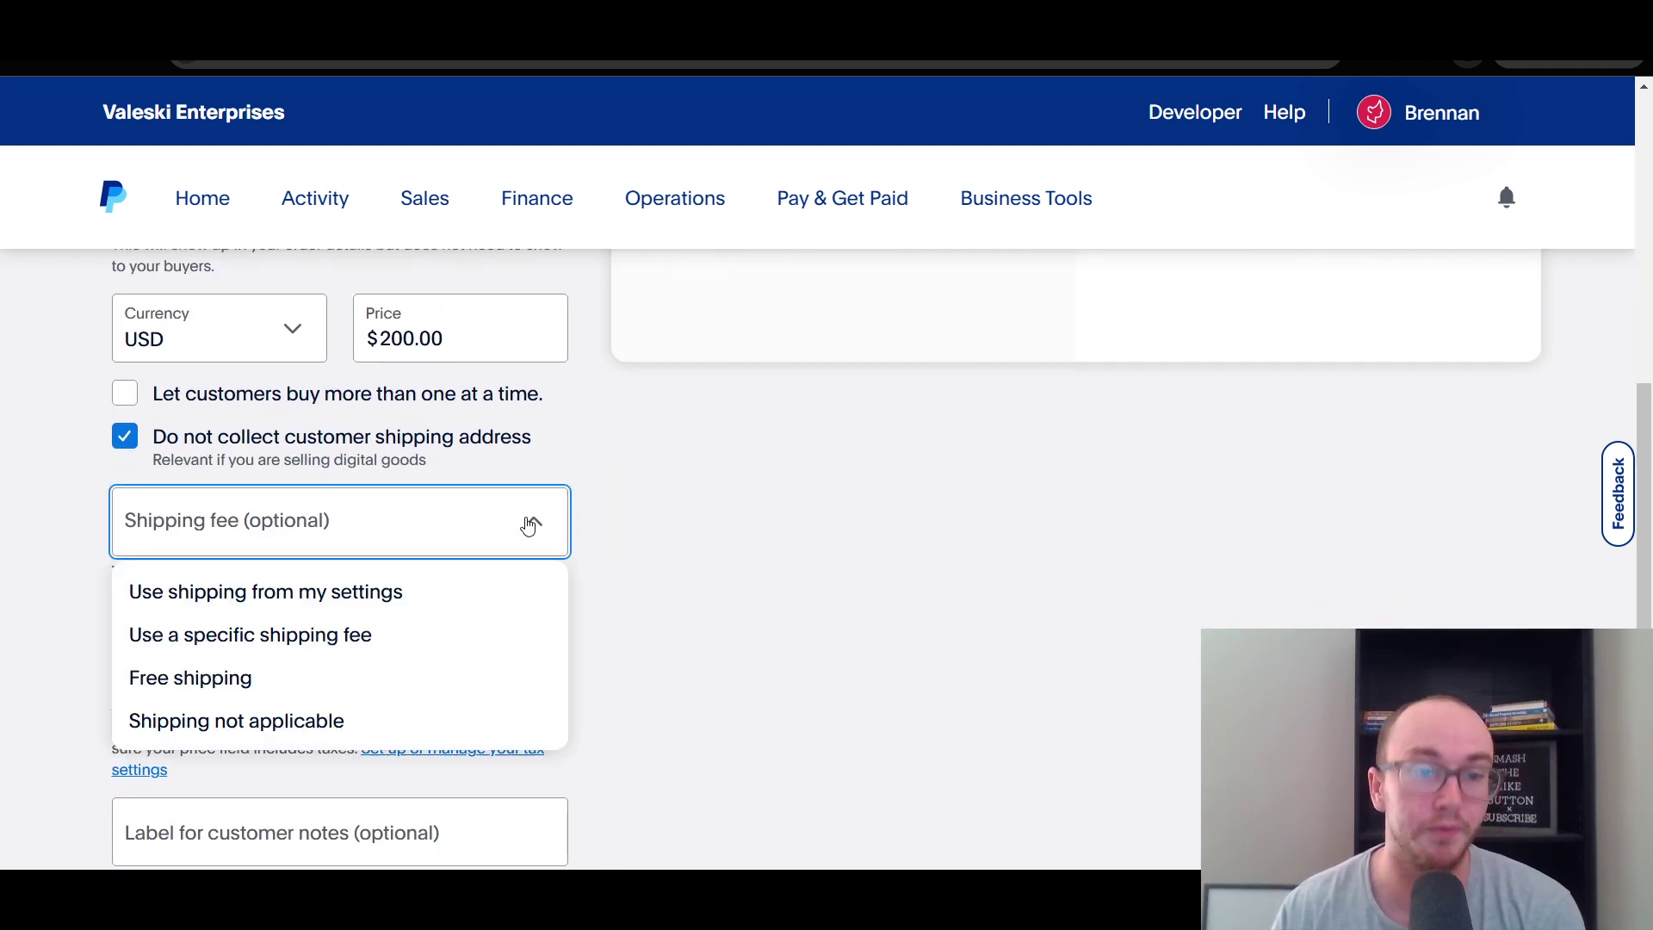
left_click(445, 680)
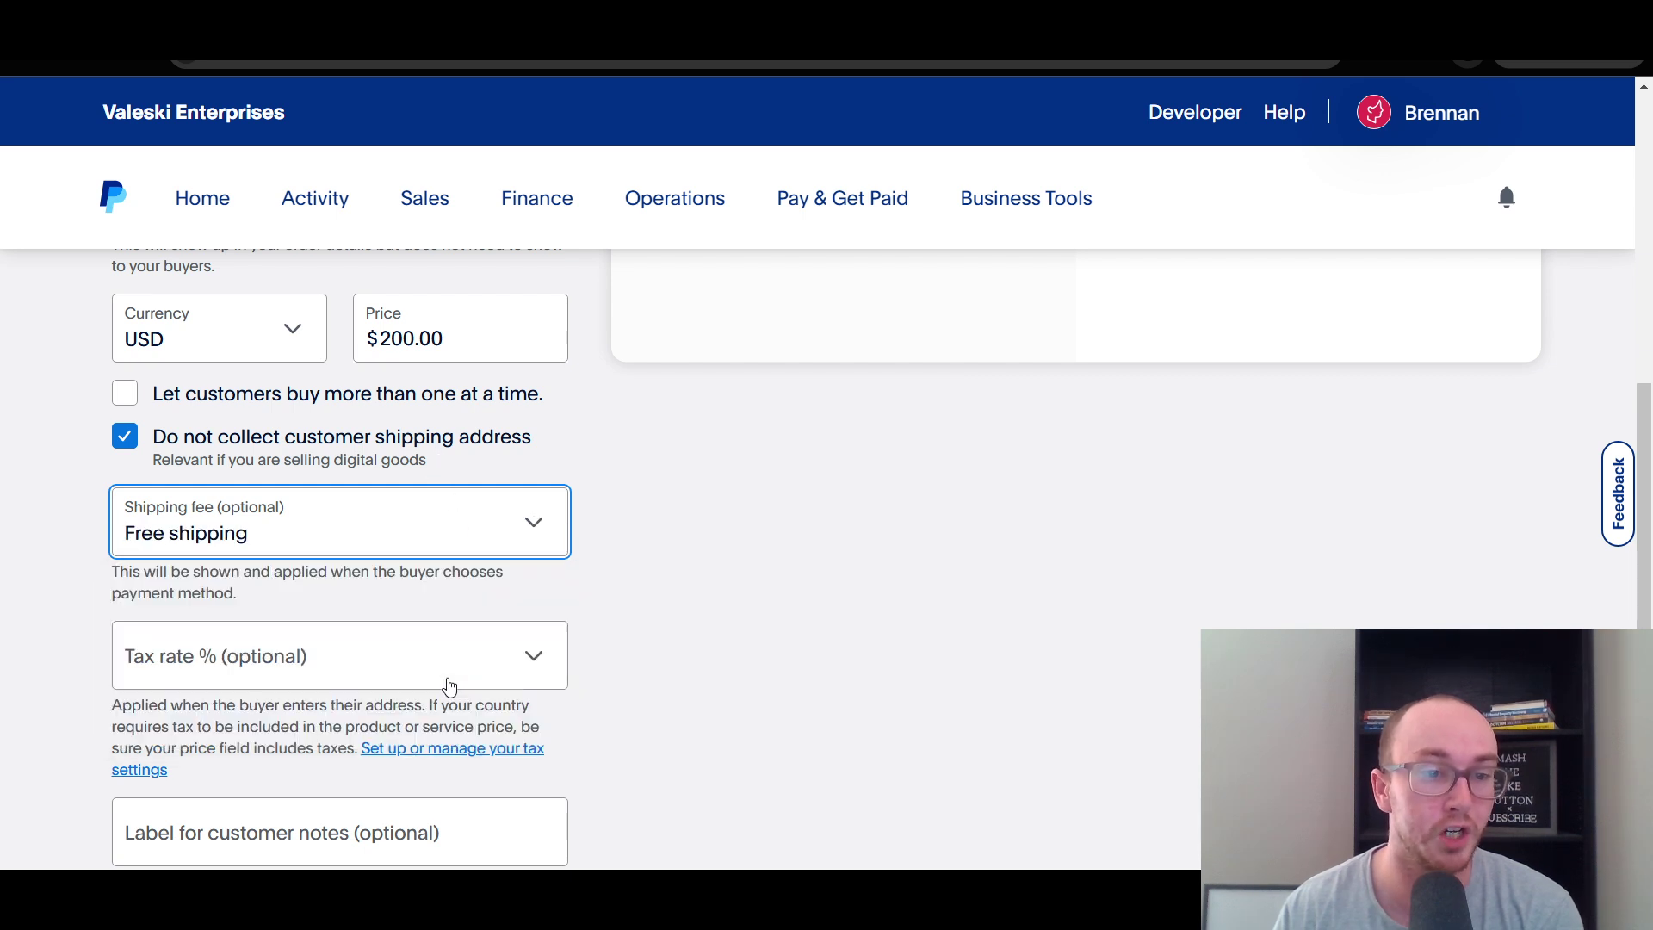
left_click(401, 535)
left_click(111, 532)
left_click(241, 541)
left_click(220, 688)
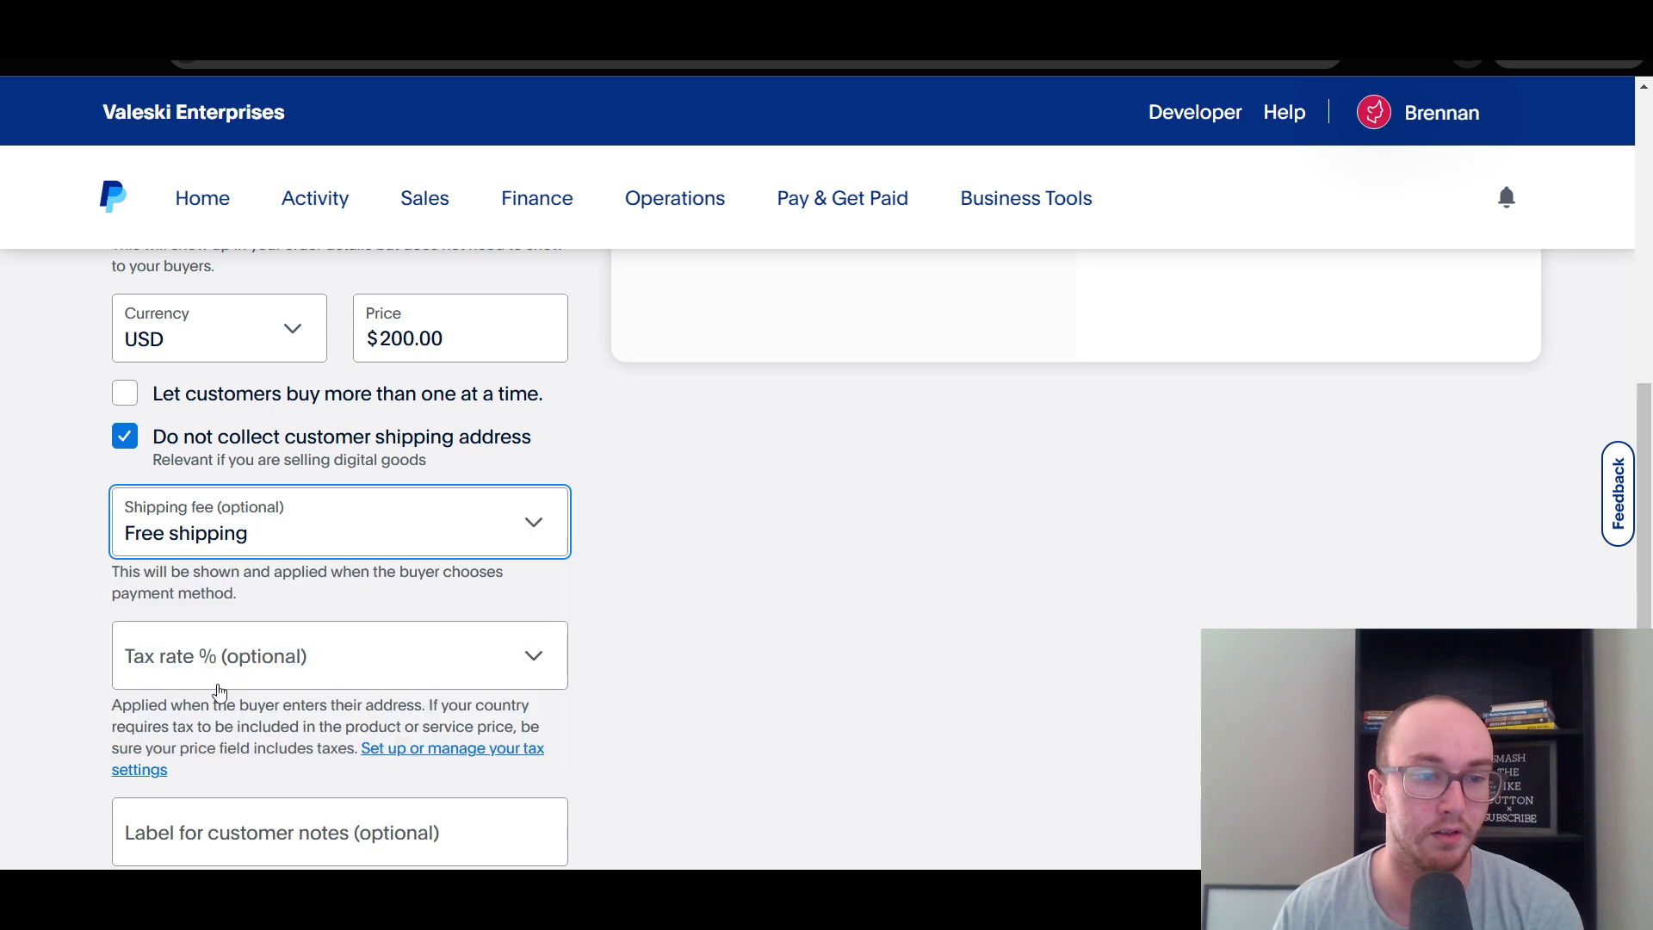
- Set the shipping fee to Shipping not applicable
left_click(570, 534)
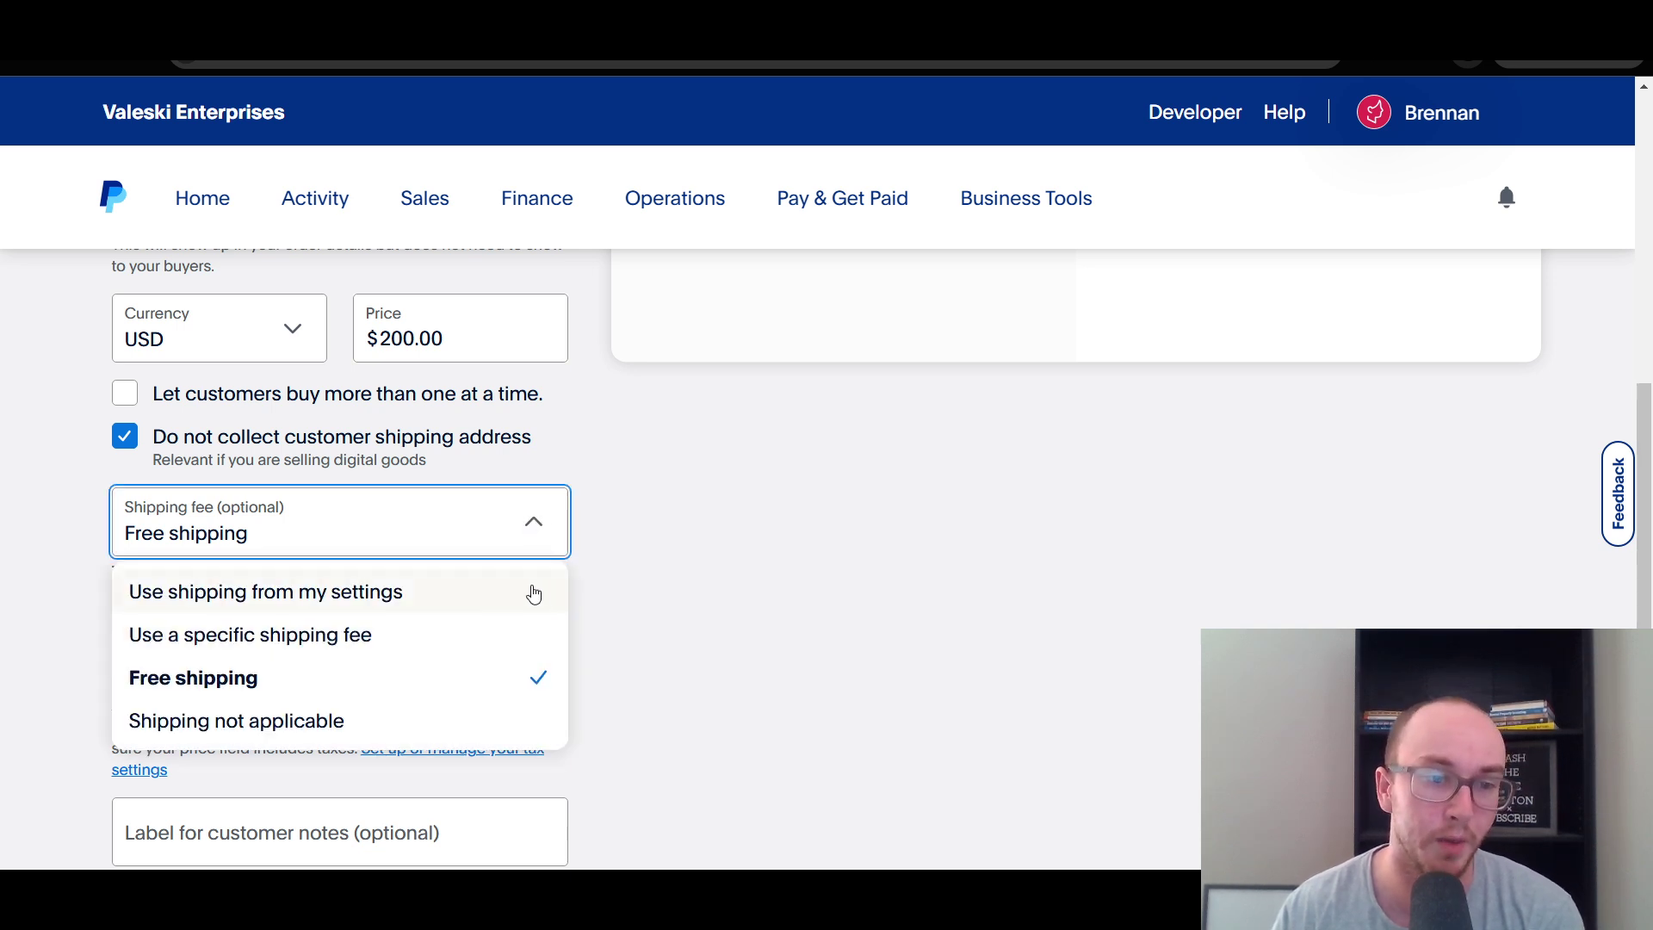
left_click(453, 723)
left_click(514, 551)
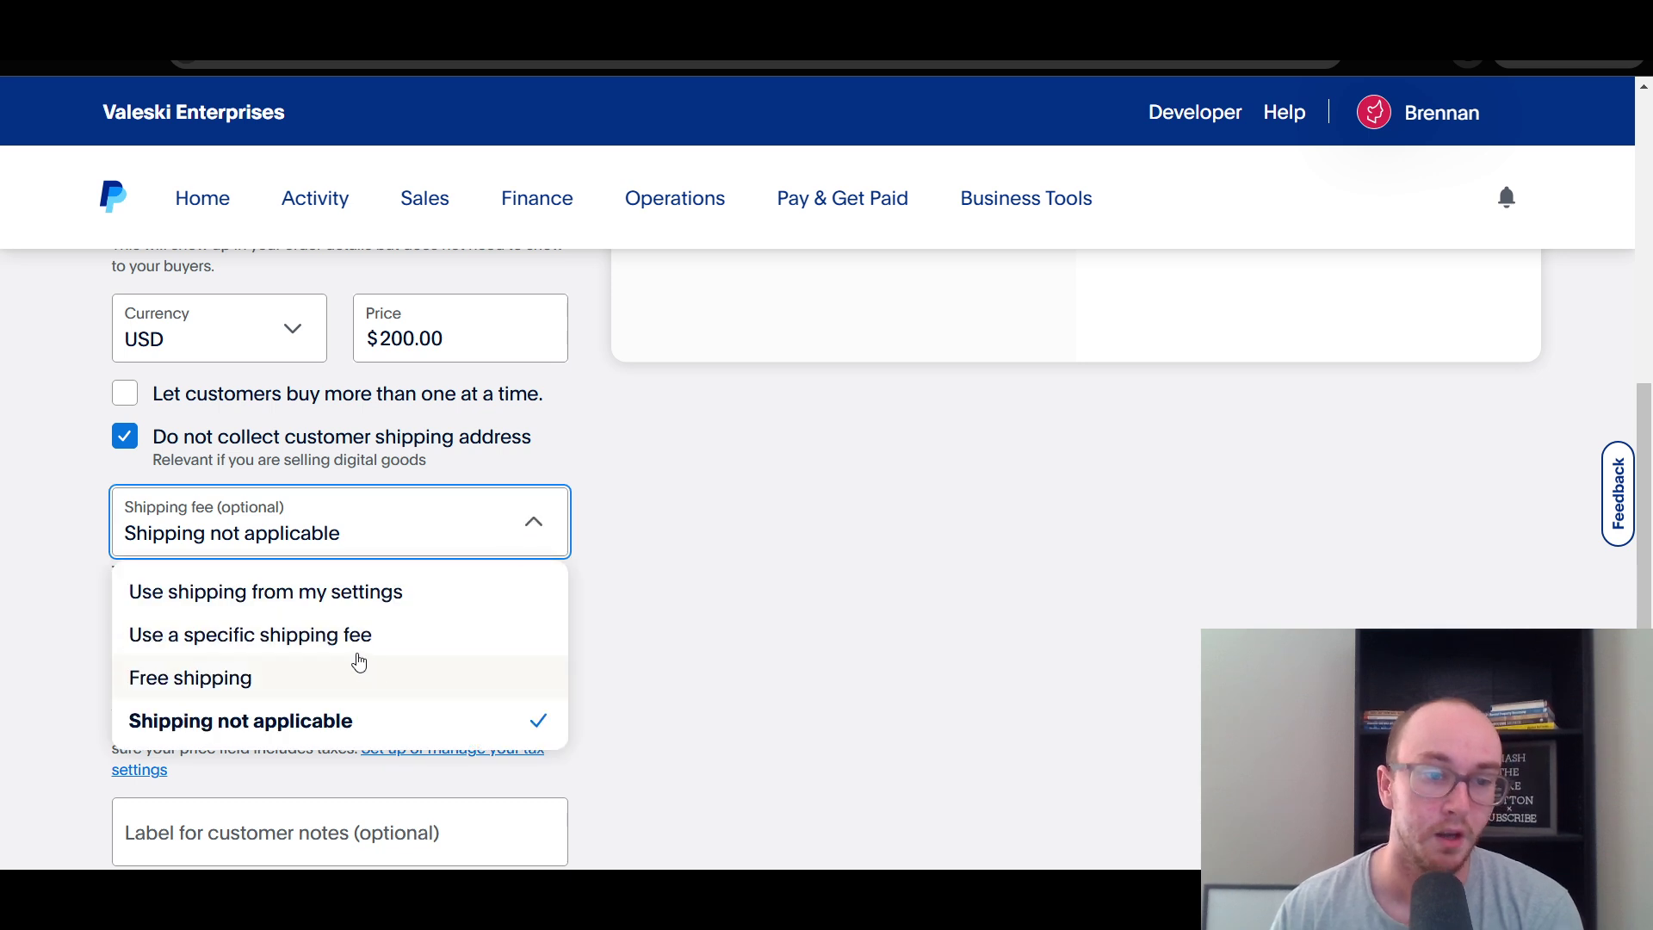
left_click(625, 613)
- Try the tax rate options Taxes not applicable, Use a specific tax rate and Use tax from my settings
scroll(618, 618, "down", 1)
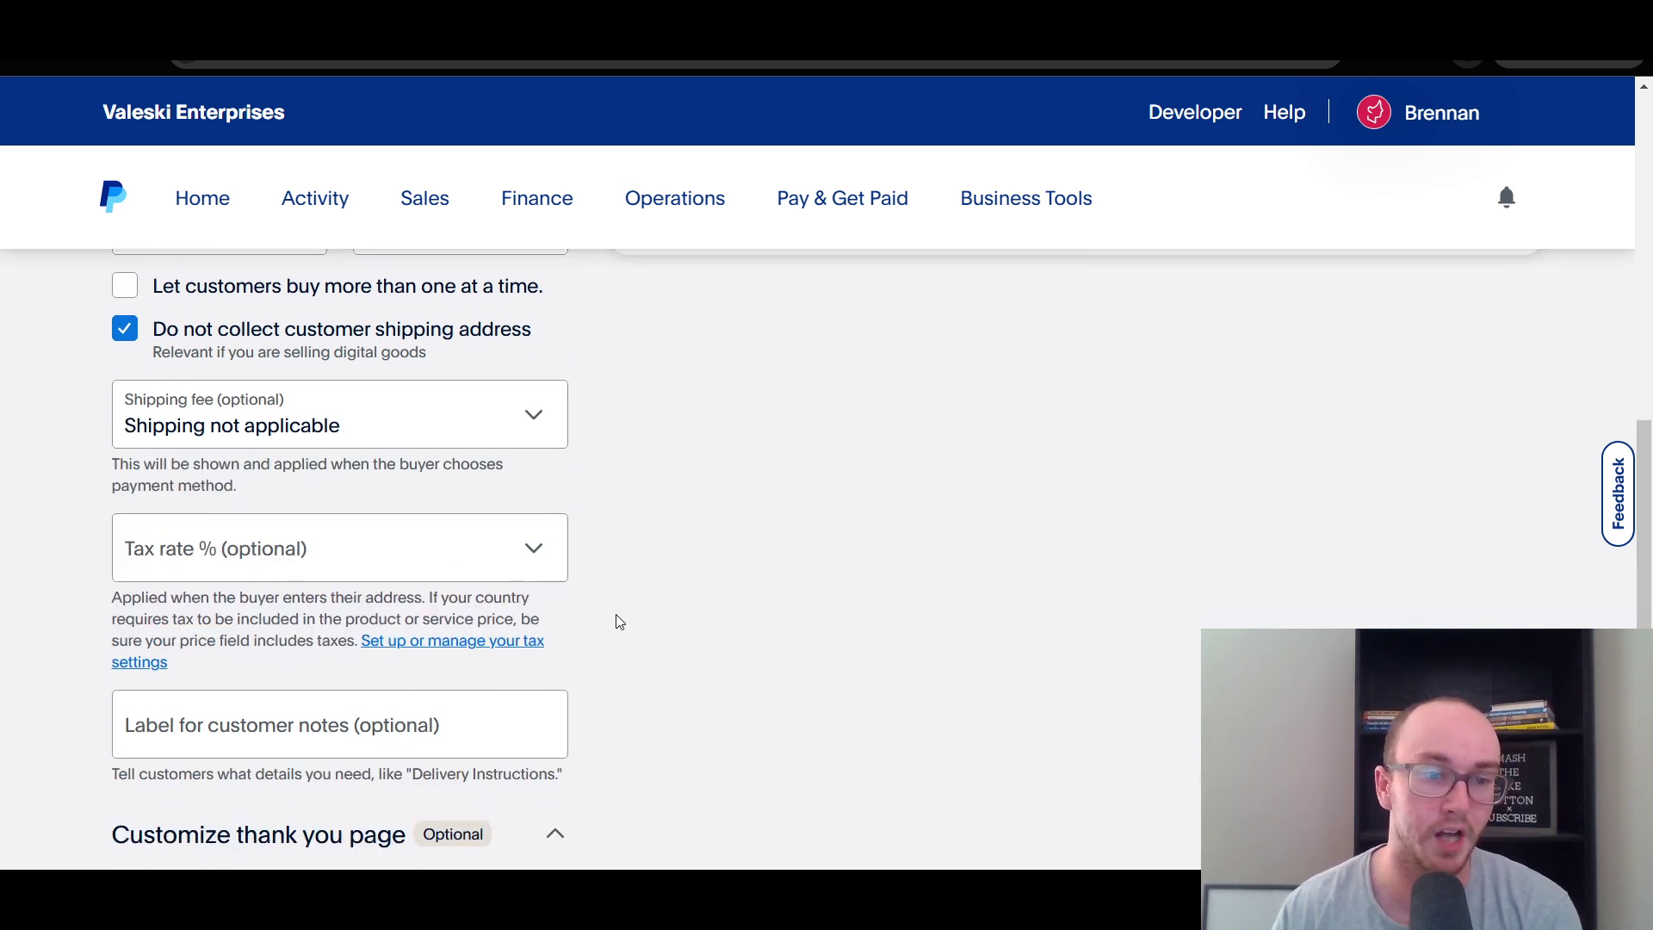
left_click(529, 584)
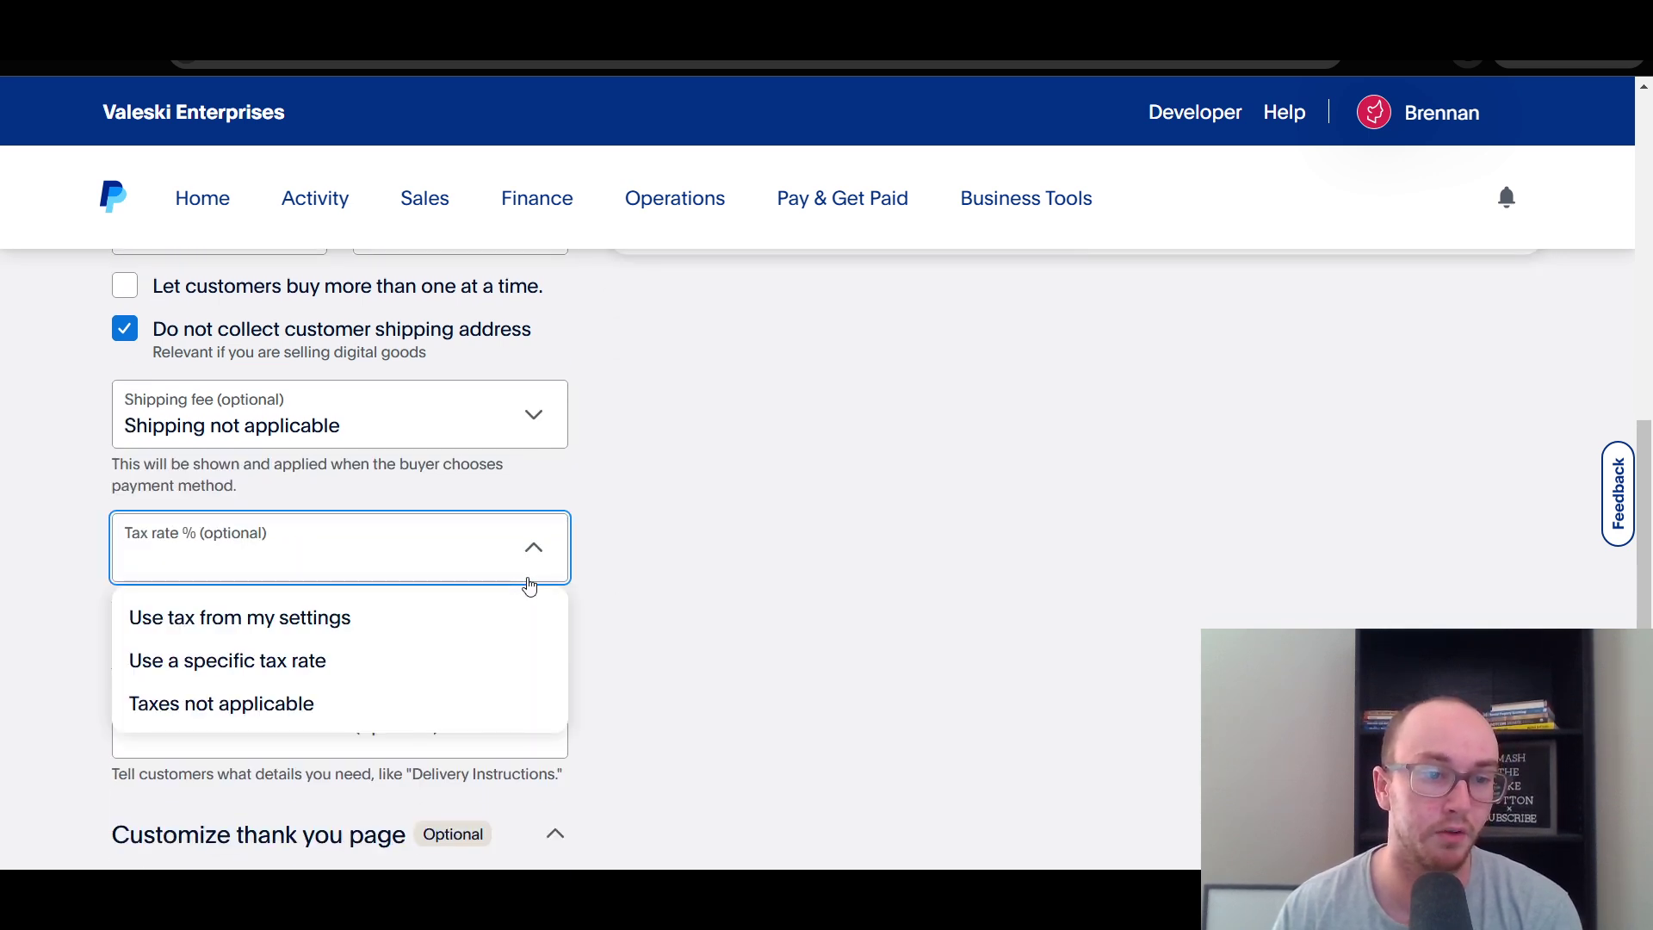
left_click(462, 715)
left_click(413, 555)
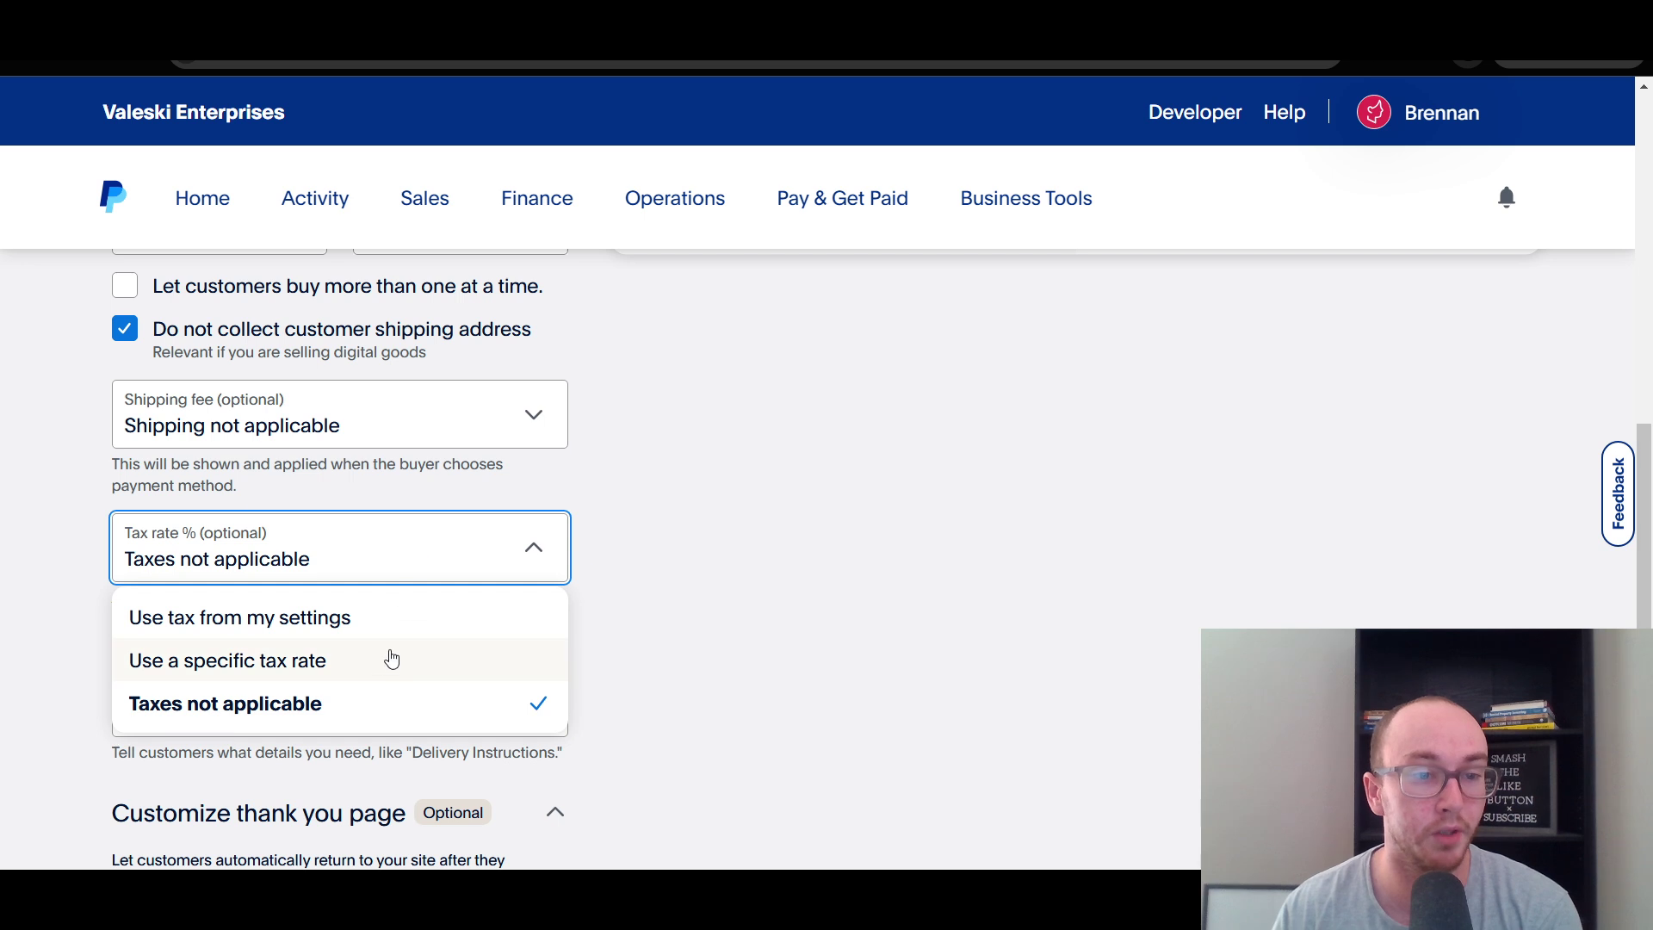
left_click(417, 662)
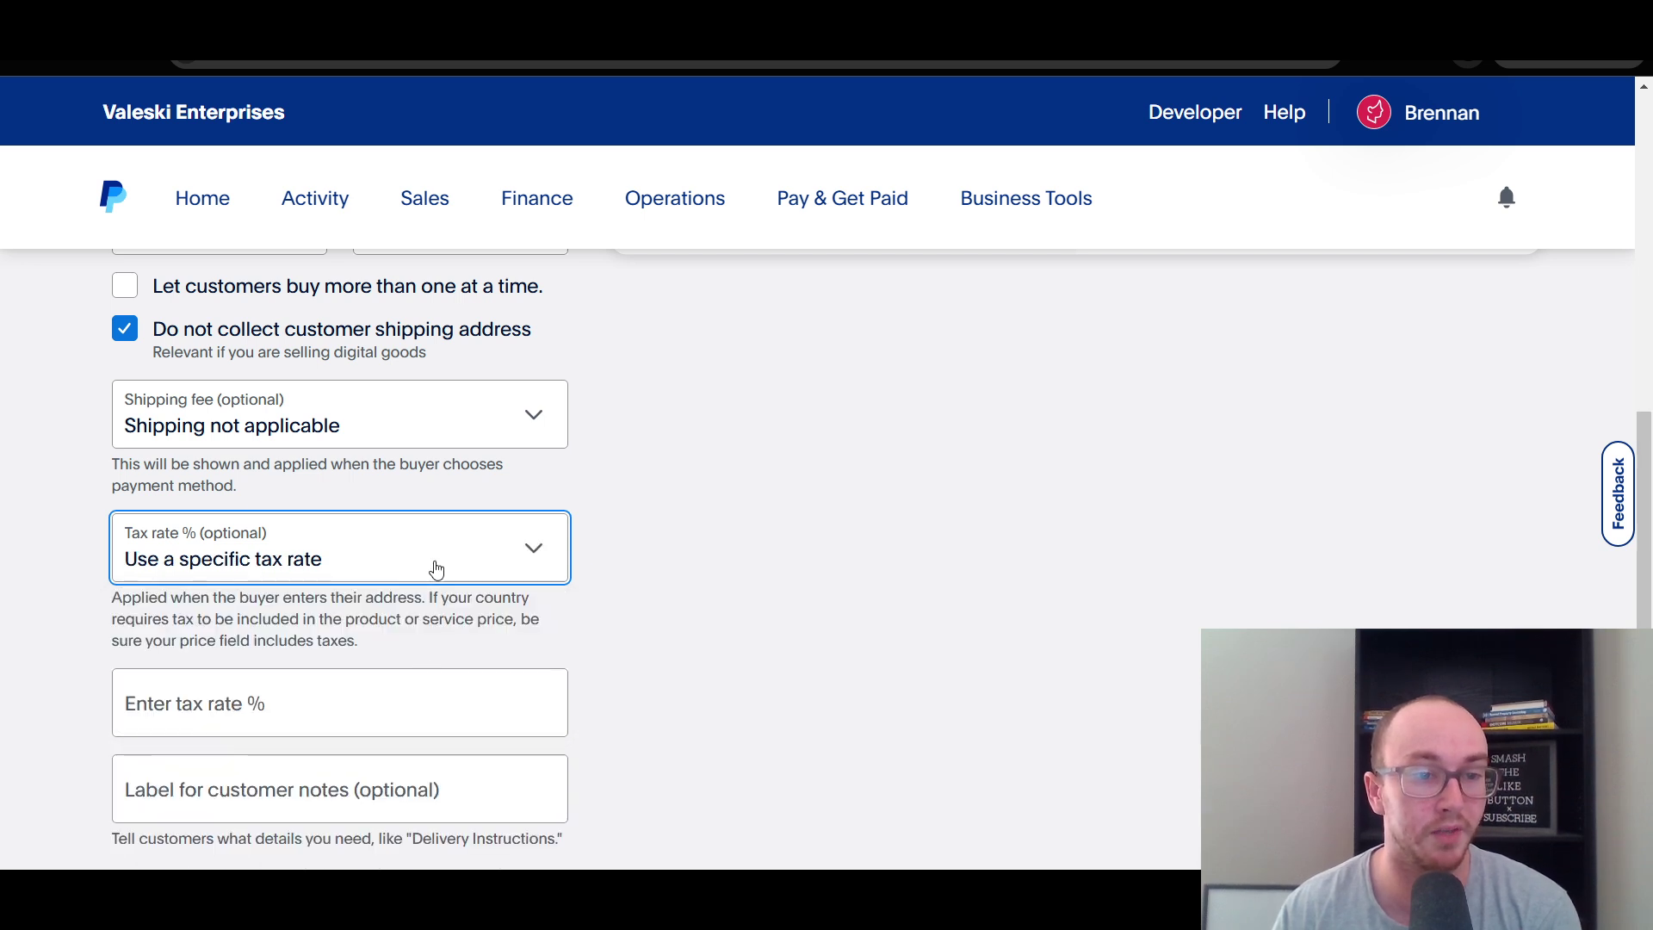
left_click(438, 564)
left_click(422, 616)
left_click(427, 555)
left_click(431, 581)
- Set the tax rate to Taxes not applicable
left_click(373, 570)
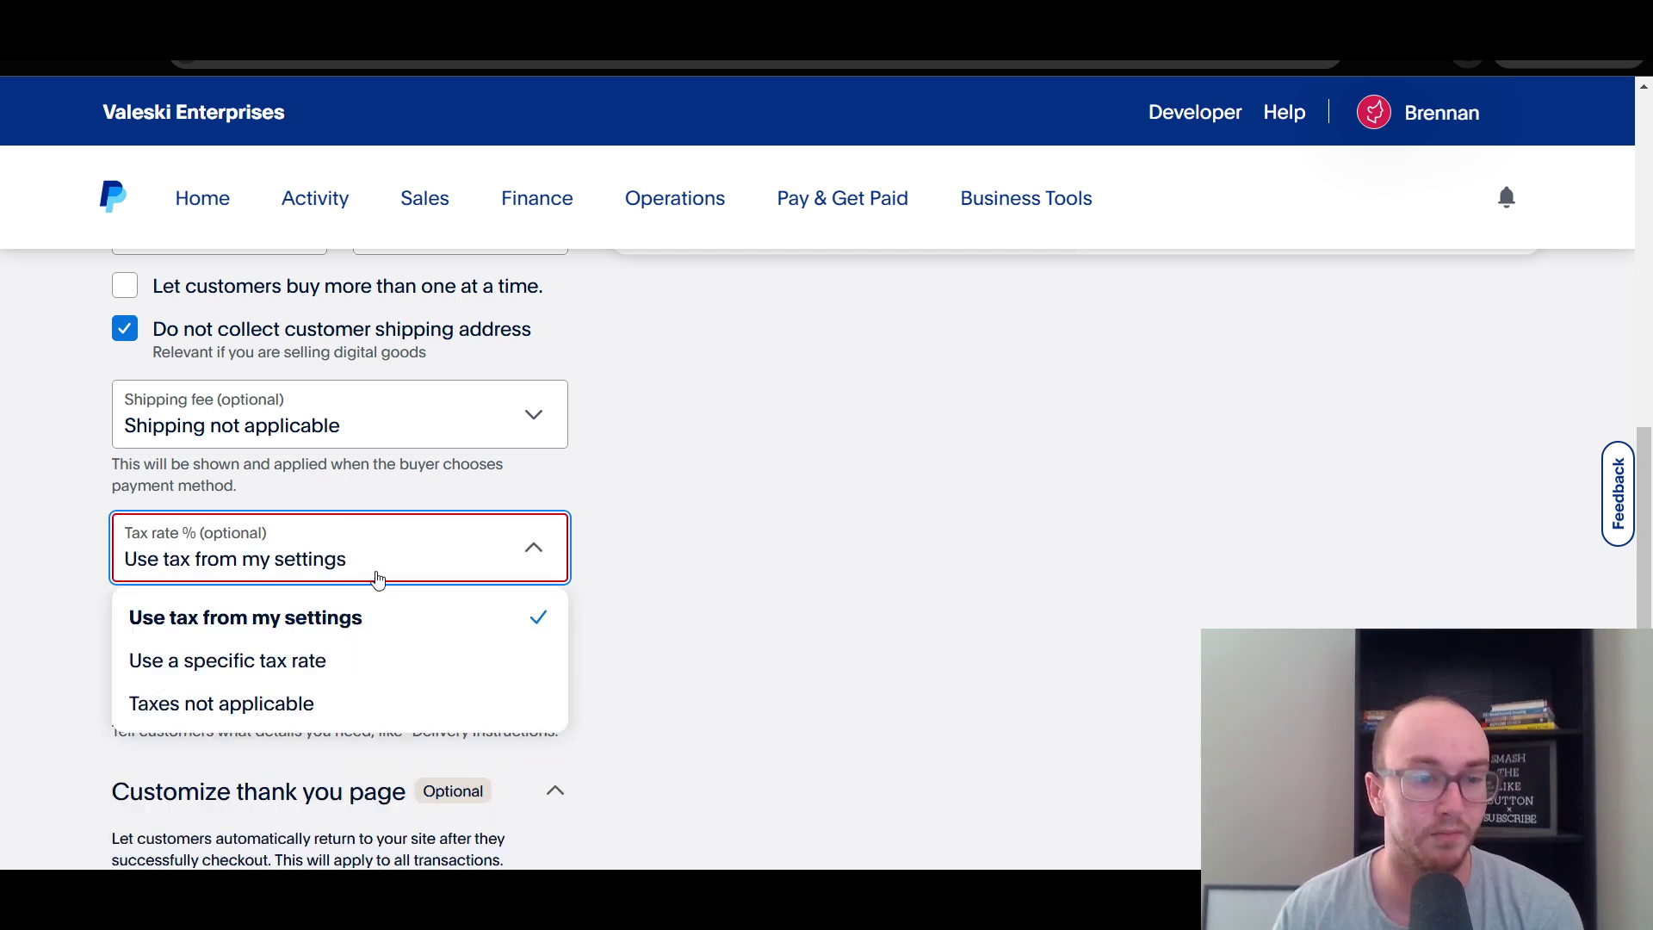
left_click(321, 715)
left_click(385, 577)
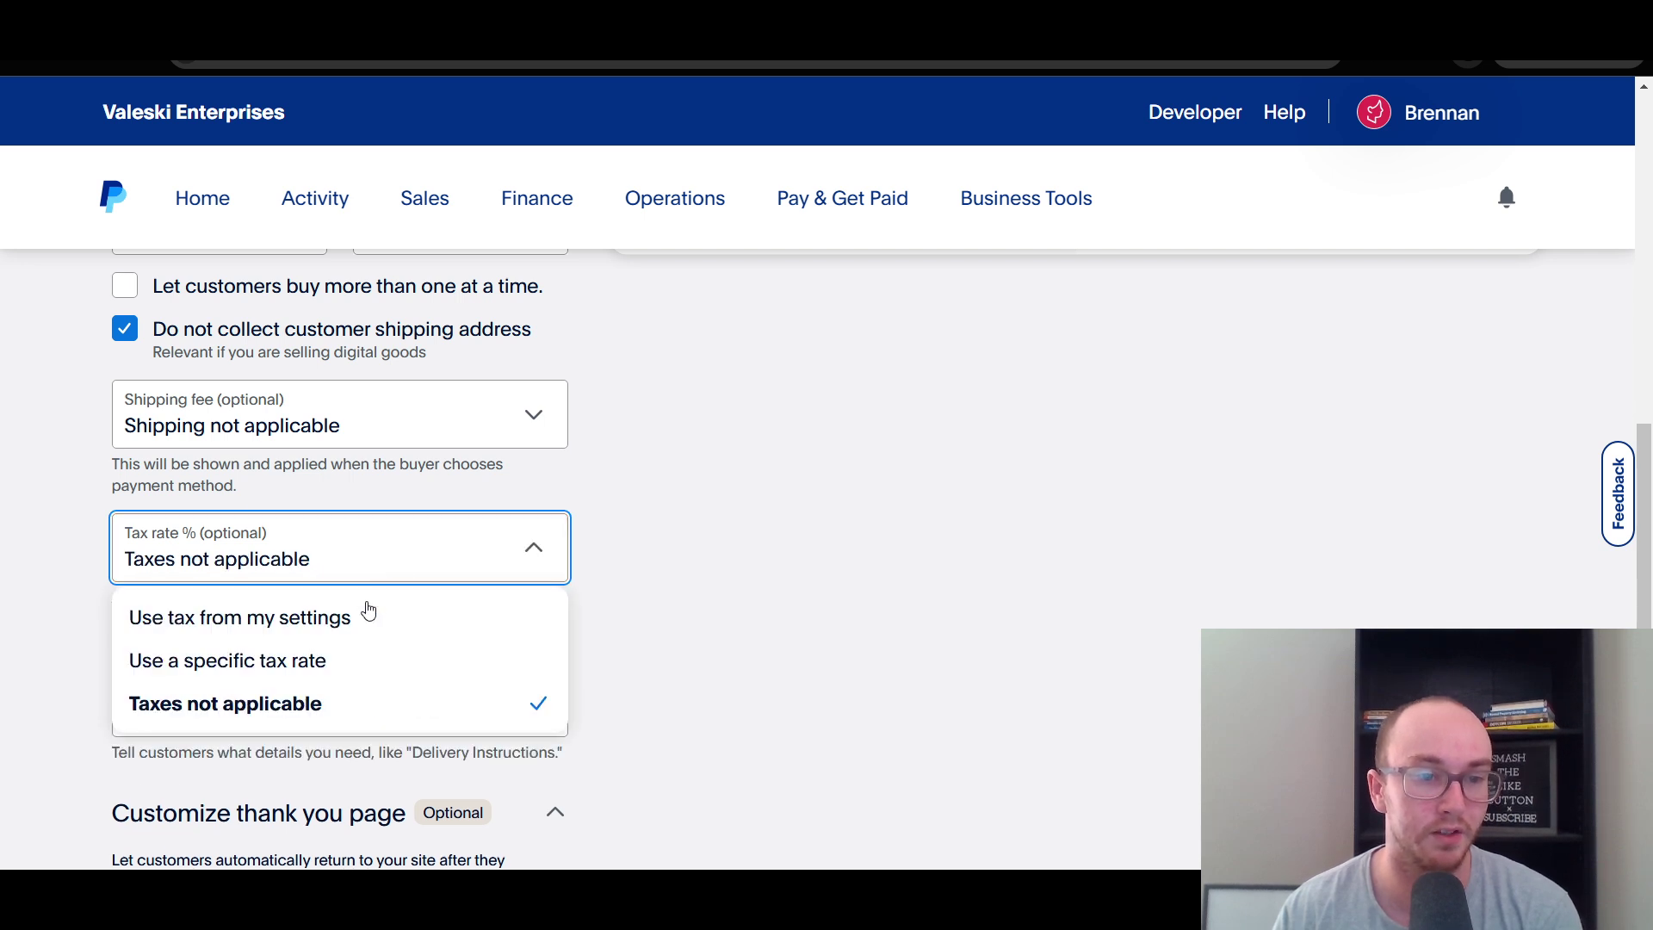
left_click(634, 596)
- Examine the customer notes label, the Auto Return URL choices for the thank you page, and the completed product details with their preview
scroll(634, 595, "down", 1)
scroll(435, 578, "down", 2)
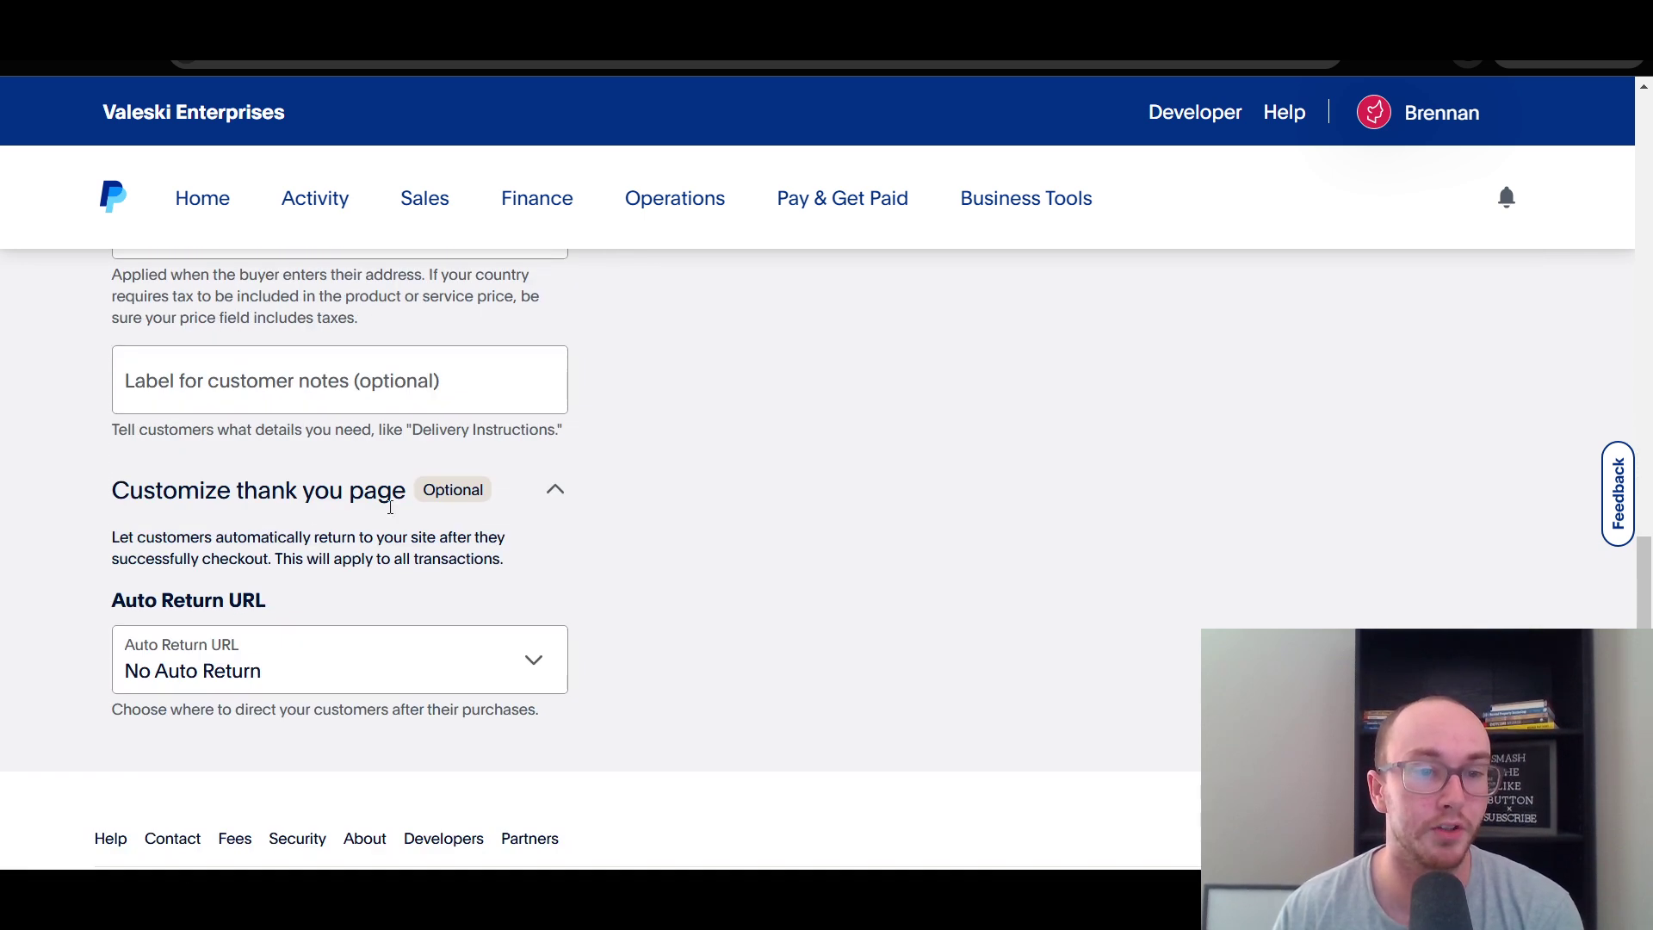
left_click(373, 392)
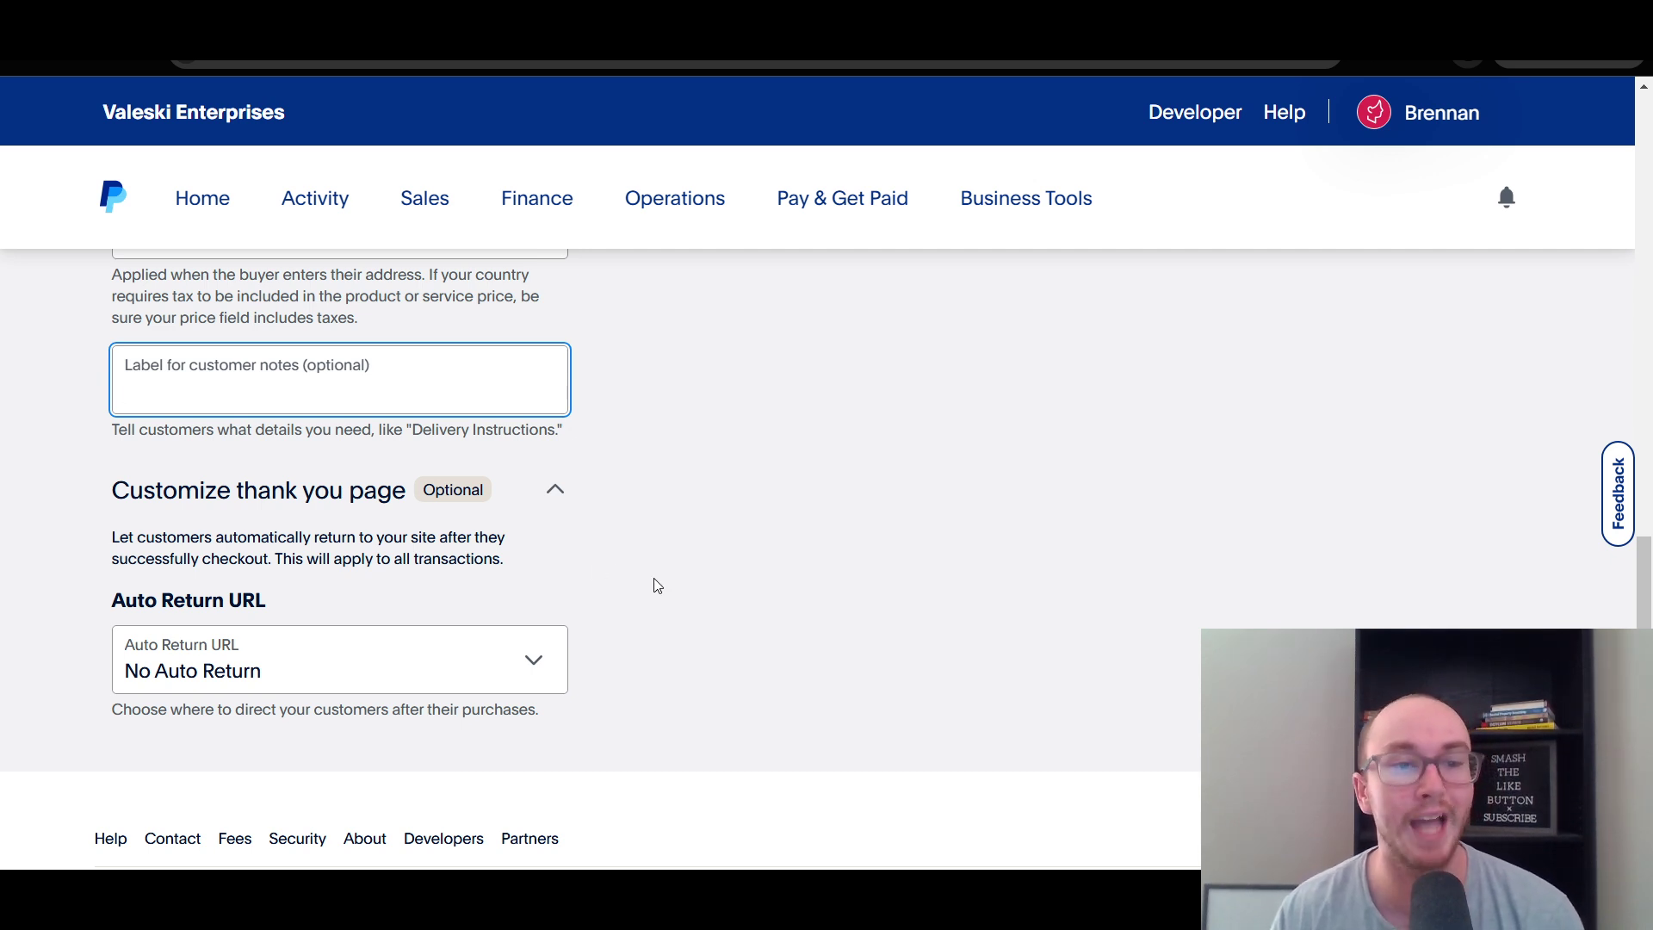
scroll(631, 605, "down", 1)
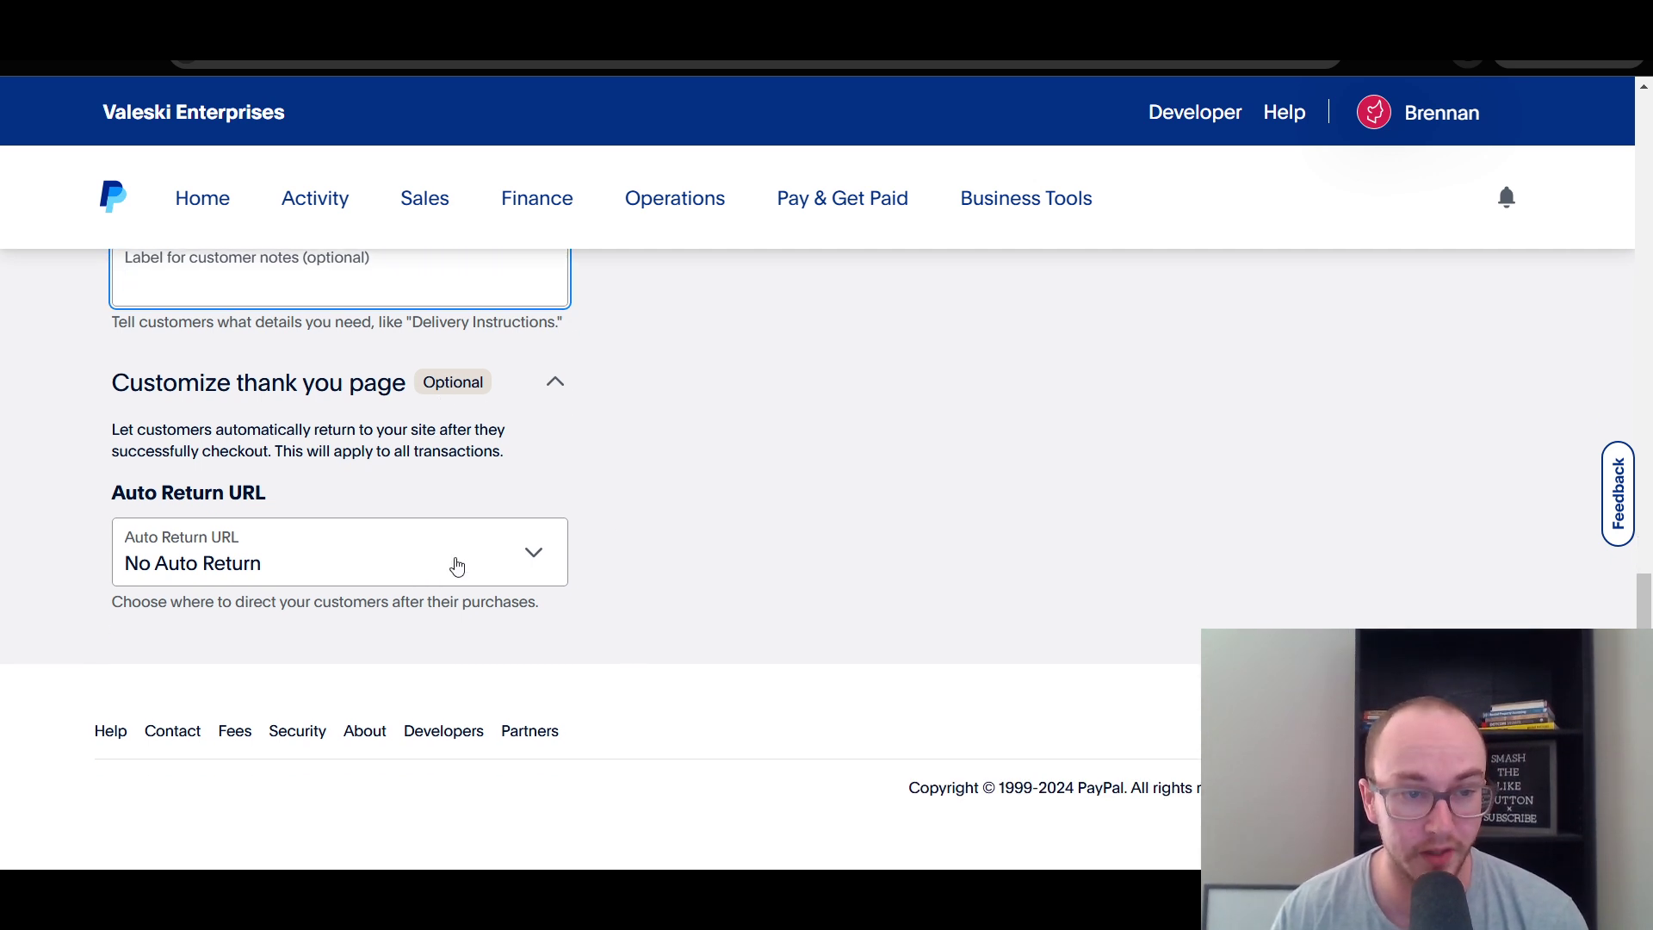
left_click(298, 583)
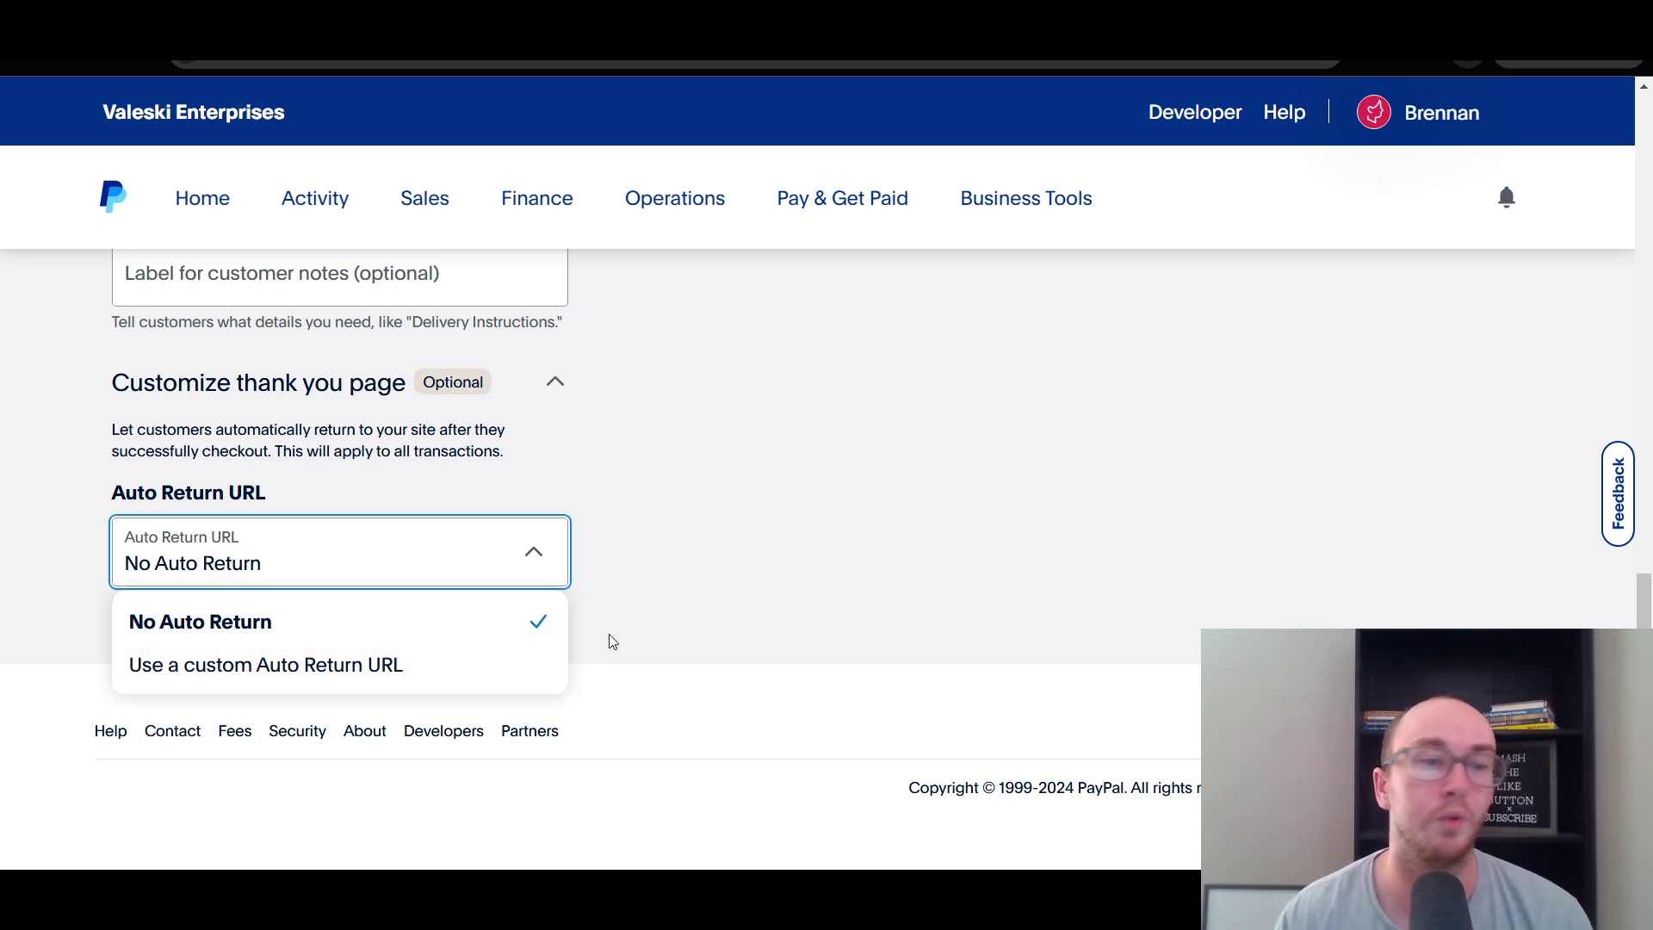
left_click(600, 555)
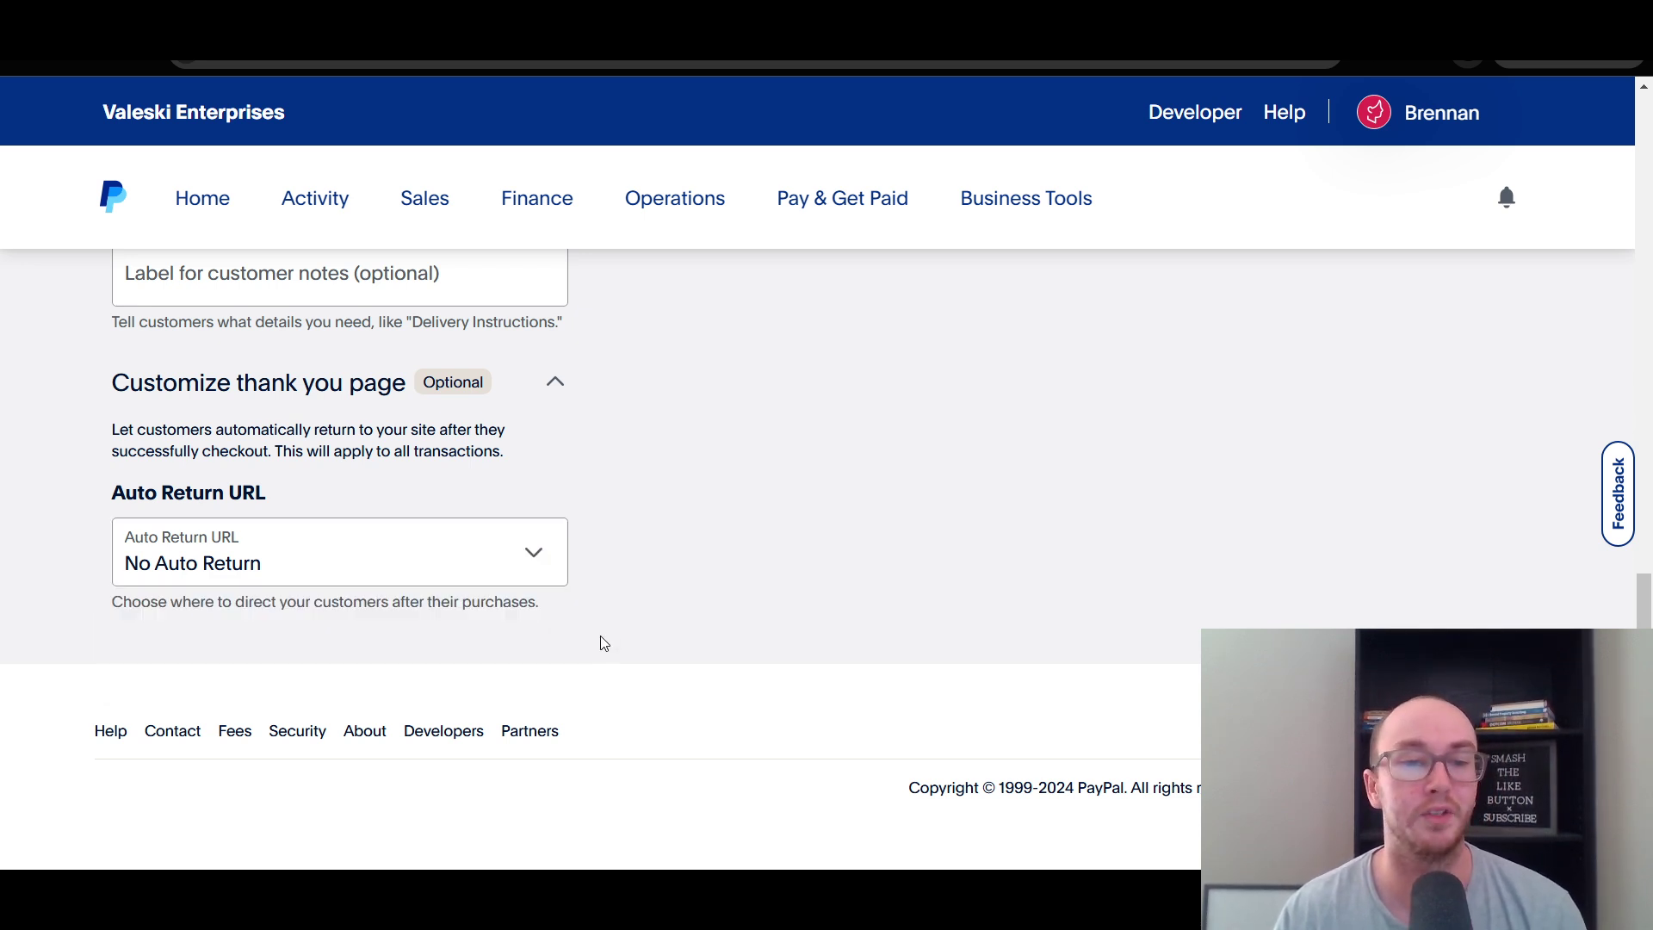
scroll(680, 596, "up", 7)
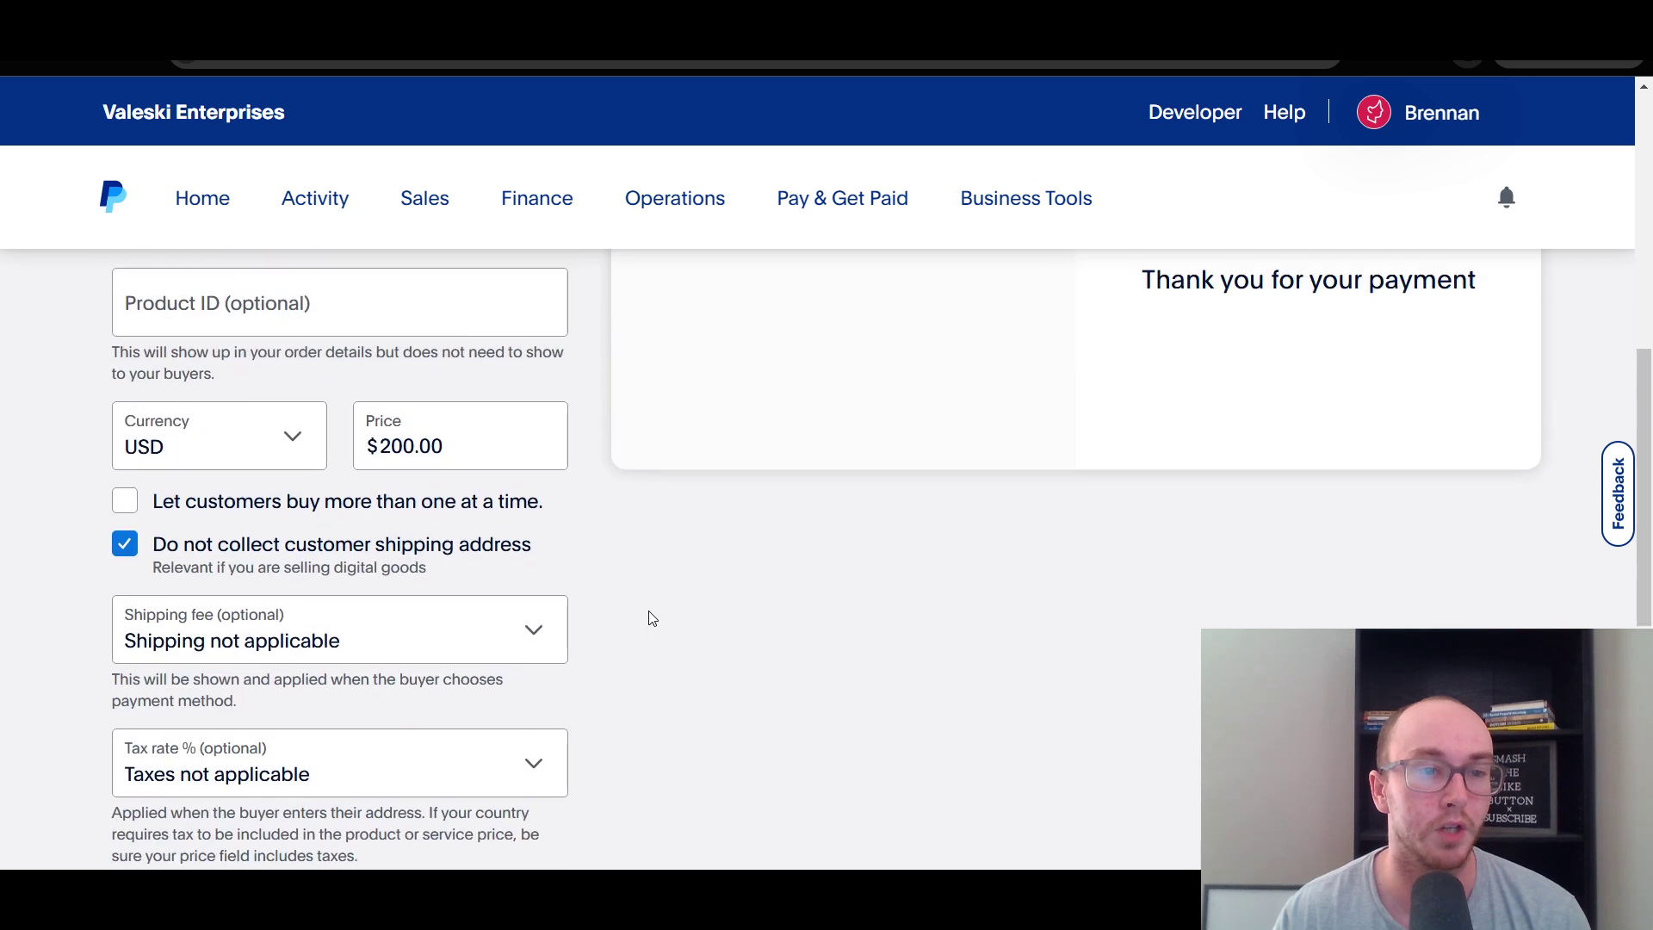
scroll(621, 634, "up", 2)
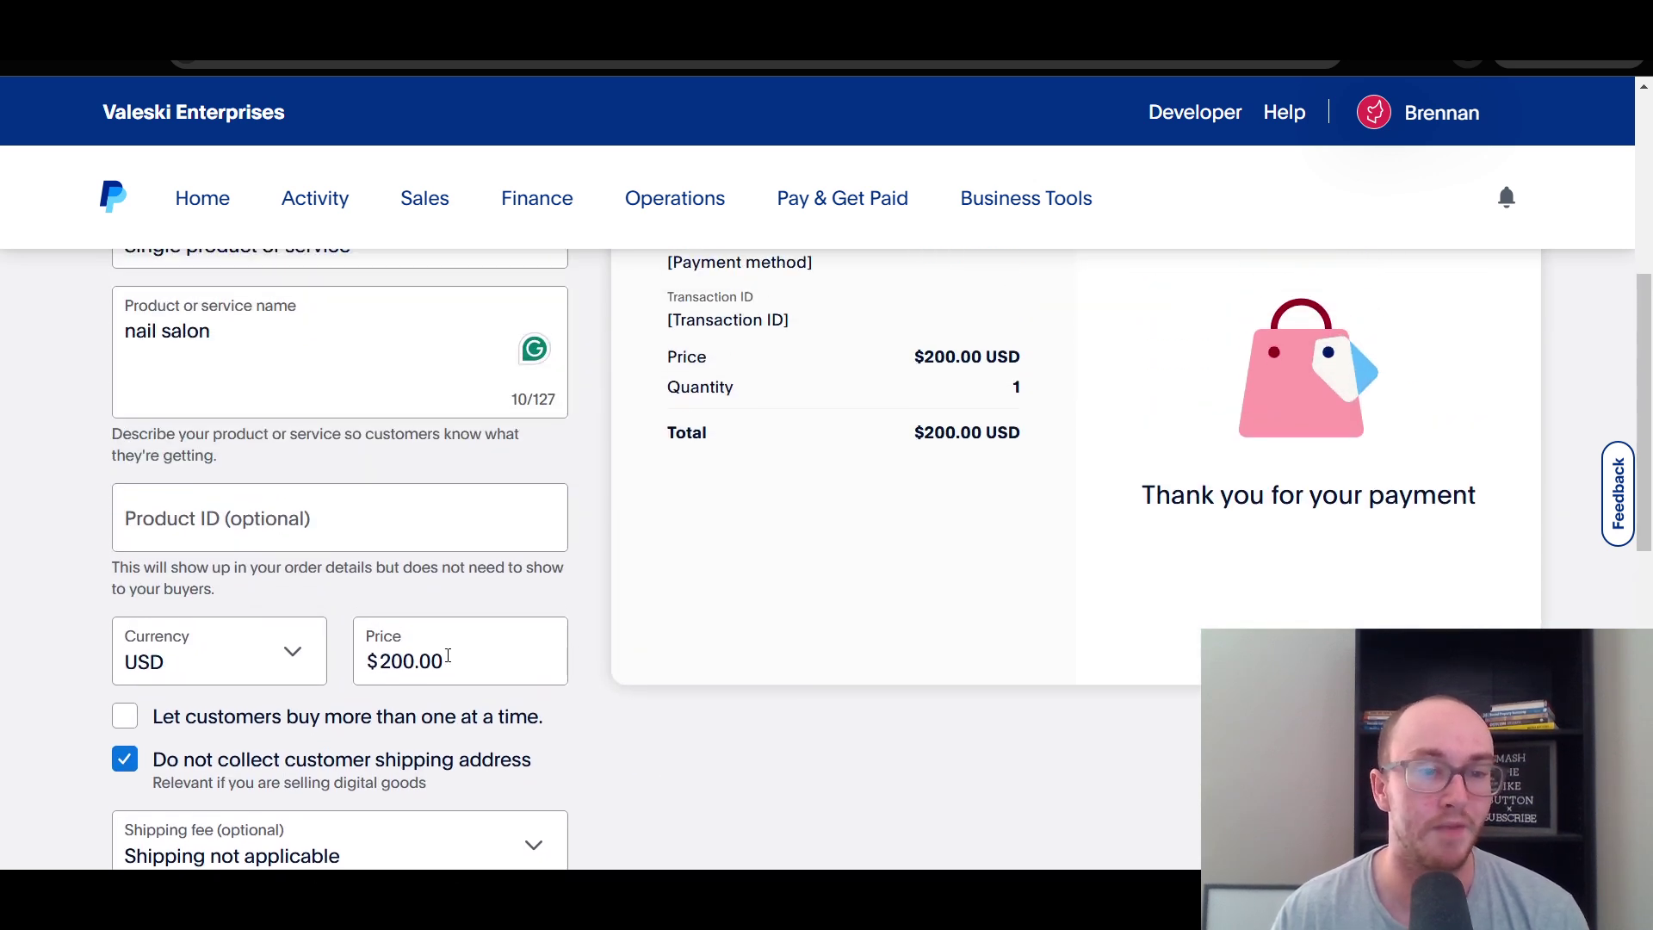
scroll(551, 603, "up", 1)
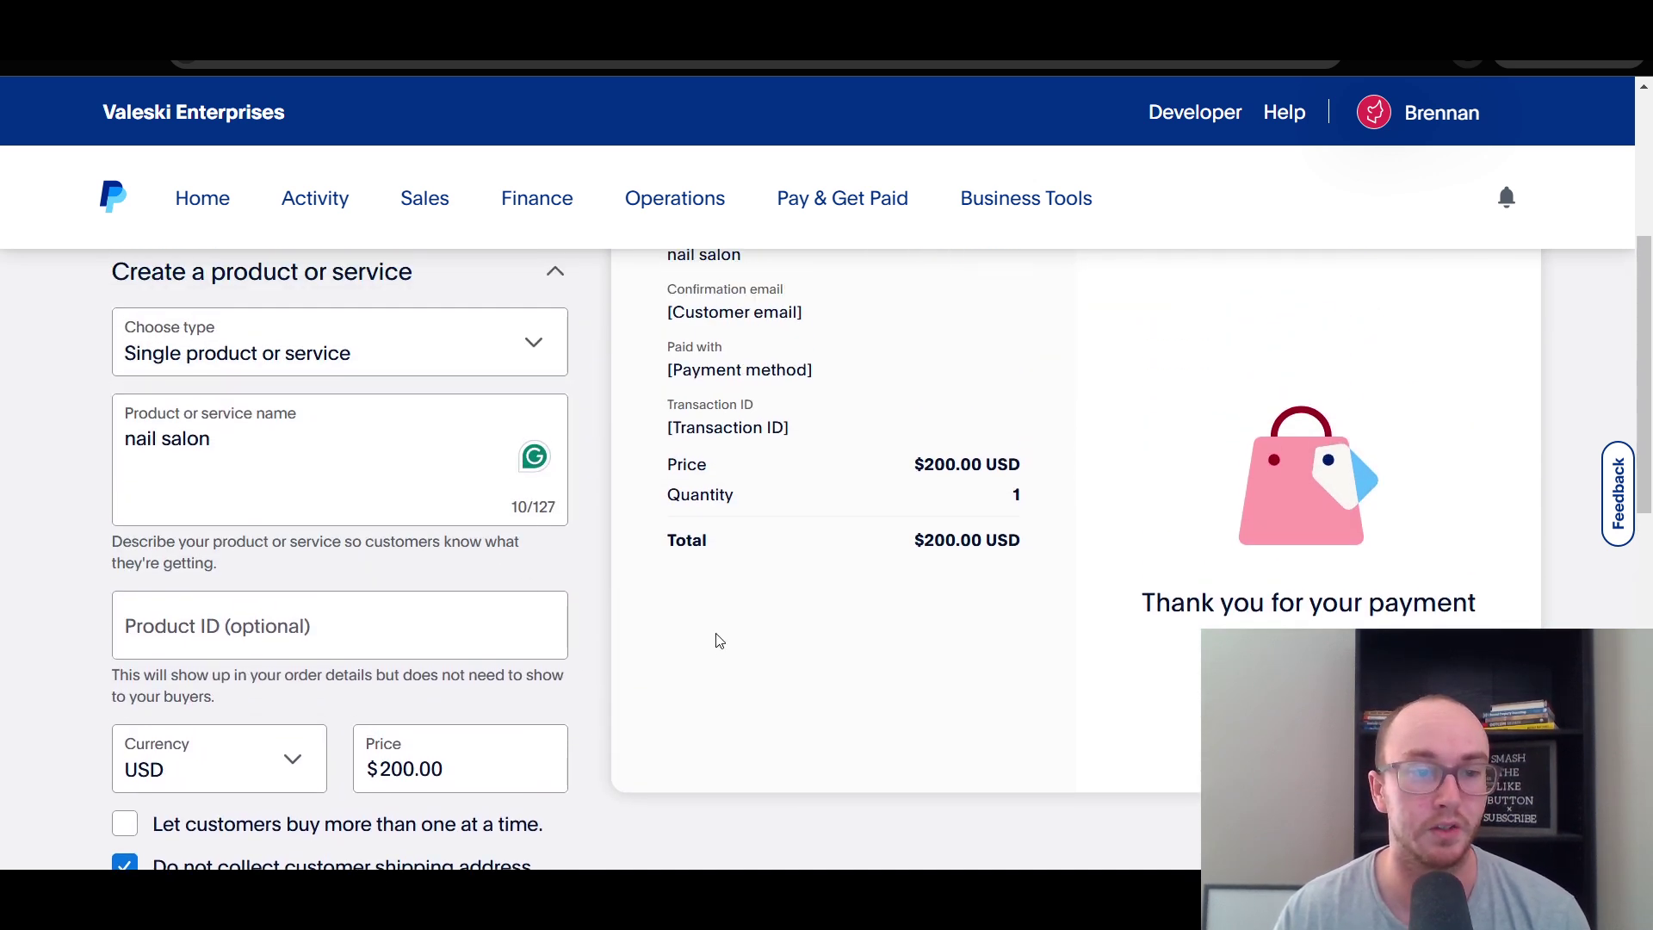
- Examine the currency choices for the nail salon service's price, keeping USD
scroll(680, 680, "down", 1)
left_click(305, 656)
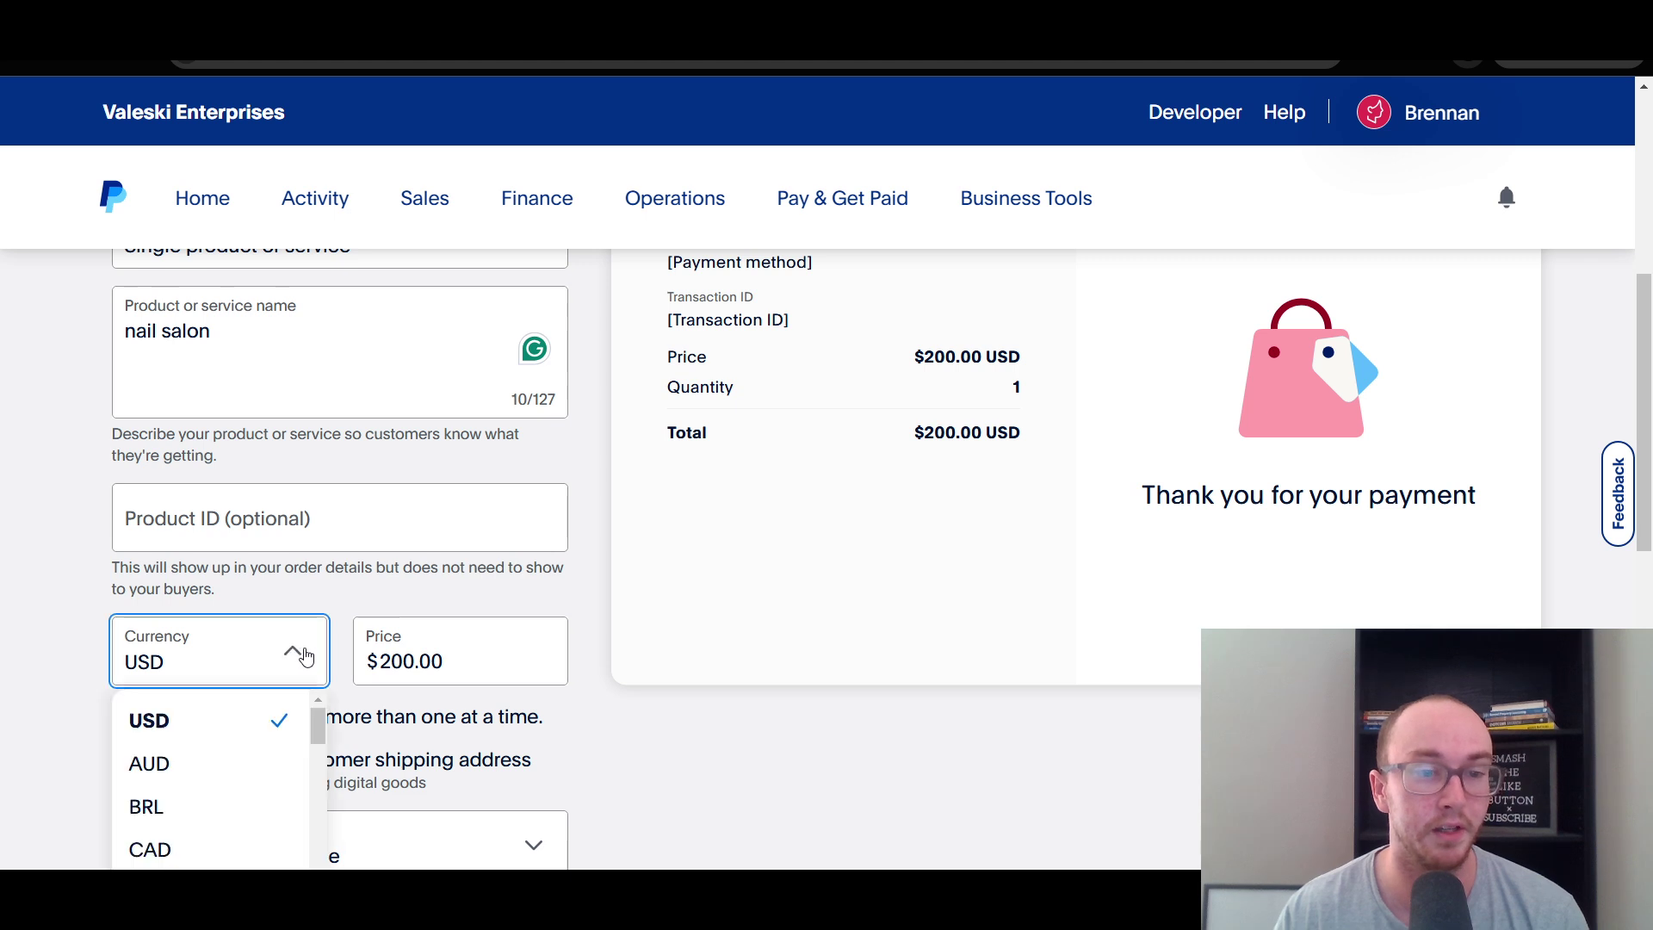
left_click(299, 655)
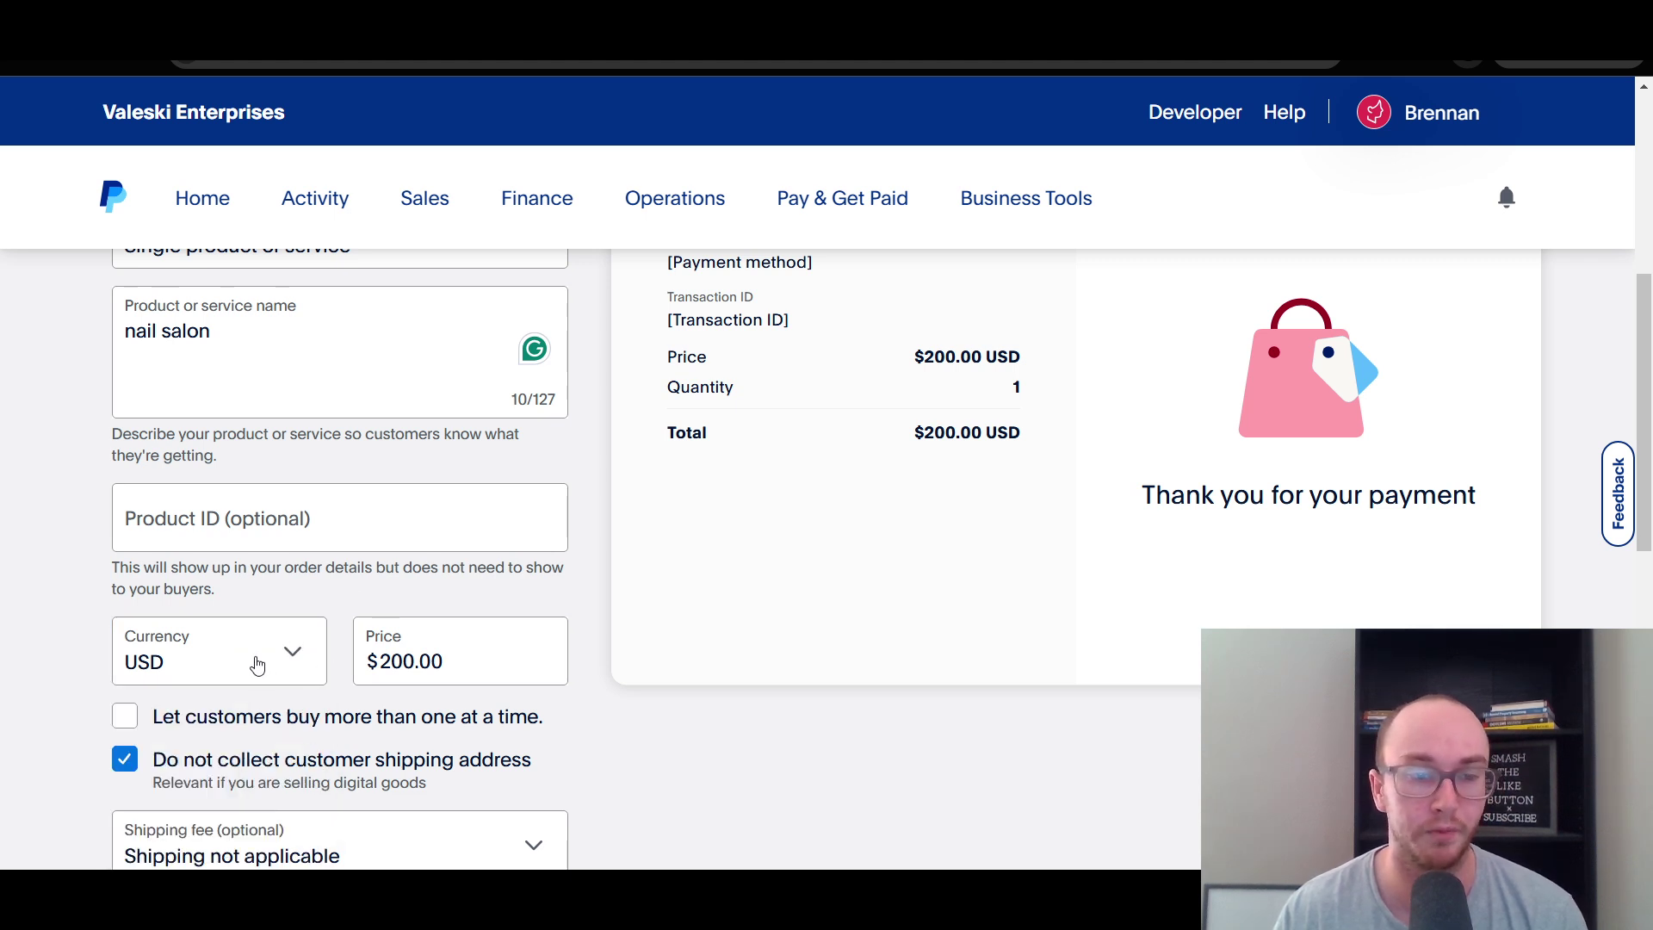
scroll(587, 555, "down", 1)
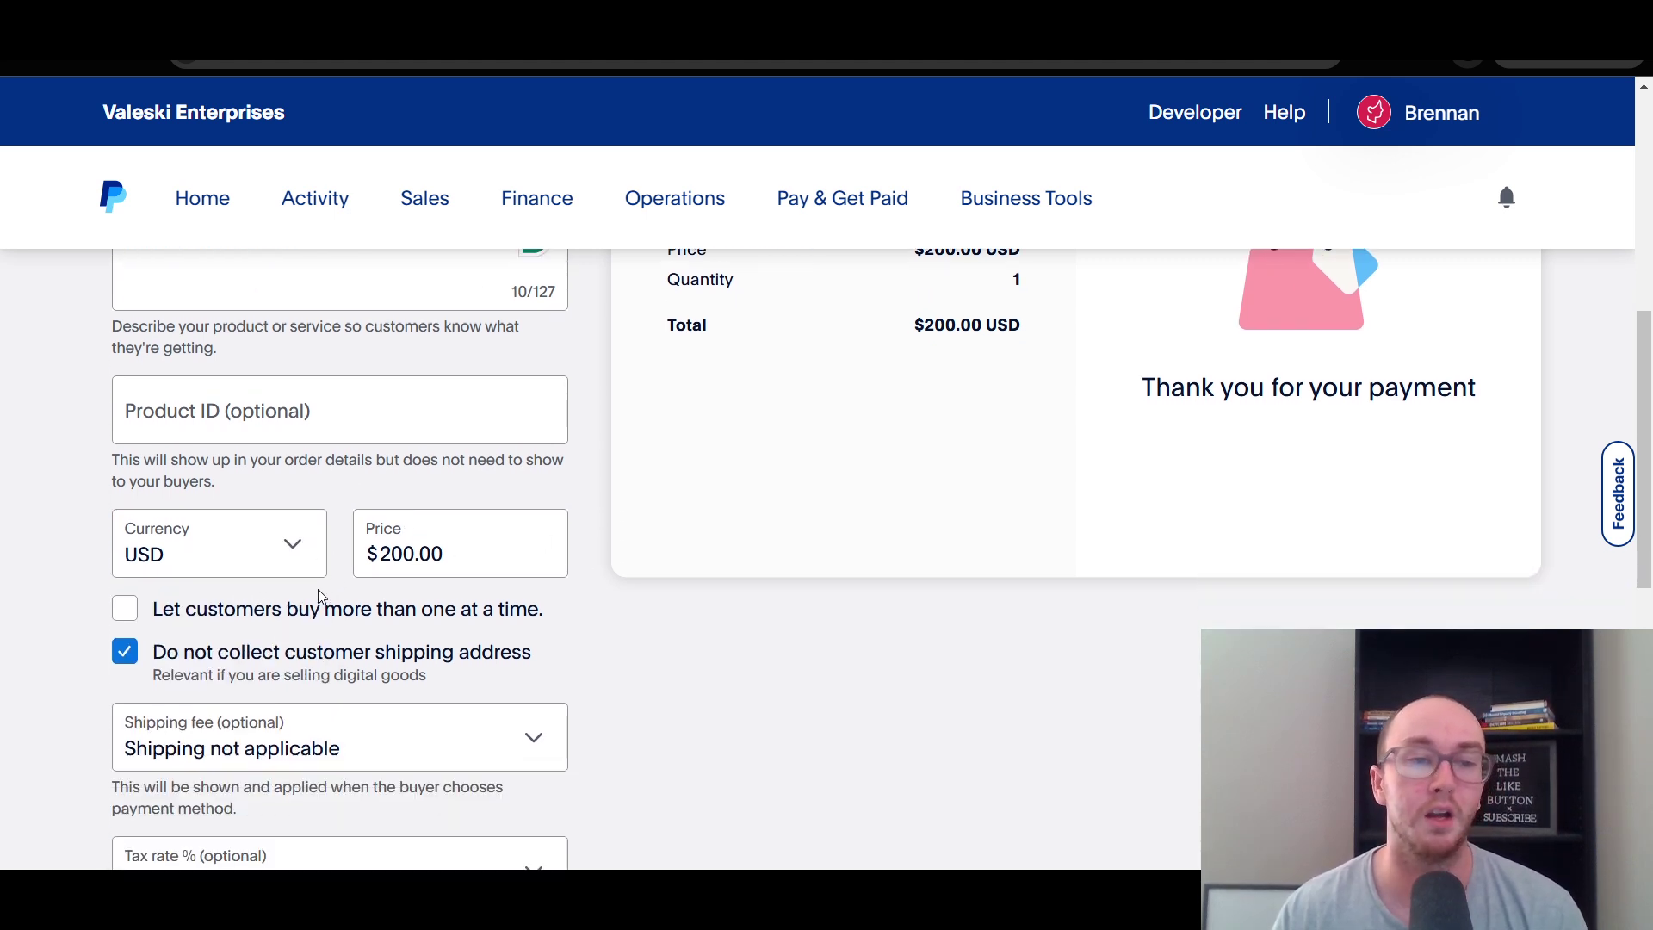
left_click(295, 568)
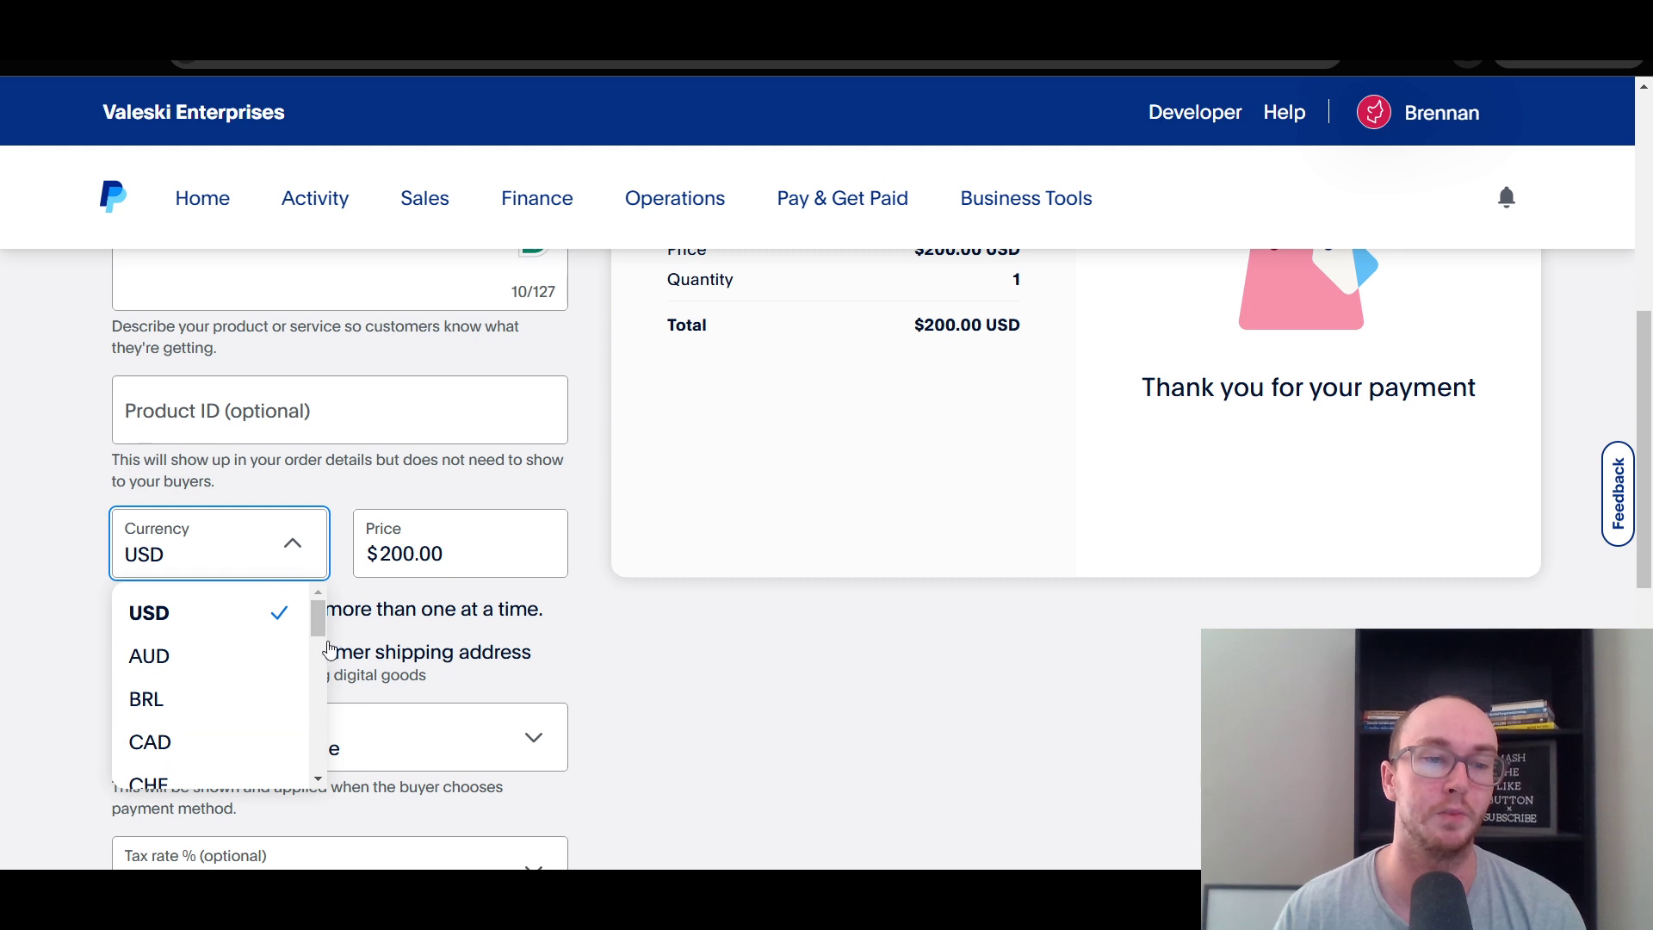
left_click_drag(317, 621, 328, 582)
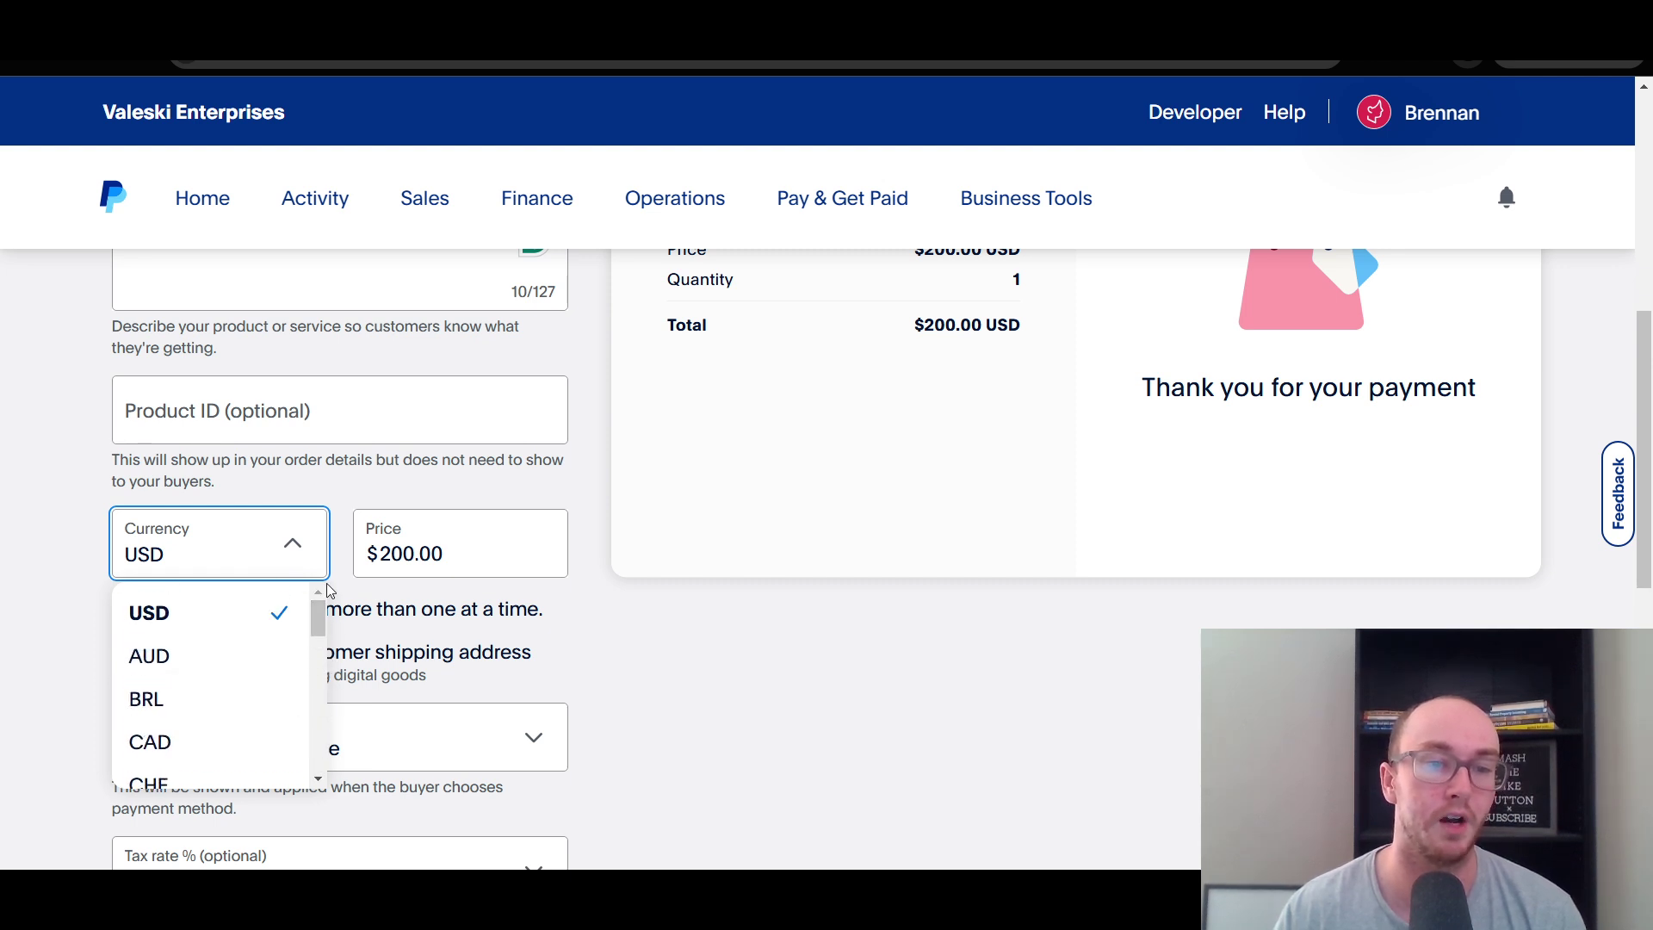
left_click(600, 555)
scroll(601, 572, "down", 1)
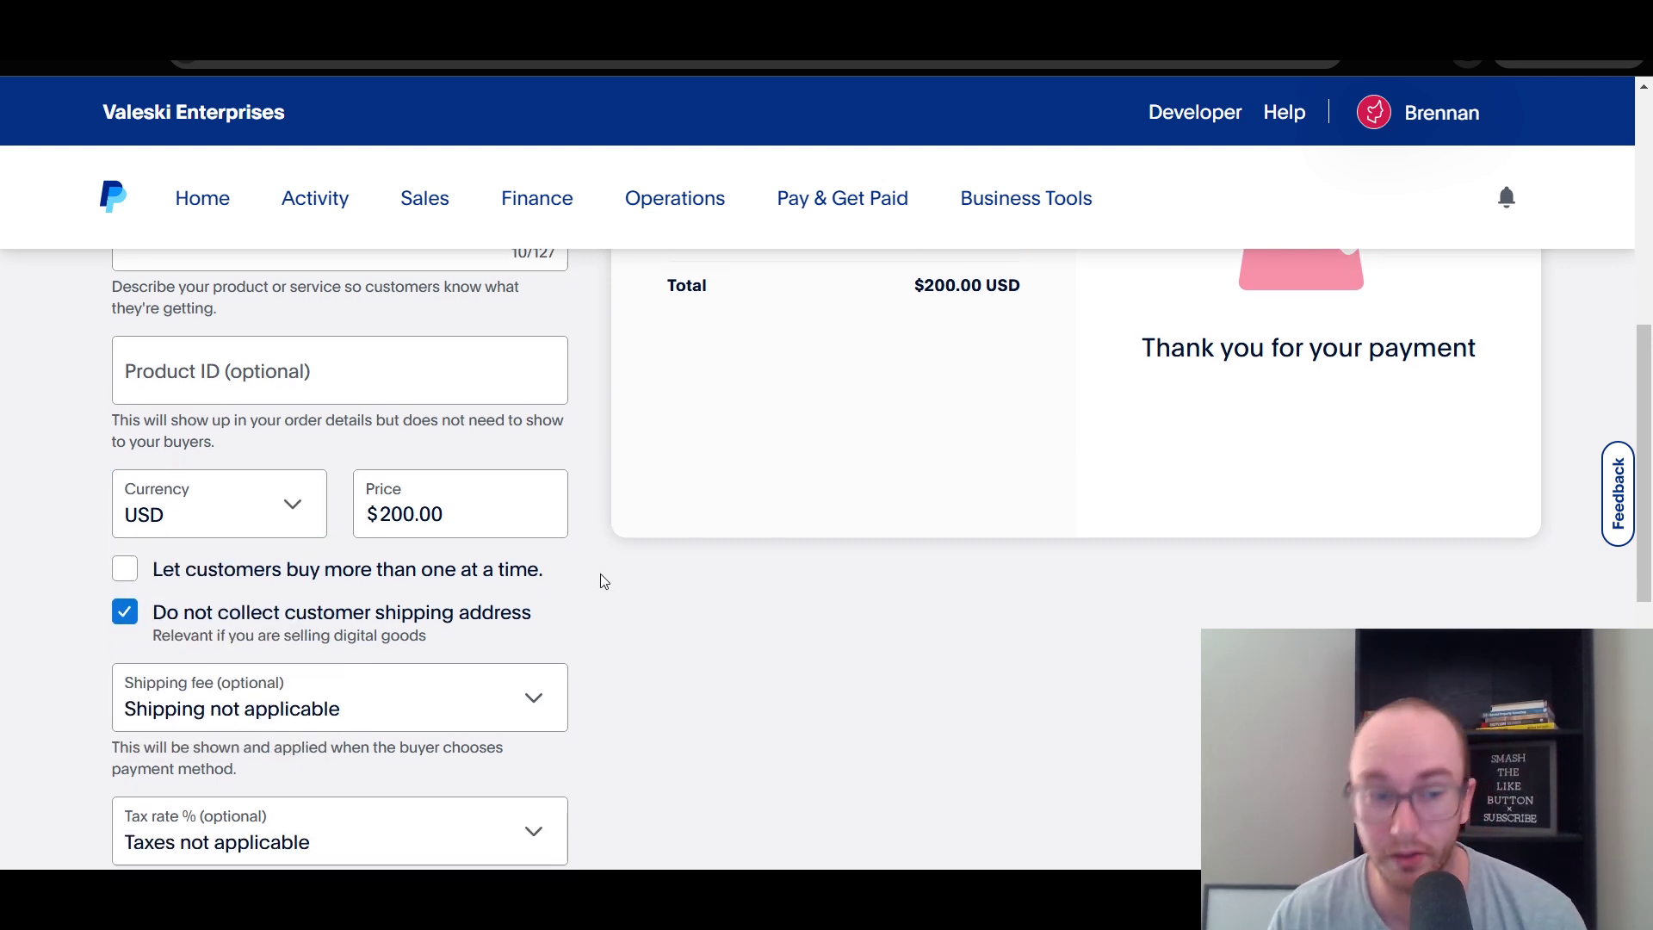
- Preview the checkout page for the nail salon service and examine its payment methods
scroll(601, 574, "up", 8)
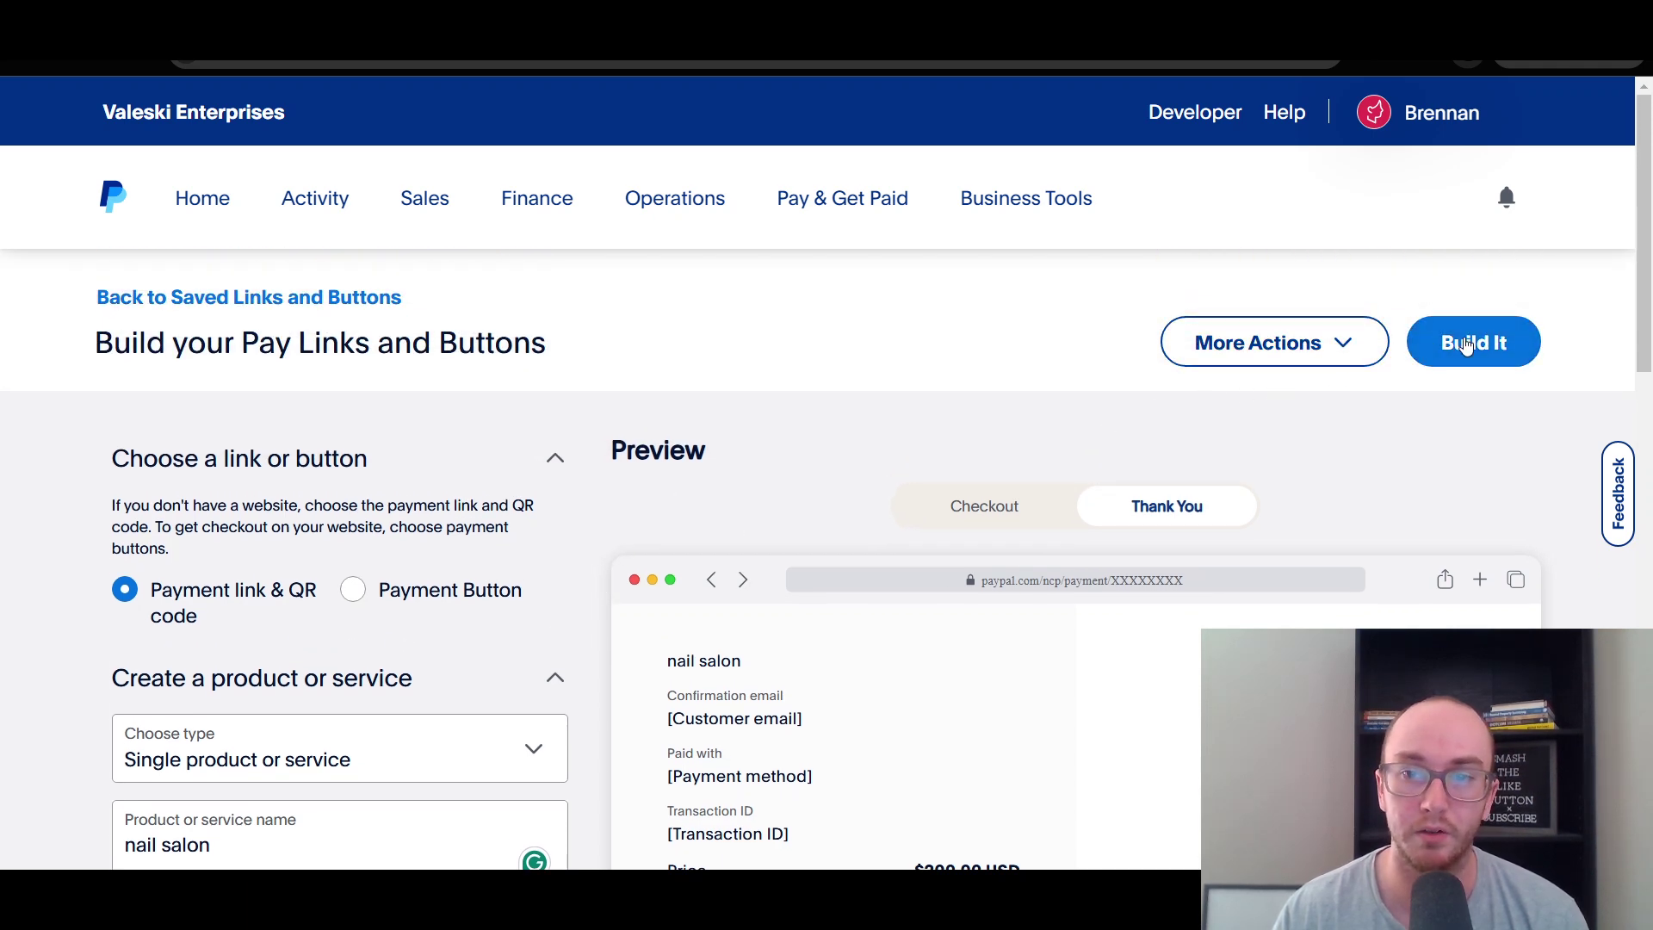
left_click(981, 508)
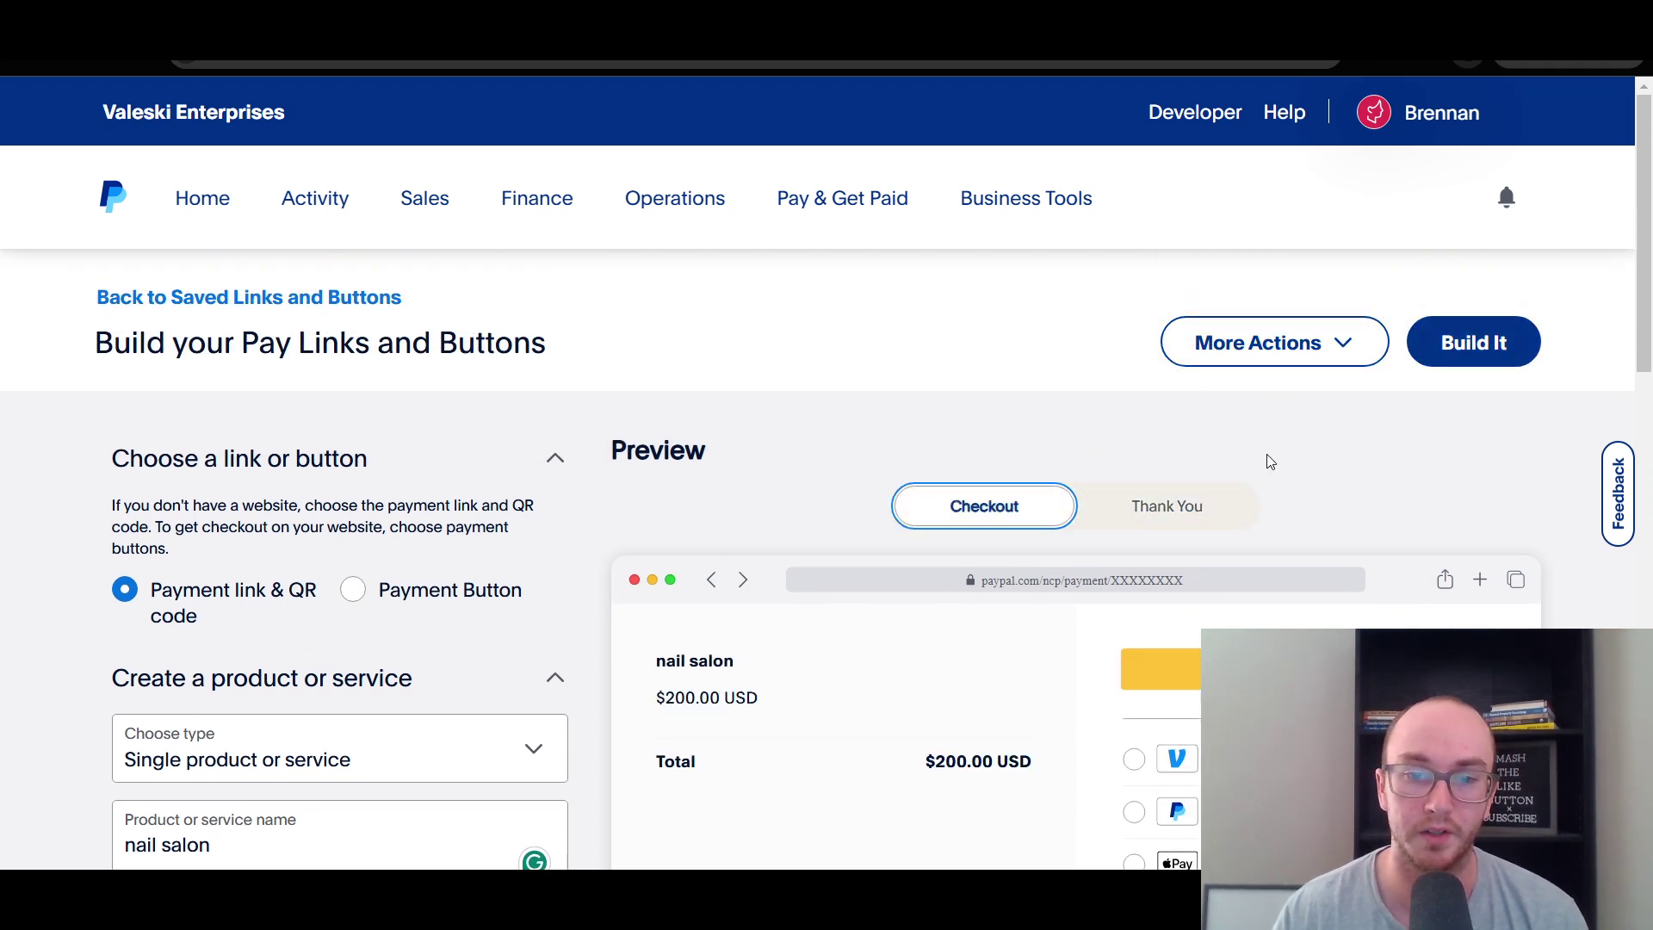
scroll(932, 507, "down", 3)
scroll(974, 647, "up", 1)
scroll(1166, 447, "down", 2)
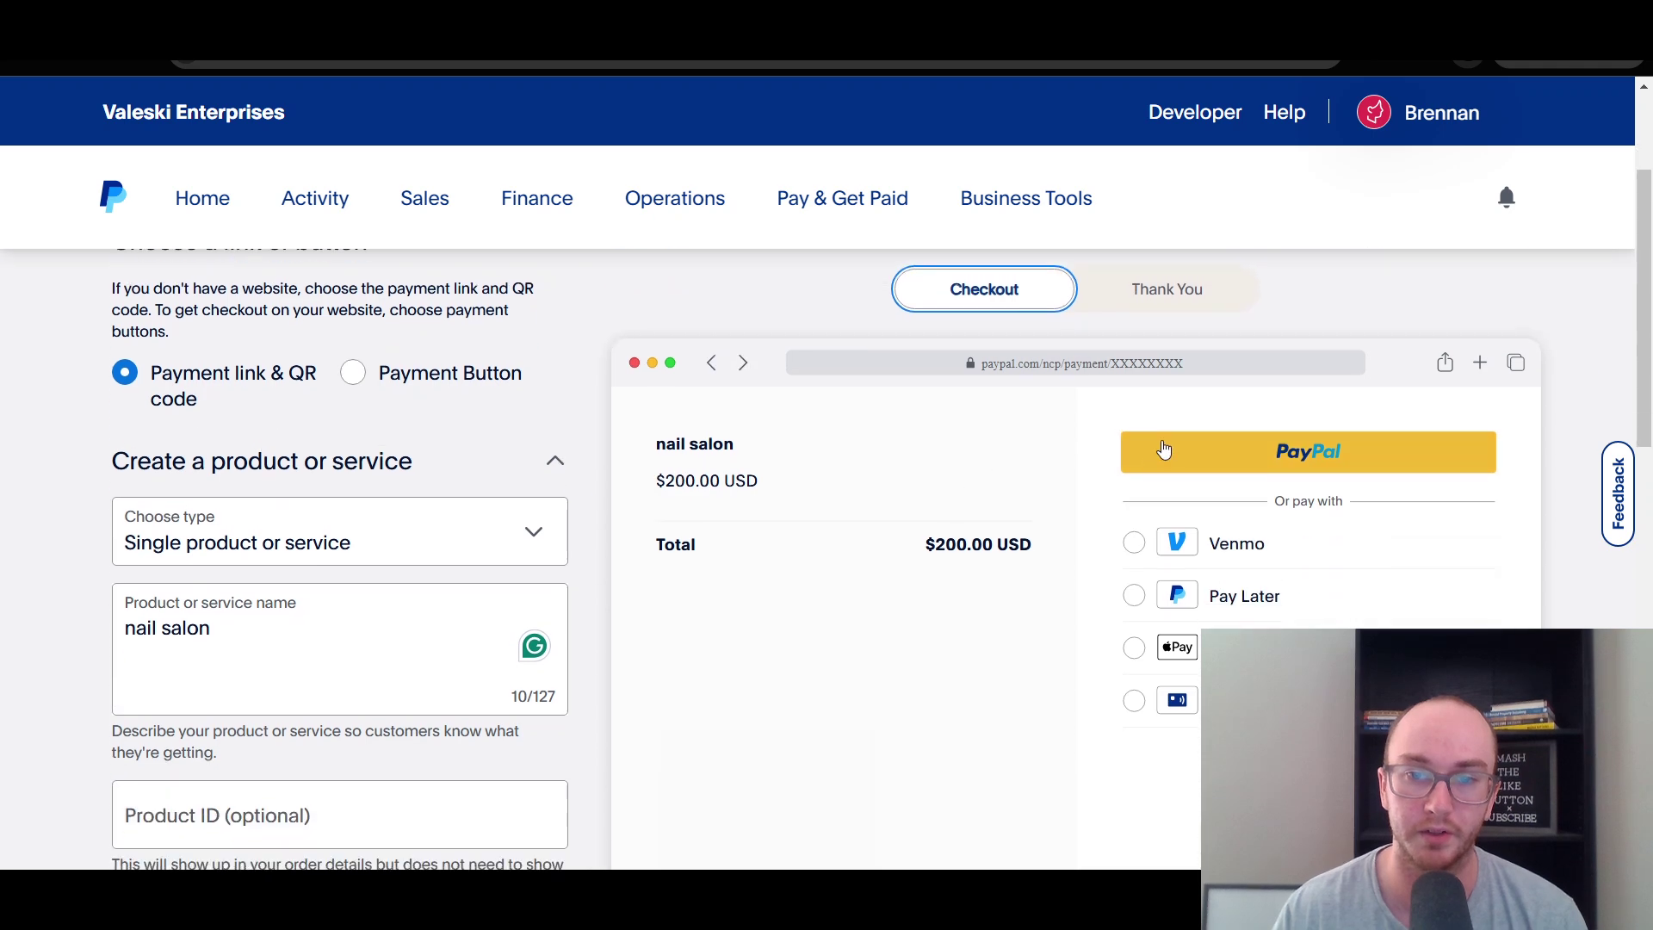
left_click_drag(1650, 394, 1650, 342)
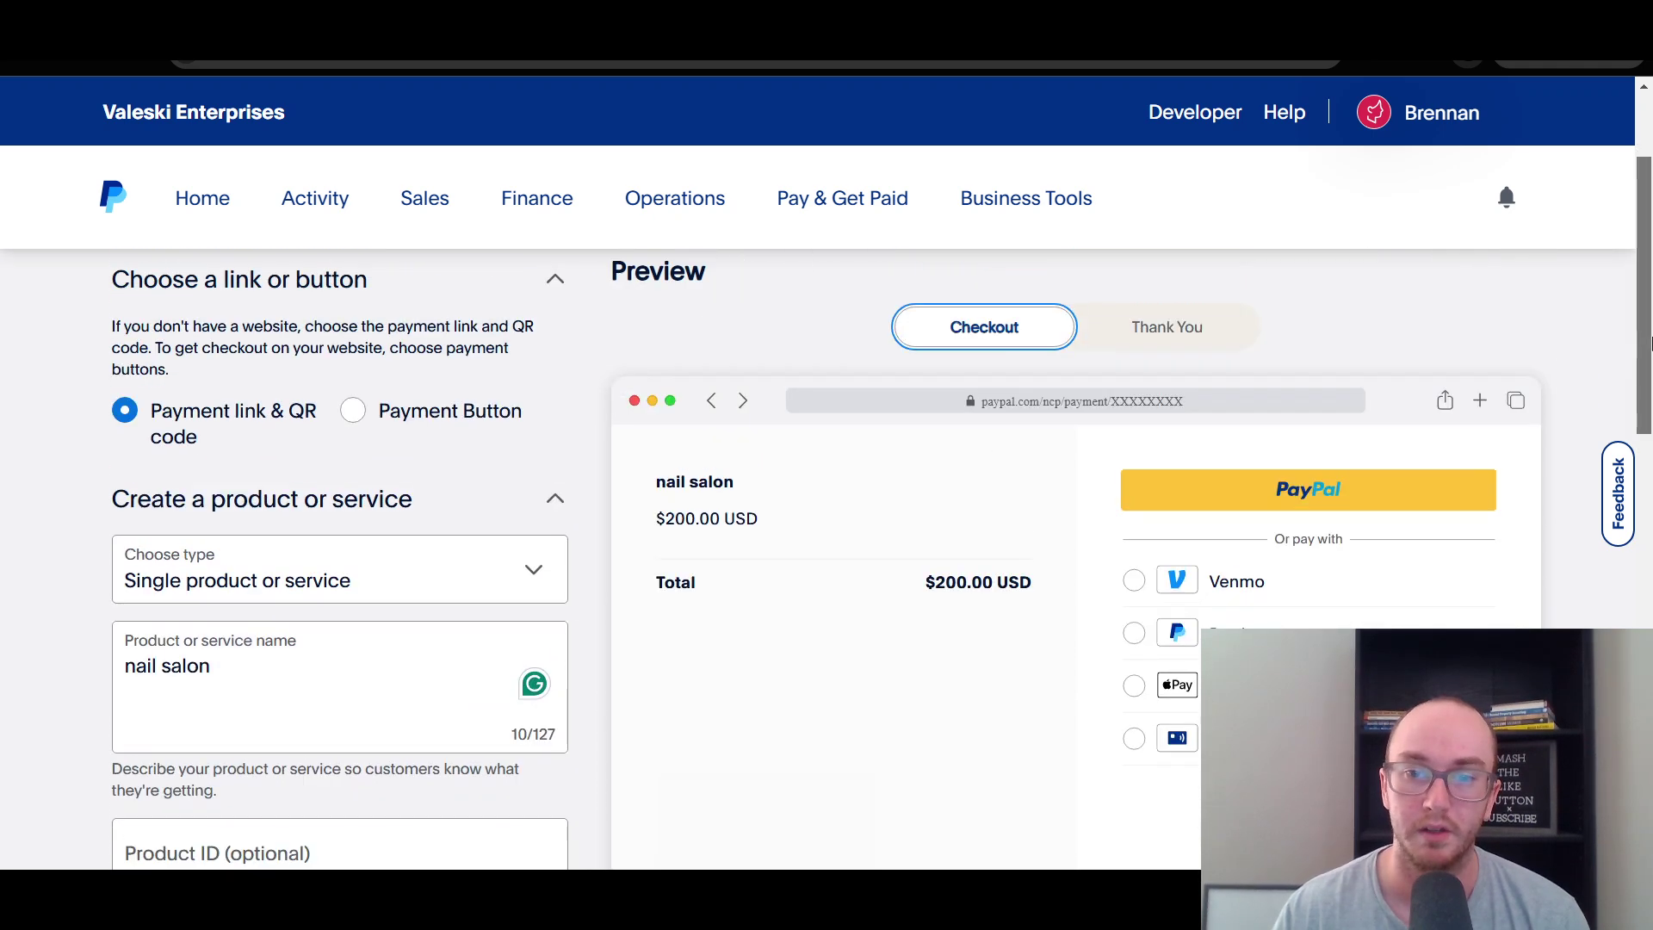
left_click(1167, 338)
left_click(1072, 344)
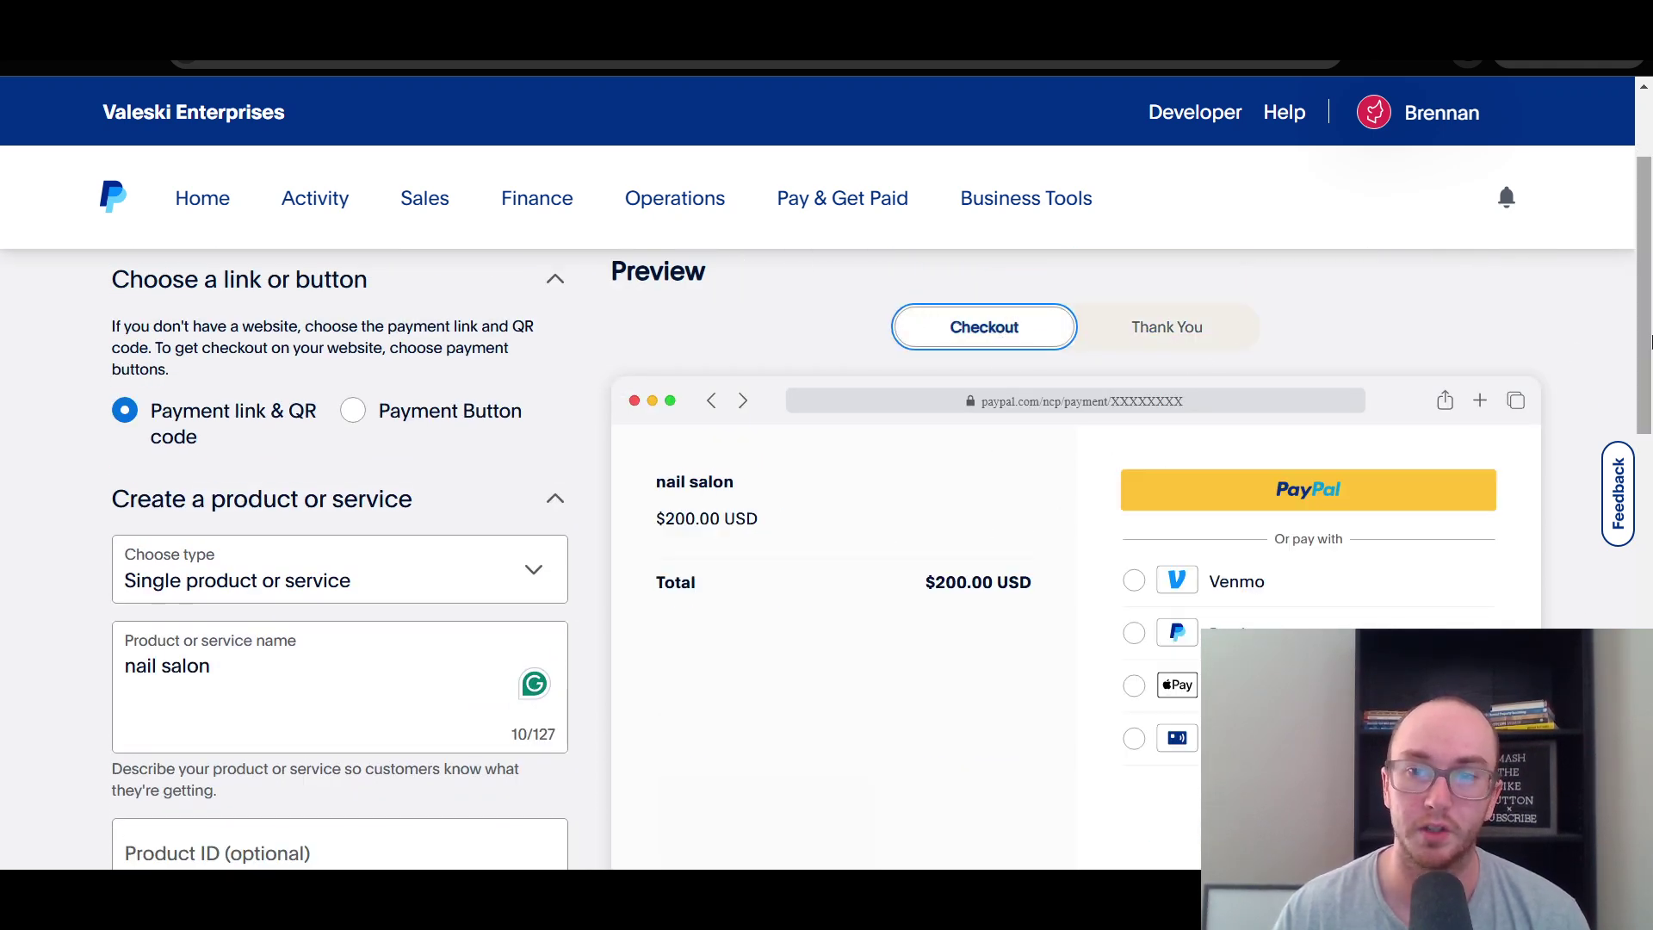
scroll(680, 565, "down", 3)
scroll(680, 566, "up", 2)
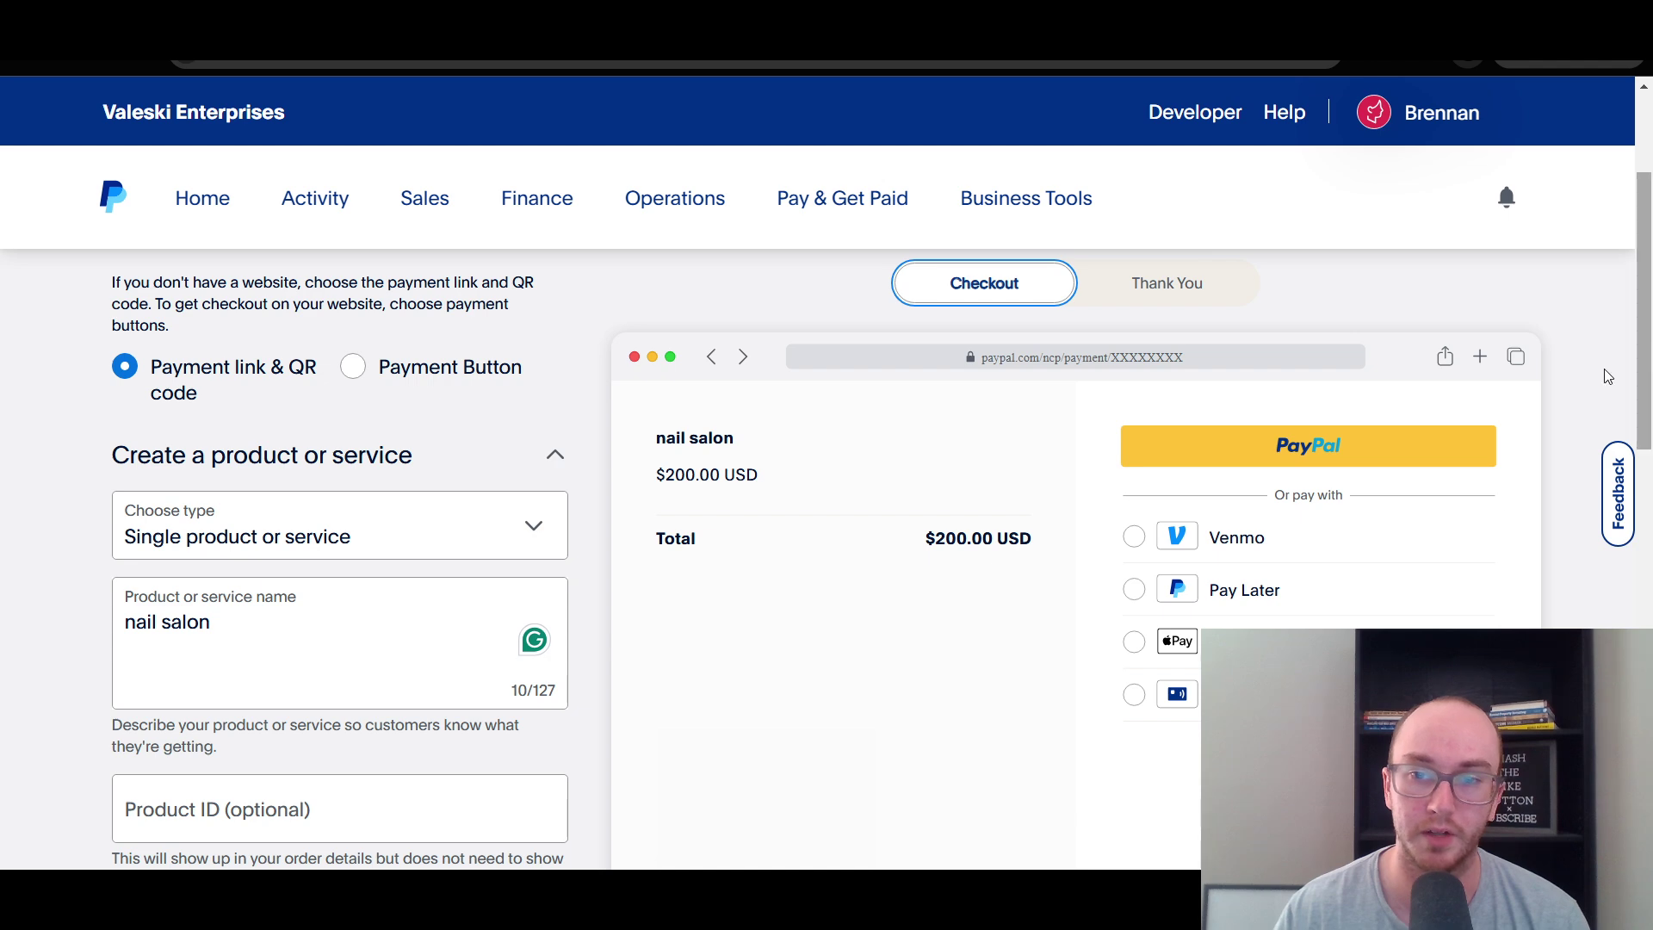
- Build the payment link and QR code for the nail salon service
left_click_drag(1650, 403, 1650, 342)
left_click(1474, 297)
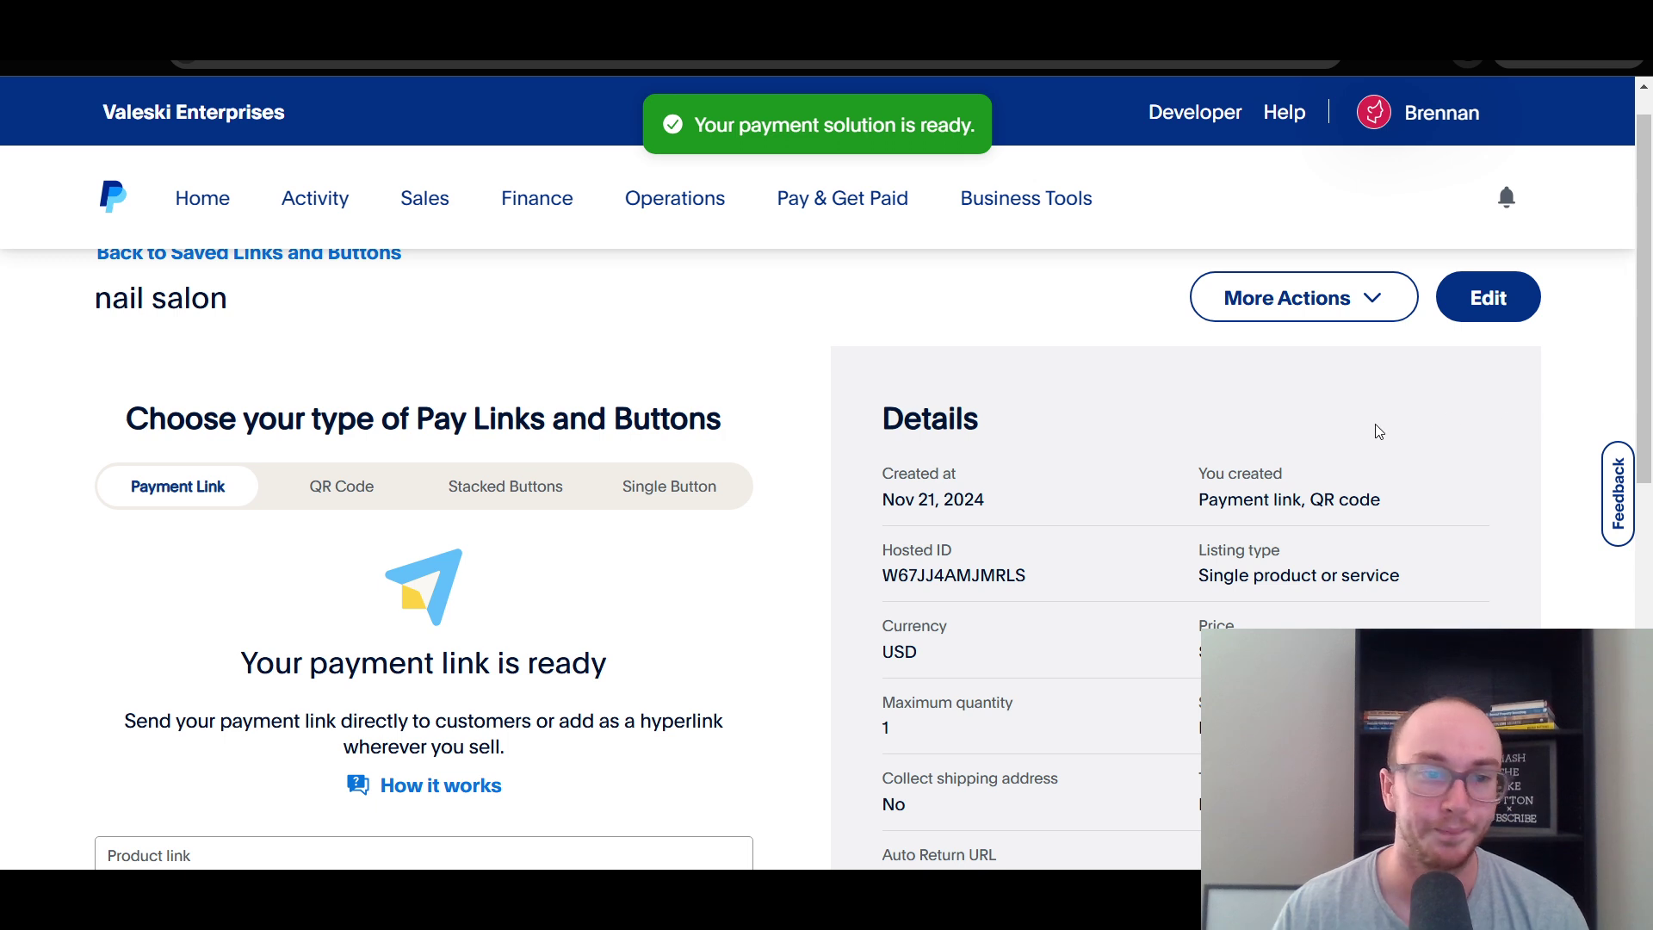
left_click_drag(1647, 306, 1644, 342)
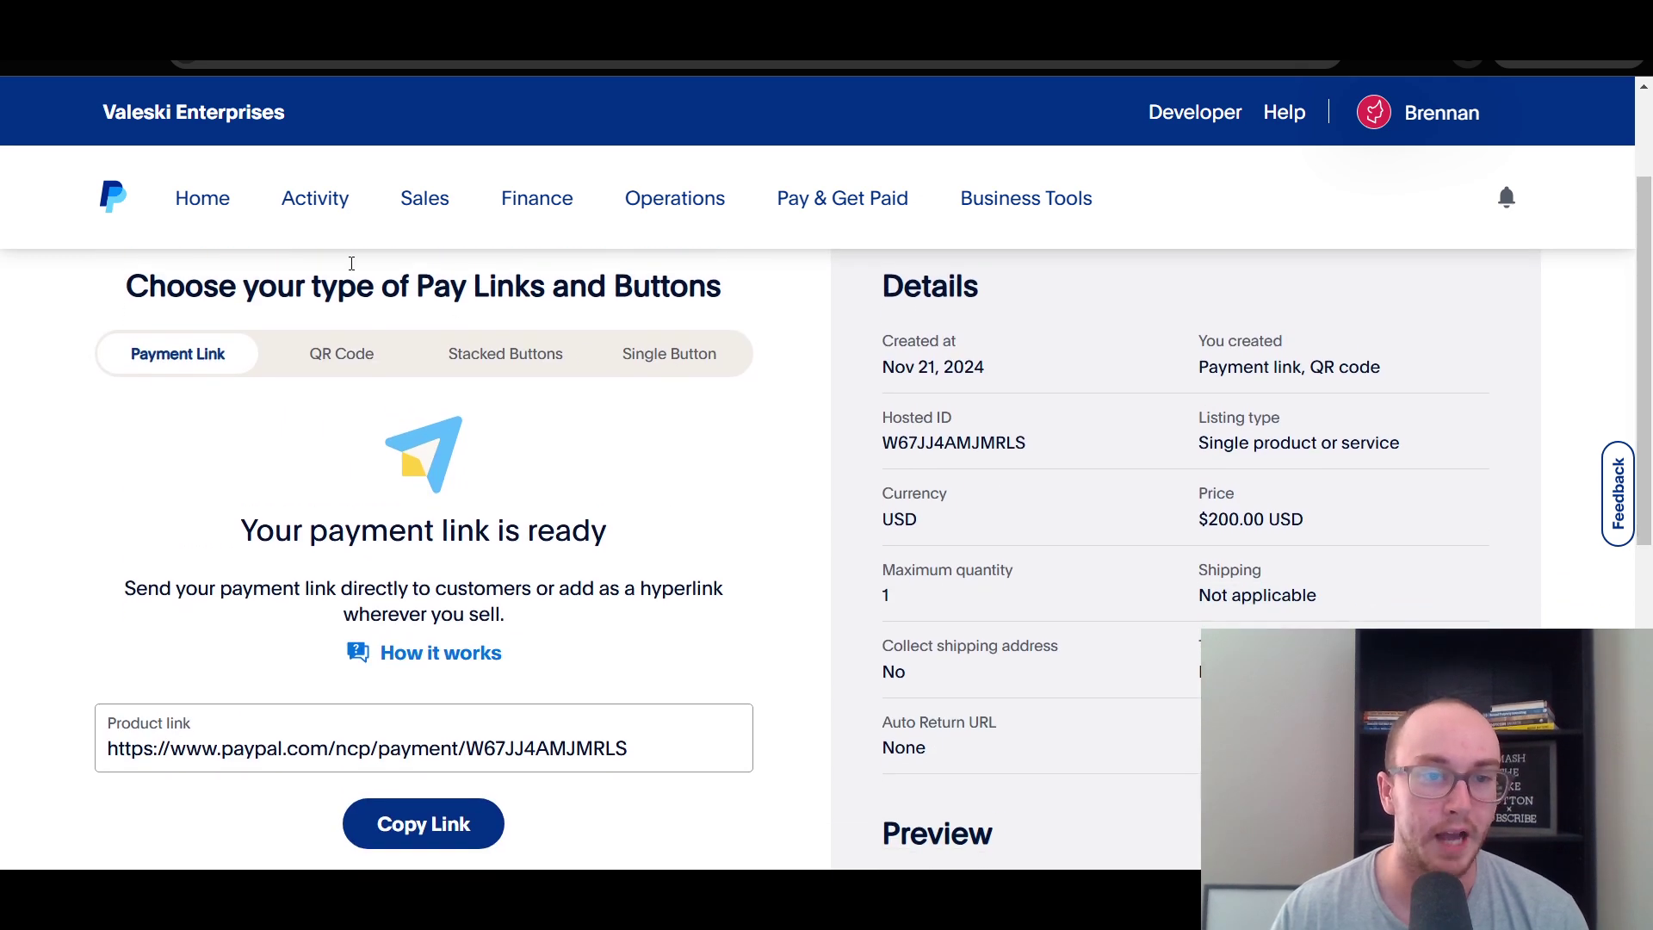
- Examine the QR Code, Stacked Buttons and Single Button variants of the nail salon listing alongside its payment link
left_click(323, 356)
mouse_move(1649, 419)
left_mouse_down()
mouse_move(1646, 566)
mouse_move(1650, 424)
left_mouse_up()
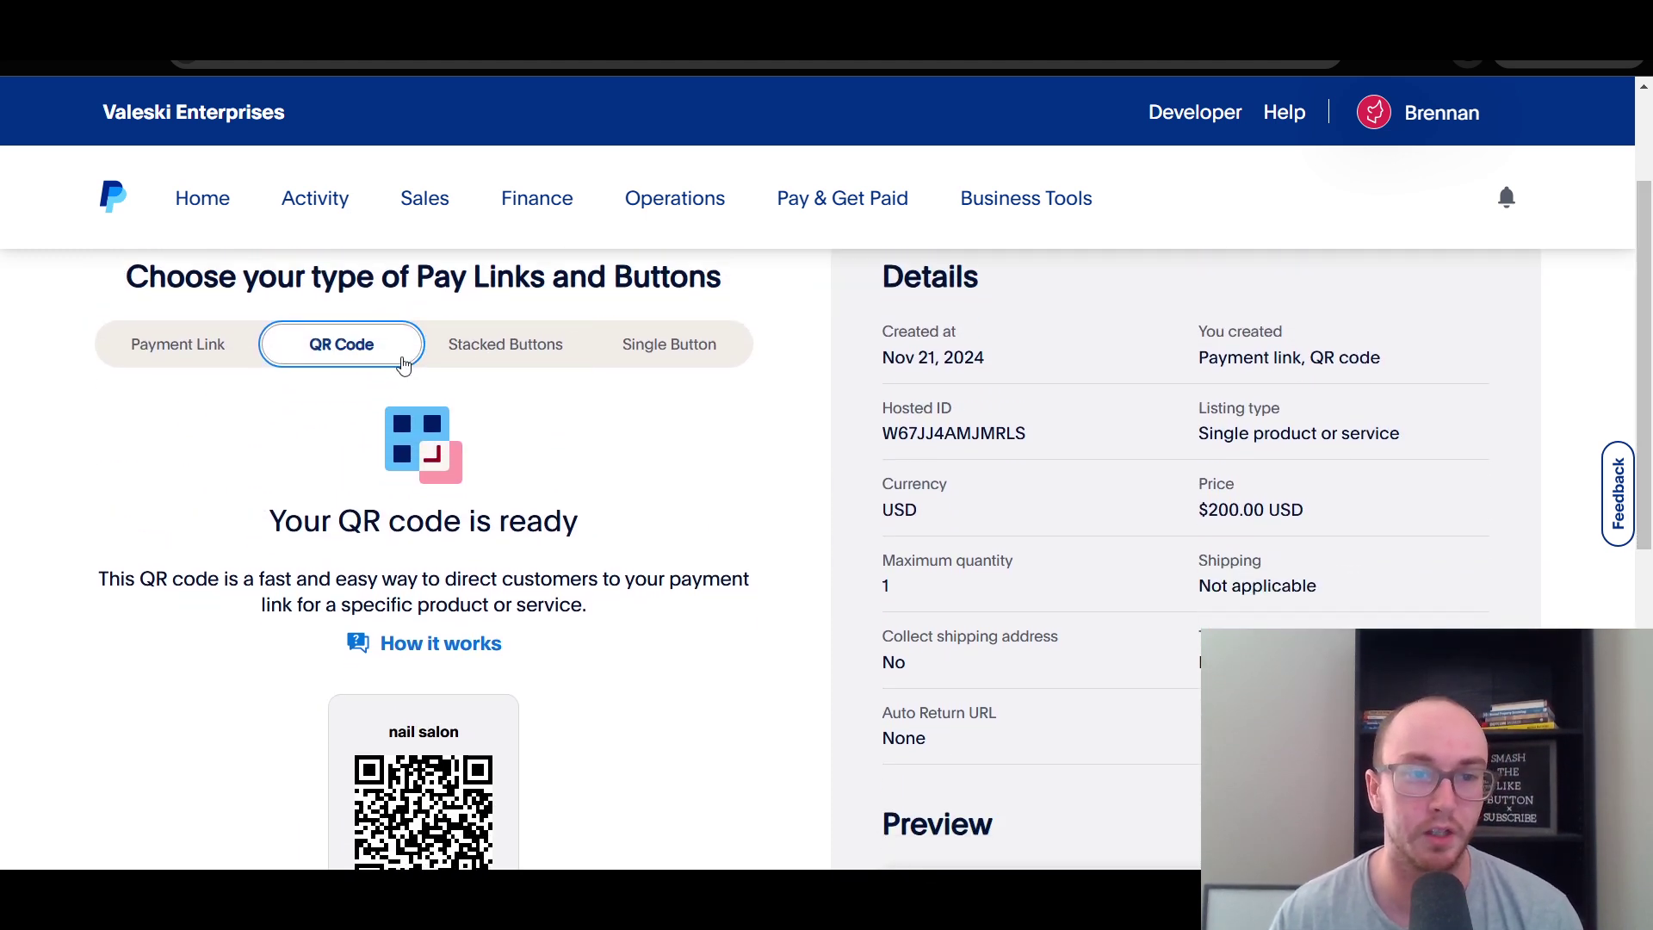
left_click(539, 359)
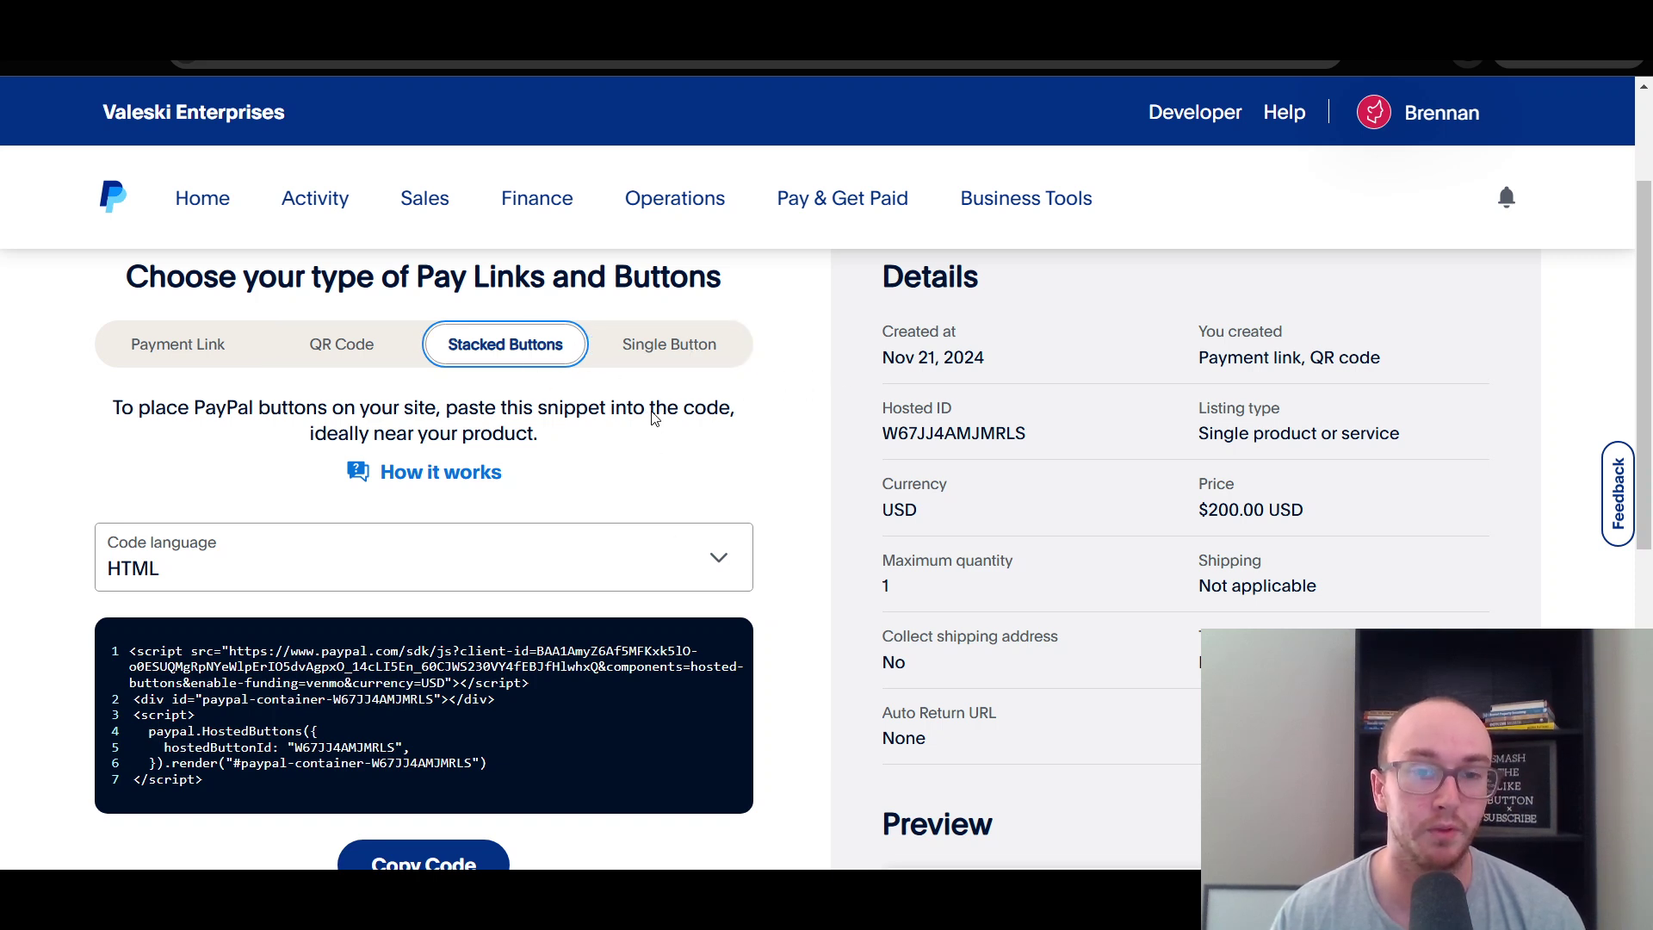
left_click(667, 346)
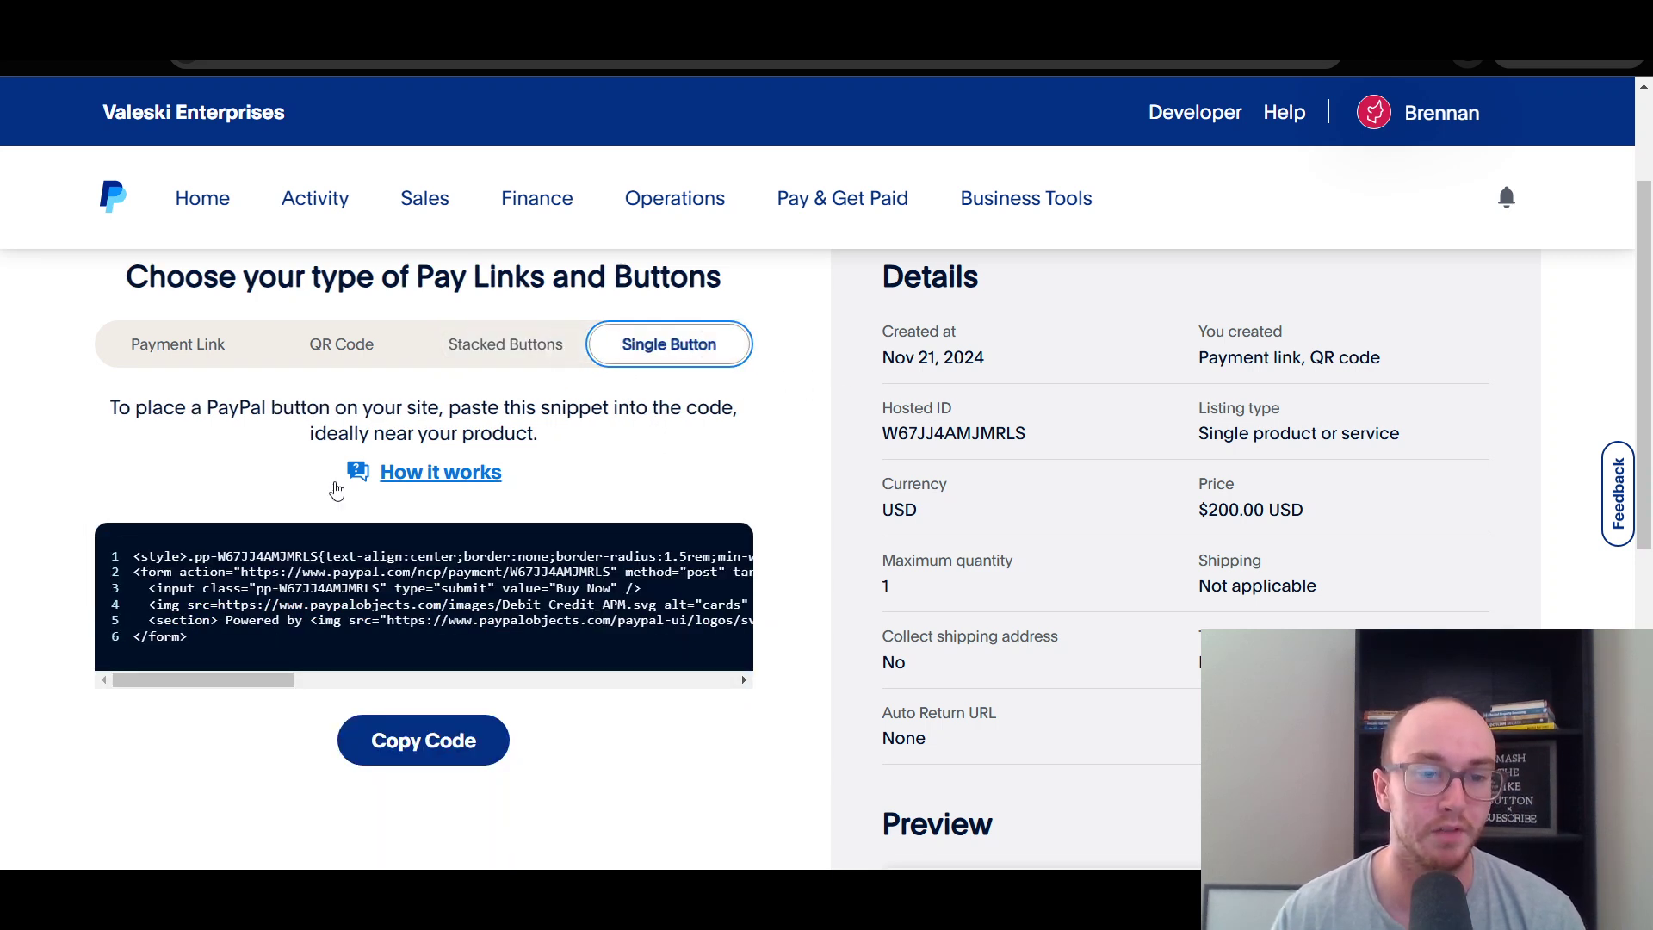
left_click(173, 346)
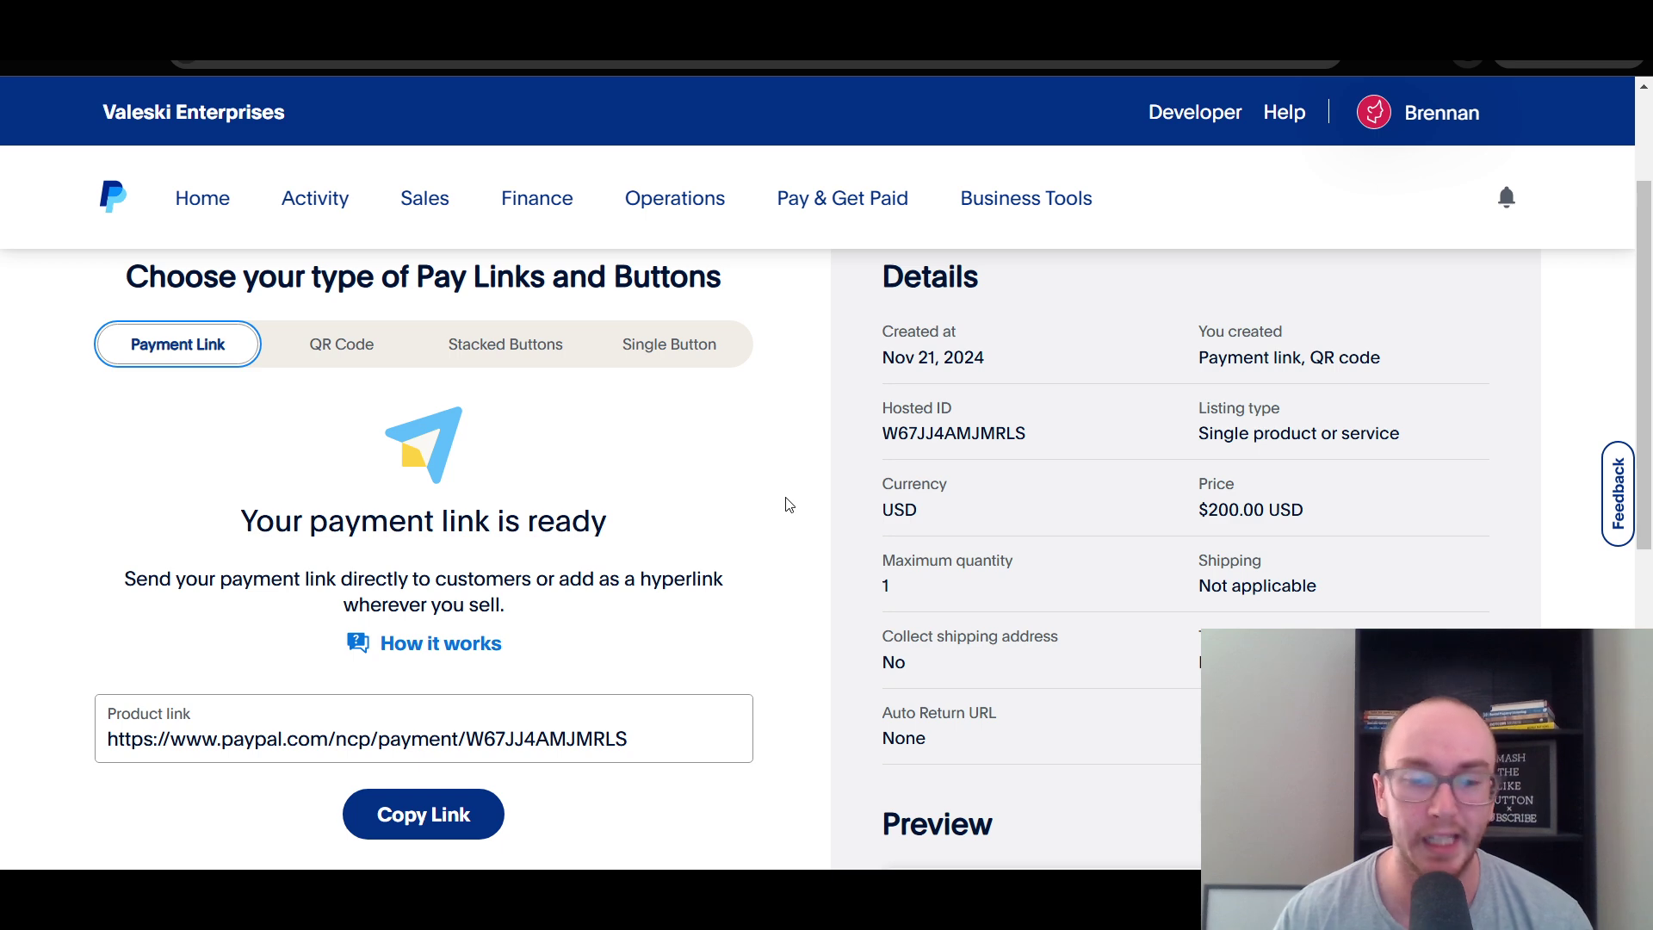
scroll(788, 503, "down", 4)
scroll(811, 549, "up", 5)
scroll(816, 549, "down", 3)
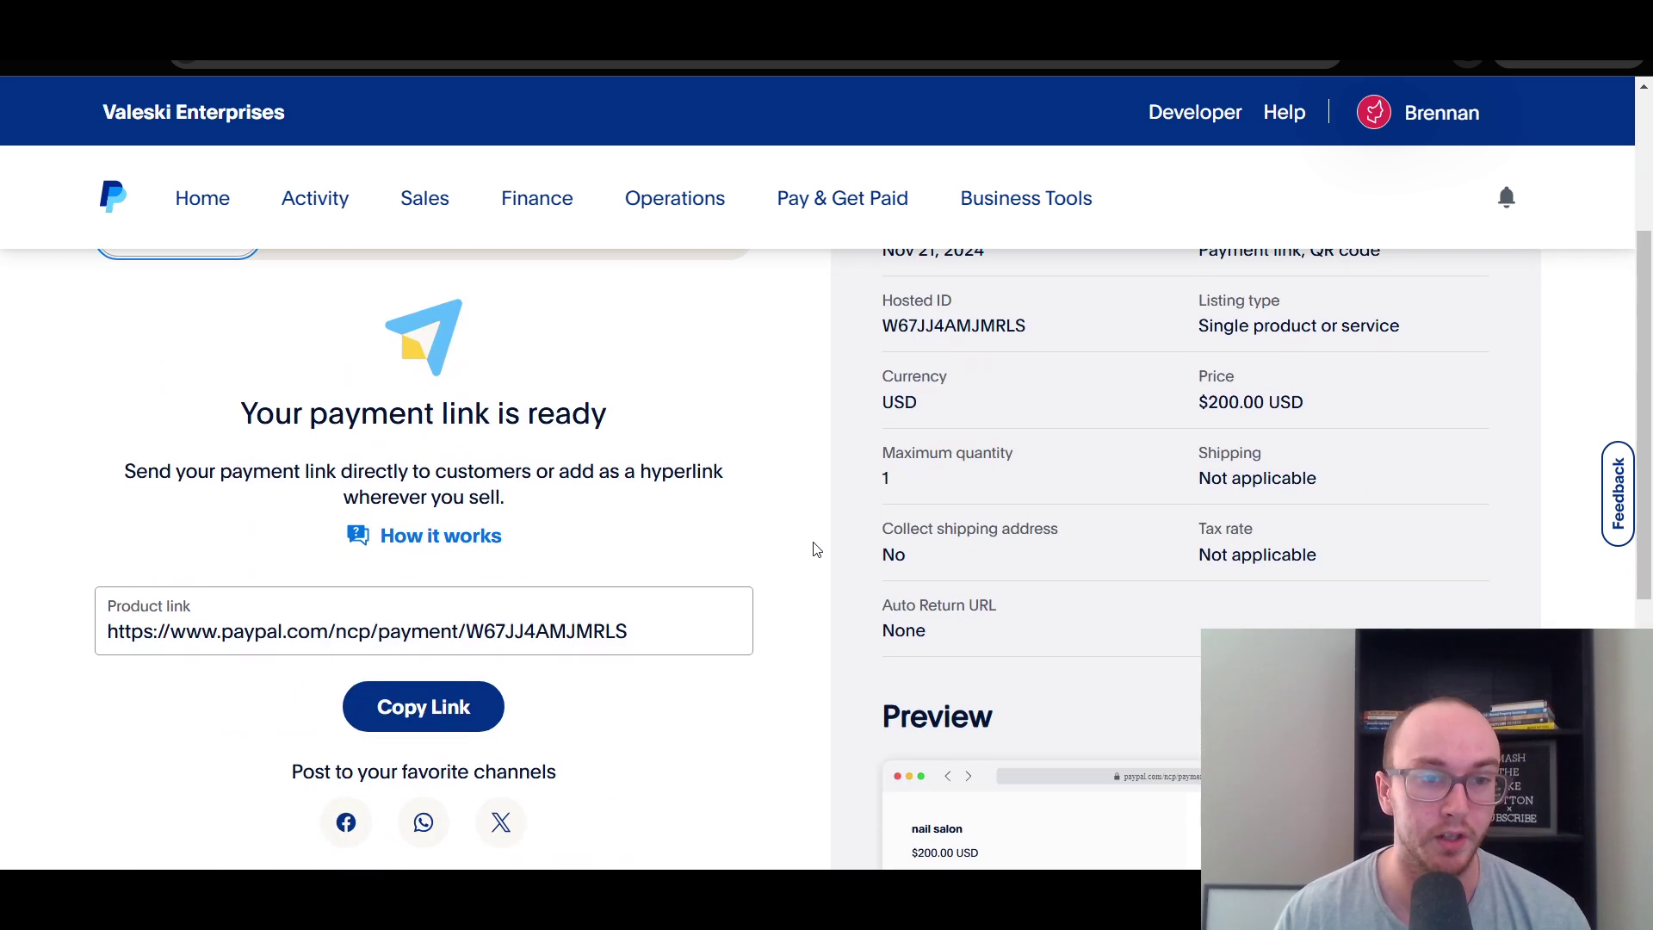
scroll(816, 550, "up", 1)
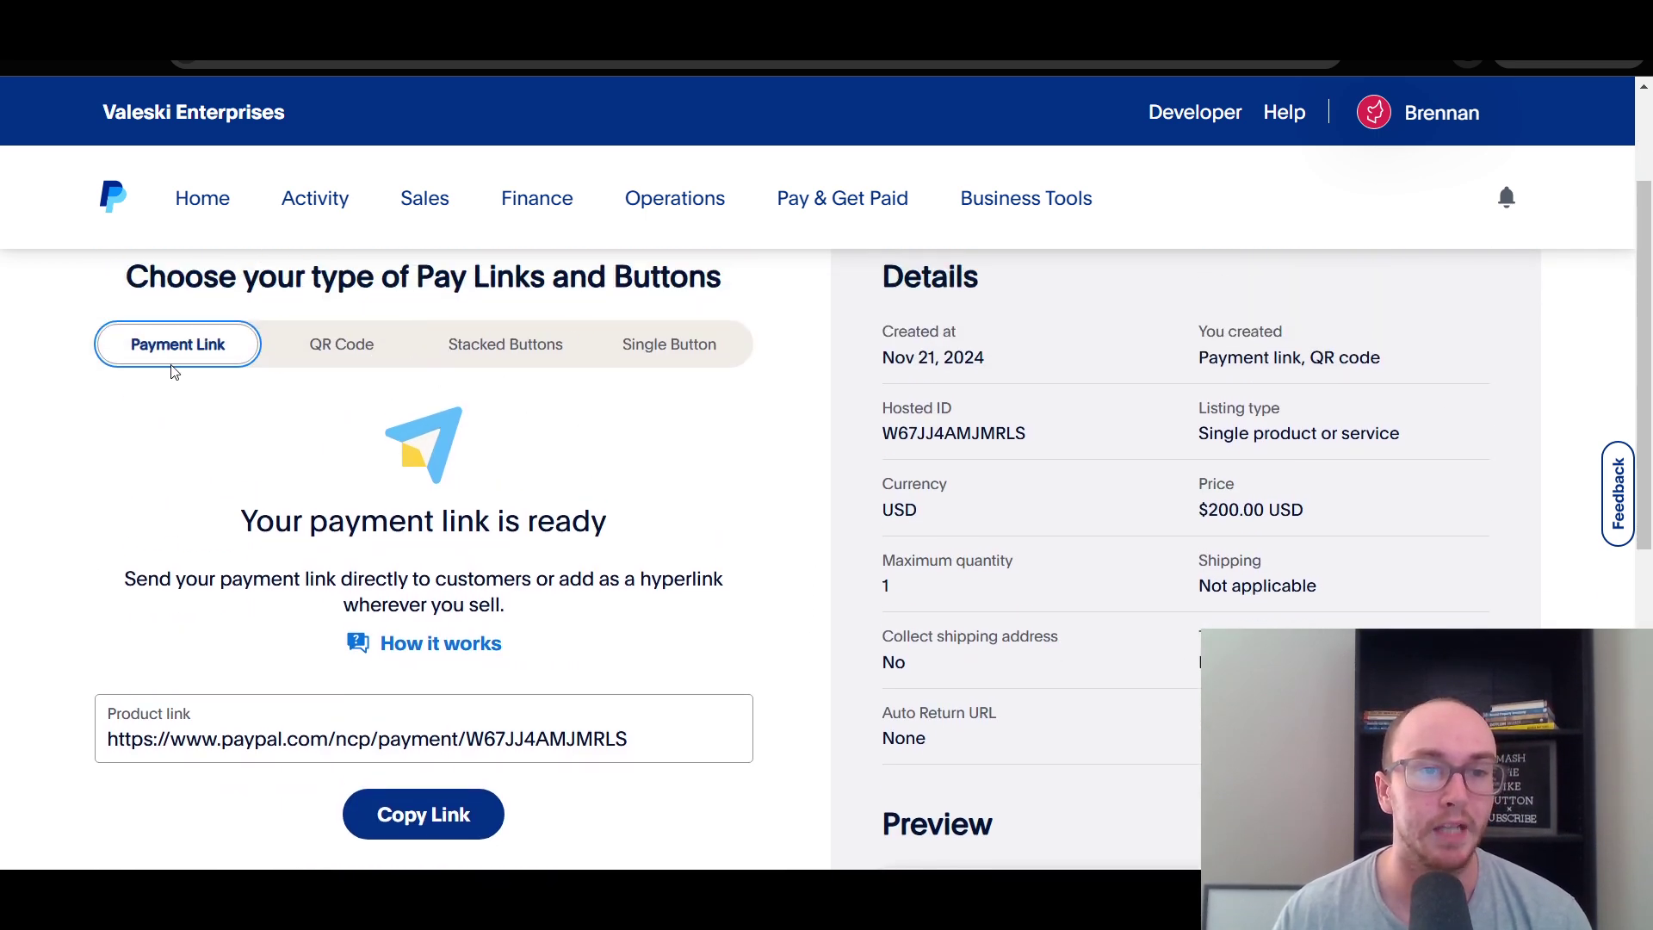
left_click(322, 343)
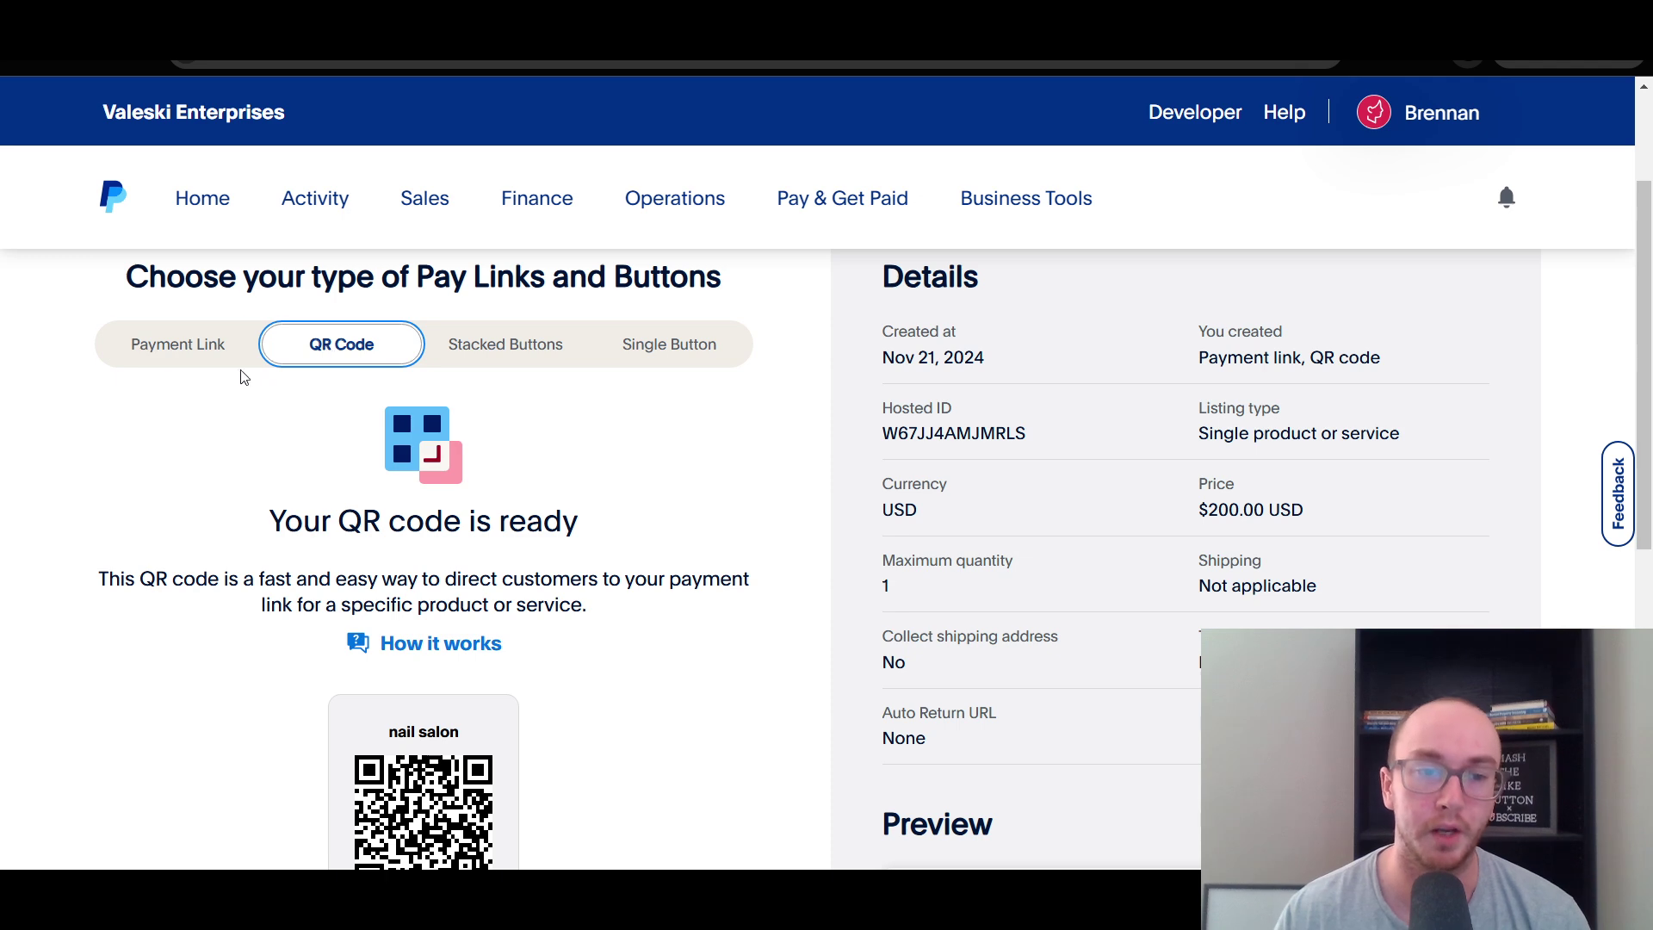
scroll(334, 578, "down", 3)
scroll(240, 413, "up", 3)
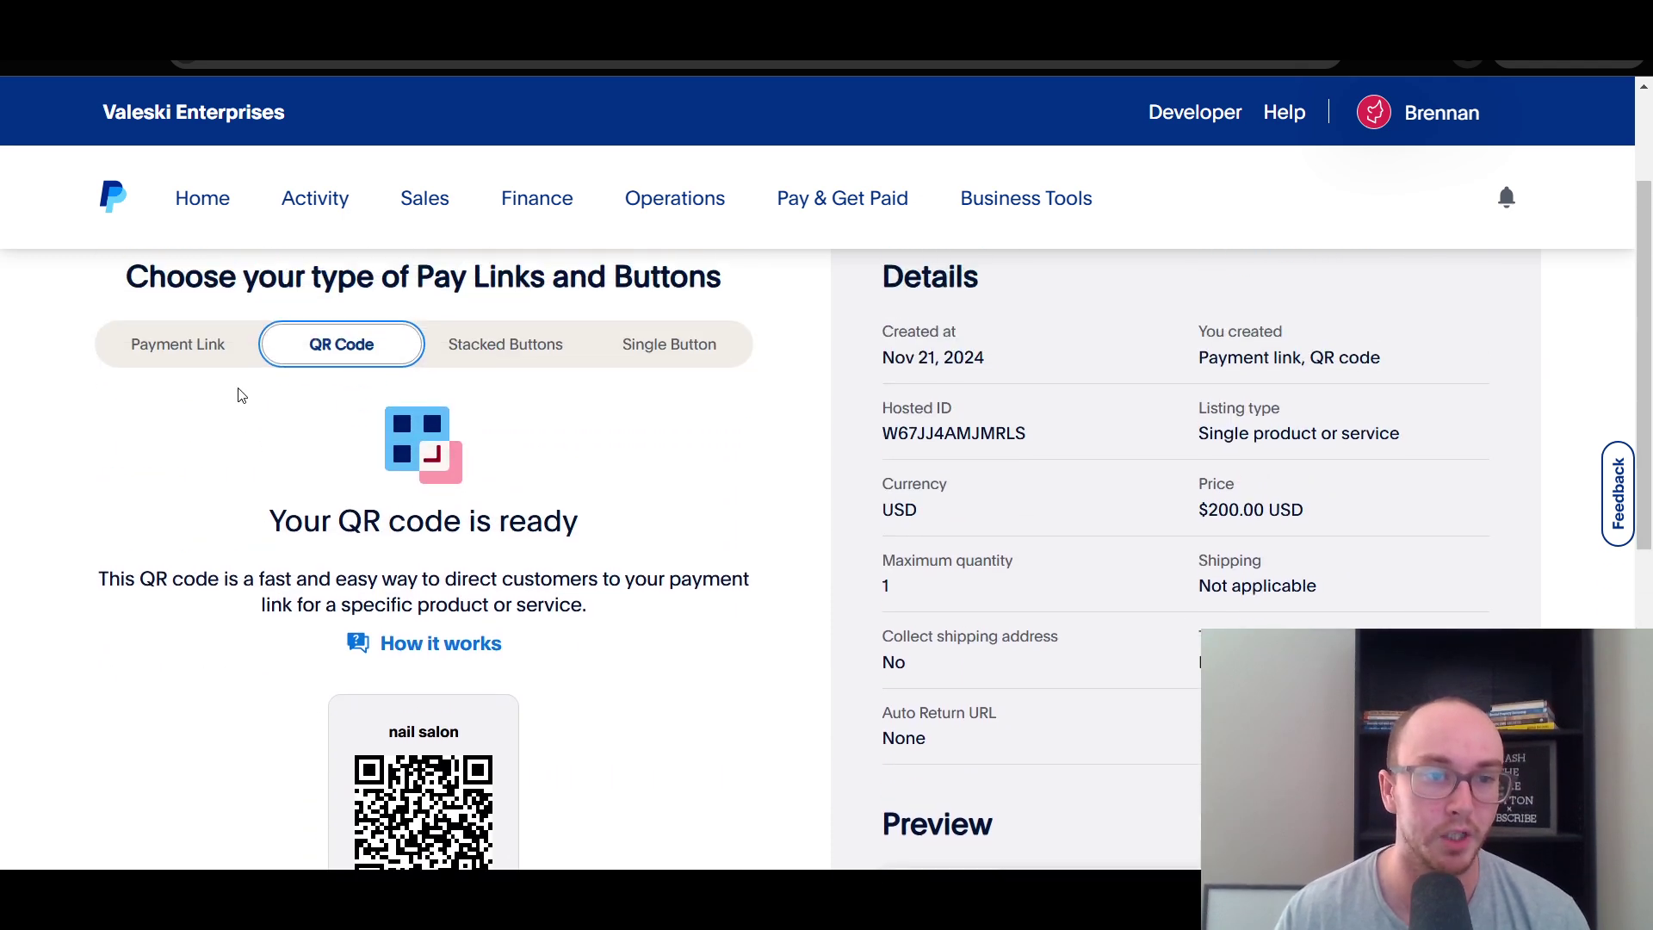
- Return to the payment link variant and copy the product link
left_click(232, 353)
scroll(538, 601, "down", 3)
scroll(535, 598, "up", 1)
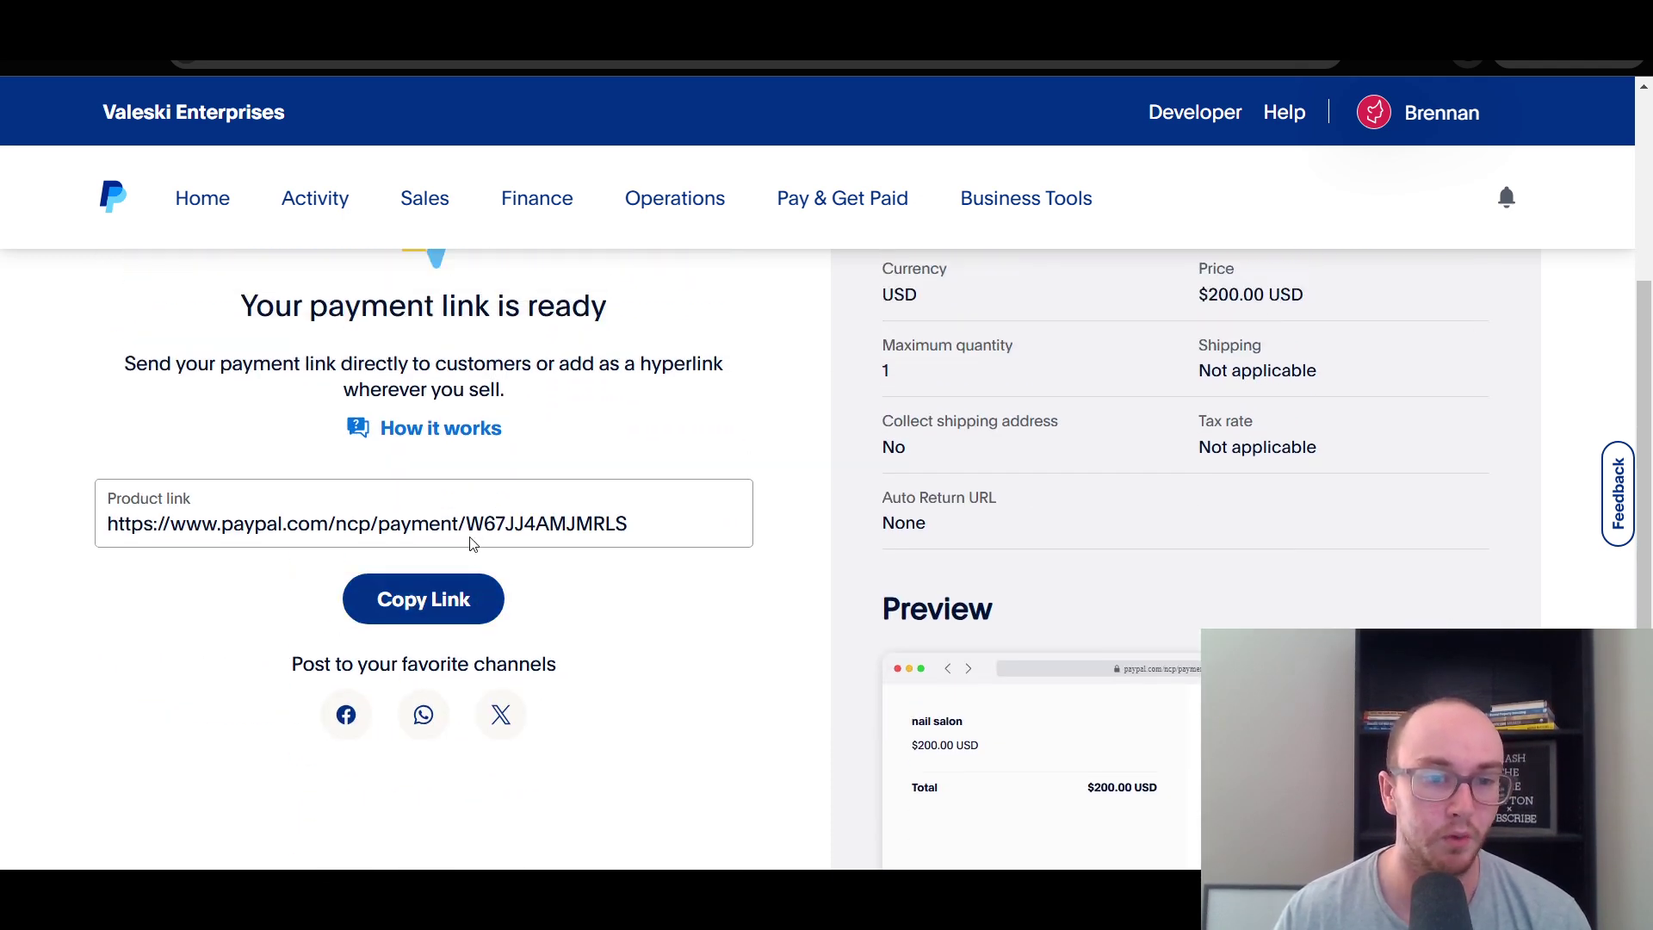
left_click(495, 611)
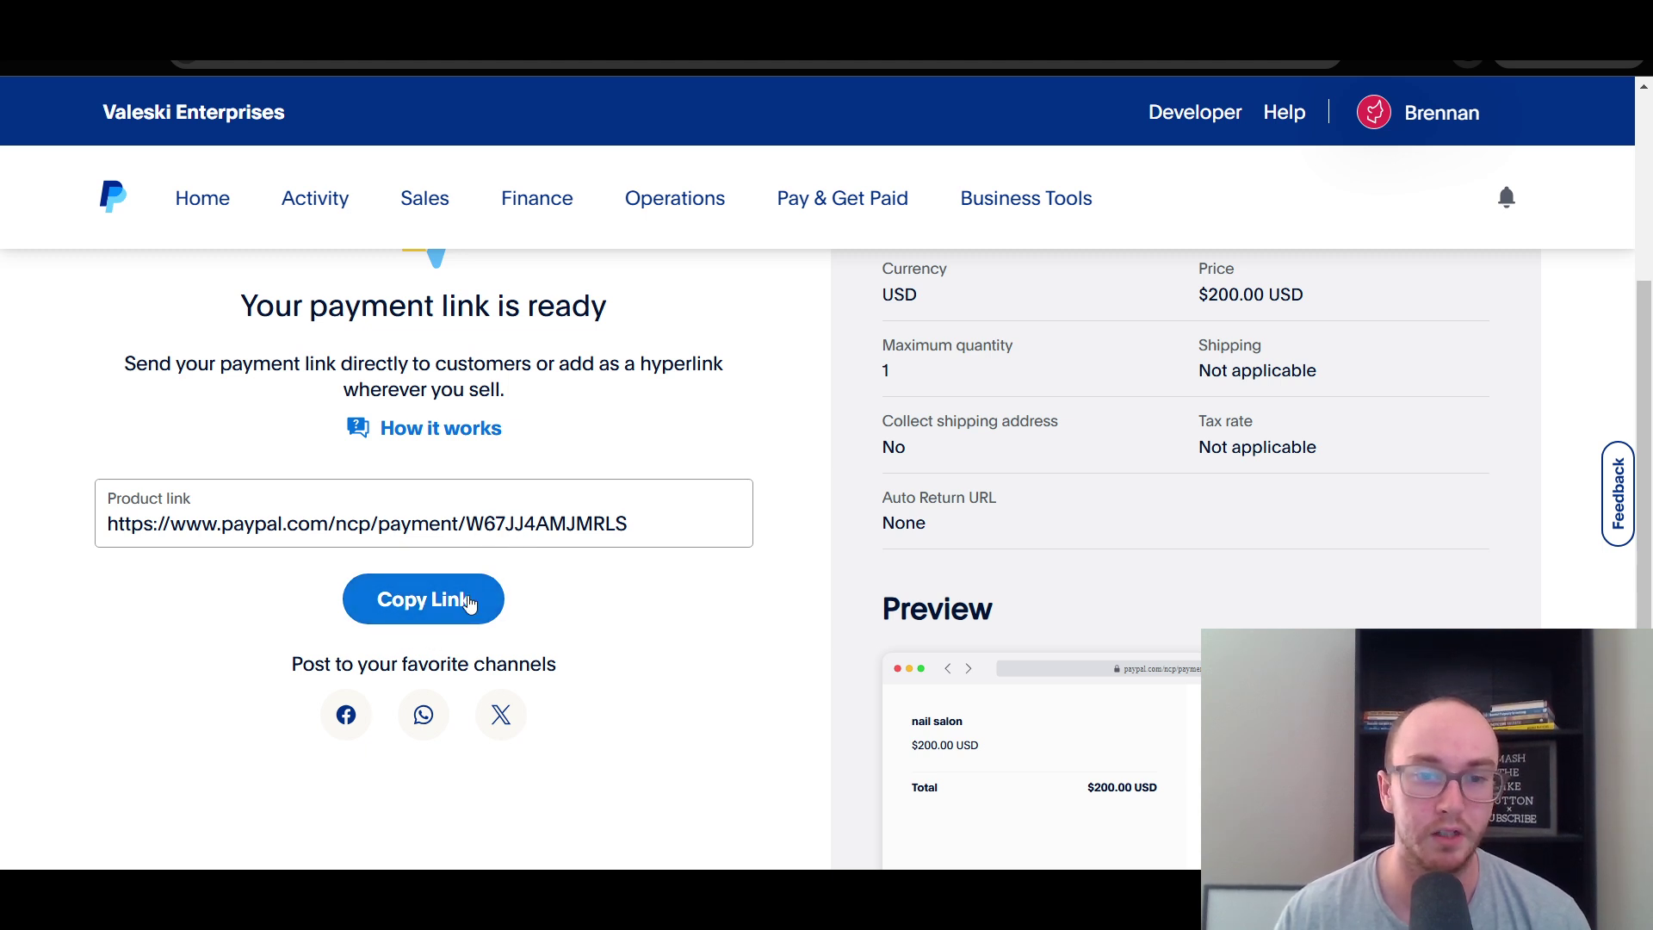
- Examine the finished listing's social sharing channels, checkout preview and payment methods
left_click_drag(1646, 437, 1649, 463)
scroll(1648, 463, "down", 3)
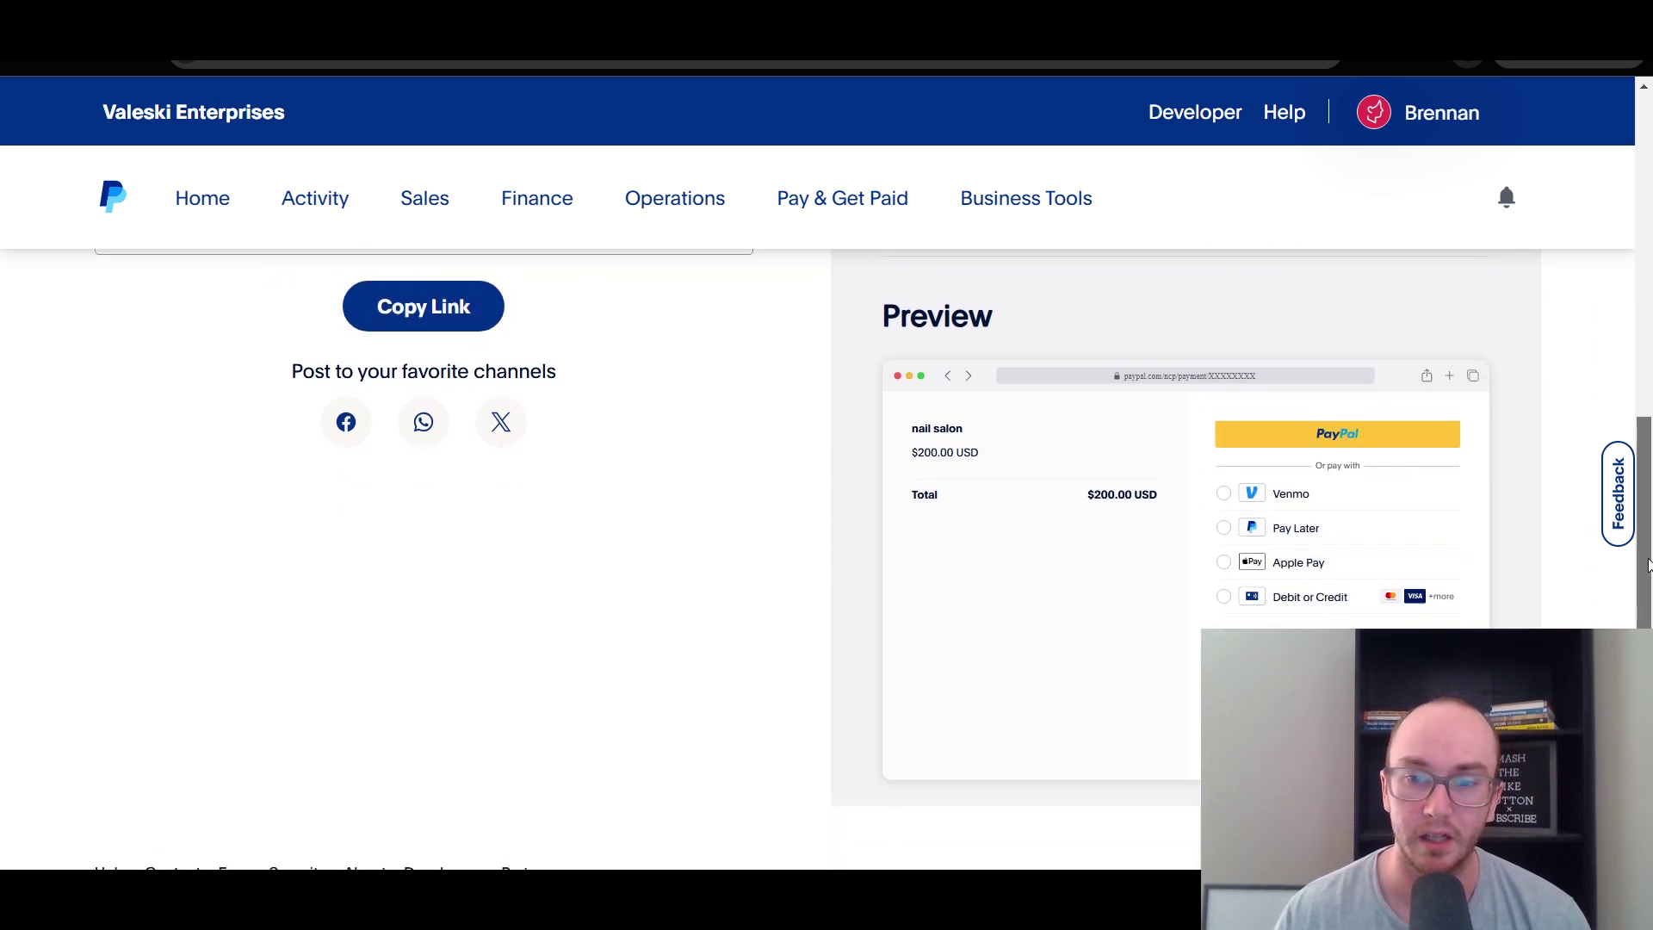
scroll(1648, 620, "down", 1)
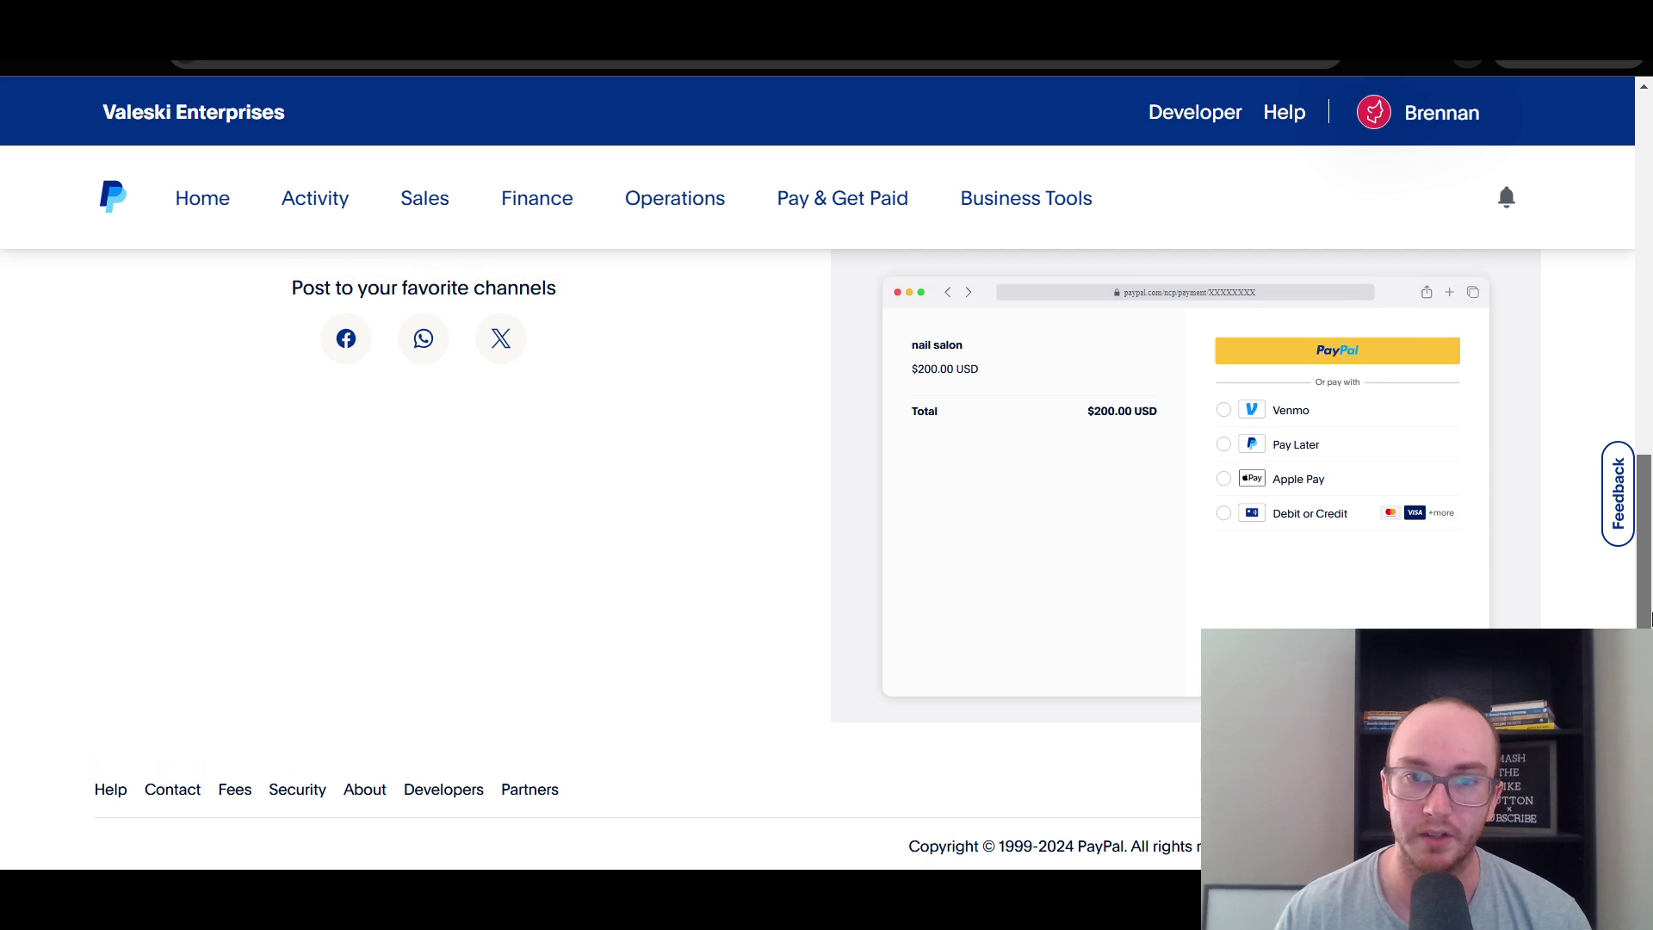
scroll(1645, 620, "up", 1)
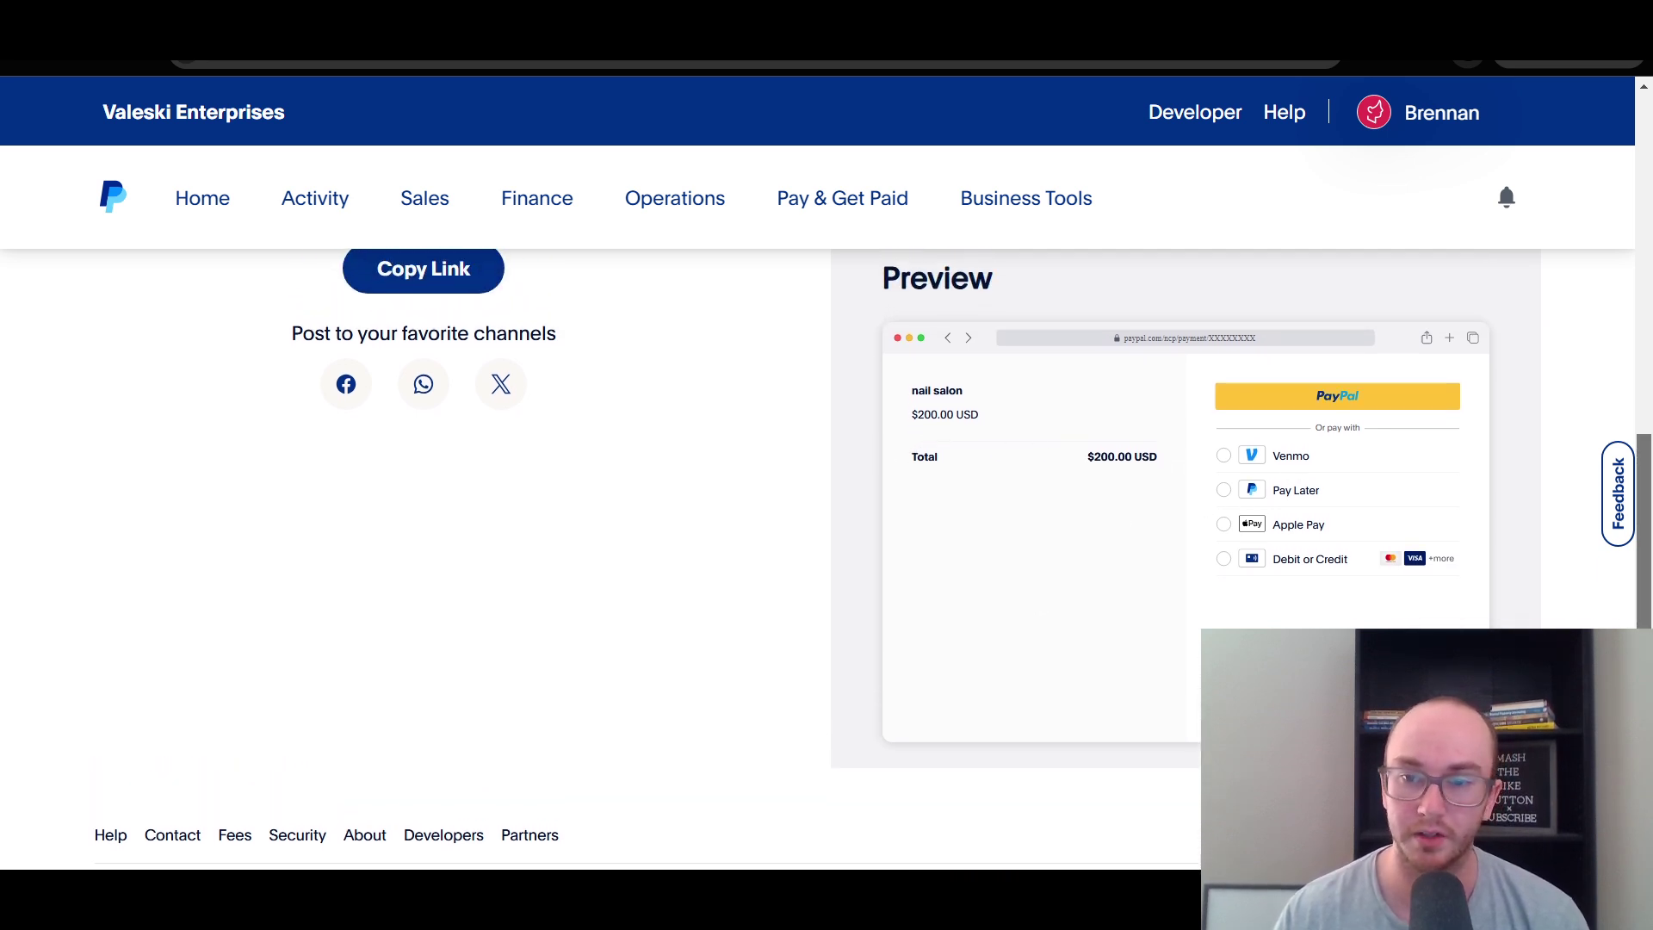
scroll(1278, 457, "down", 1)
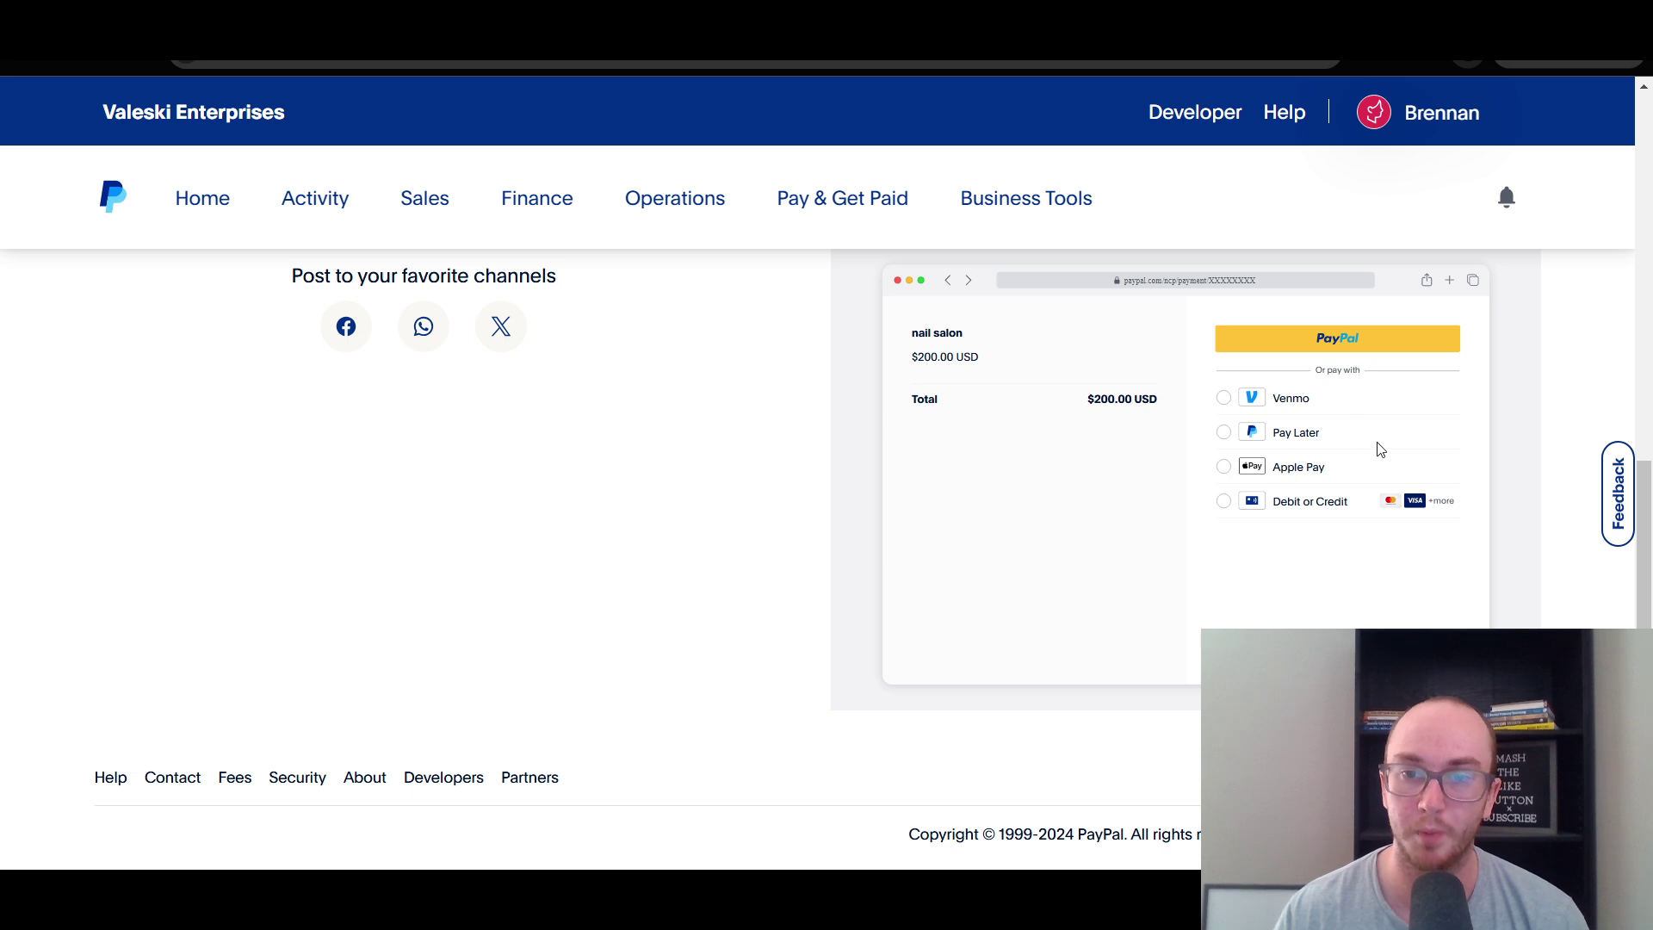
scroll(1645, 551, "down", 1)
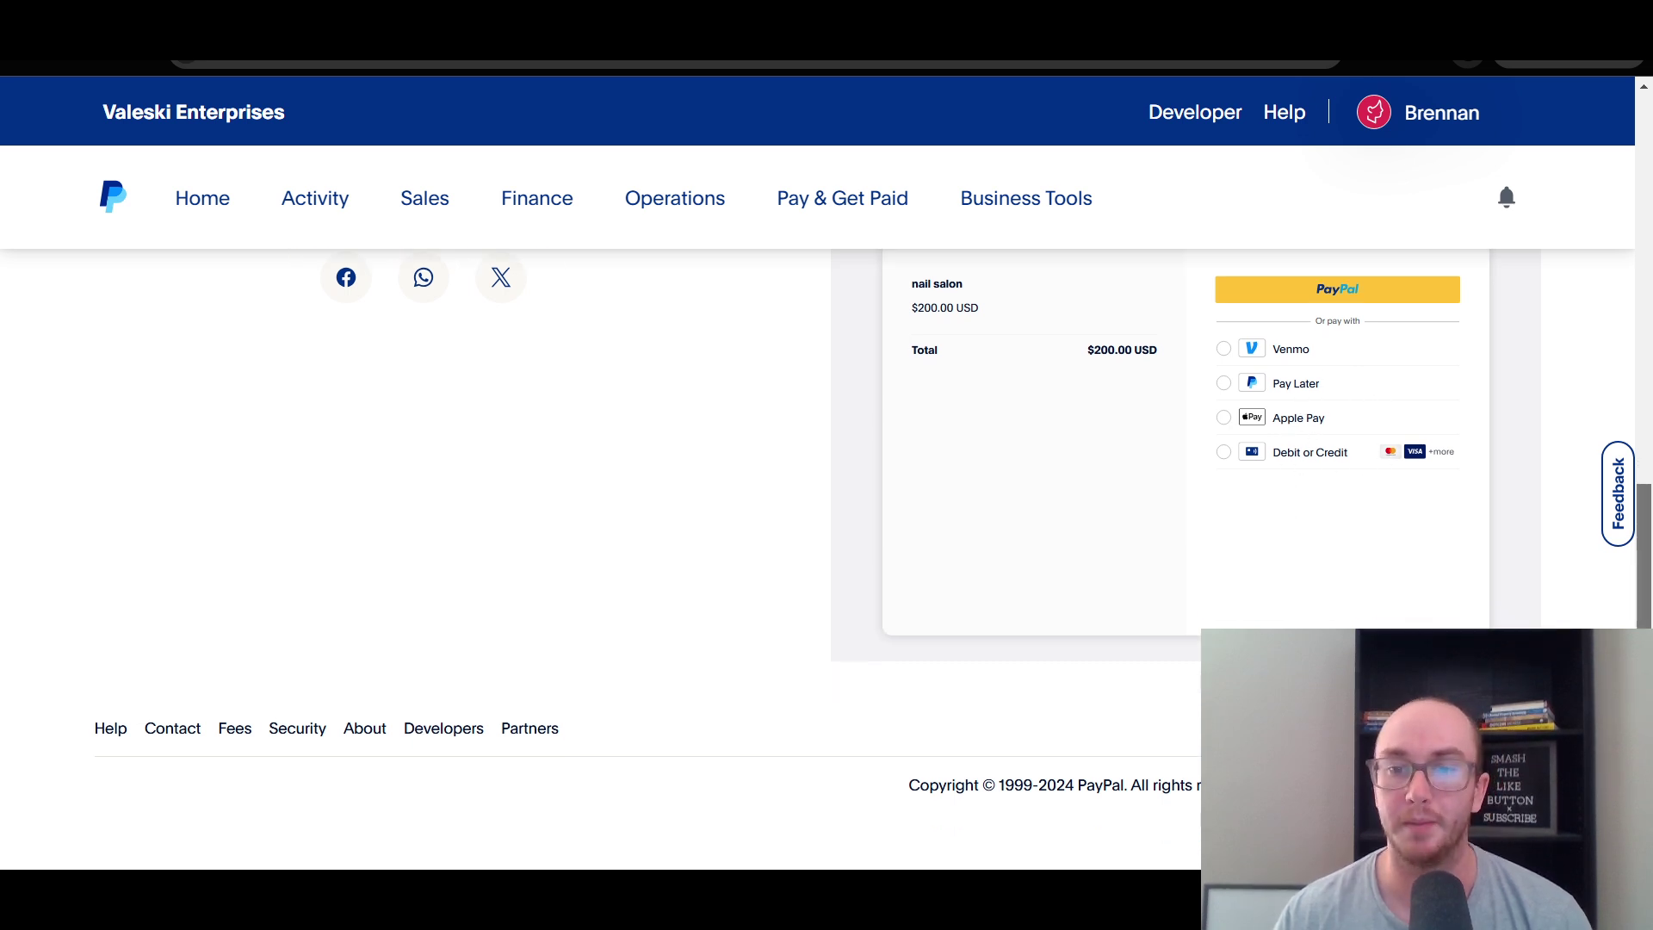
scroll(1646, 280, "up", 10)
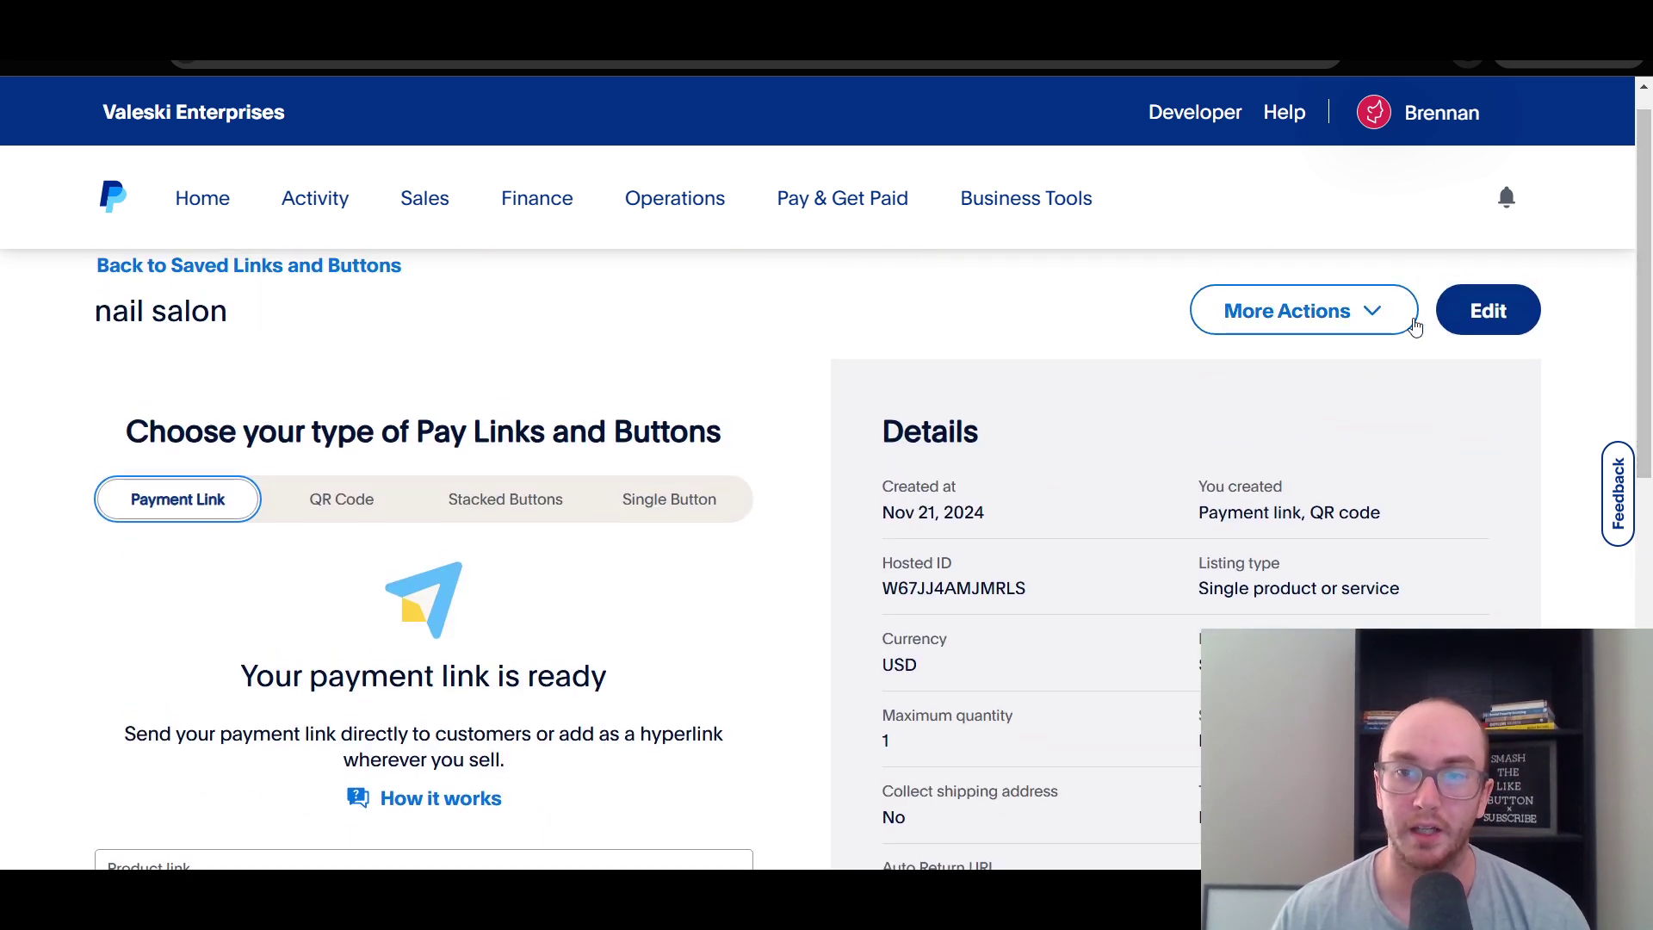
scroll(1231, 521, "up", 1)
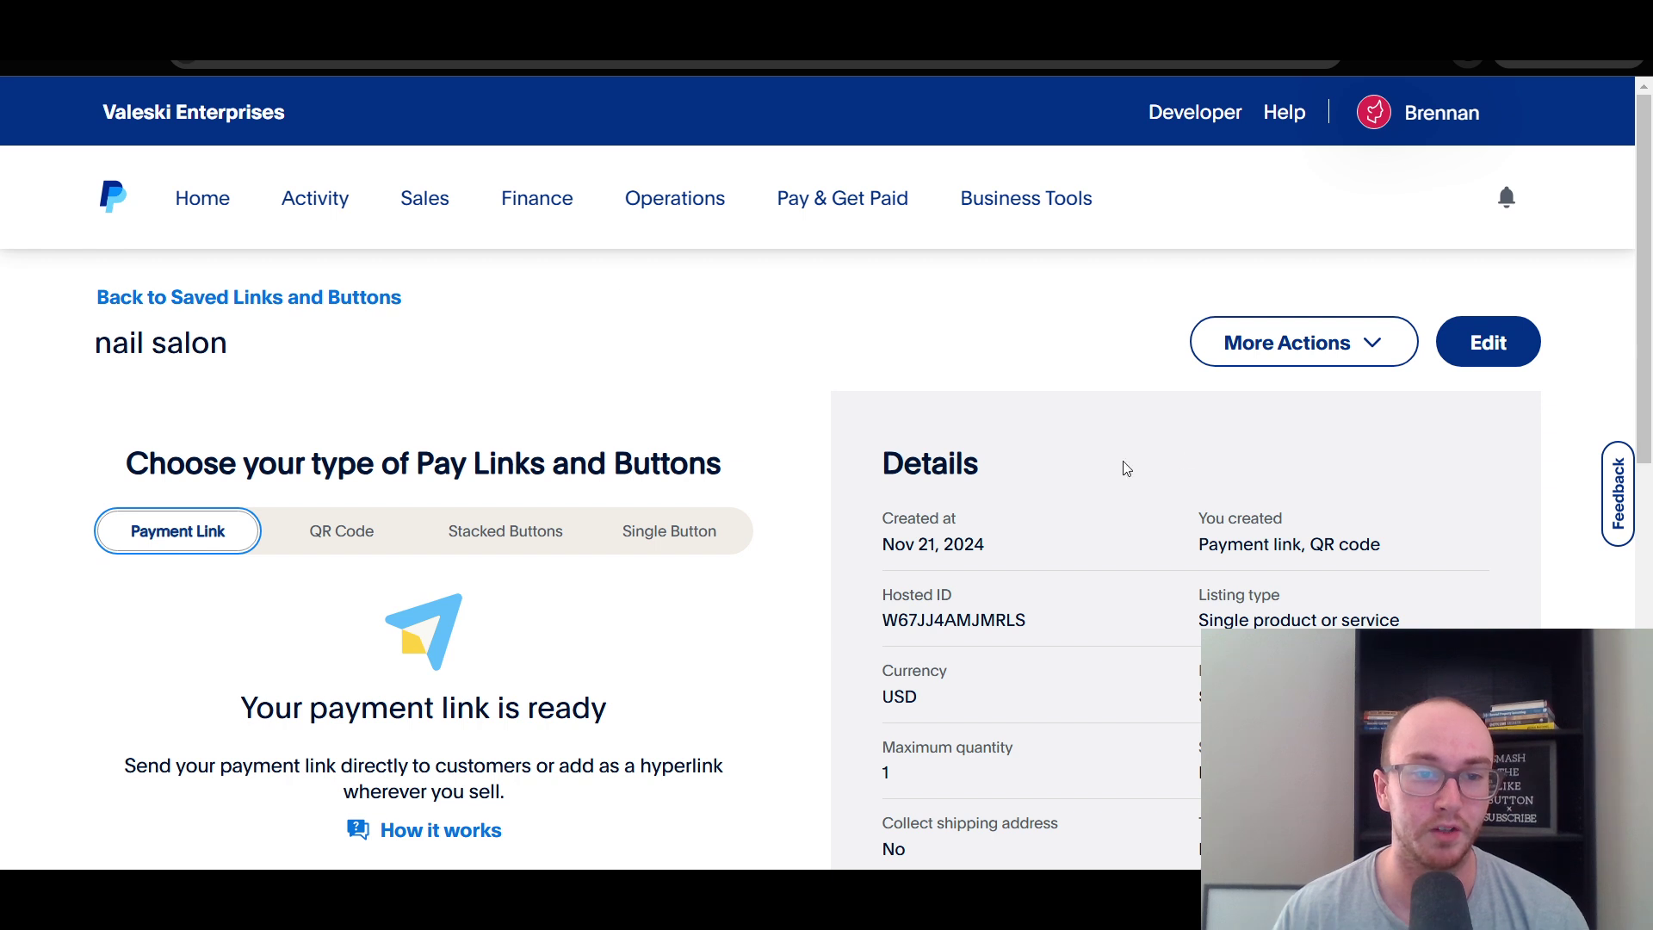
- Check the additional actions for the nail salon listing and open the listing for editing
left_click(1289, 348)
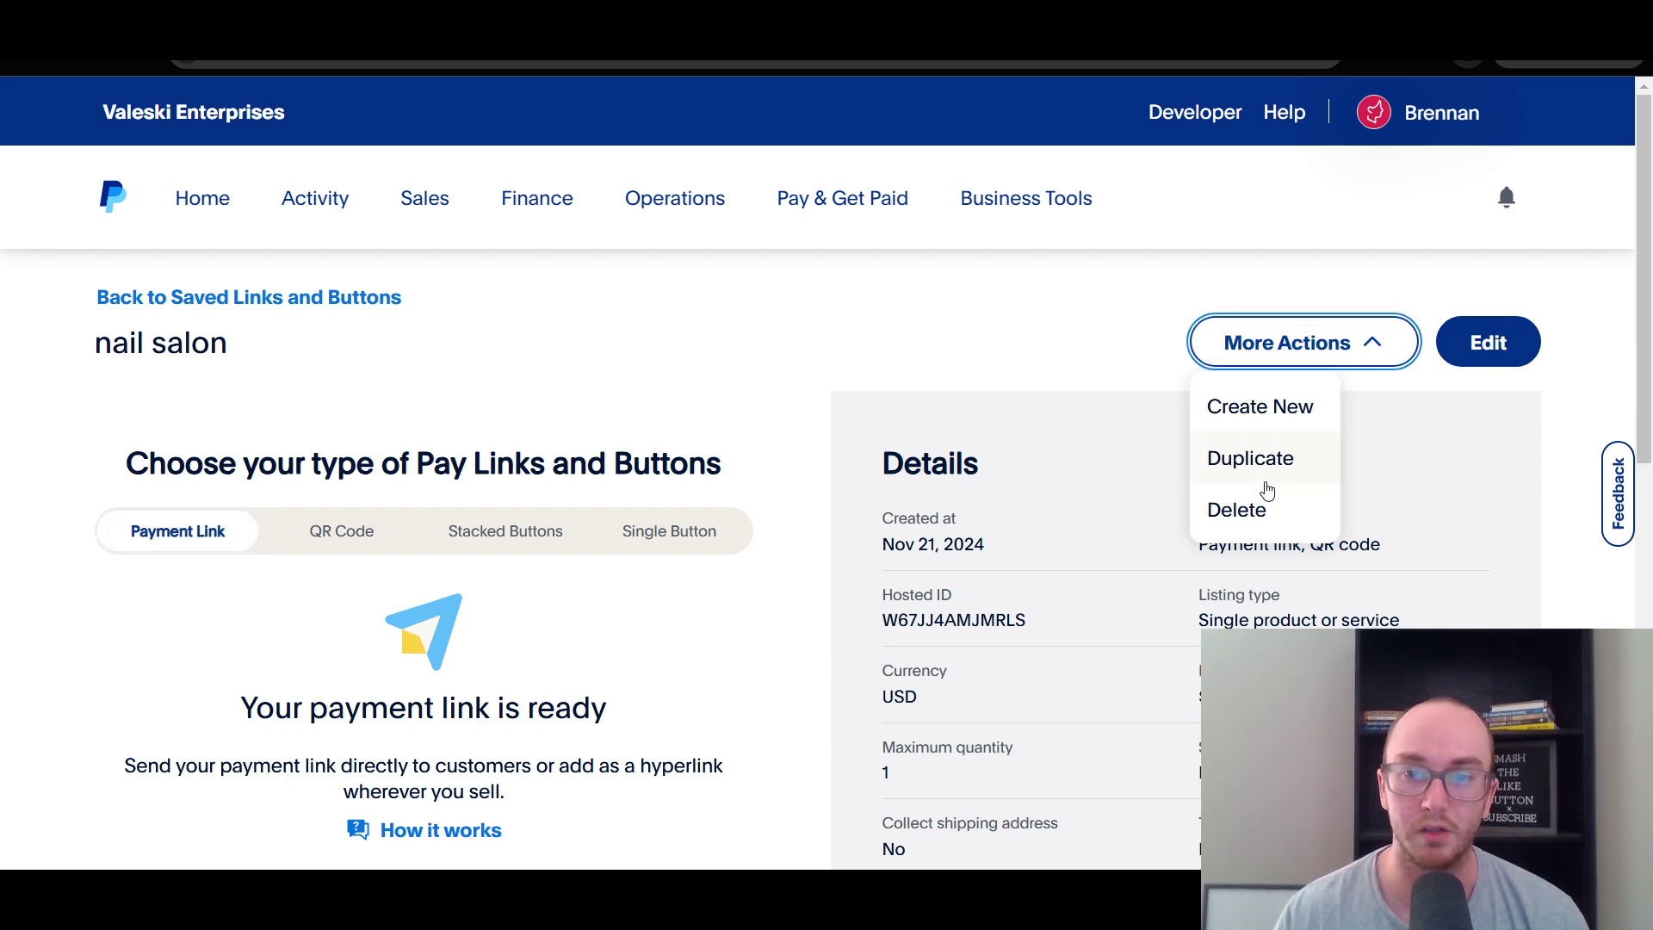
left_click(1650, 357)
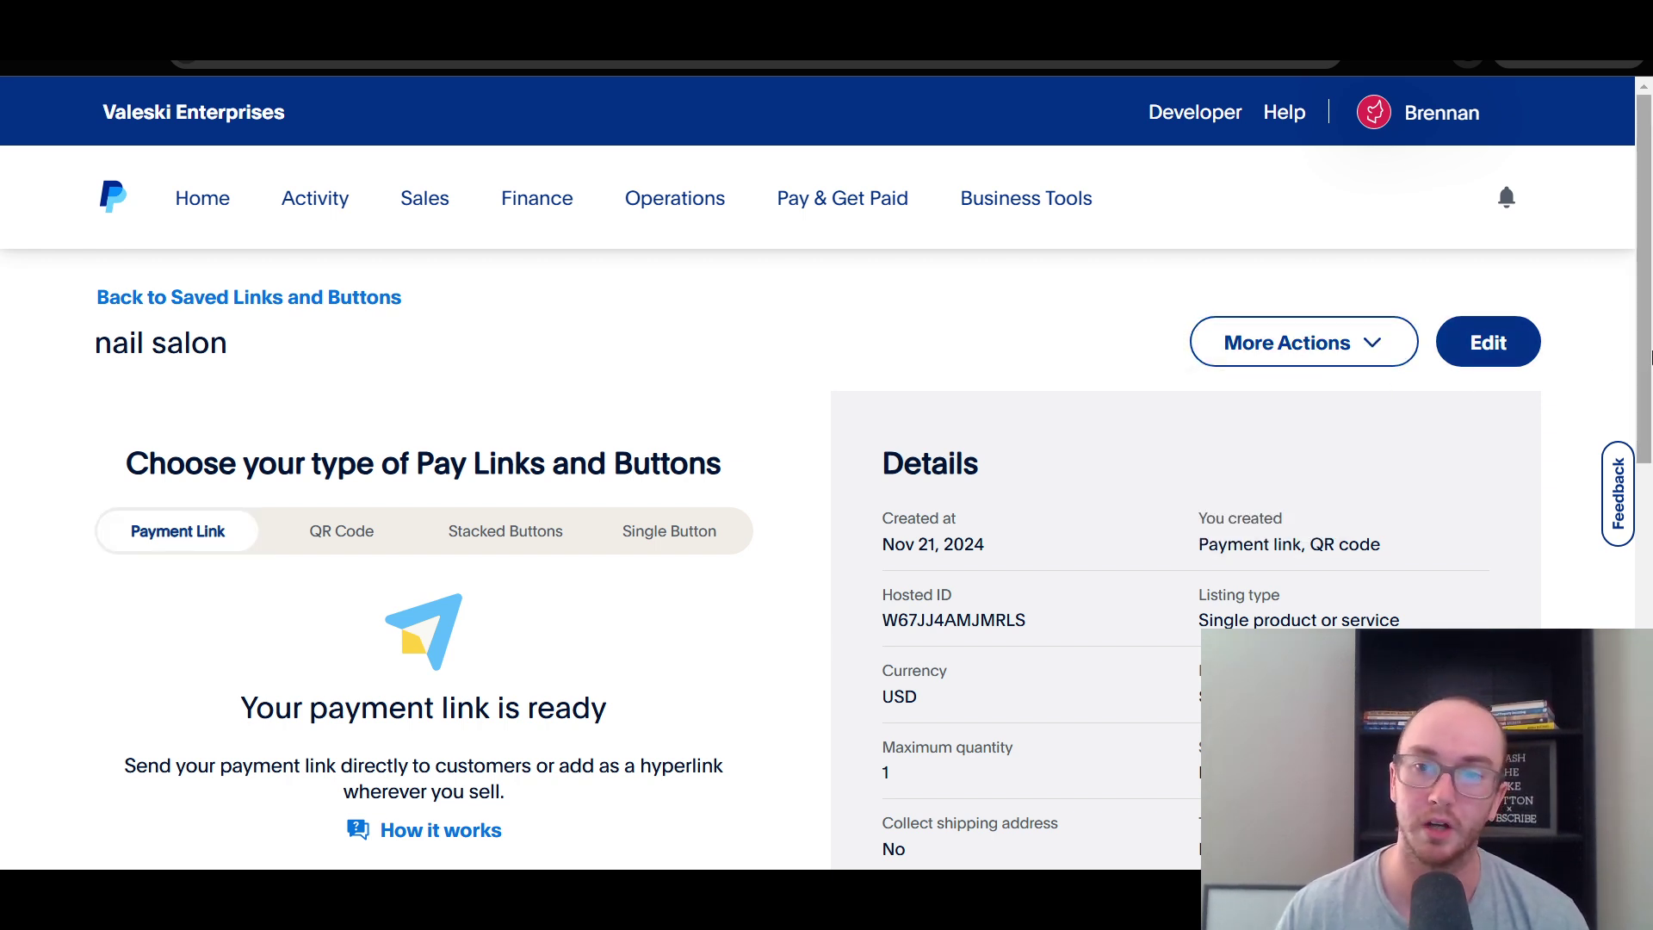
left_click(1504, 349)
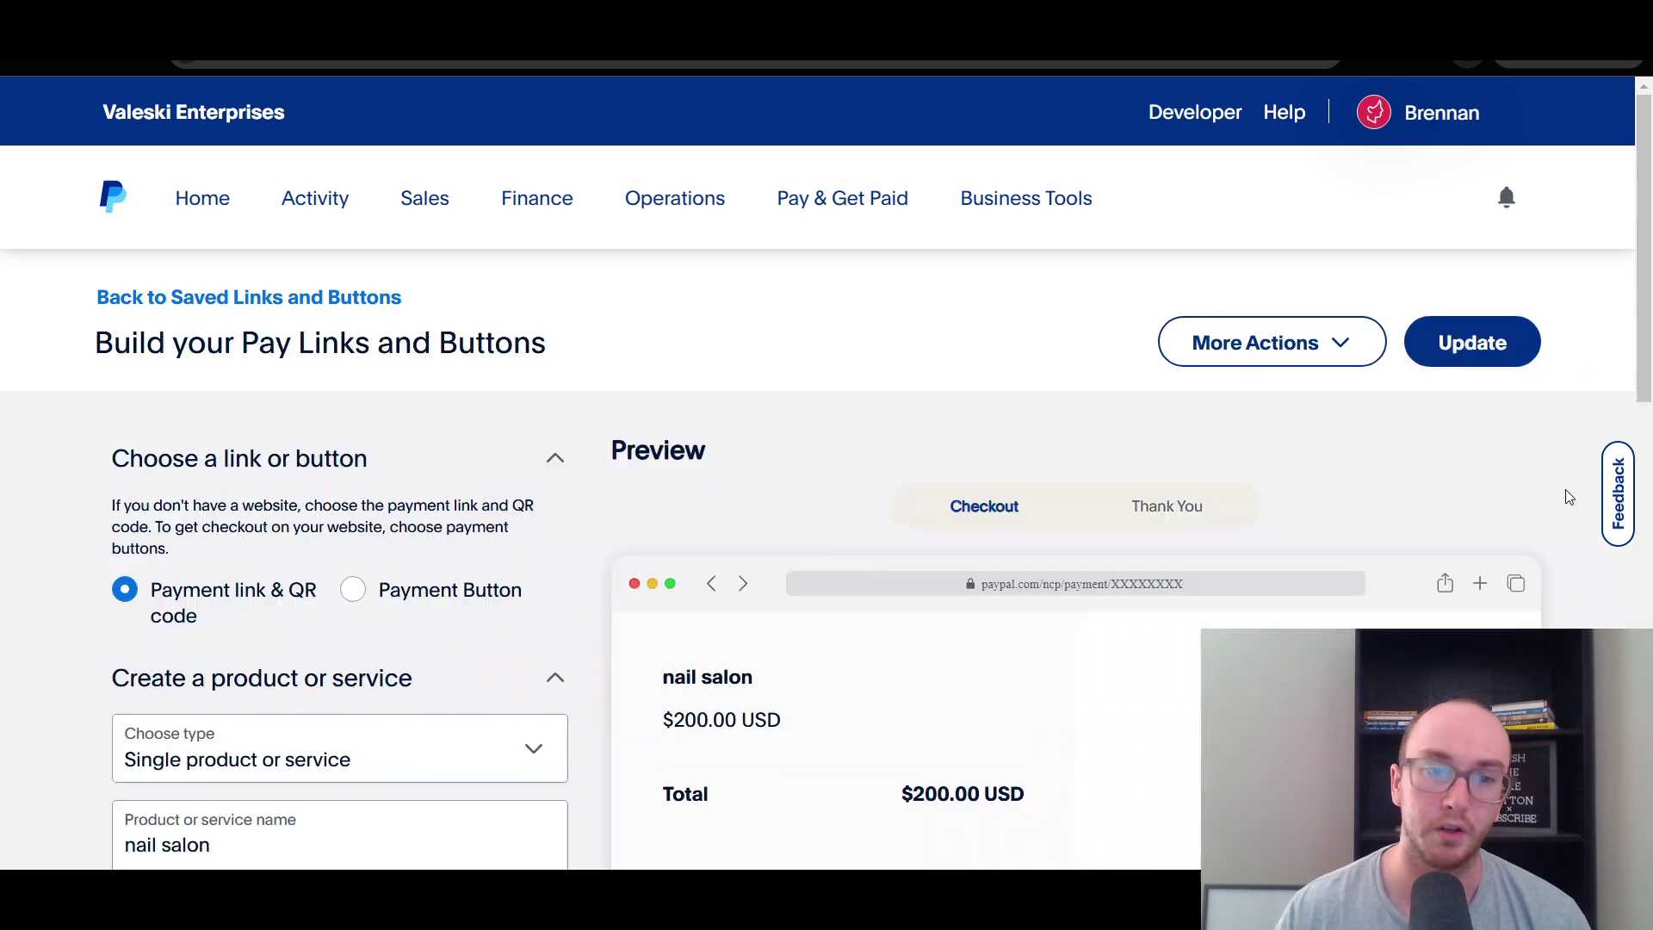
scroll(516, 591, "down", 3)
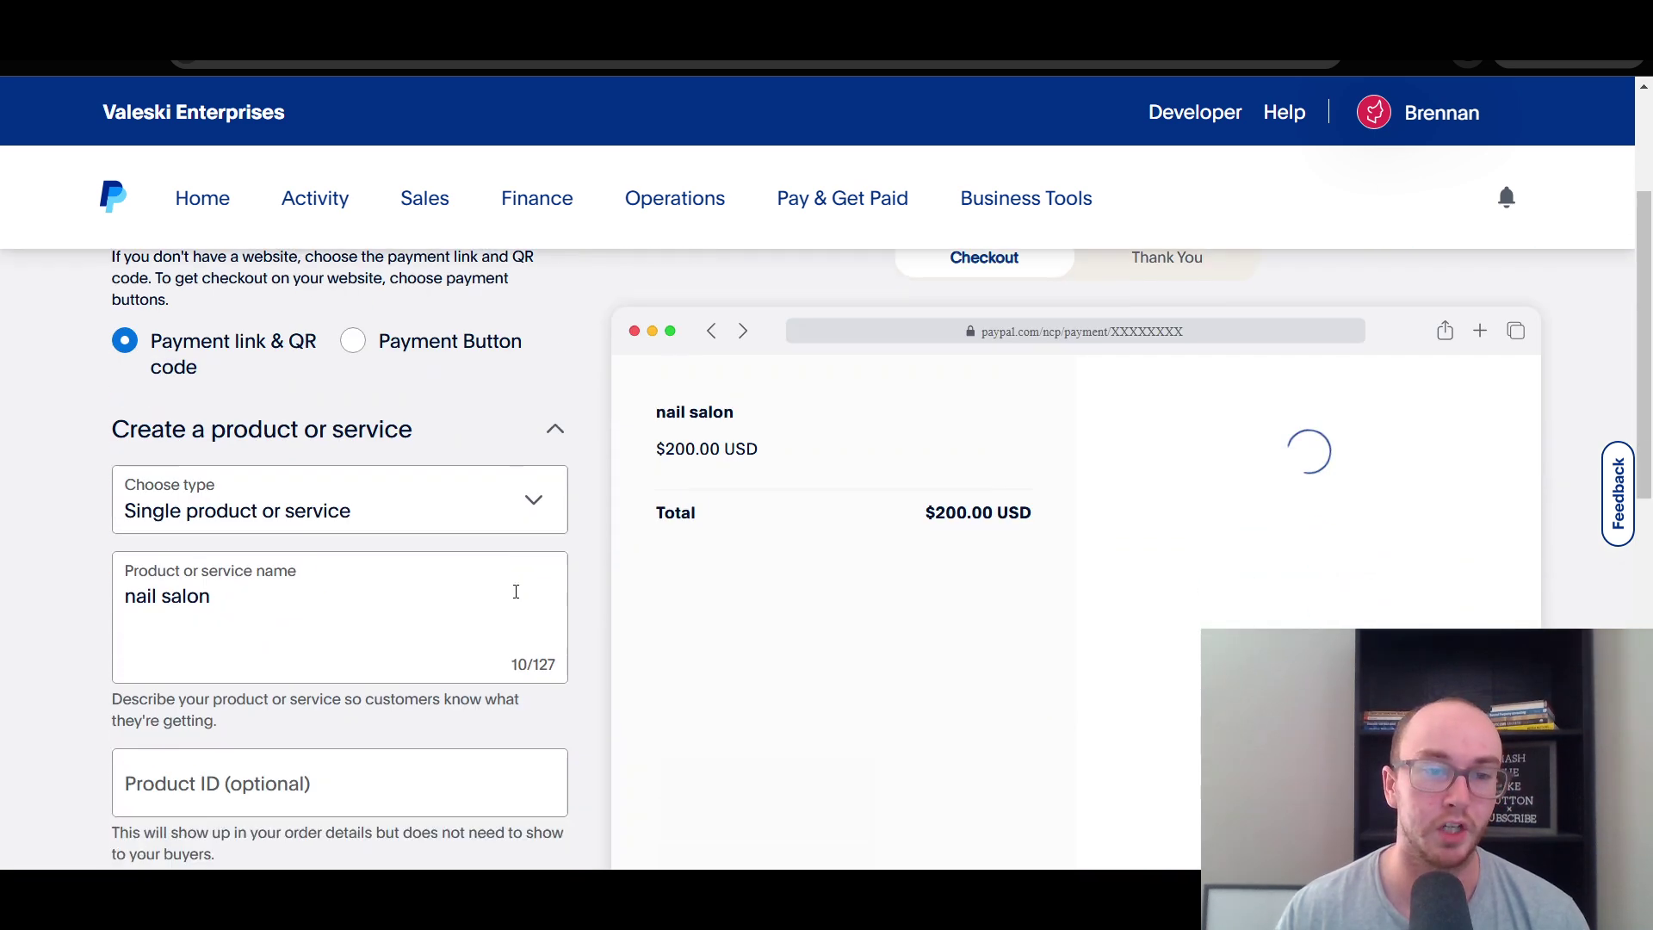
- Review the nail salon listing's form and checkout preview, and start a new blank payment link
scroll(605, 730, "down", 2)
scroll(604, 732, "up", 5)
scroll(704, 481, "down", 4)
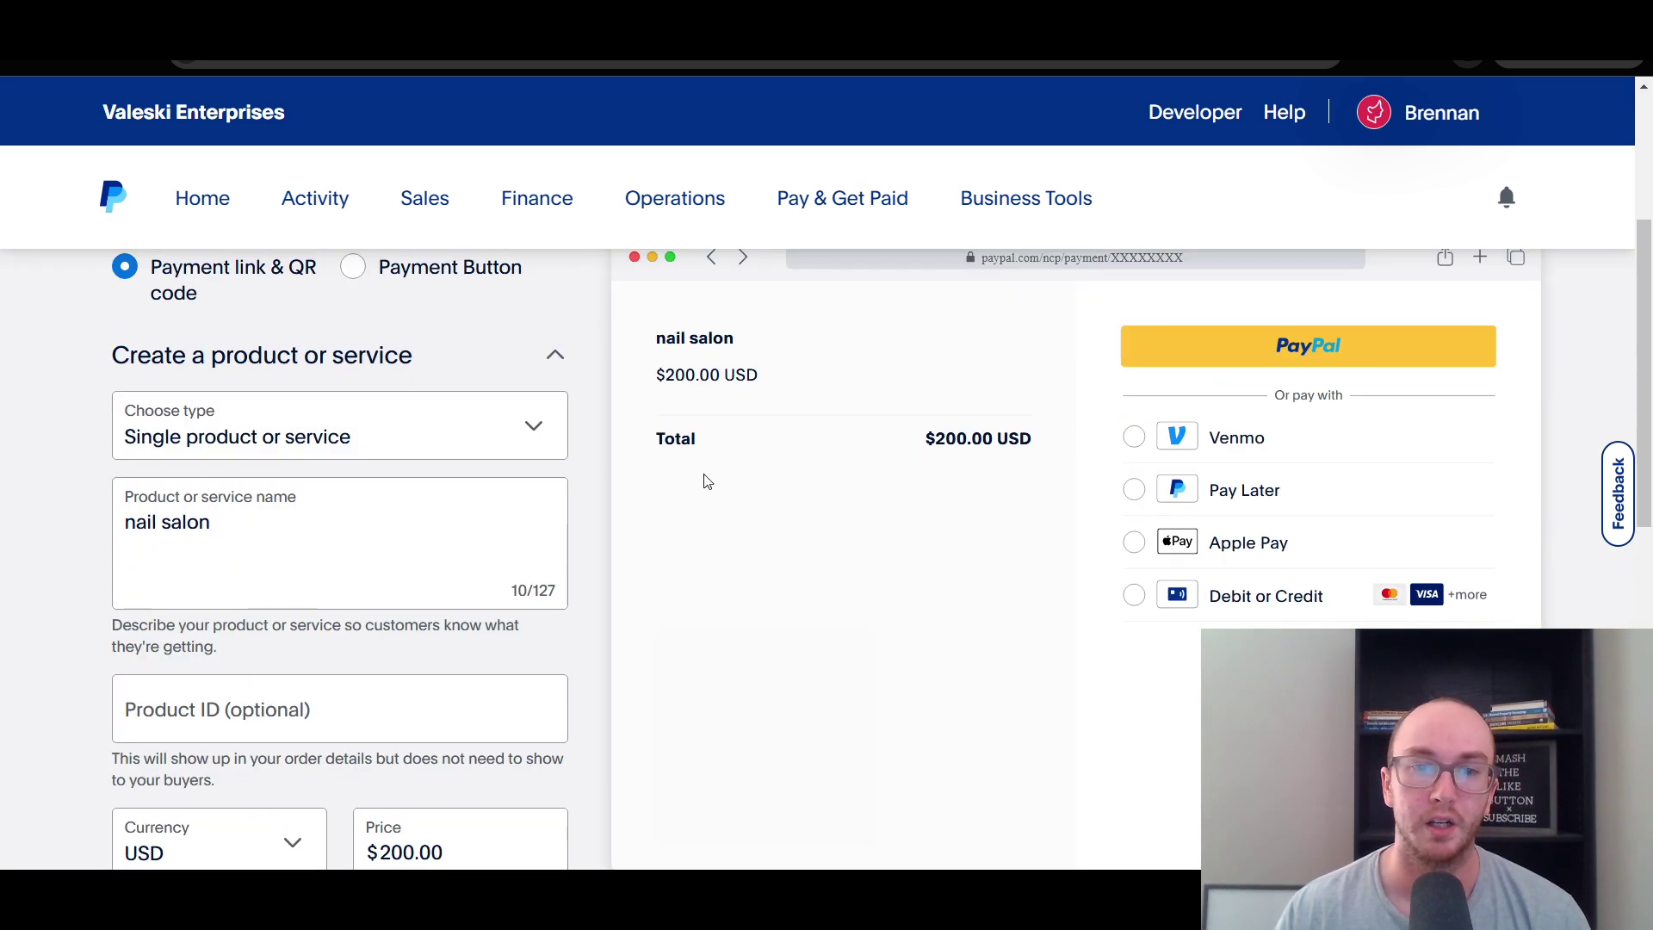
scroll(887, 421, "up", 1)
scroll(1244, 419, "up", 3)
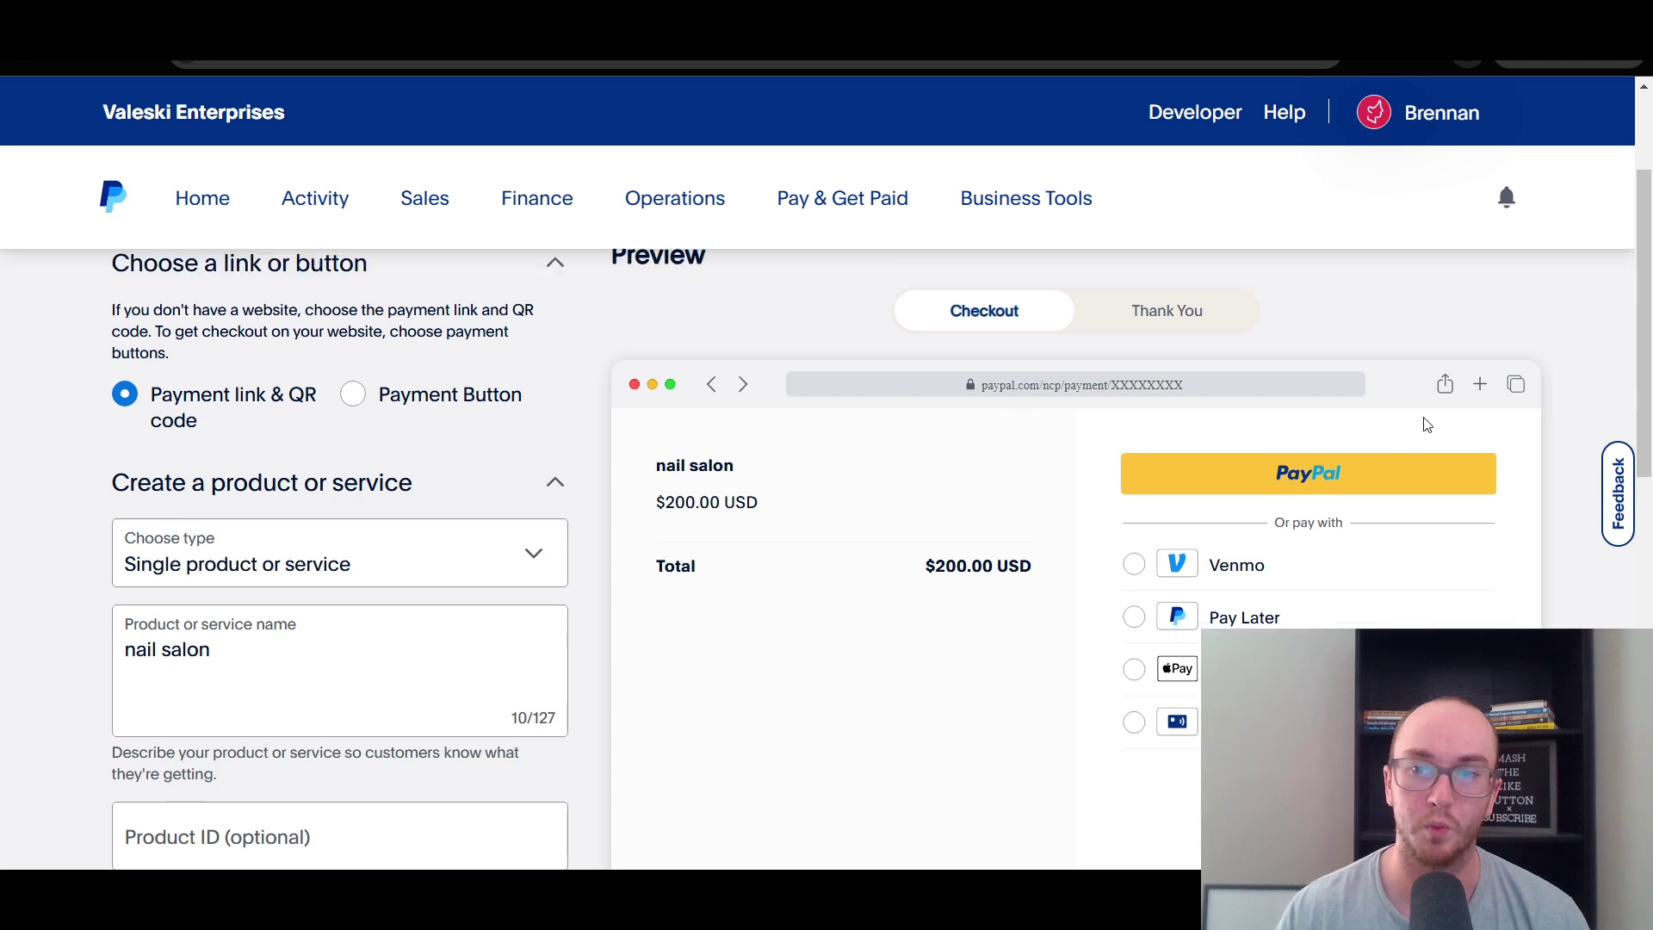
left_click(1265, 337)
left_click(1261, 449)
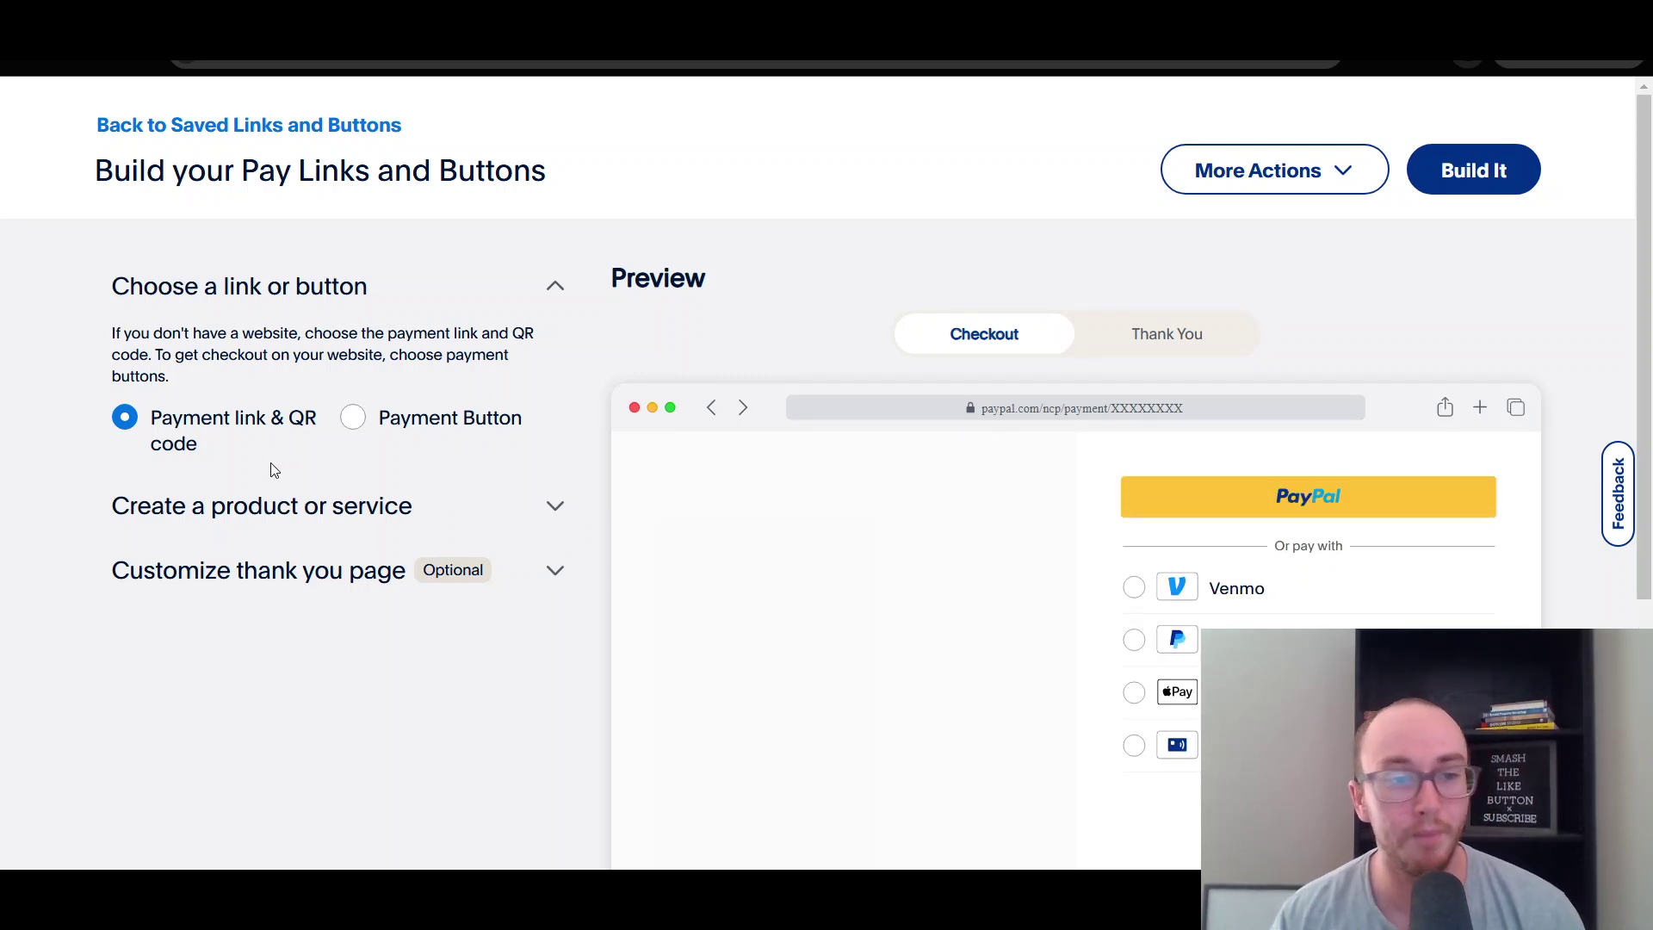
- Set the new payment link's type to Variable product or service in its product details
scroll(534, 431, "down", 2)
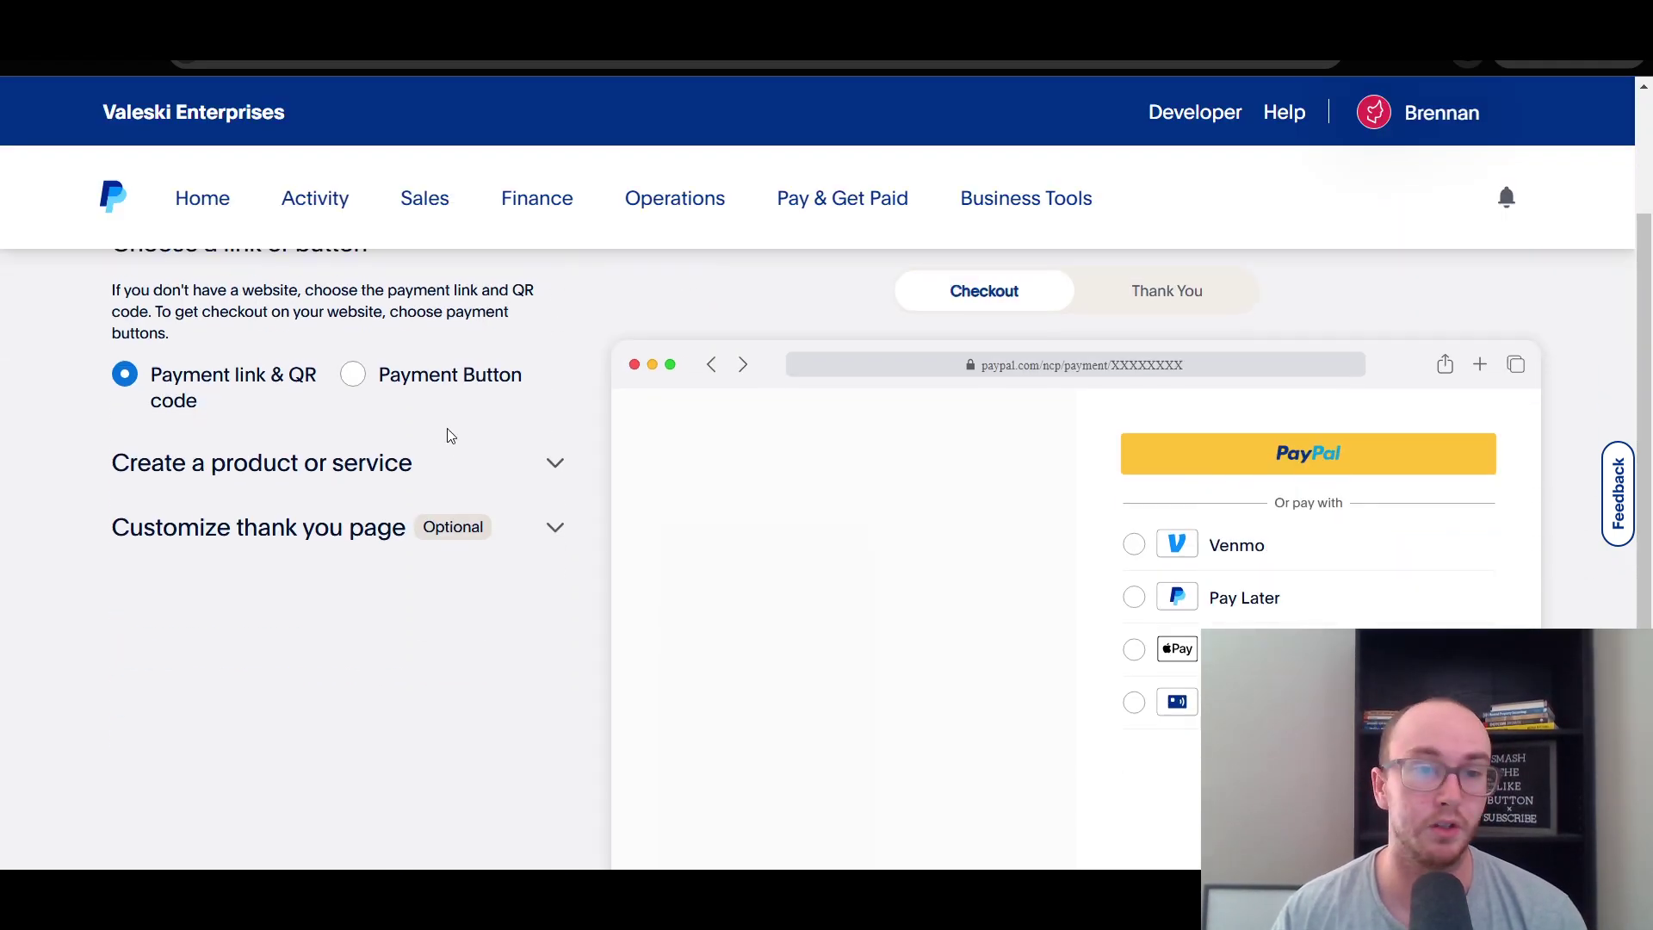
left_click(447, 462)
scroll(592, 568, "down", 1)
left_click(508, 456)
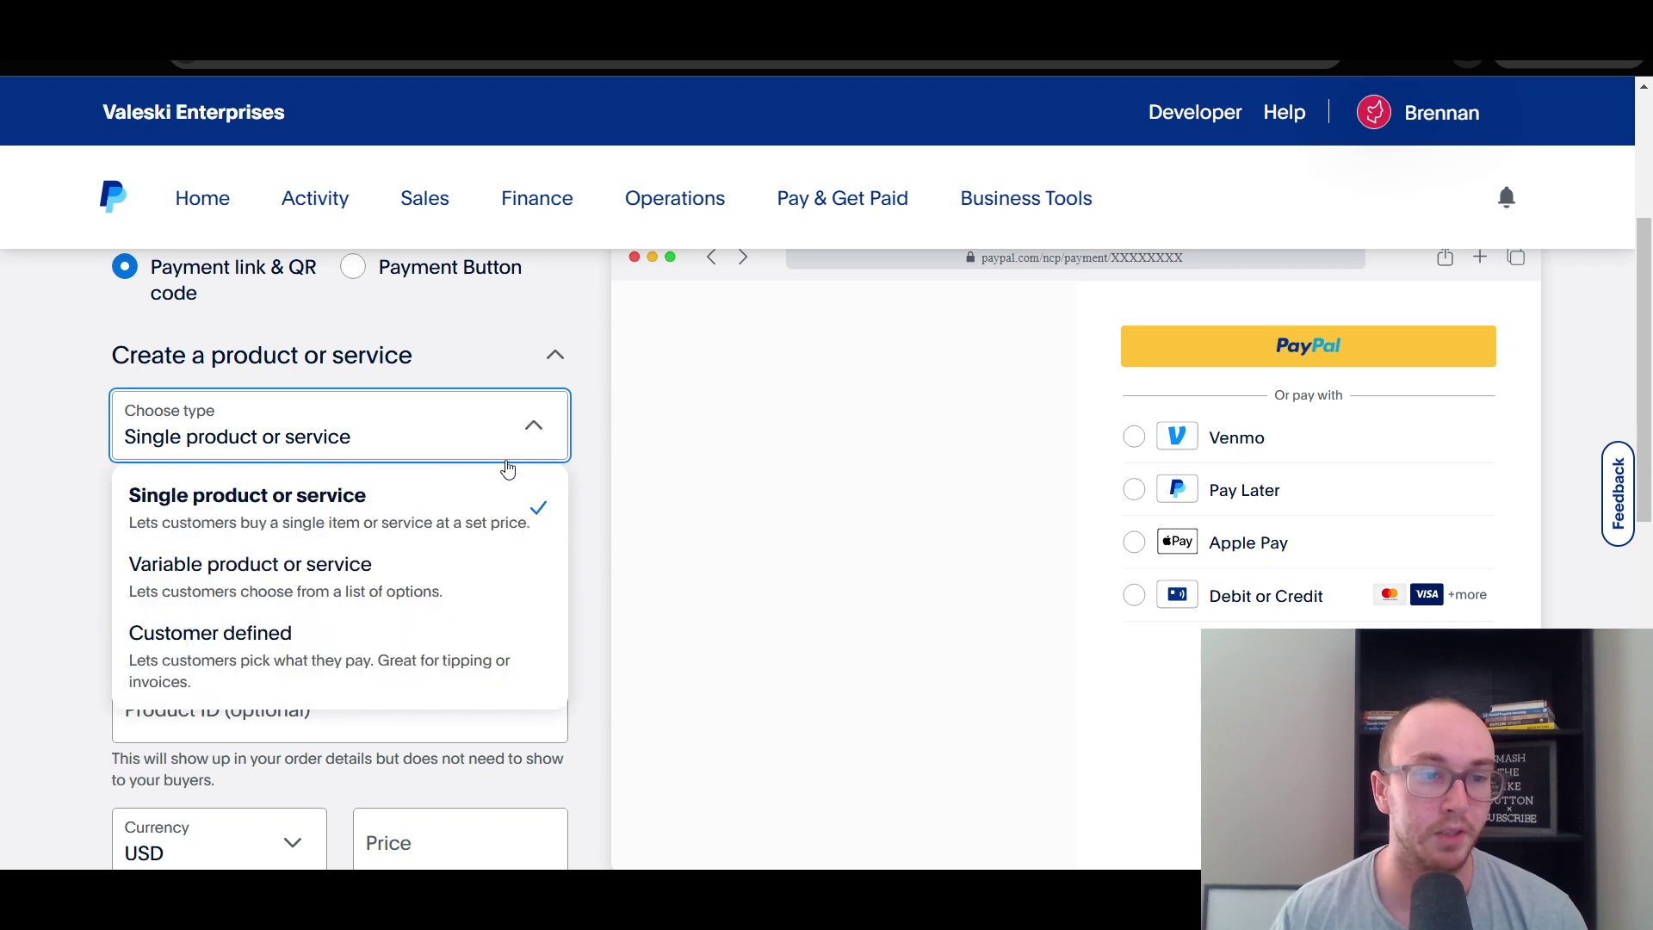
left_click(459, 578)
- Check the item selector in the checkout preview of the variable product
scroll(586, 575, "down", 1)
scroll(585, 573, "up", 1)
left_click(995, 365)
left_click(1003, 363)
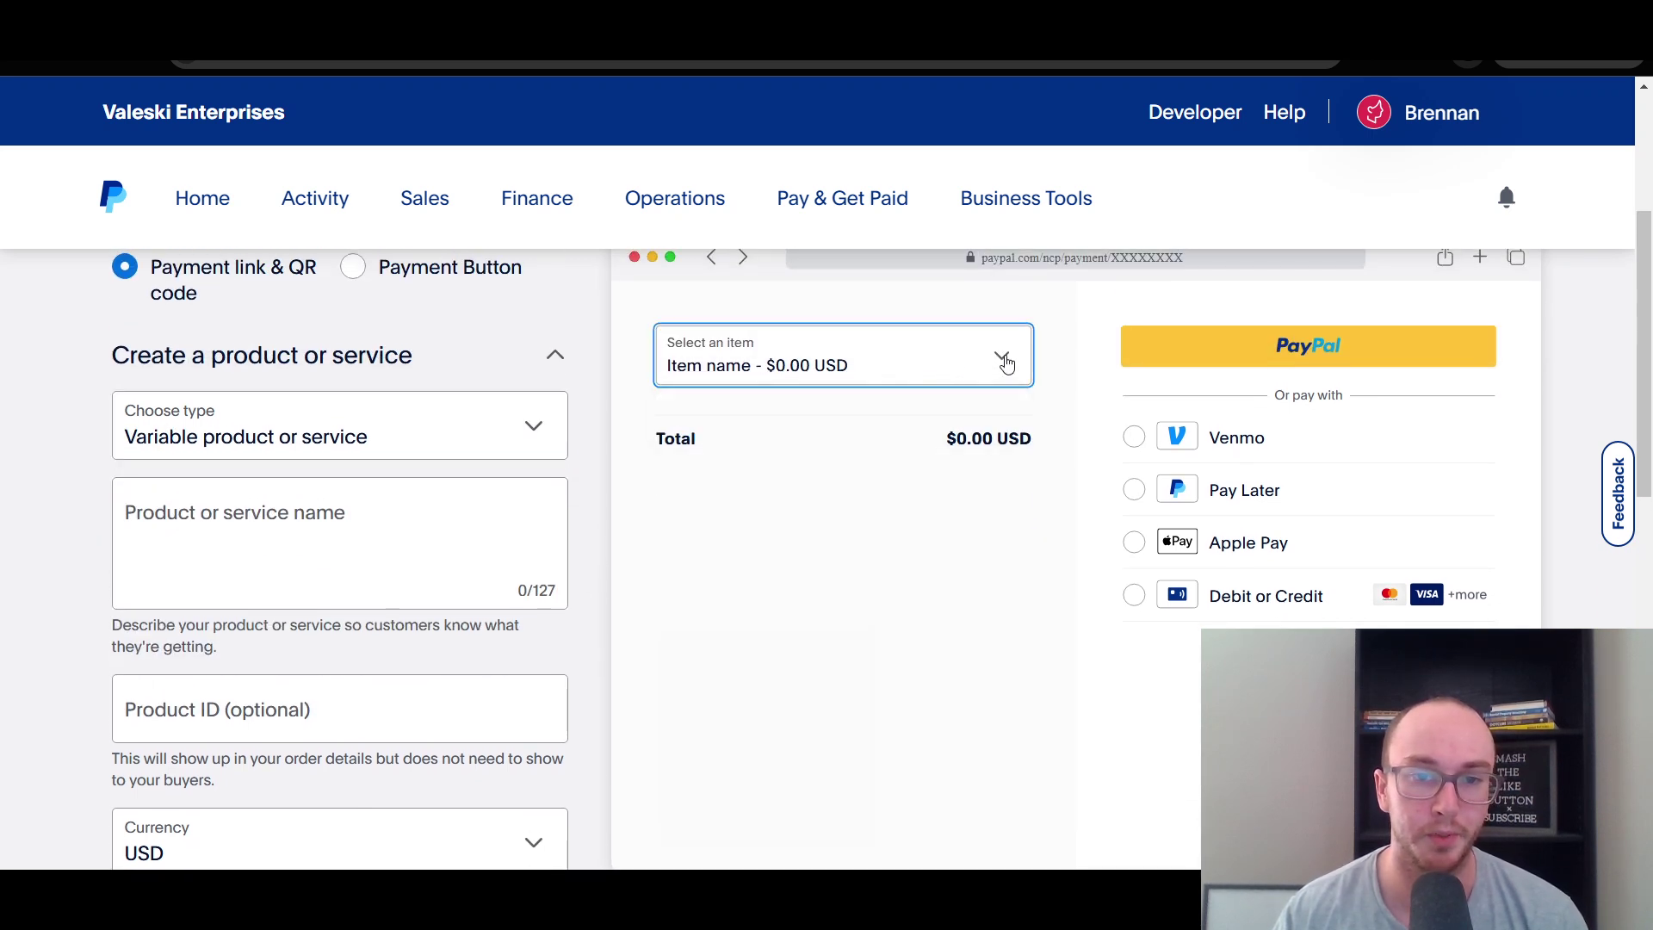
left_click(857, 385)
left_click(897, 436)
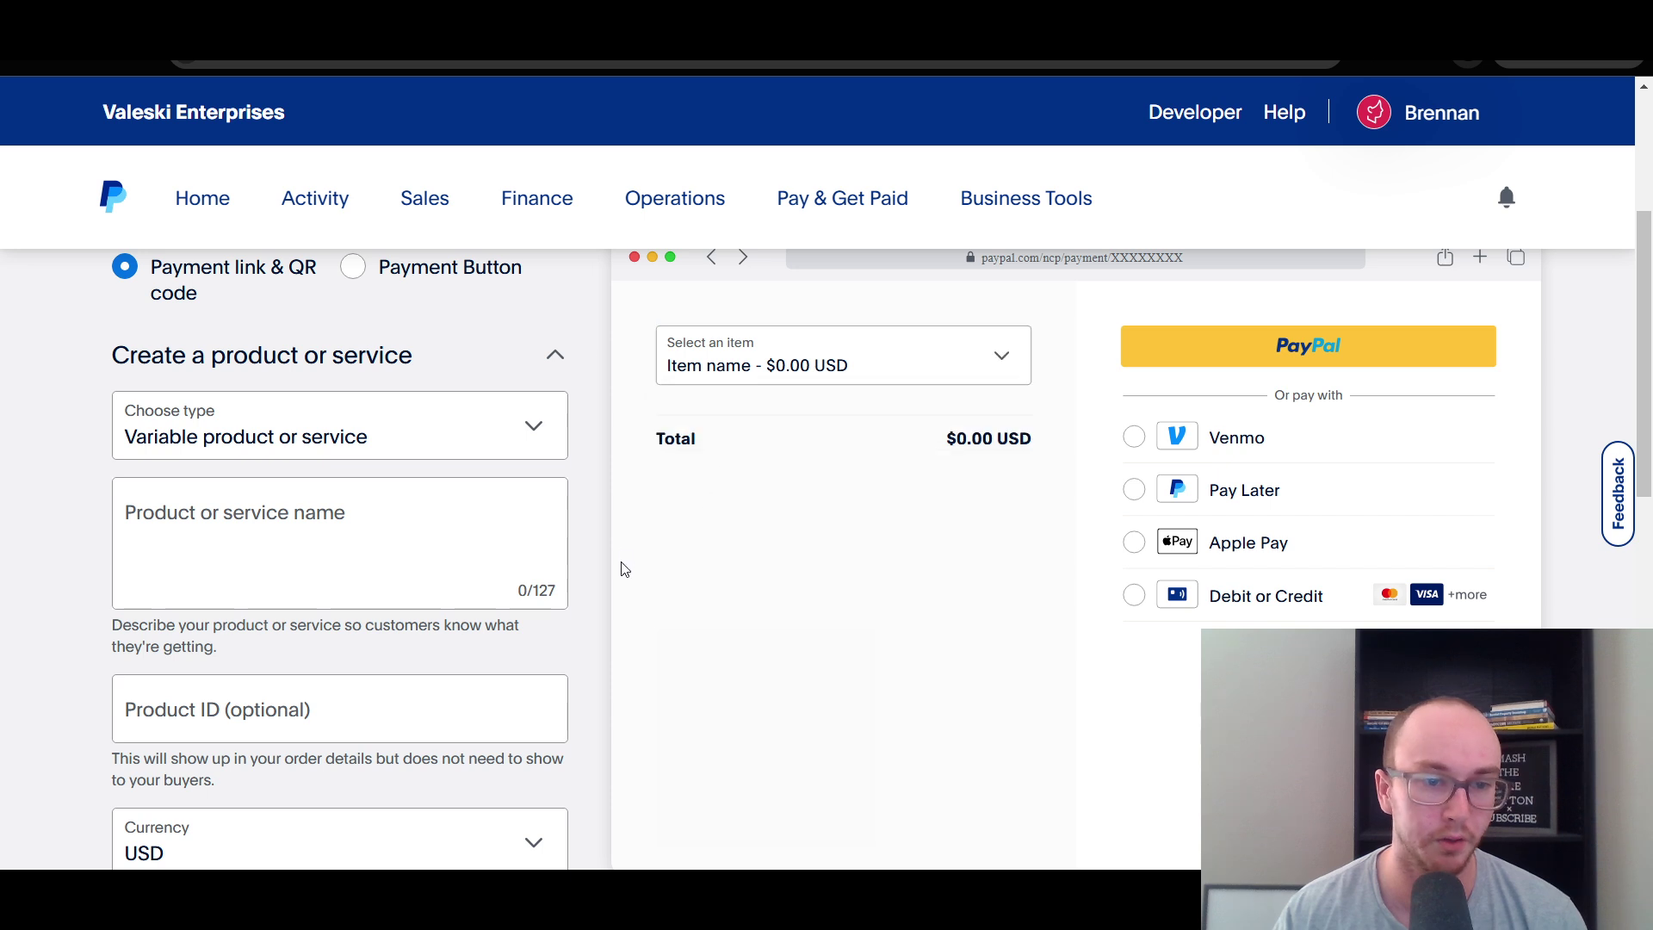
- Add a second option to the variable product and name the two options "lawn service" and "cut and blow"
scroll(575, 607, "down", 4)
scroll(575, 607, "down", 1)
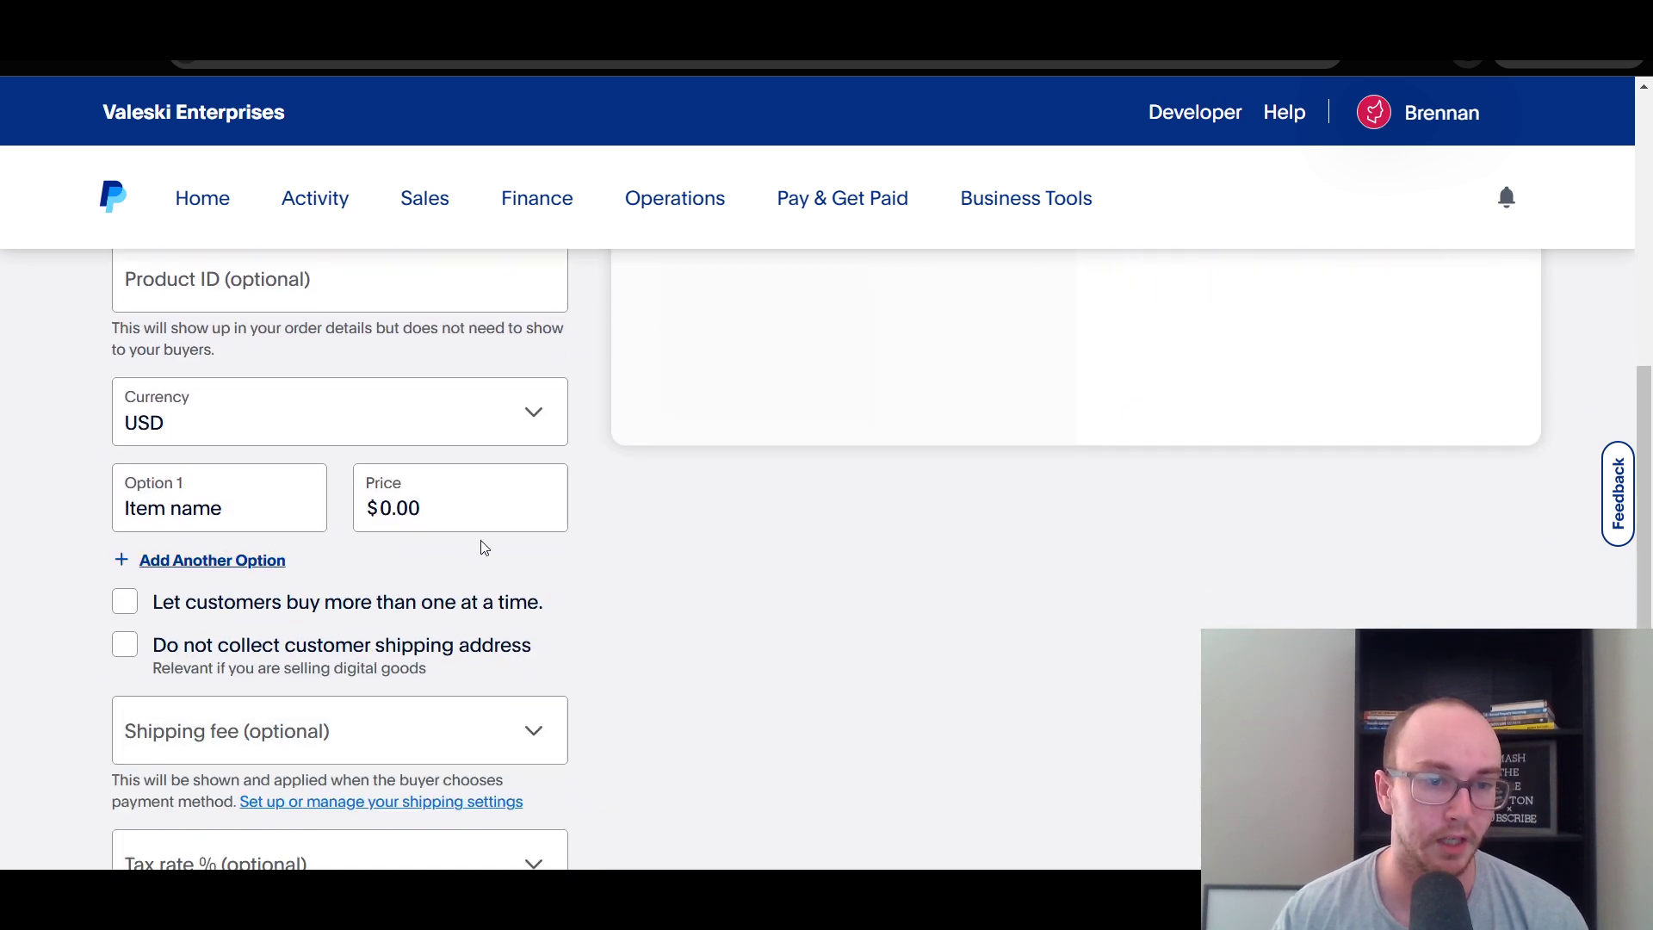
left_click(172, 564)
left_click(144, 506)
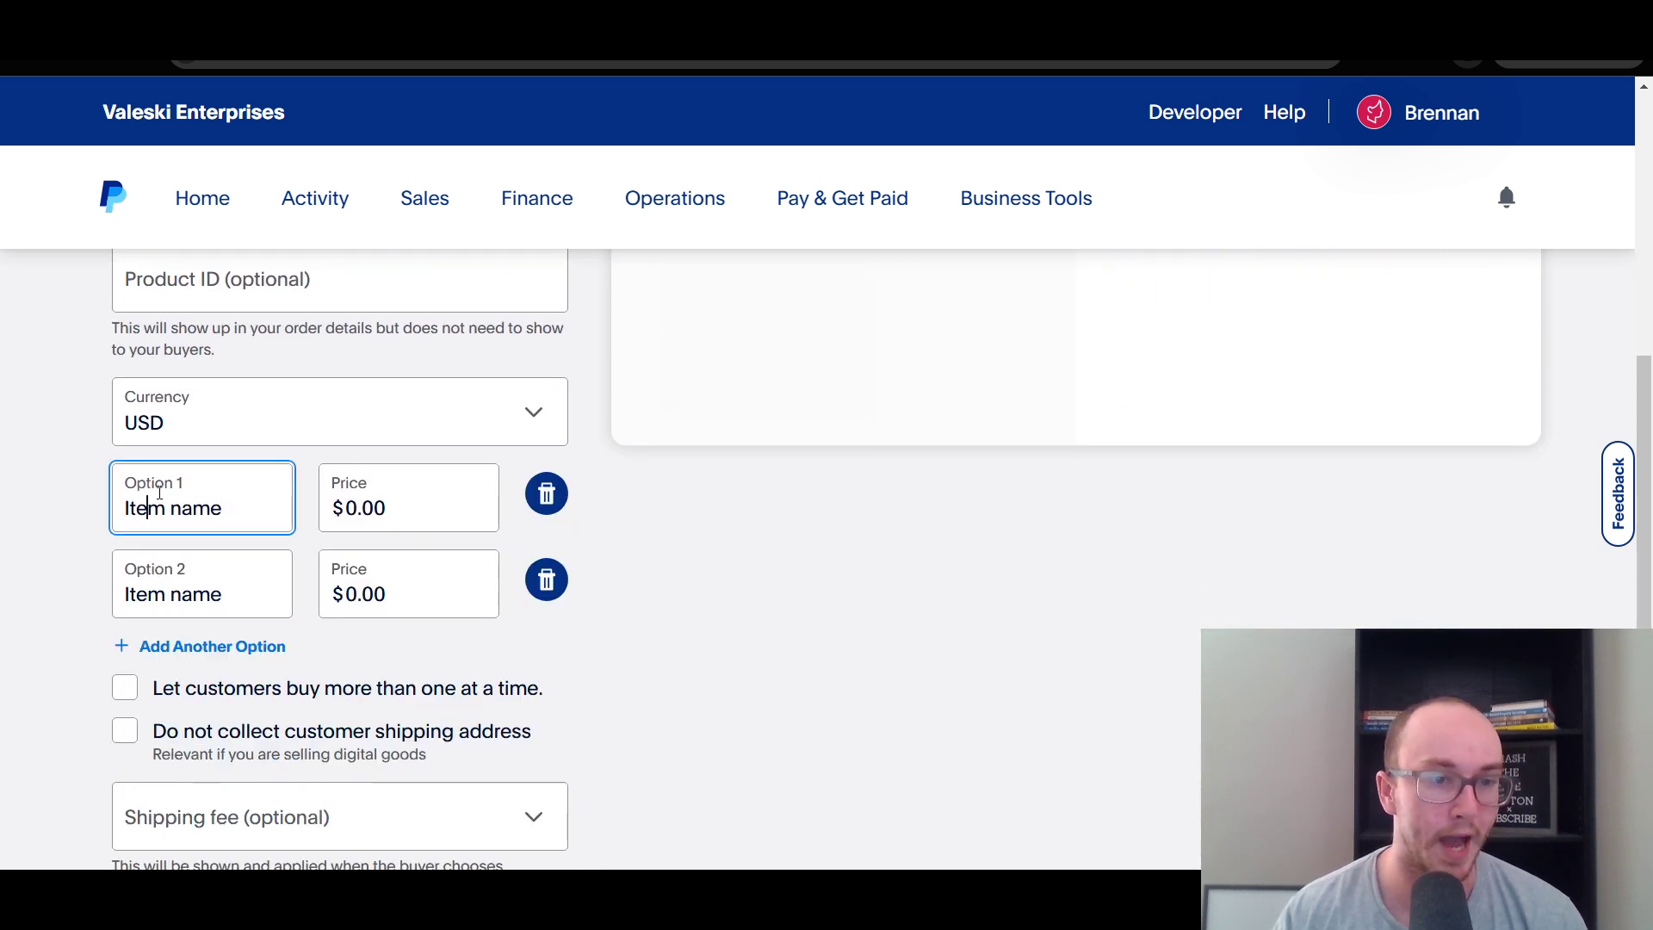
triple_click(161, 492)
type("la")
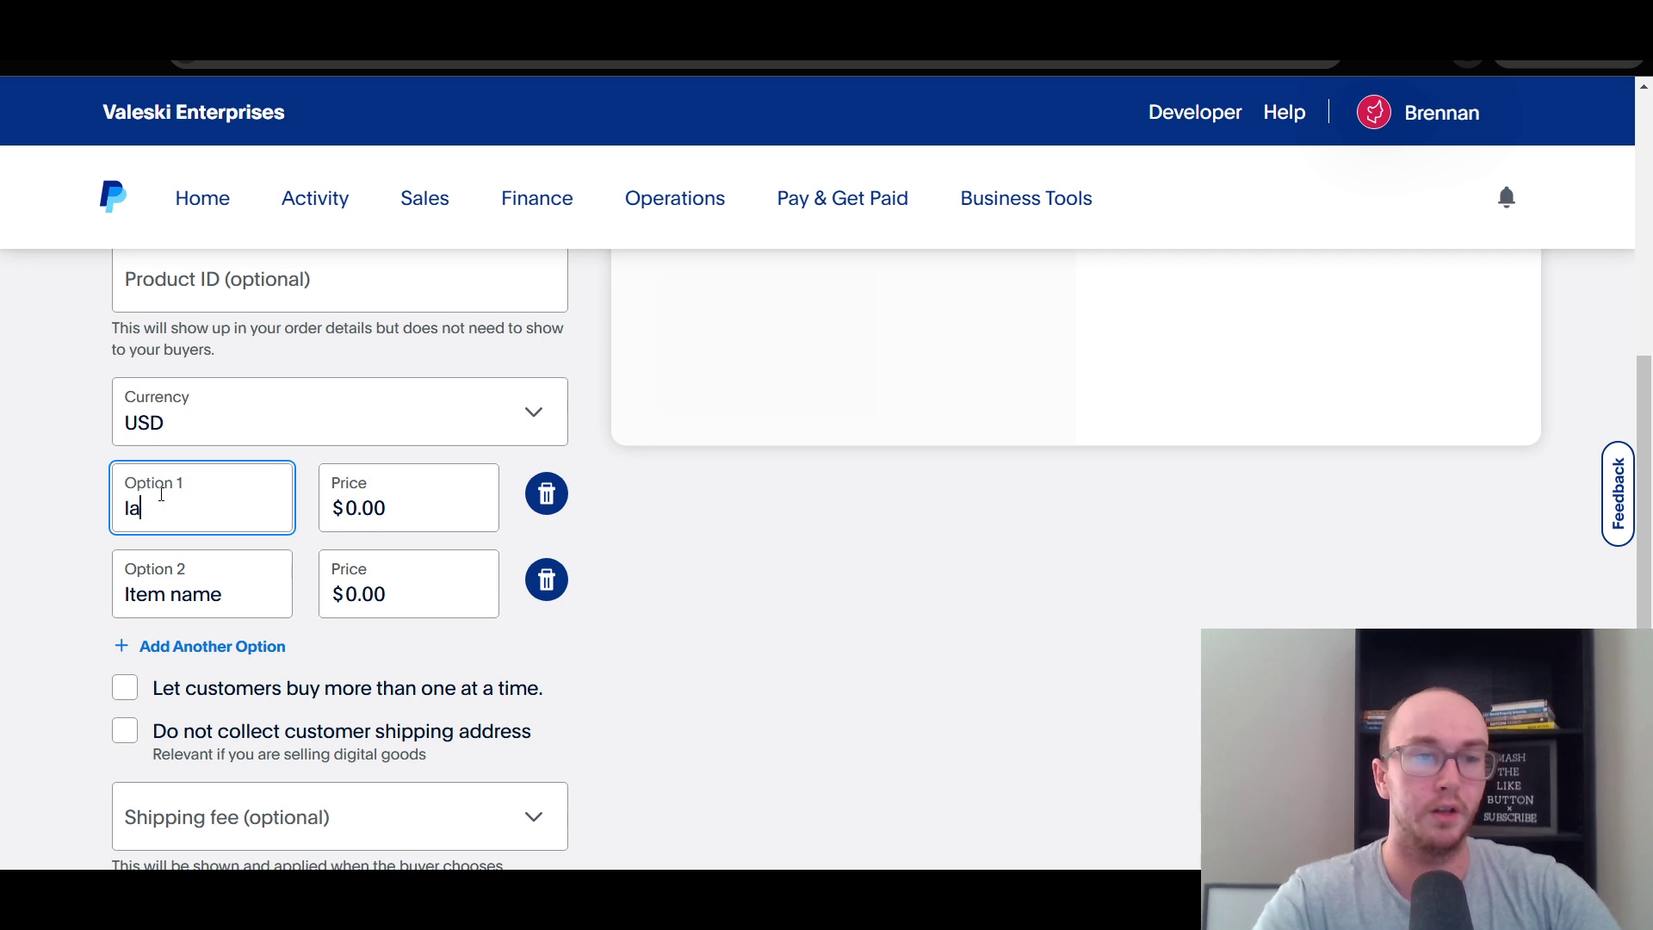
type("wn service")
triple_click(211, 594)
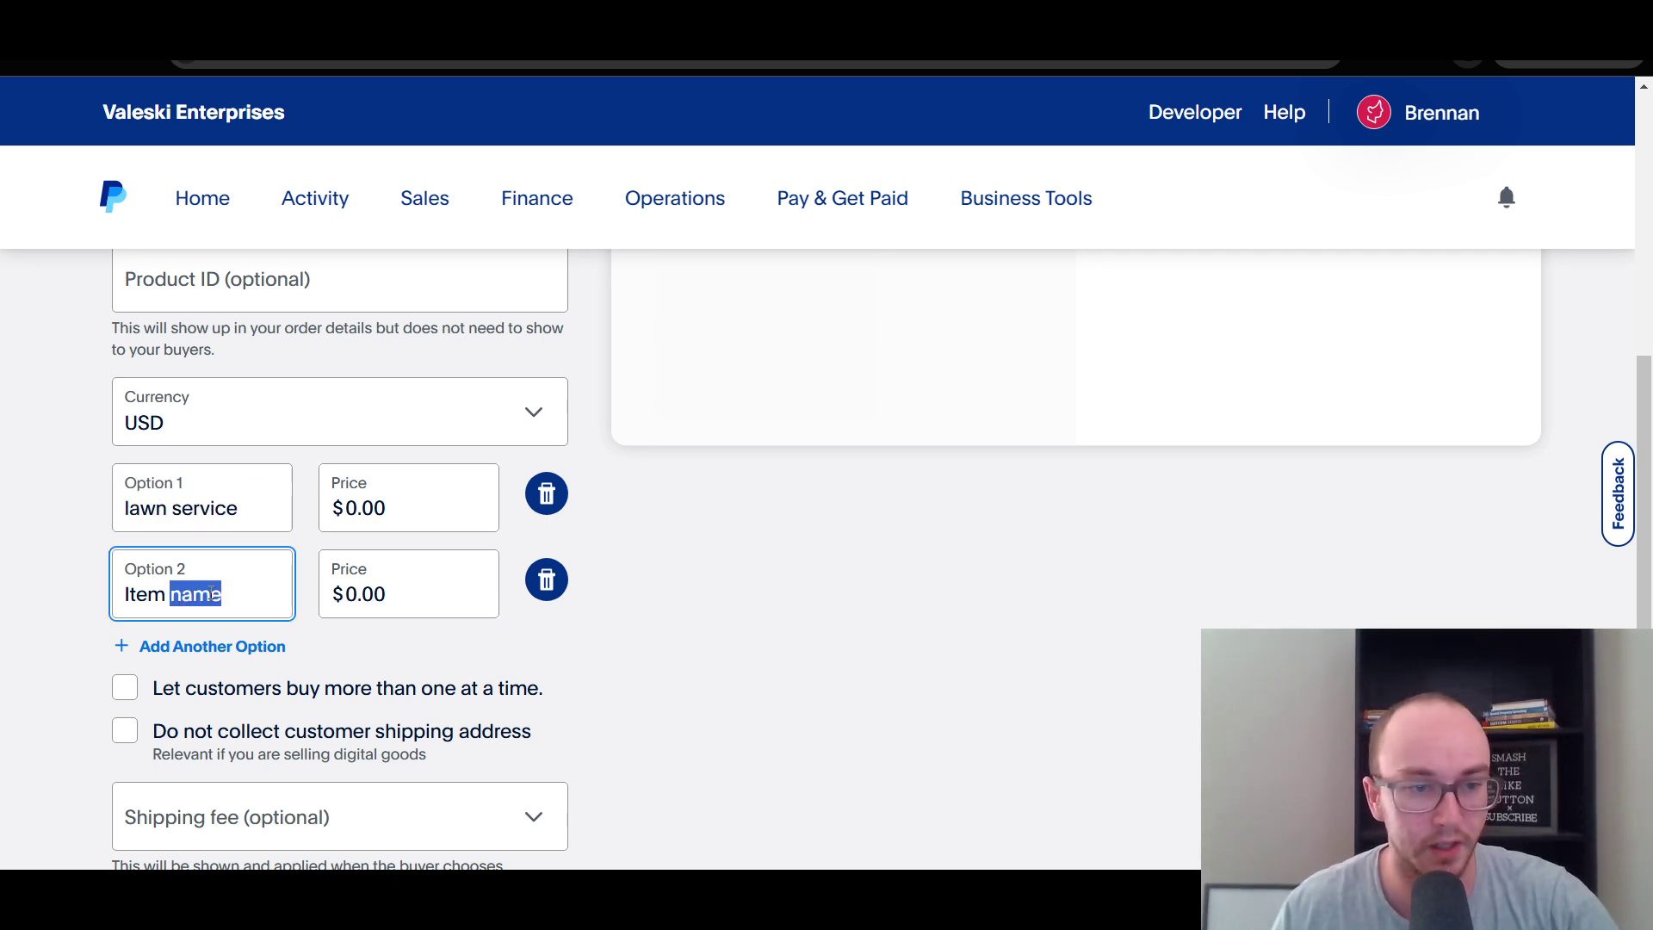
type("cut and blow")
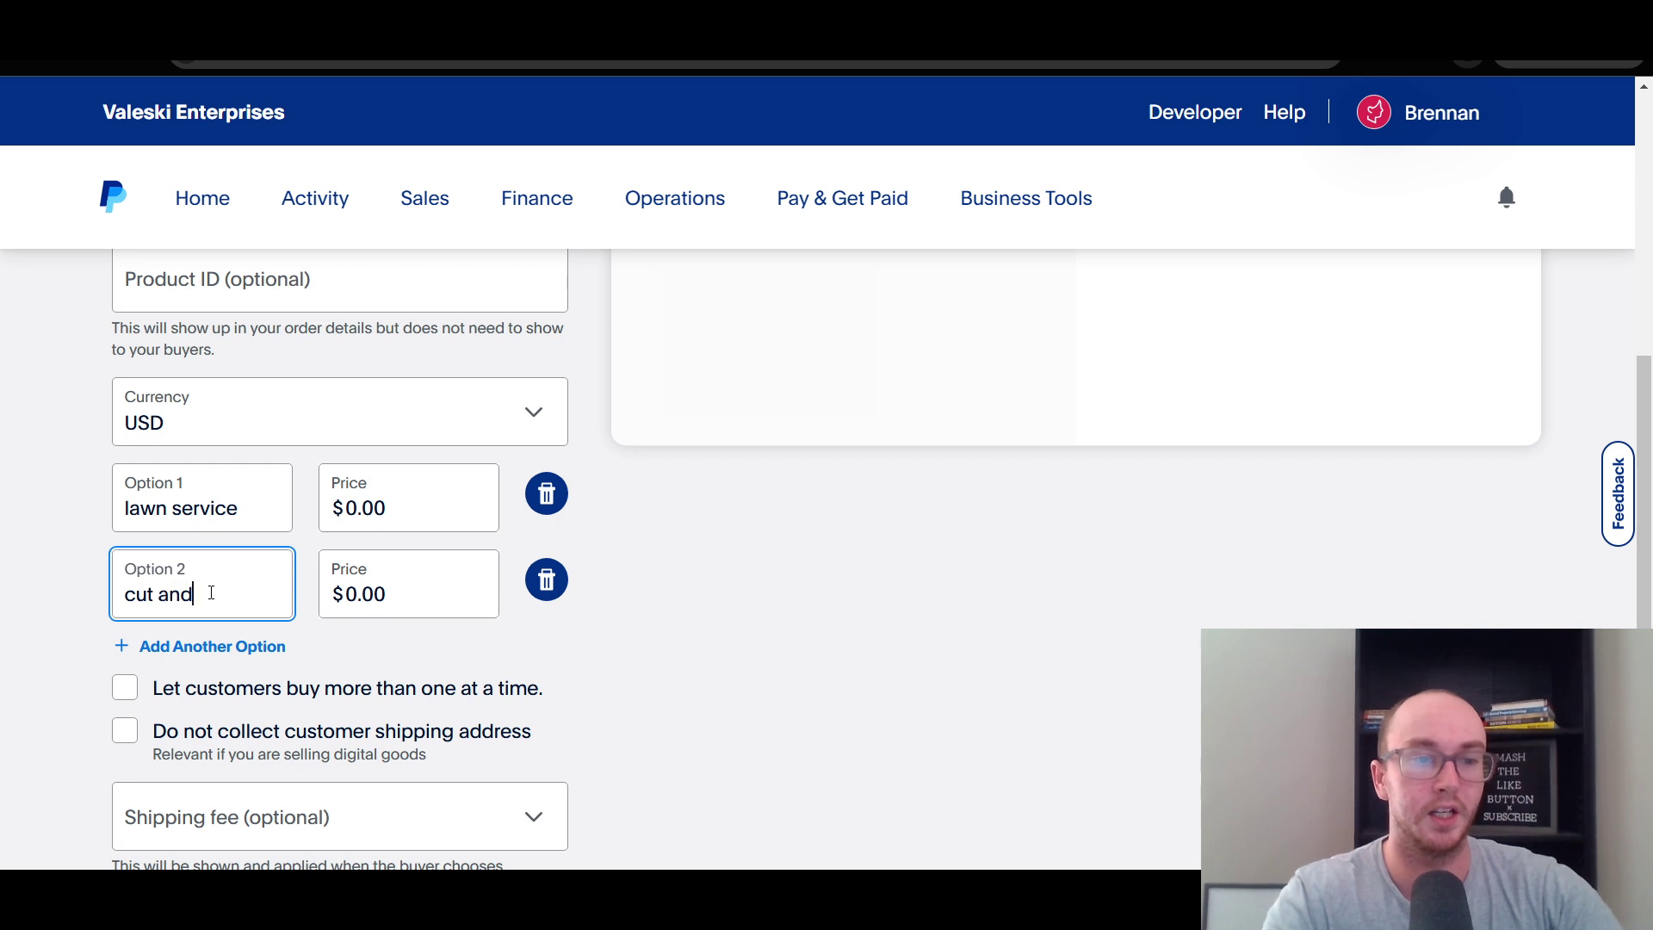
- Set the price of lawn service to $100.00 and of cut and blow to $50.00
left_click(417, 501)
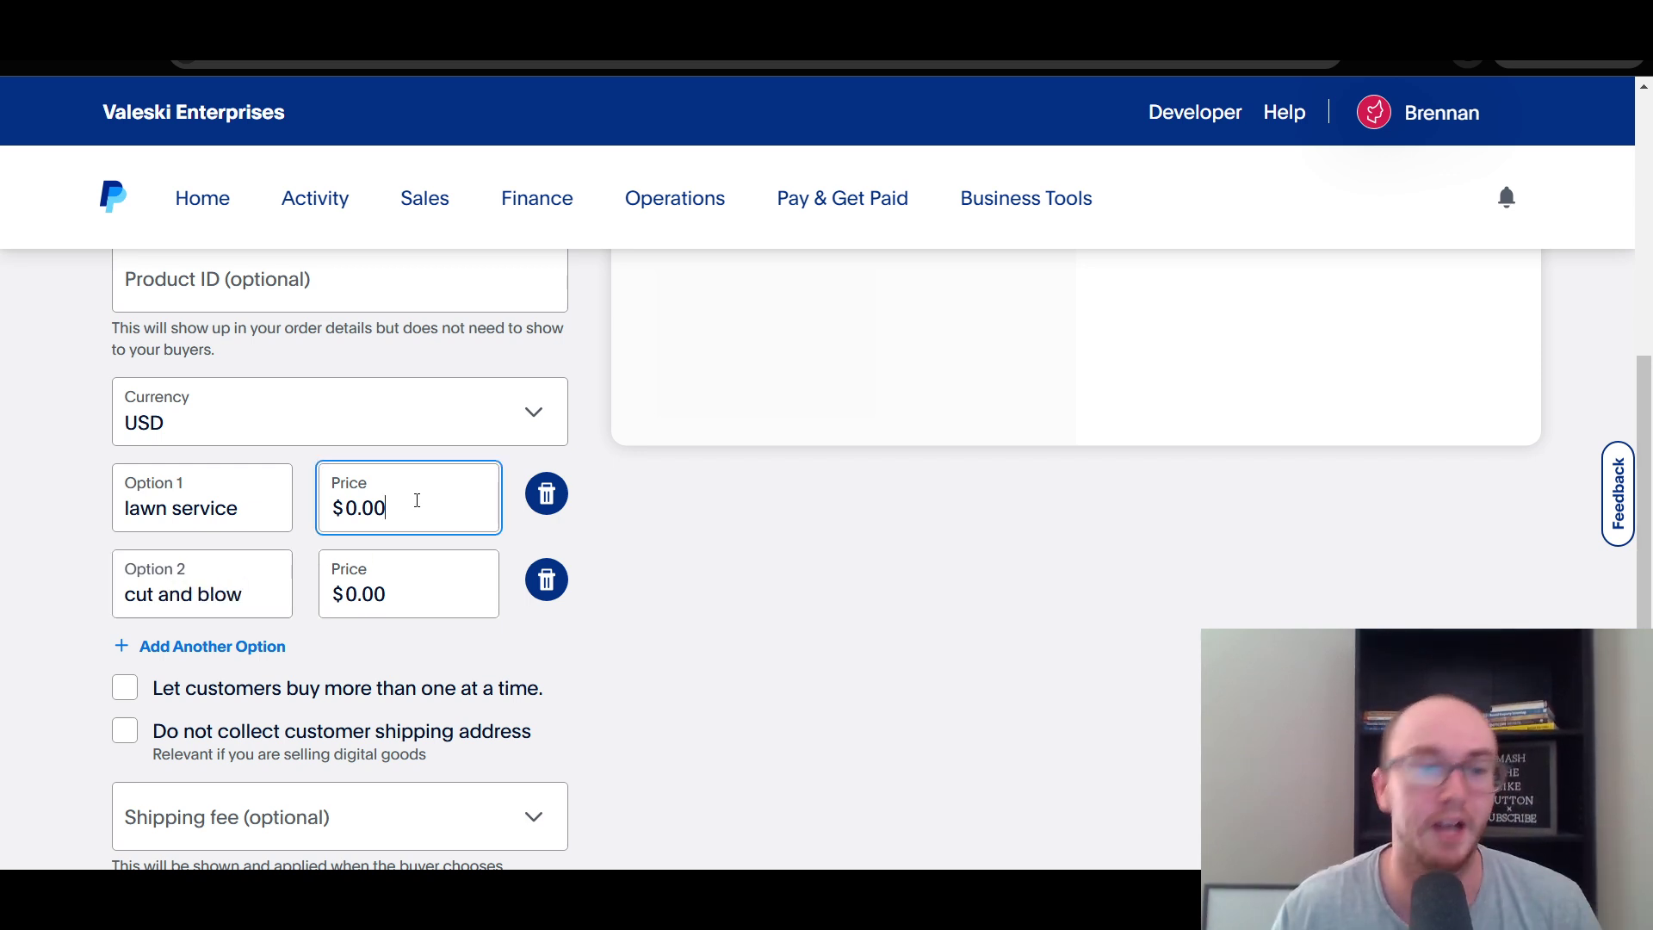
left_click_drag(387, 505, 354, 521)
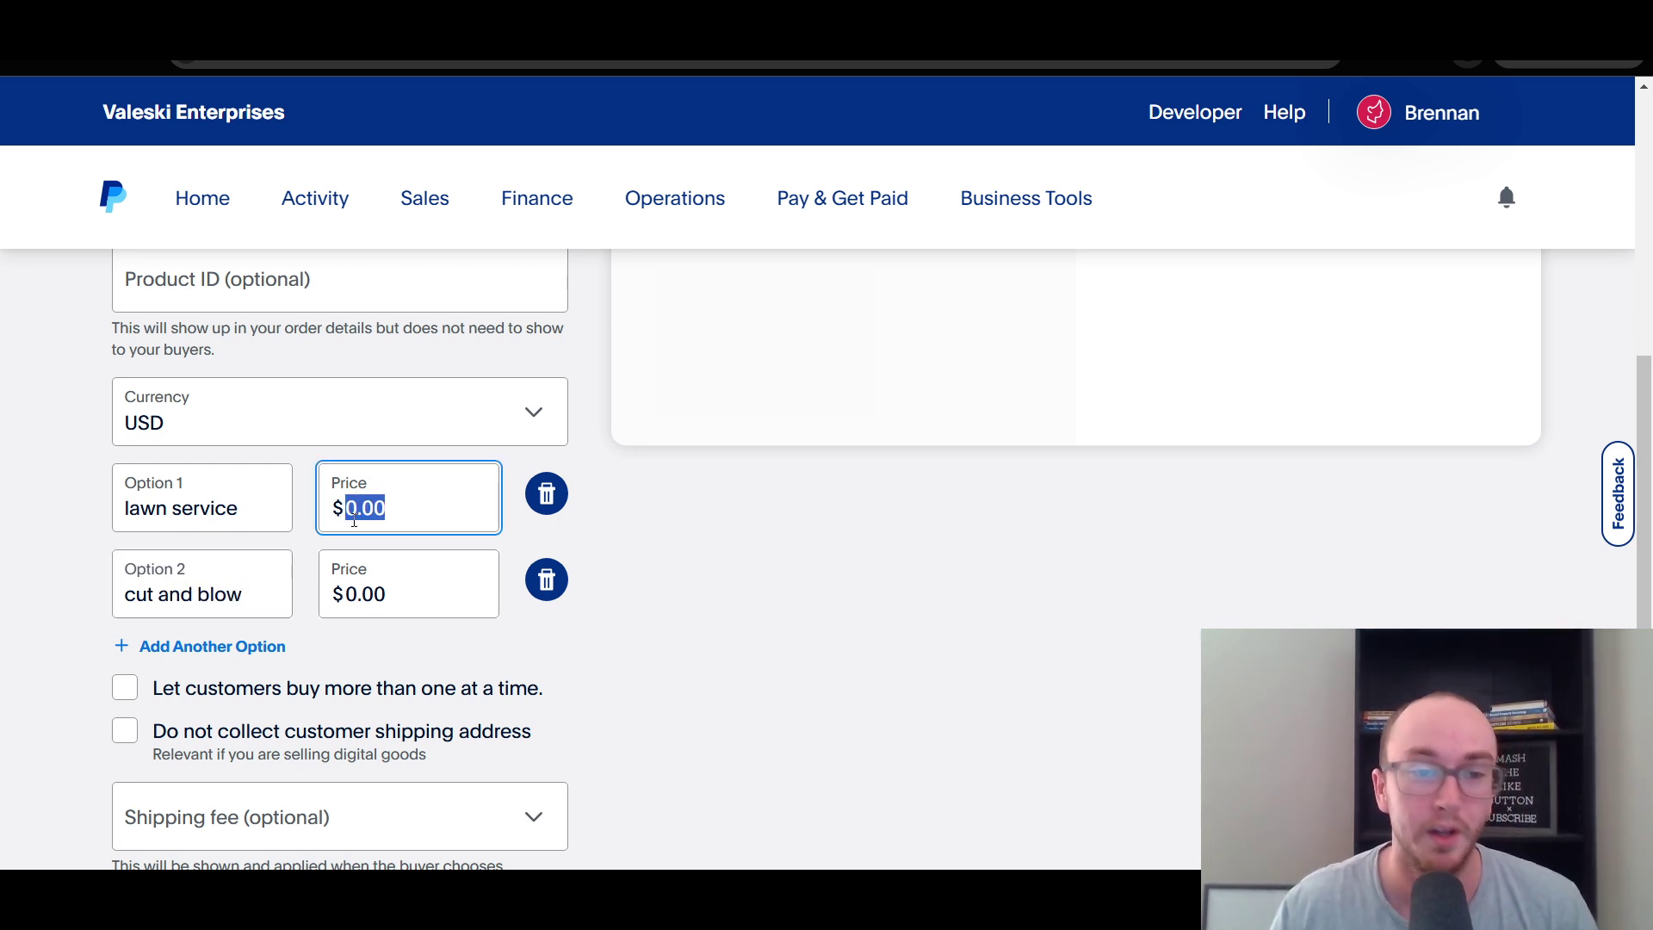
type("10")
double_click(390, 590)
type("50")
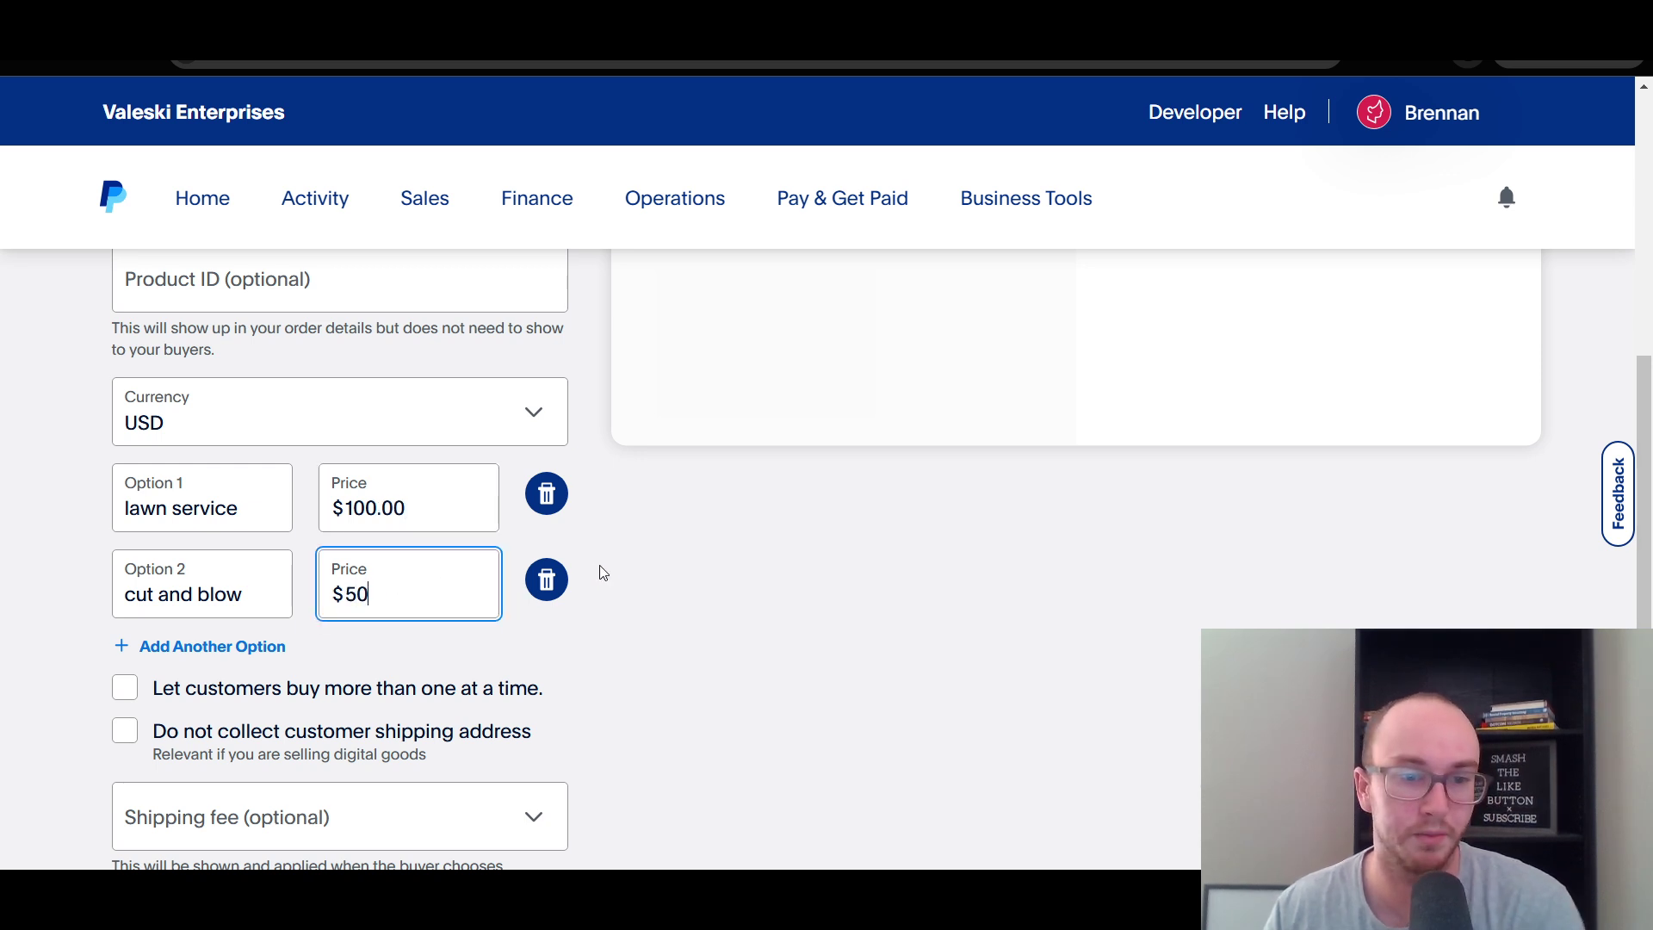
left_click(638, 560)
- Test the checkout preview's item selector by switching between the cut and blow and lawn service options
scroll(628, 550, "up", 5)
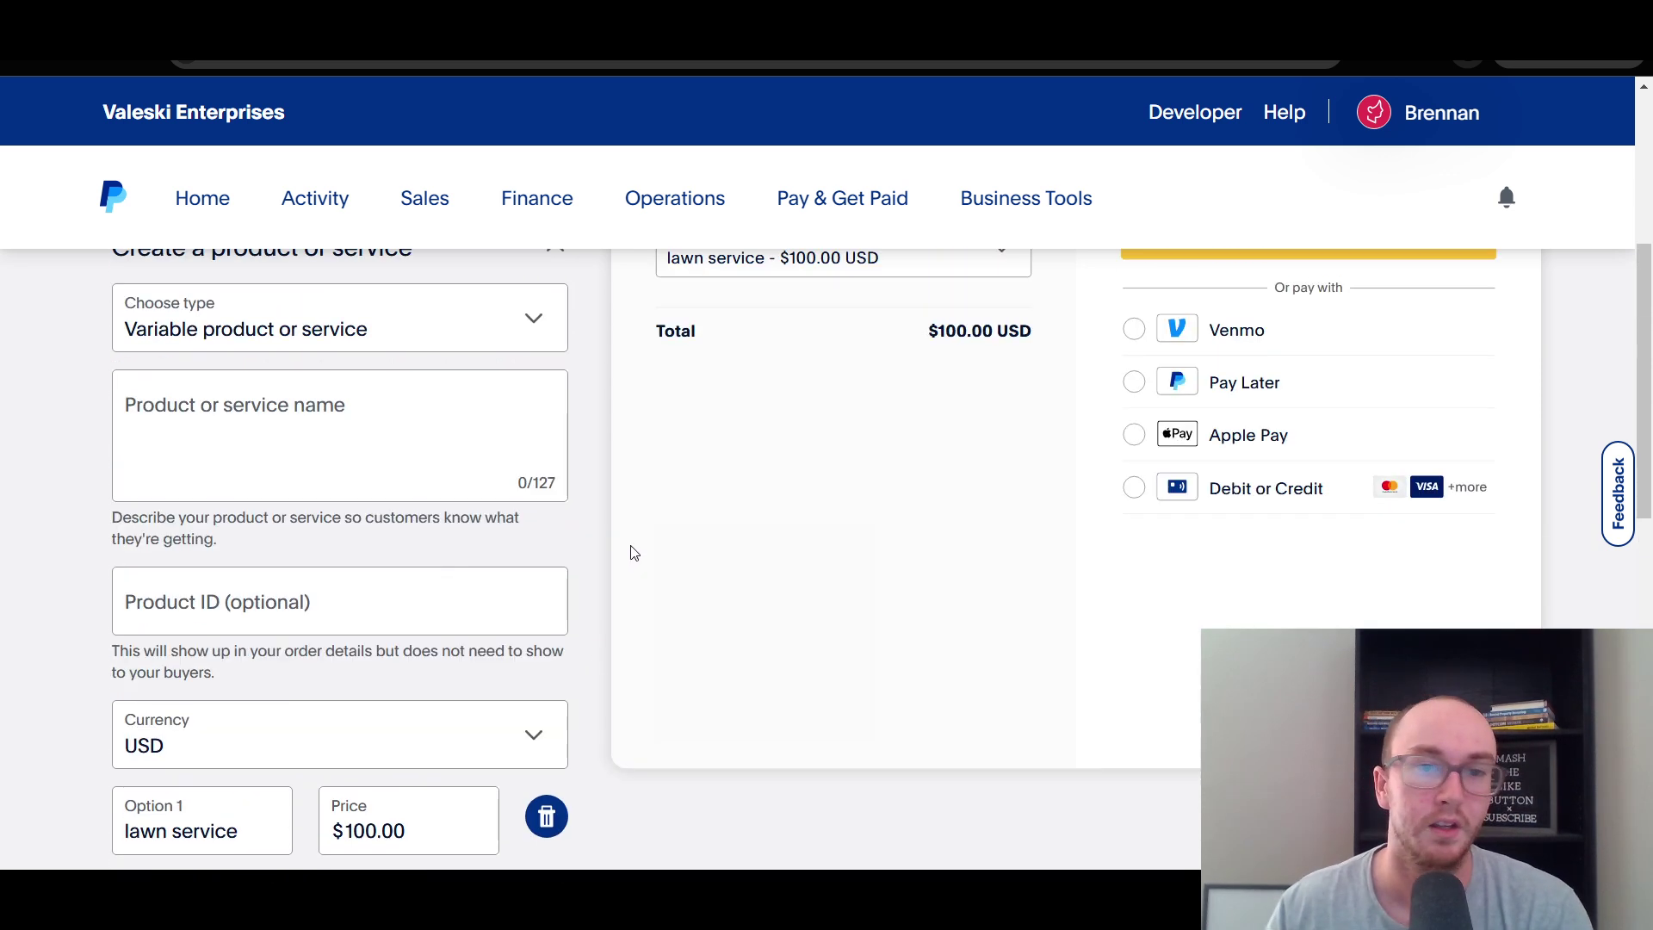
left_click(797, 382)
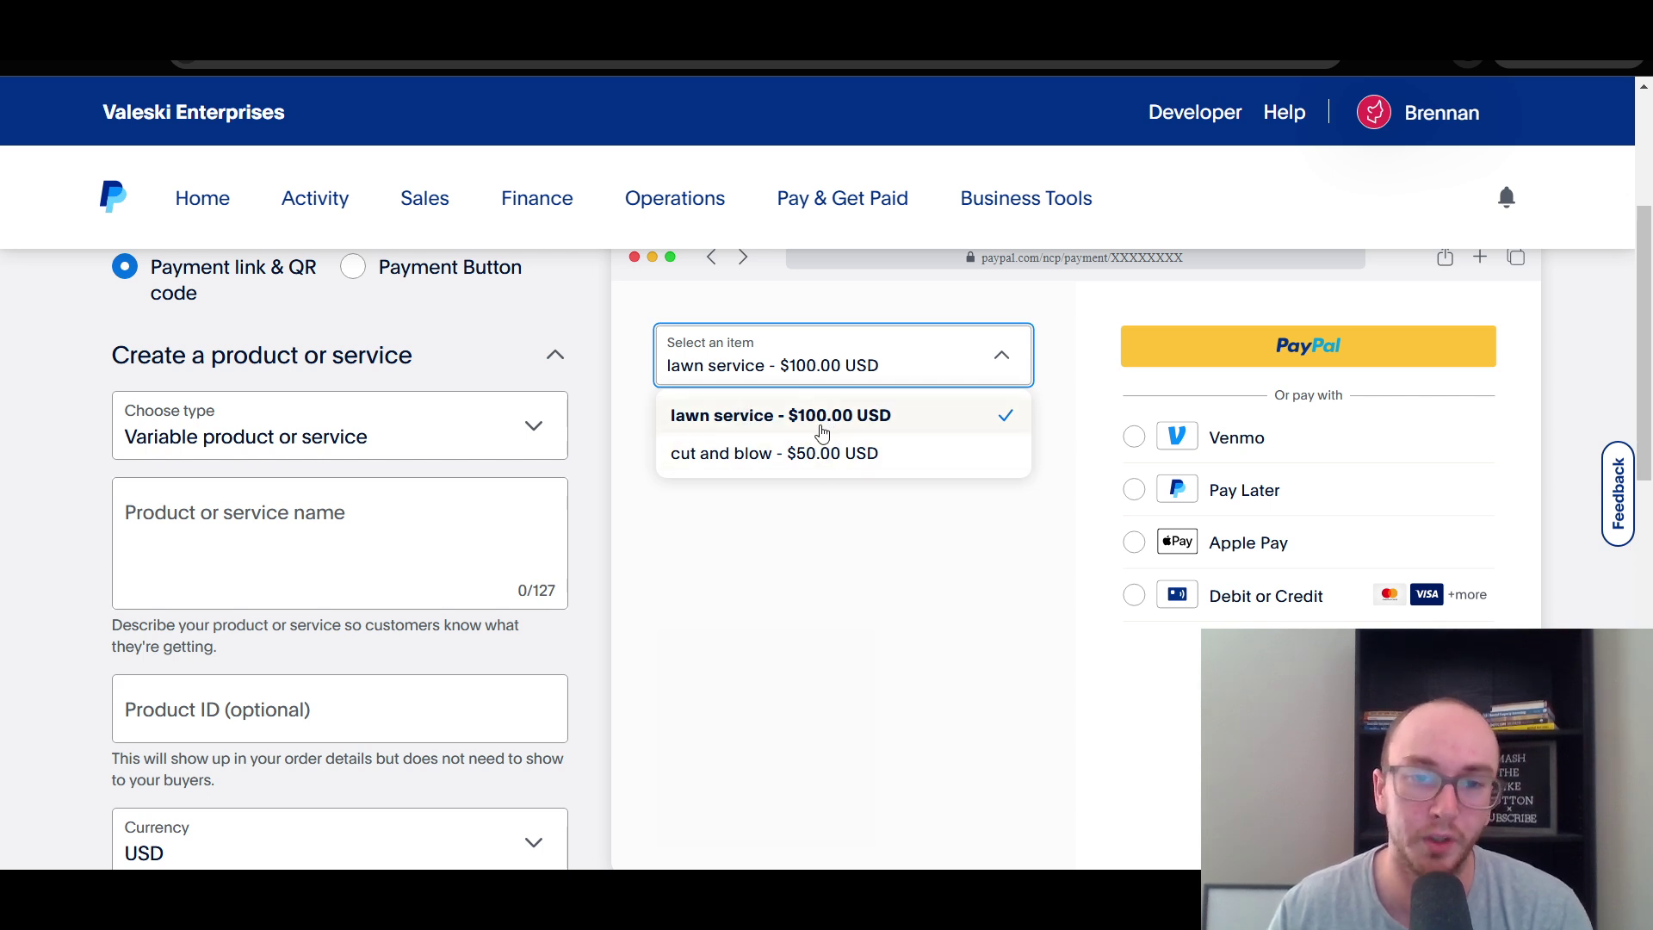
left_click(780, 455)
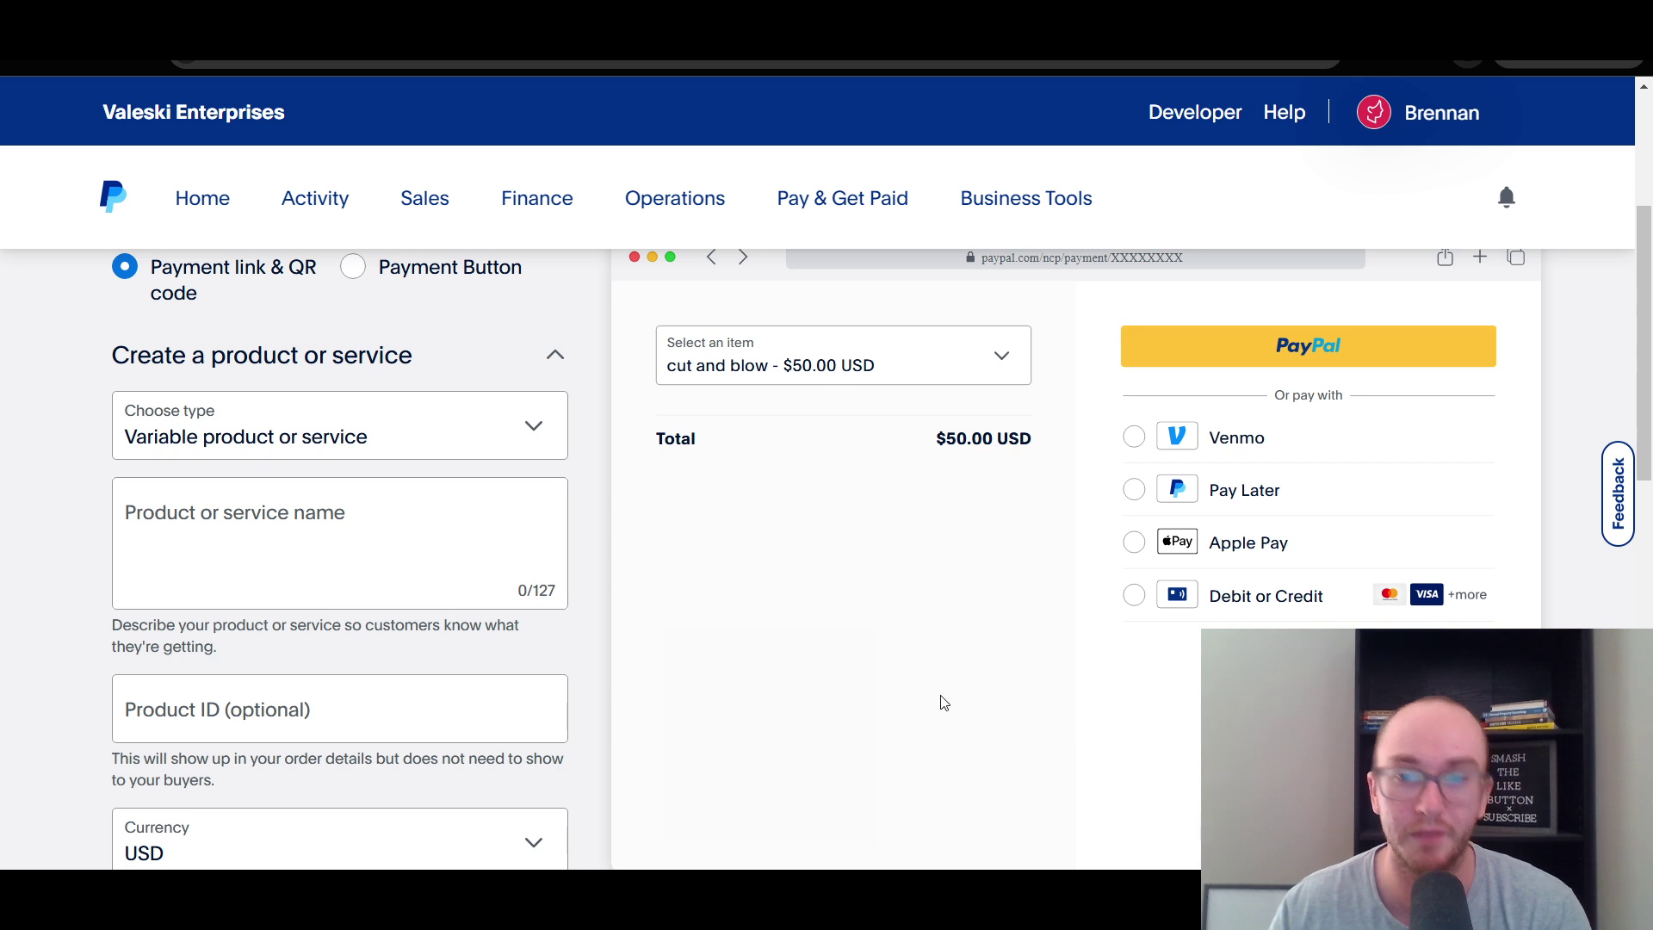
left_click(848, 361)
left_click(885, 372)
left_click(885, 372)
left_click(889, 413)
left_click(897, 365)
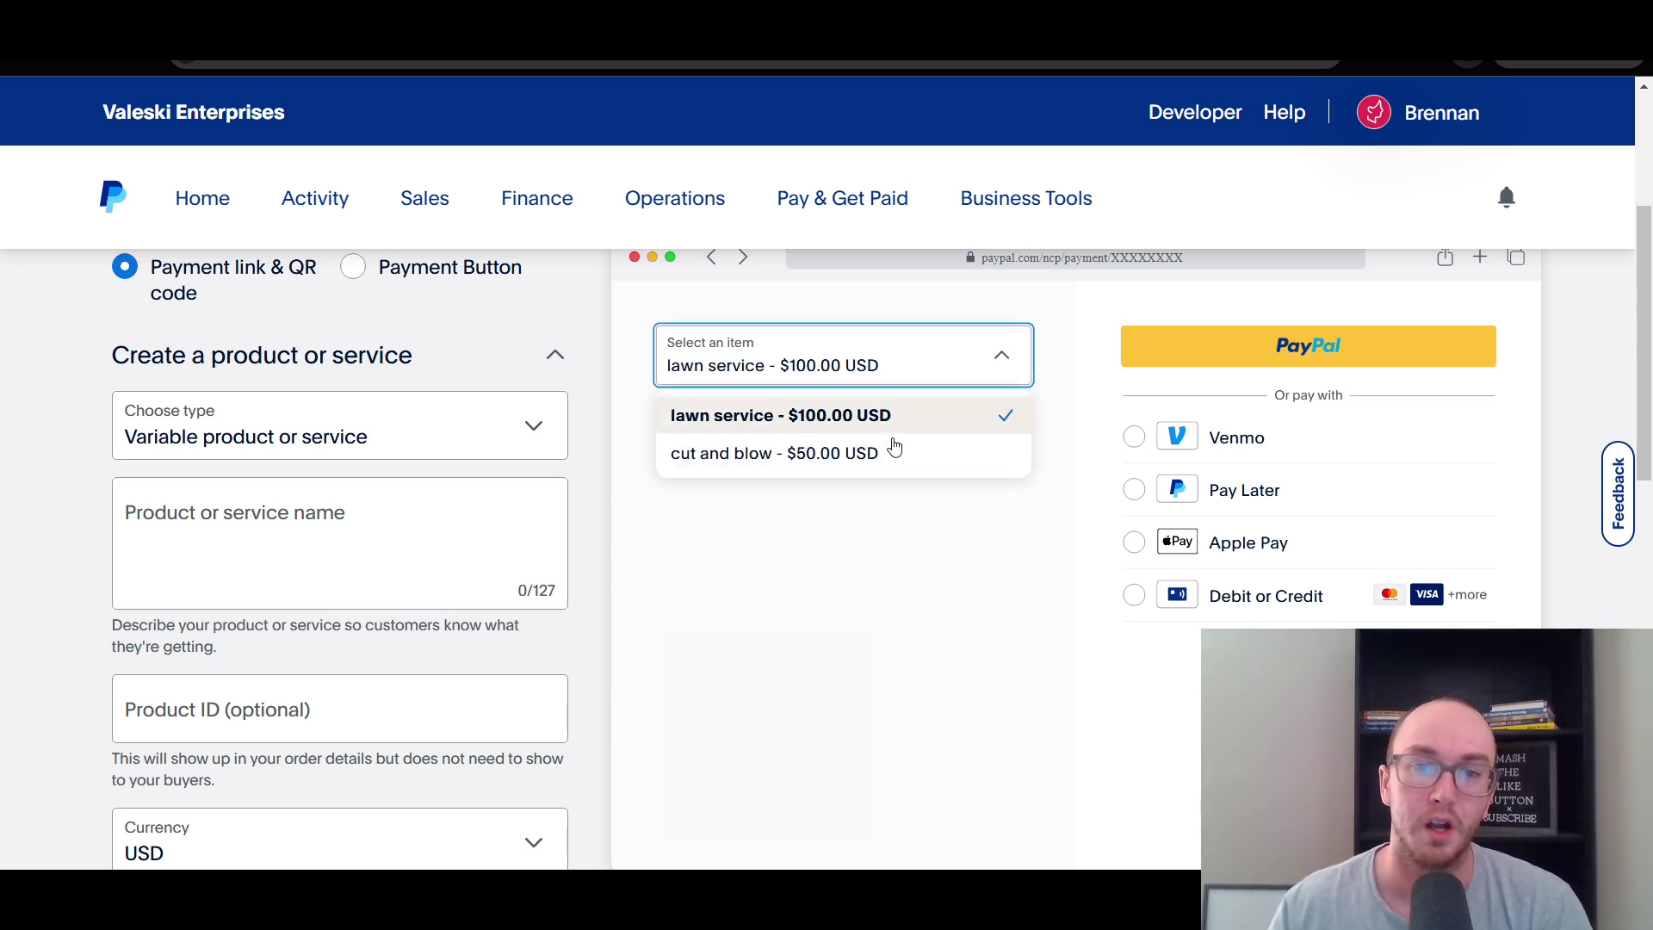
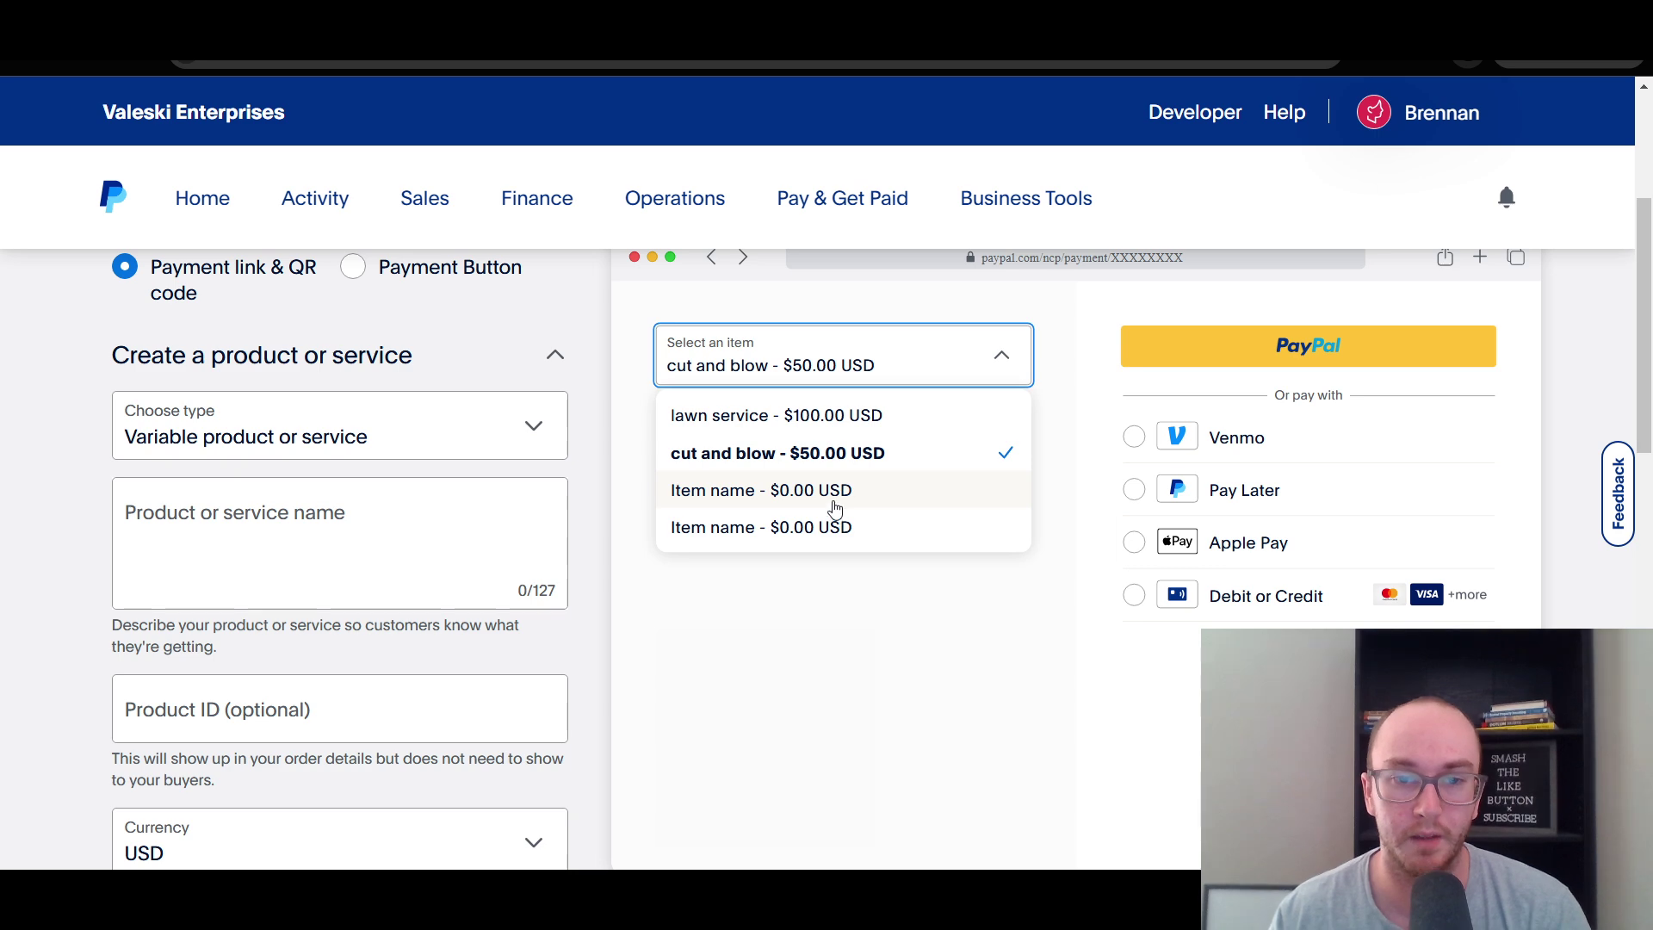
- Examine the four product options and the quantity, shipping, tax and customer note settings below them
left_click(826, 638)
scroll(713, 665, "down", 4)
scroll(713, 665, "down", 1)
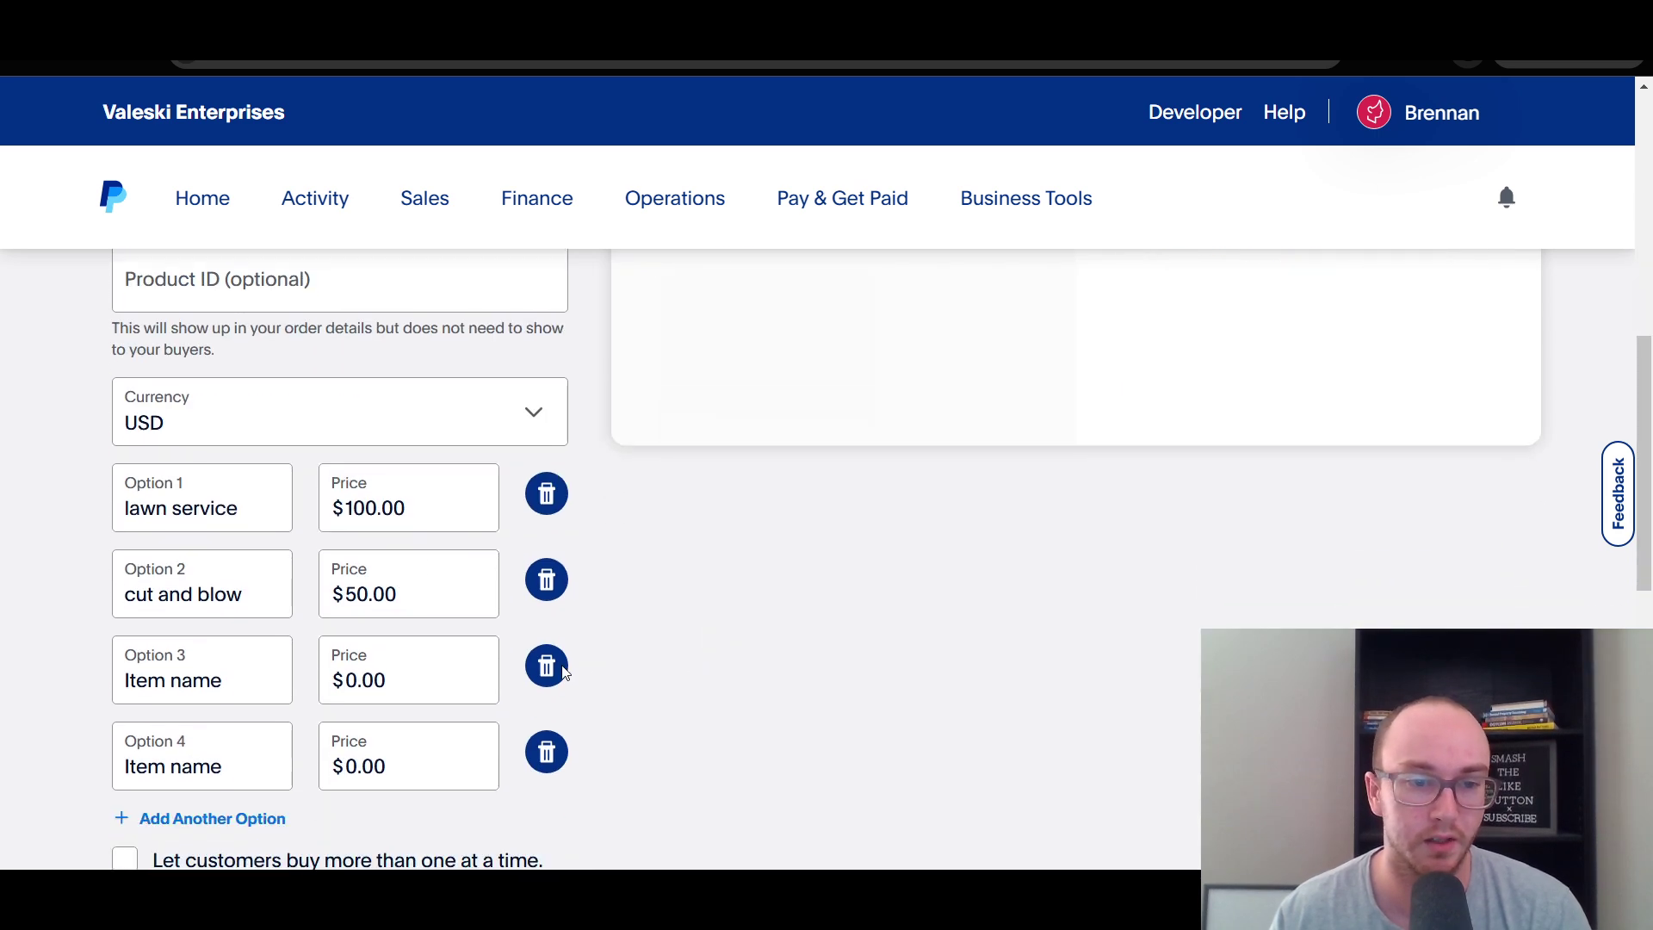
scroll(569, 749, "down", 3)
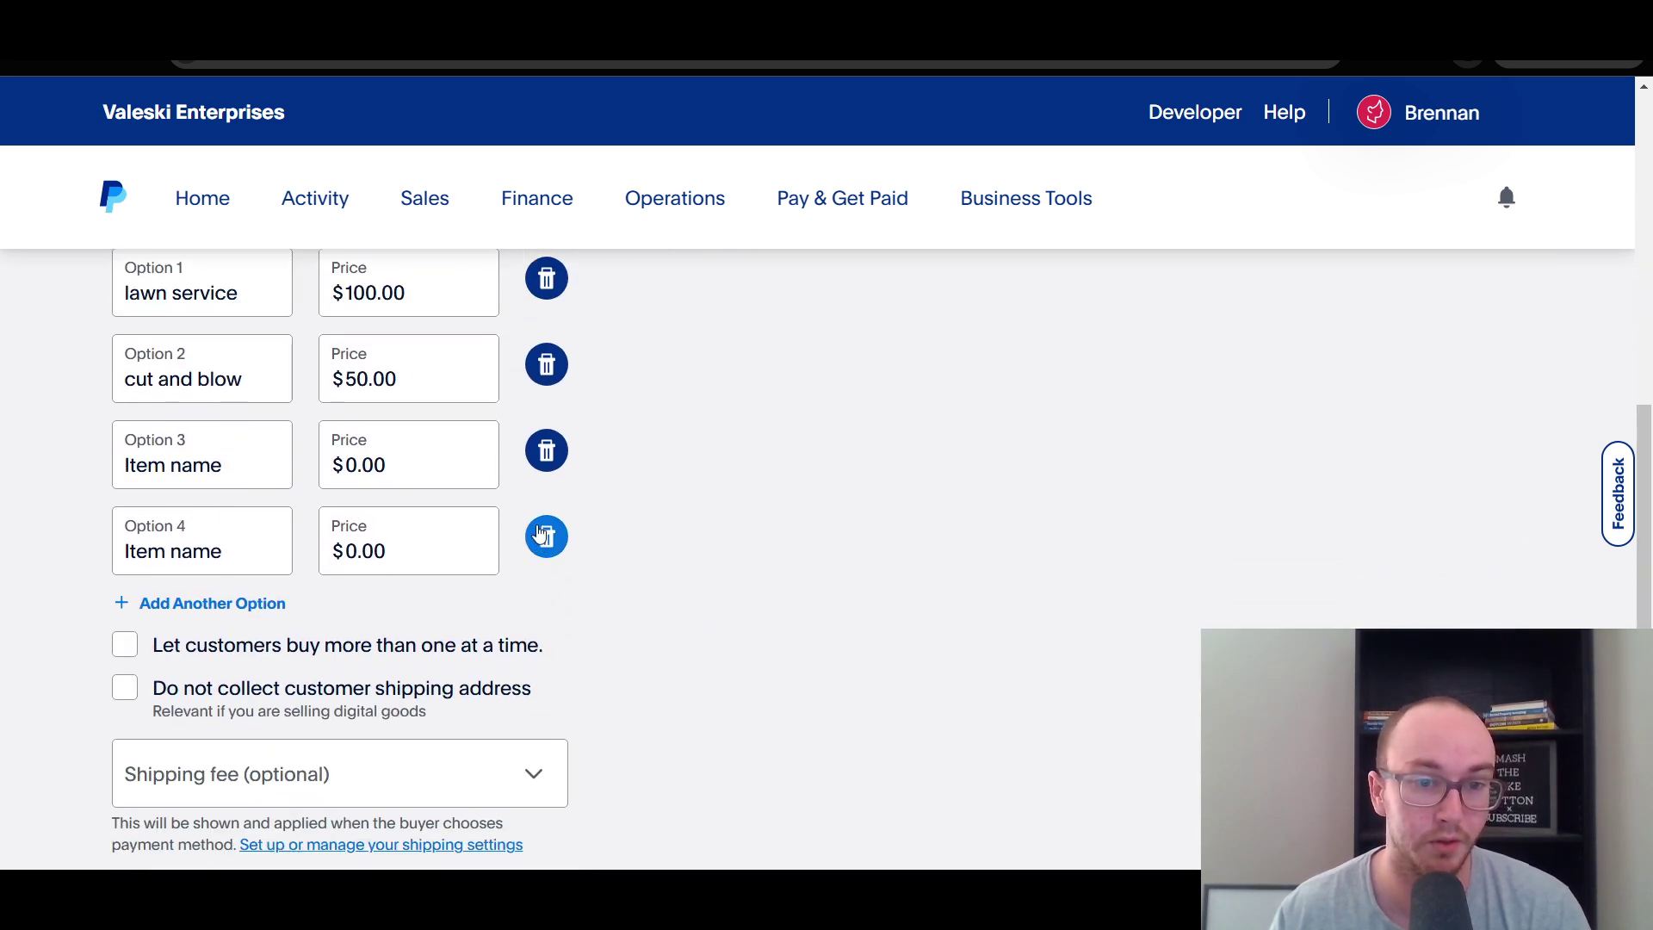
scroll(620, 756, "down", 4)
scroll(620, 757, "up", 2)
scroll(620, 756, "down", 3)
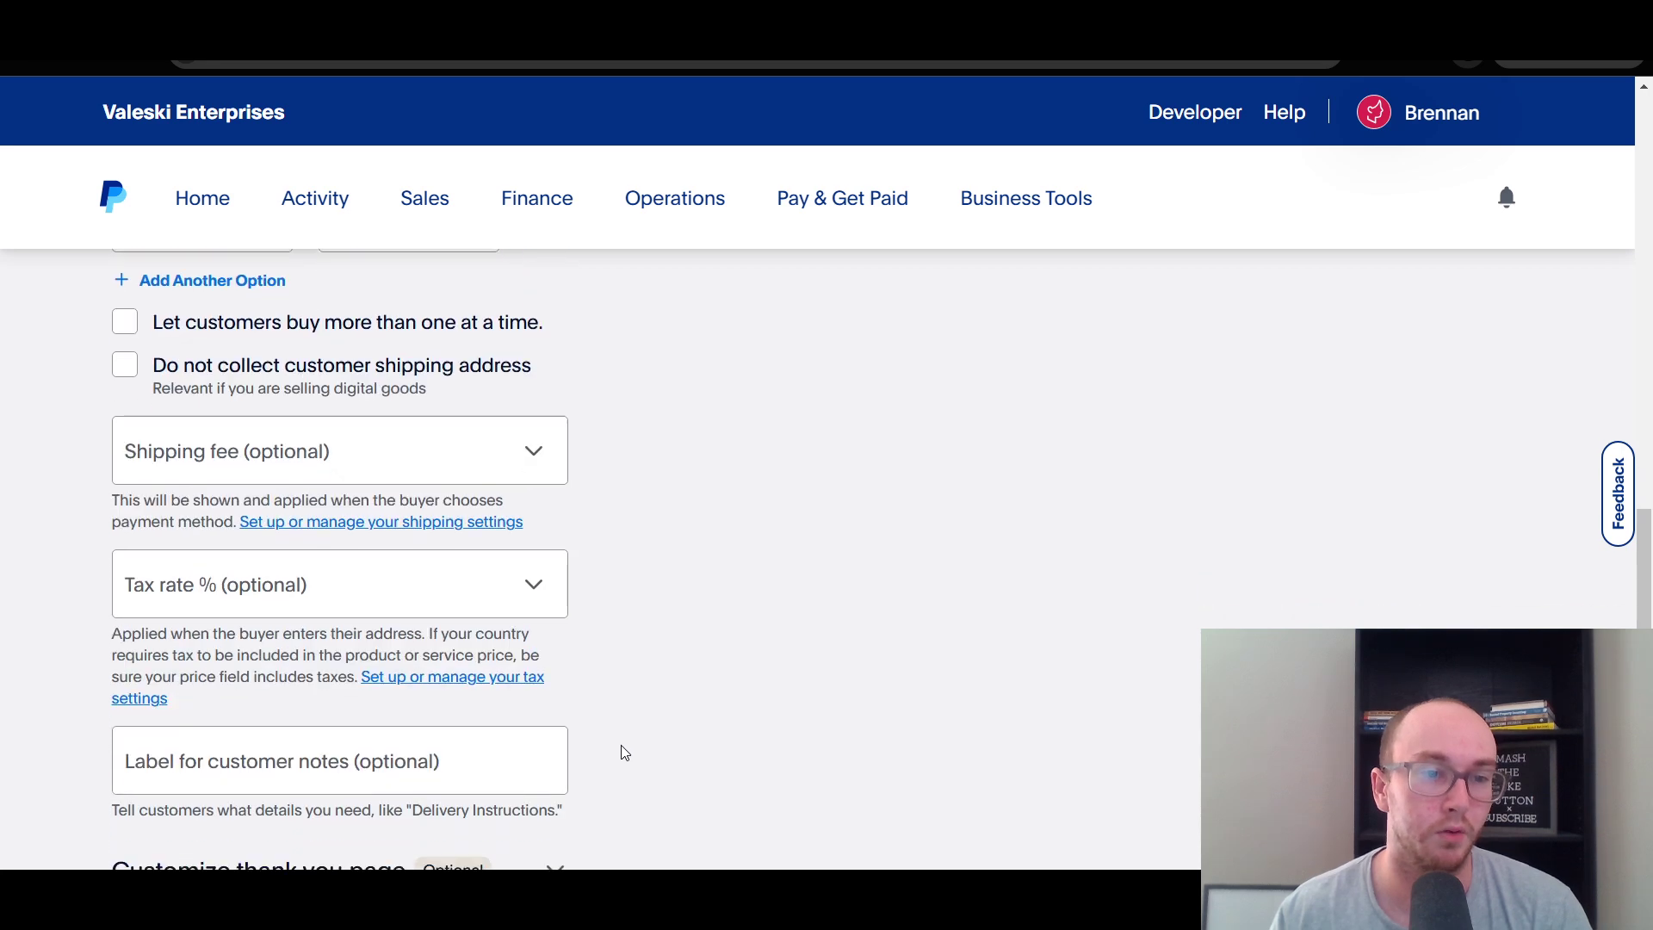
scroll(622, 749, "down", 2)
scroll(620, 746, "up", 15)
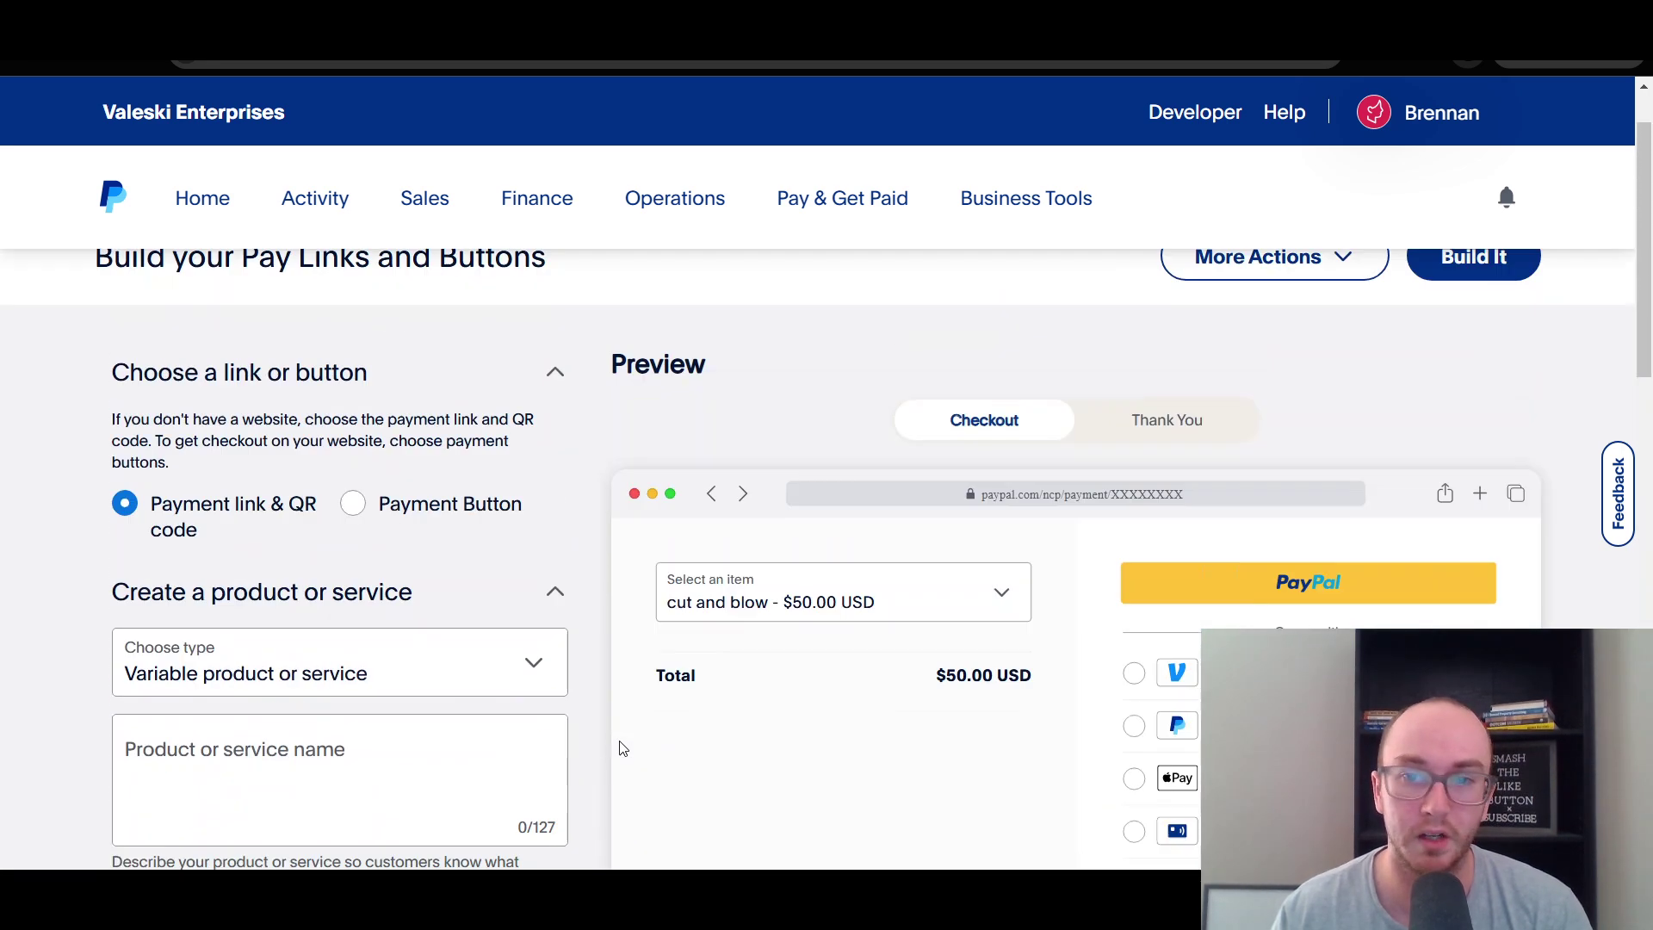
- Name the variable product "lawn" and try to build the payment link
left_click(1455, 348)
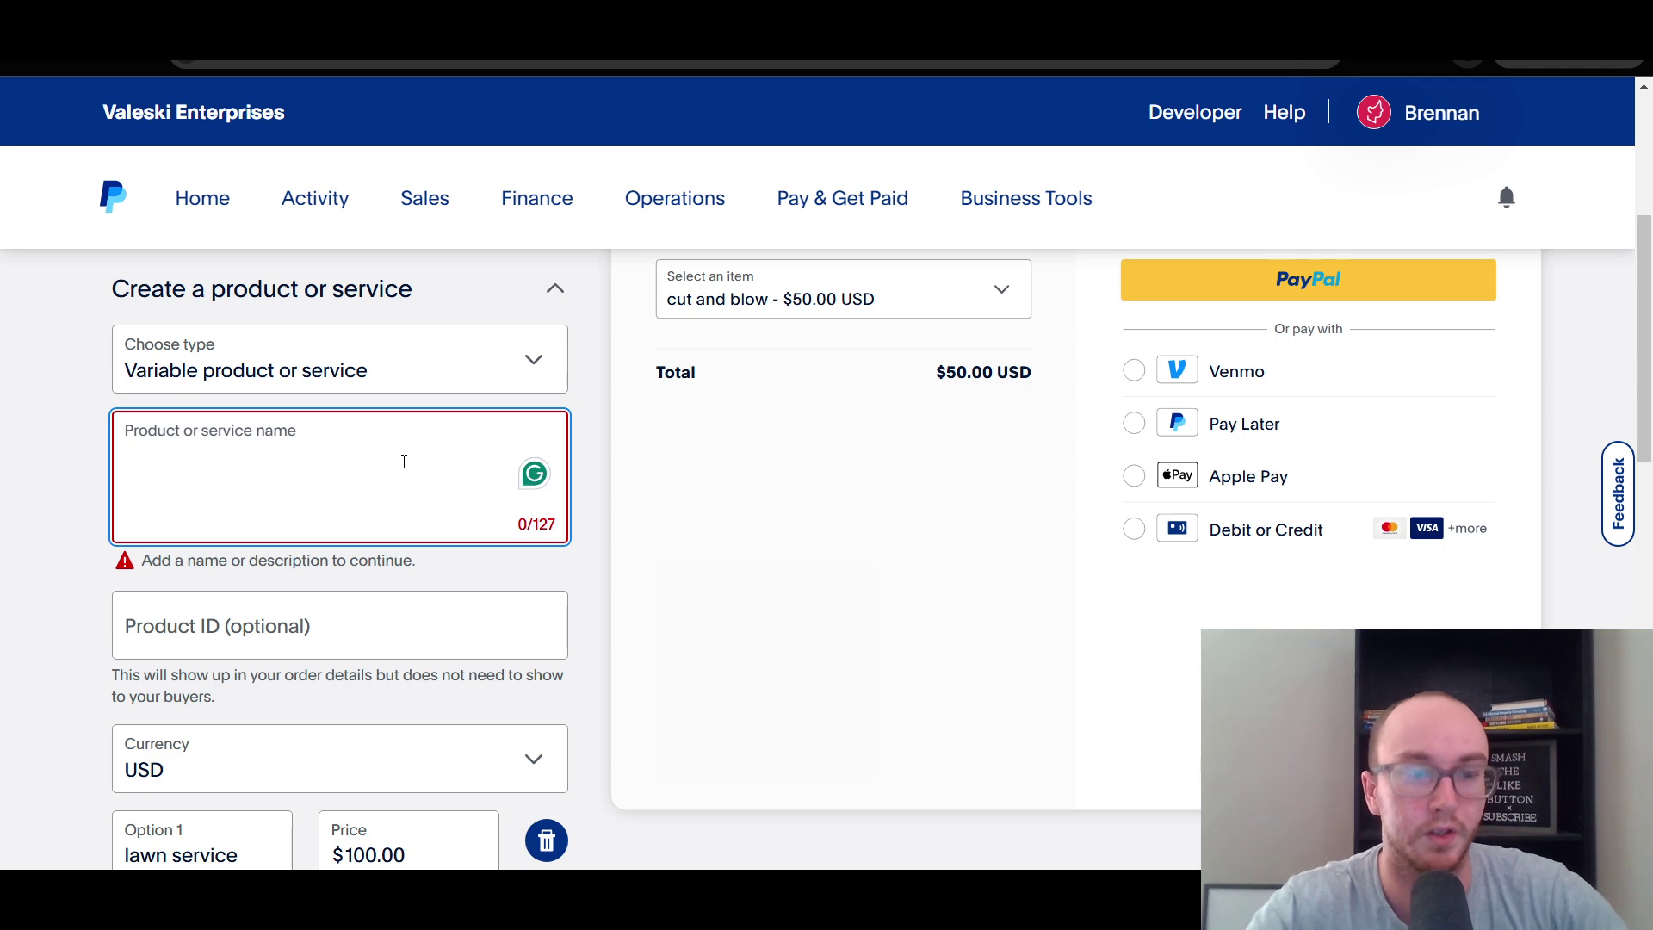
type("lawn")
scroll(770, 480, "up", 3)
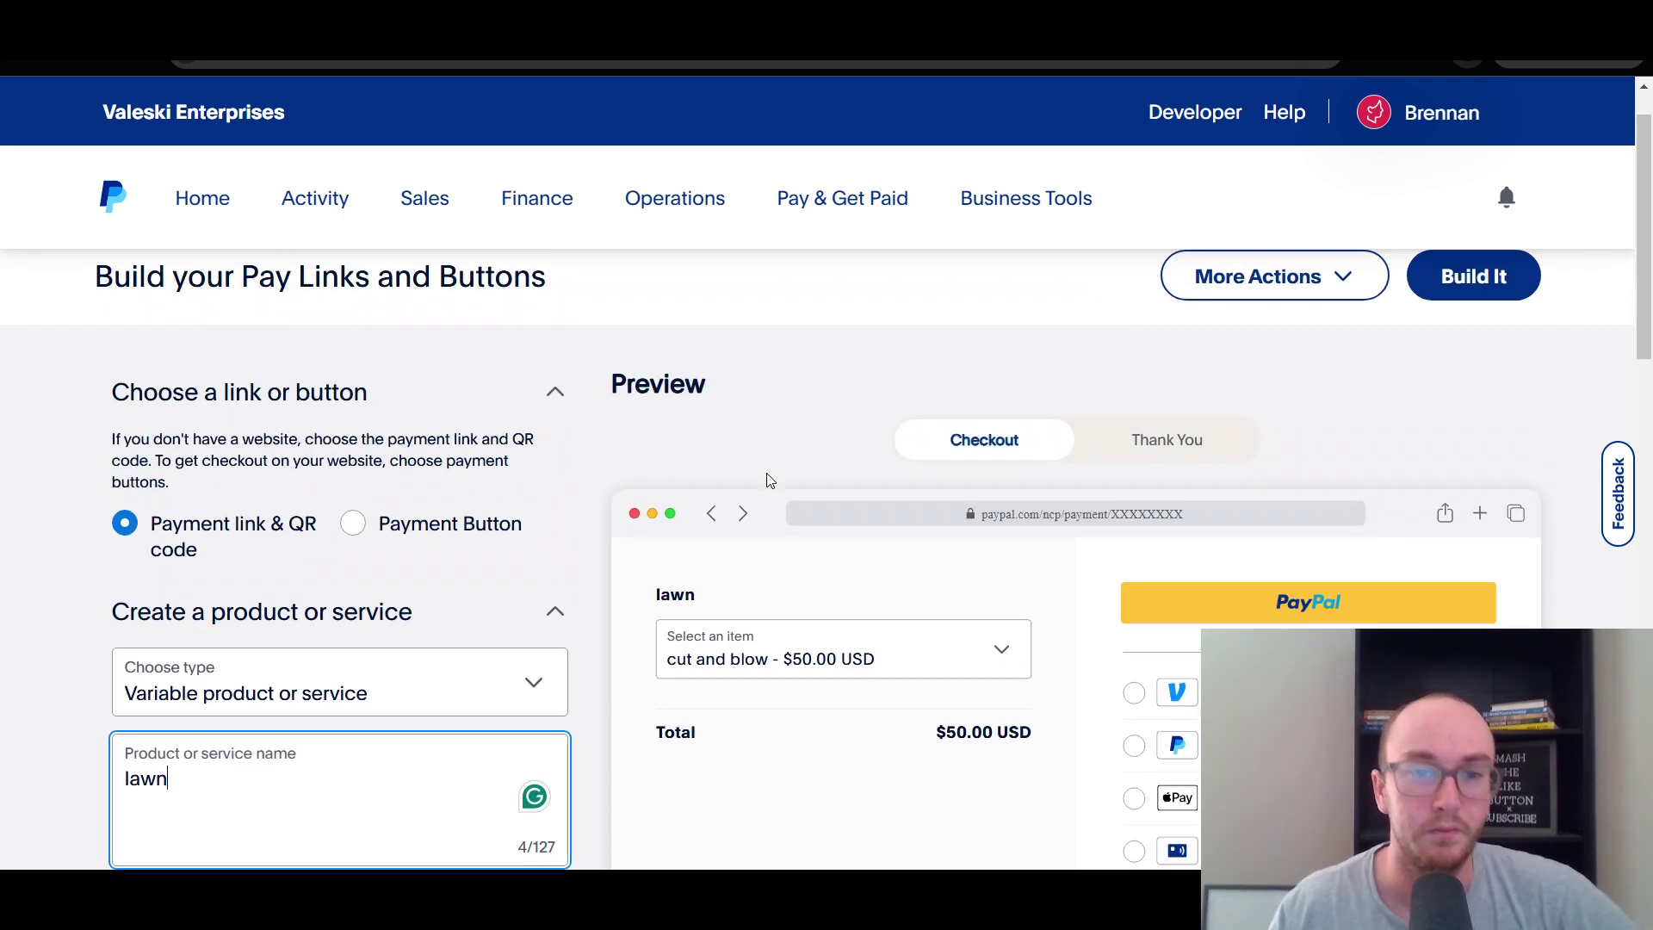
scroll(1307, 538, "down", 3)
scroll(1377, 430, "up", 3)
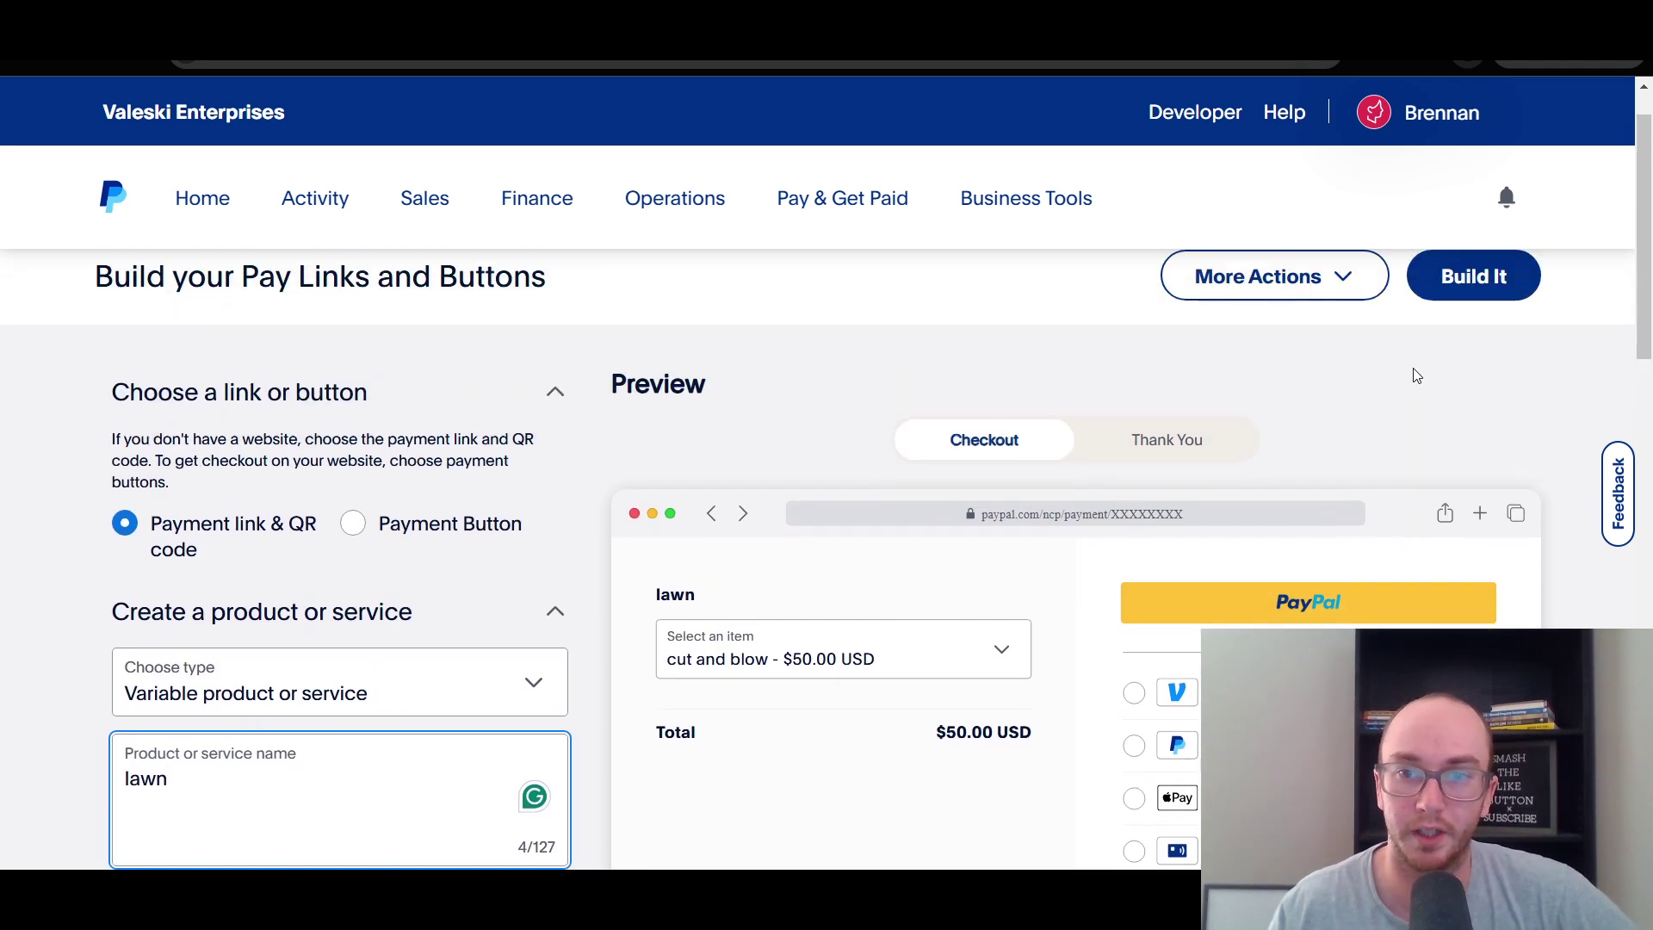
left_click(1455, 280)
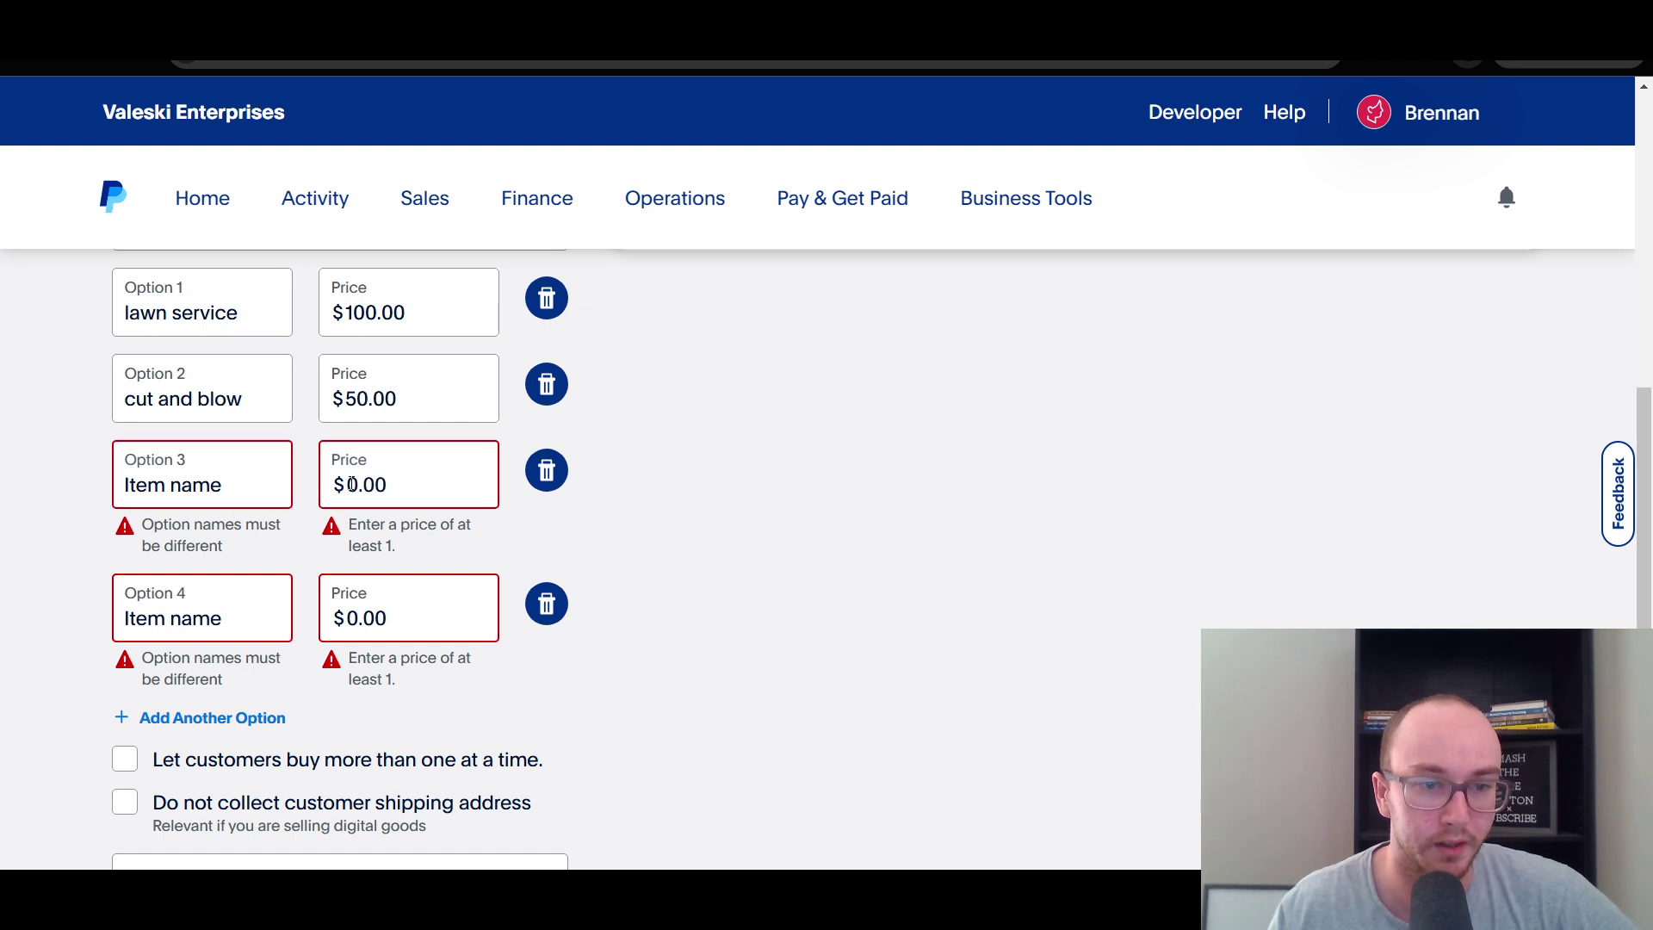
- Set the prices of option 3 and option 4 to $1.00 each
left_click_drag(394, 485, 347, 491)
type("1")
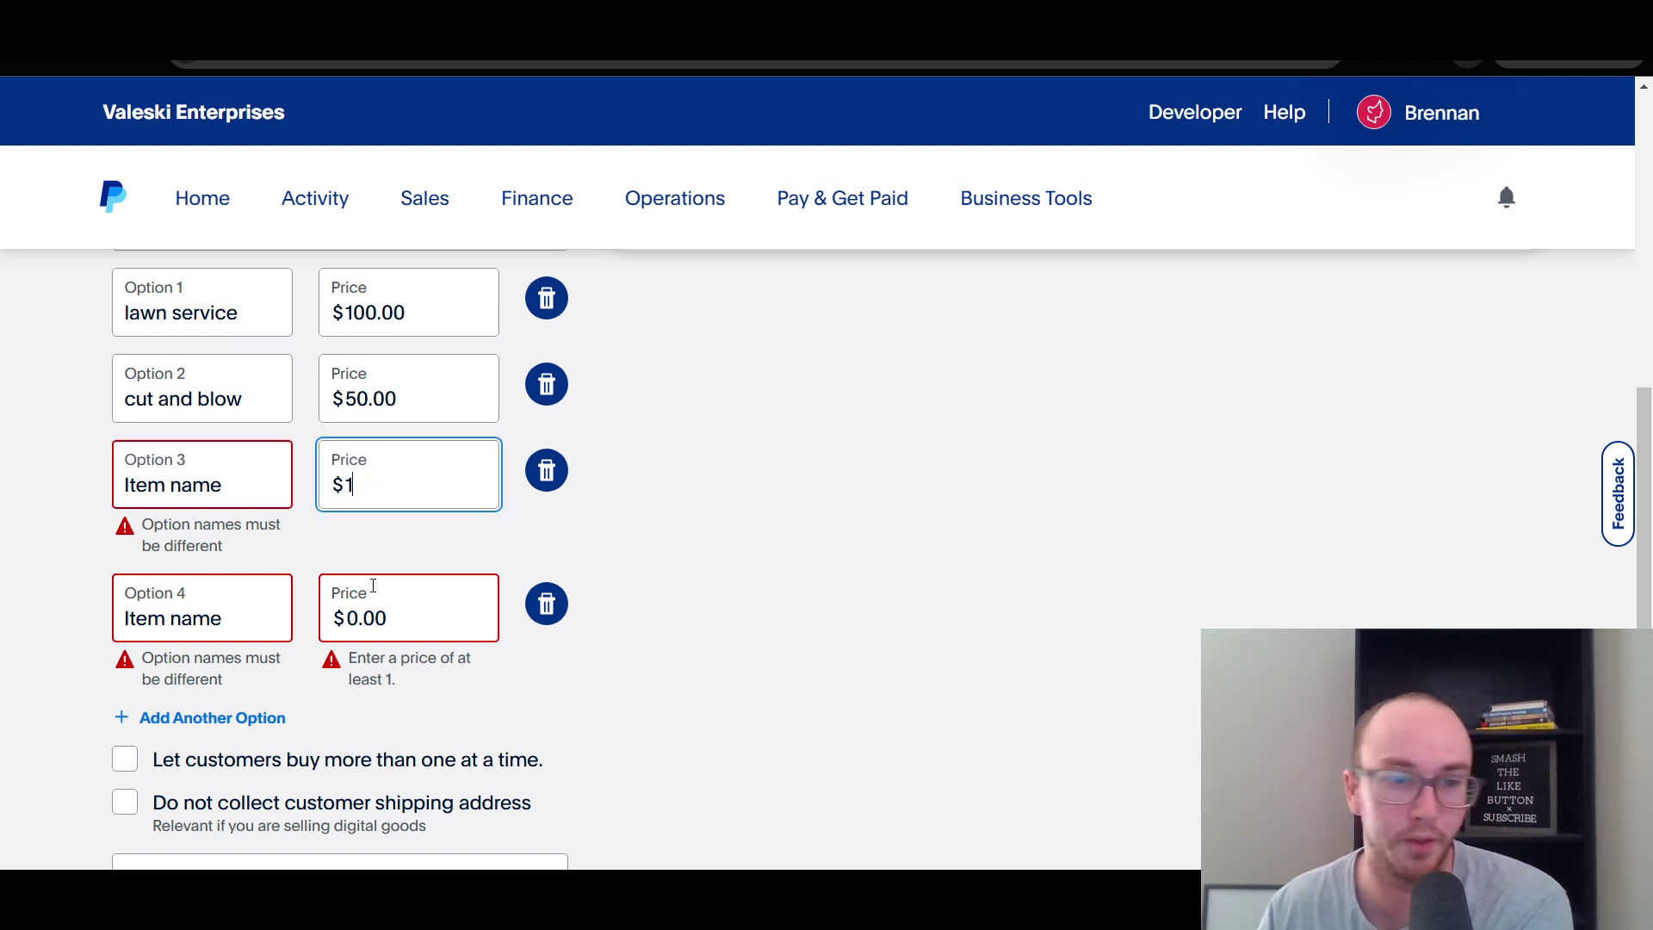
left_click_drag(408, 623, 347, 620)
type("1")
left_click(705, 651)
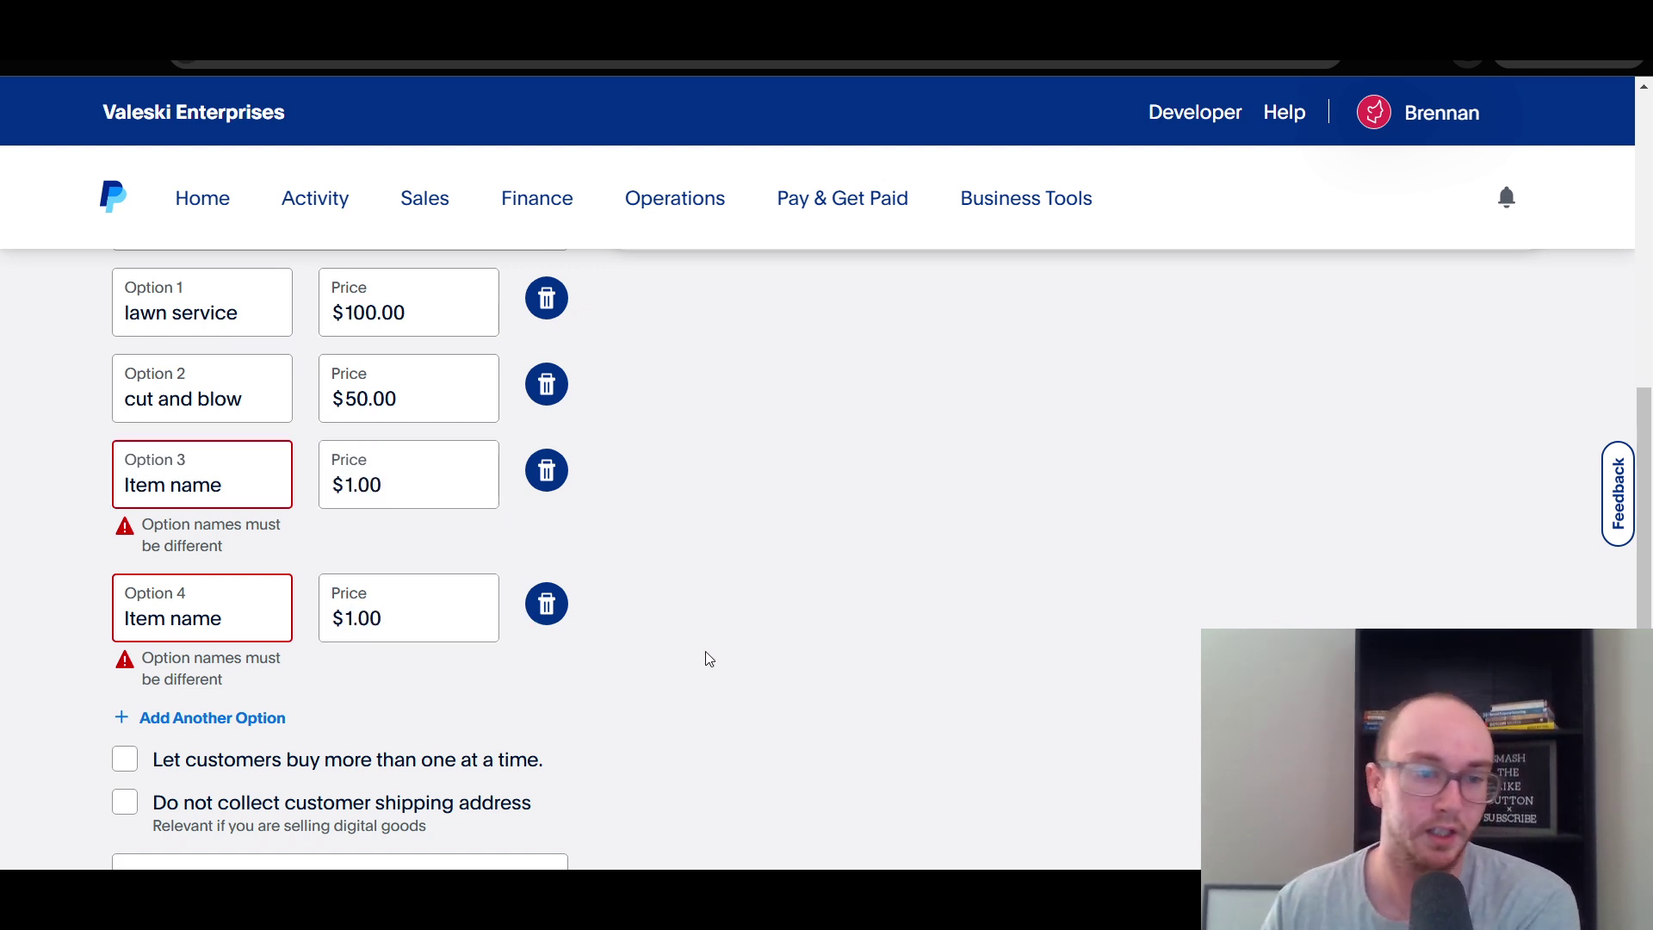
- Rename option 4 as "Item name2" and option 3 as "Item name1"
left_click(272, 623)
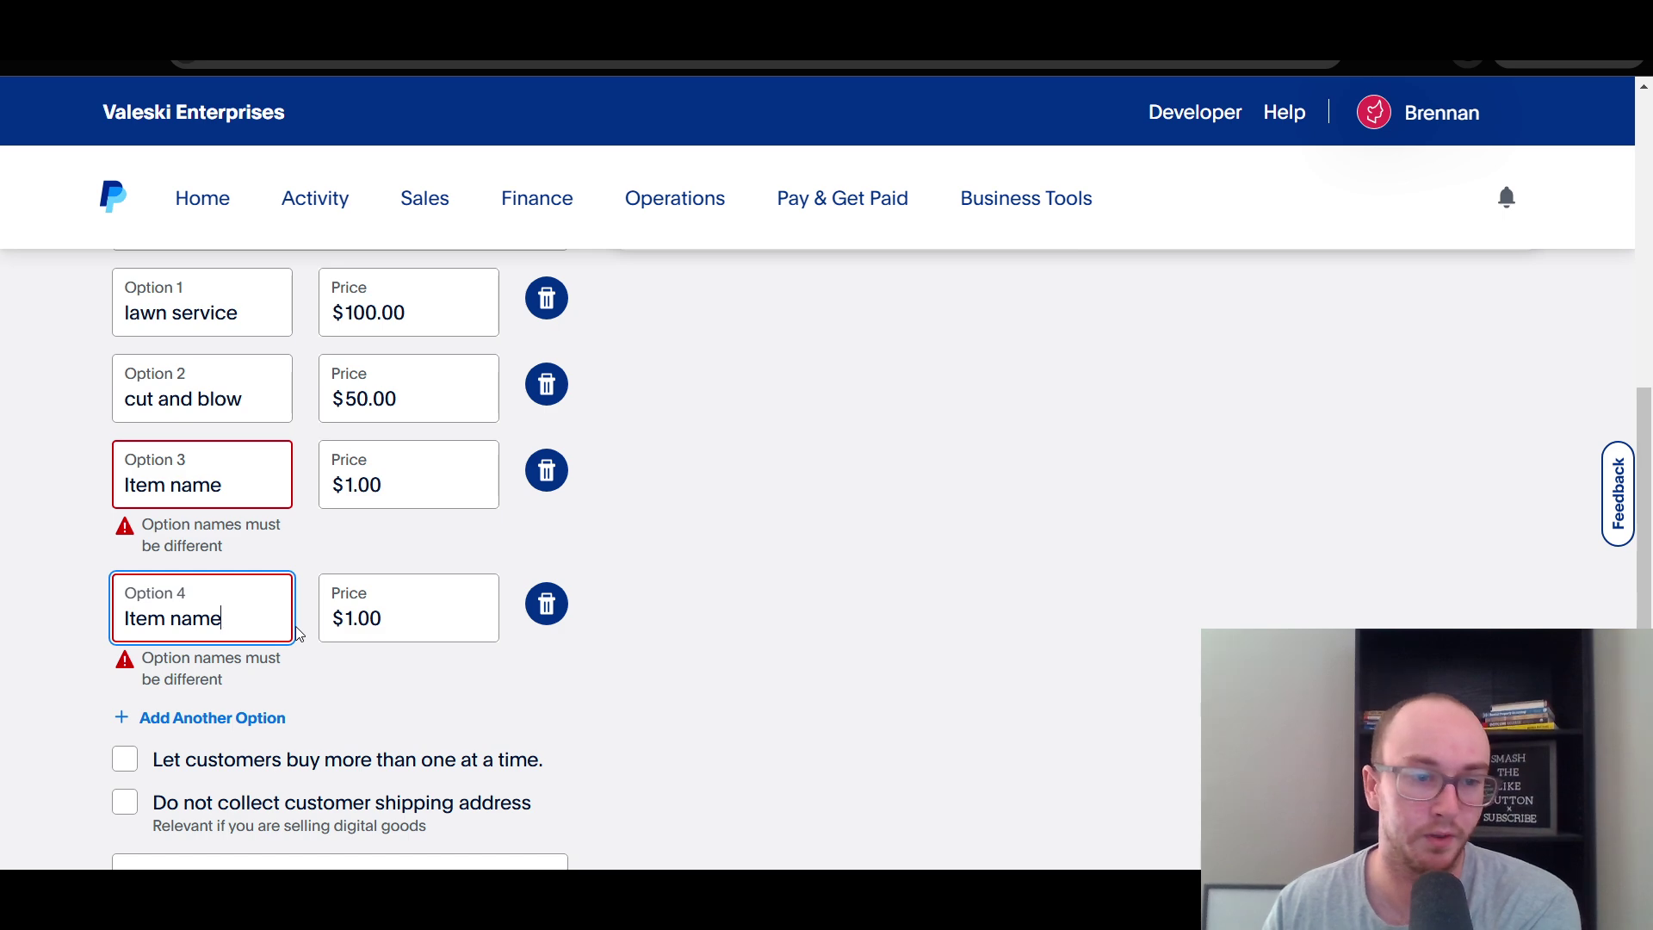
type("2")
left_click(689, 548)
left_click(235, 489)
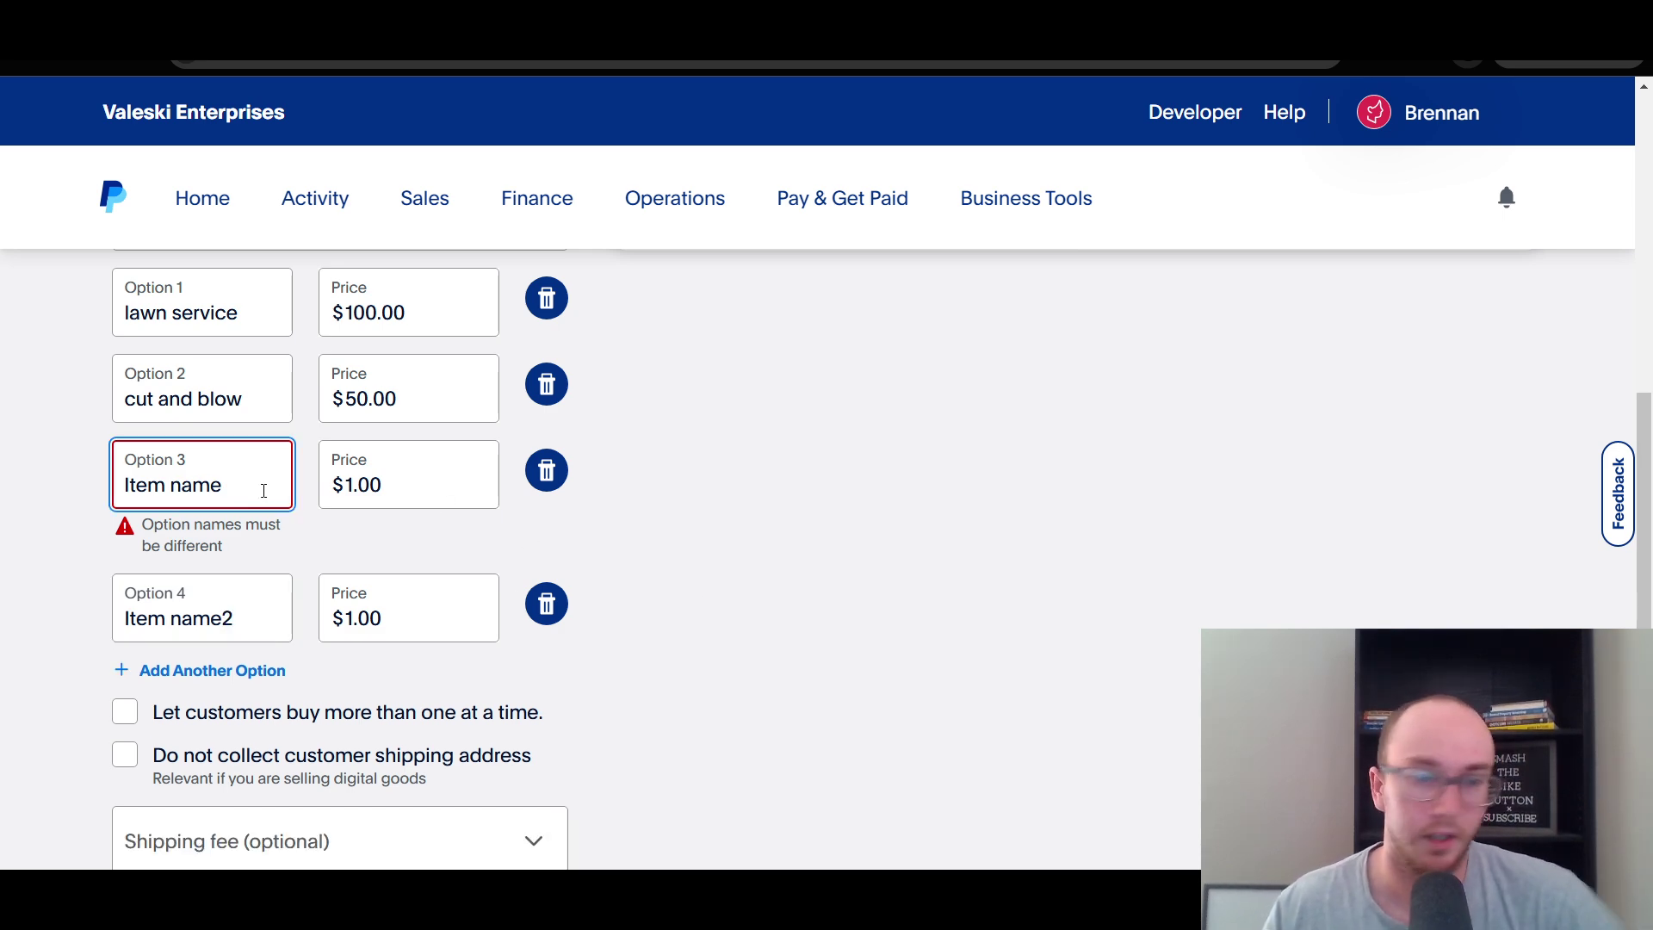
type("1")
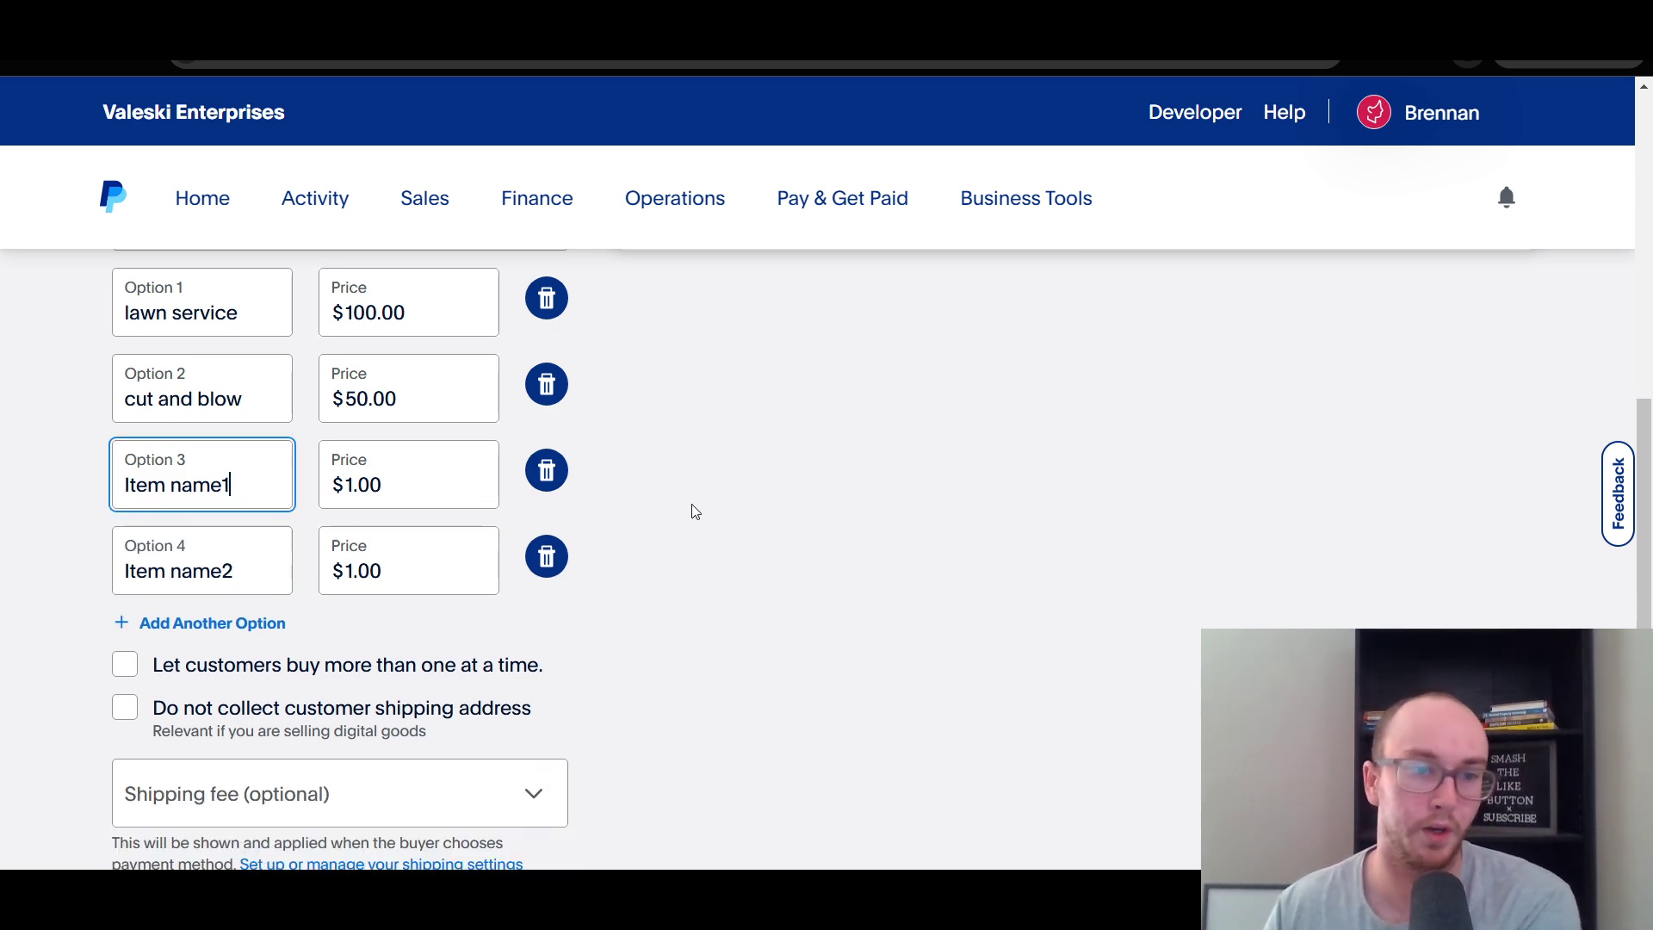
- Review the lawn product's form and build its payment link and QR code
scroll(678, 673, "up", 10)
scroll(1205, 430, "down", 3)
scroll(1446, 319, "up", 3)
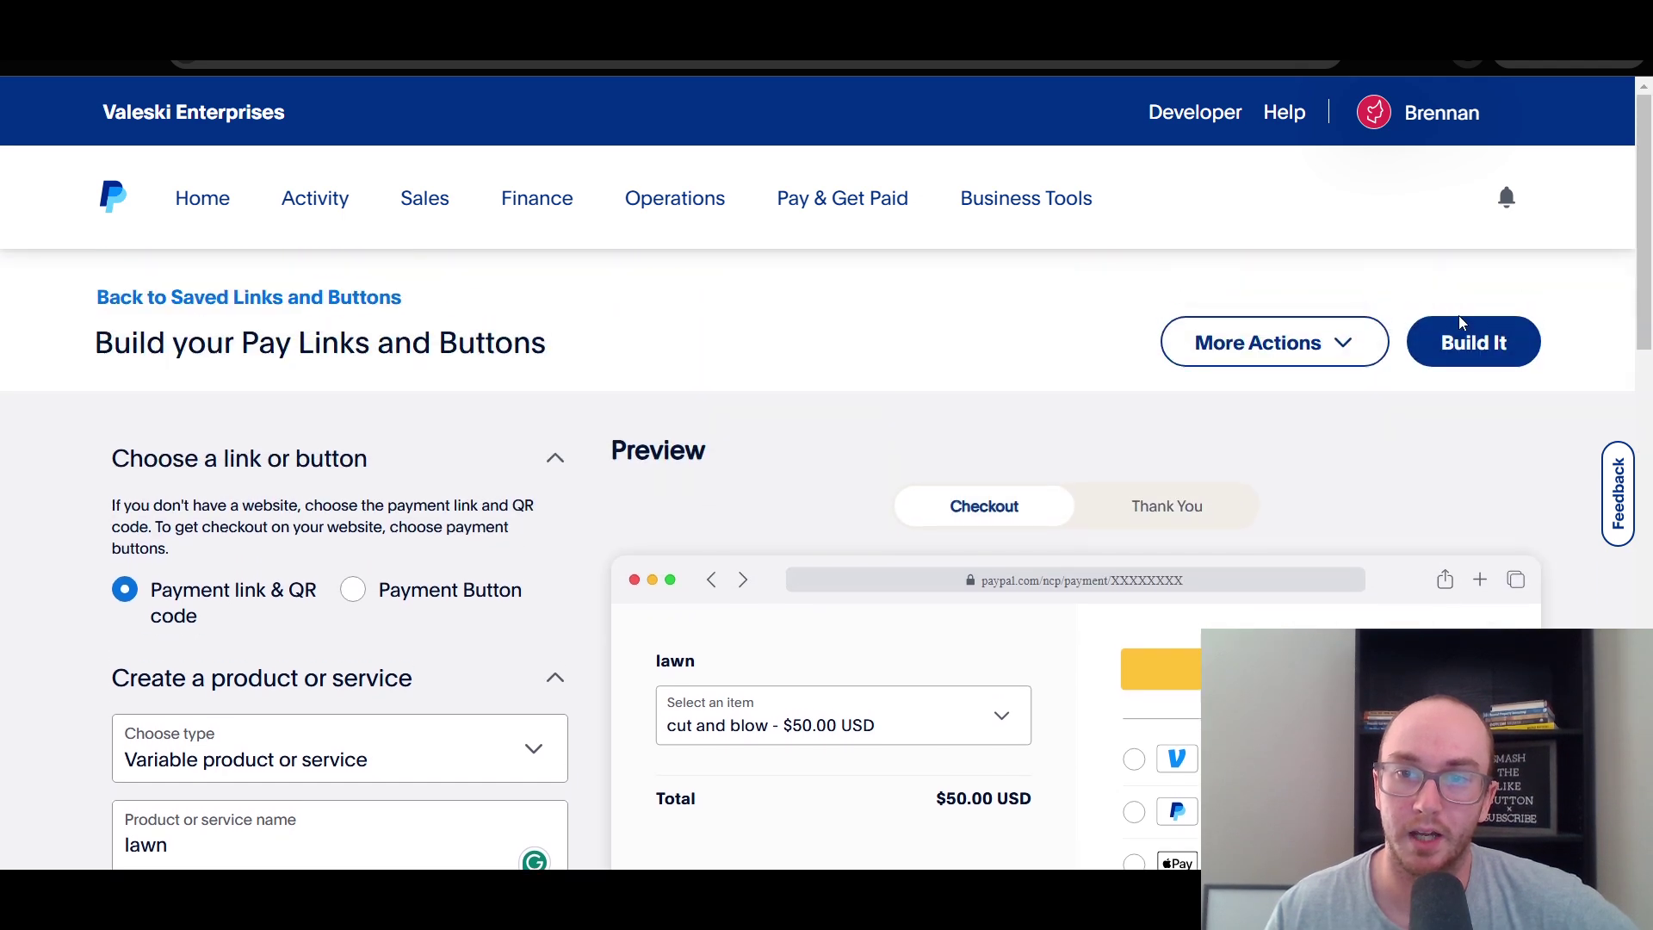
left_click(1464, 337)
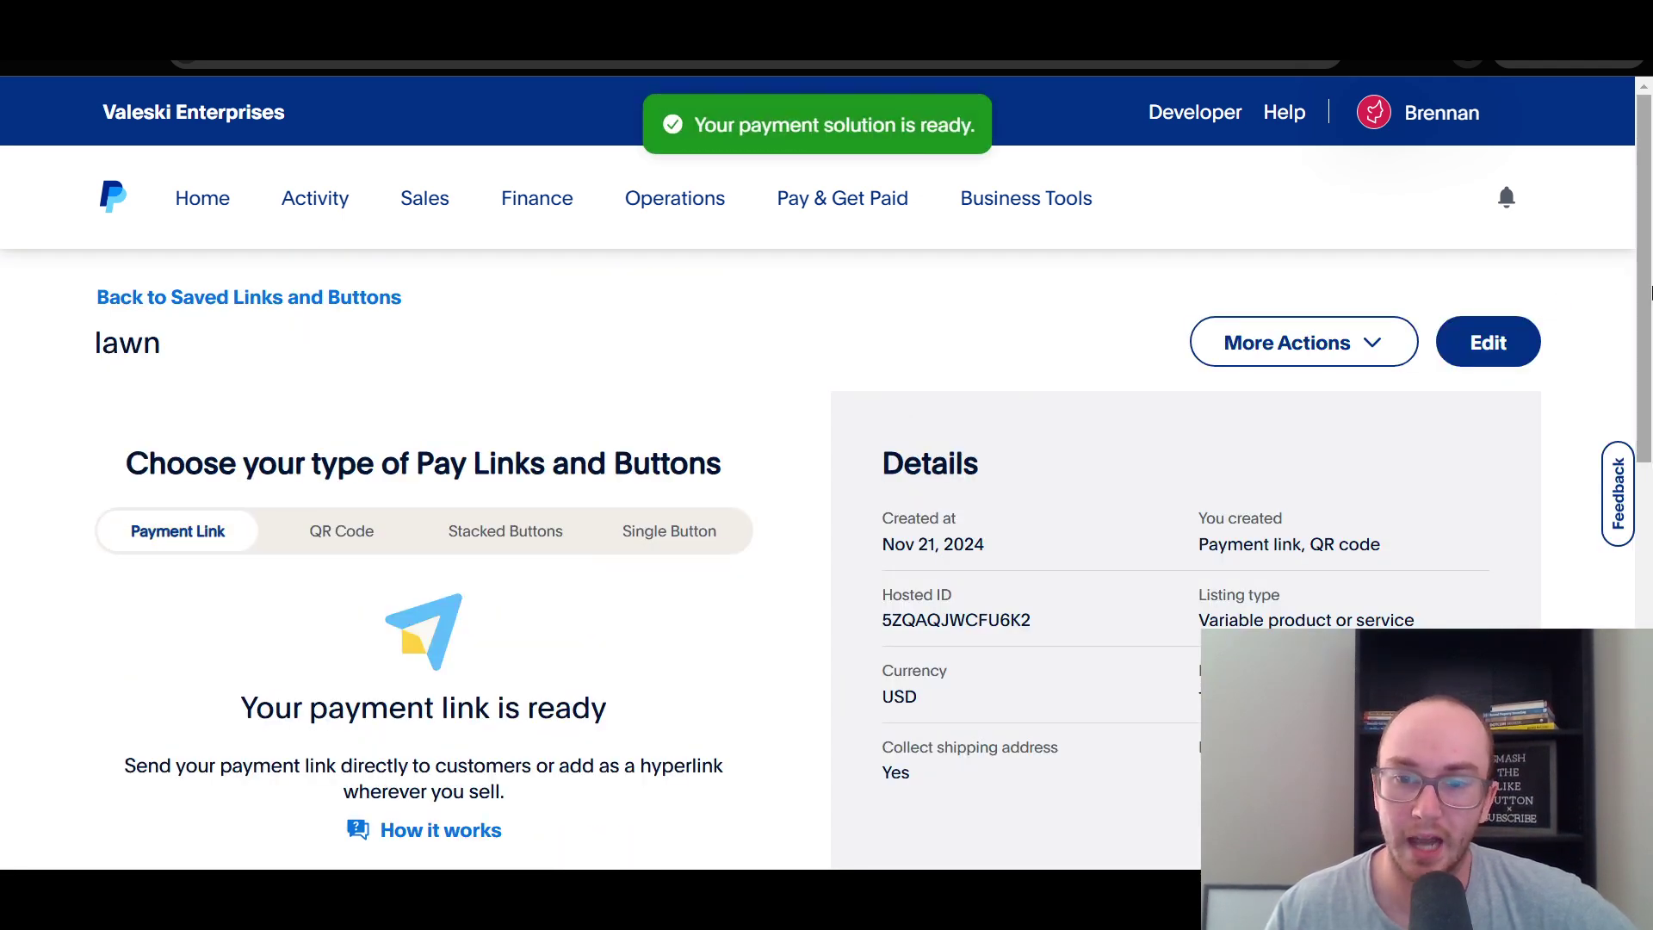
- Check the lawn listing's details and checkout preview, and copy its payment link
scroll(1610, 448, "down", 5)
scroll(1617, 492, "down", 4)
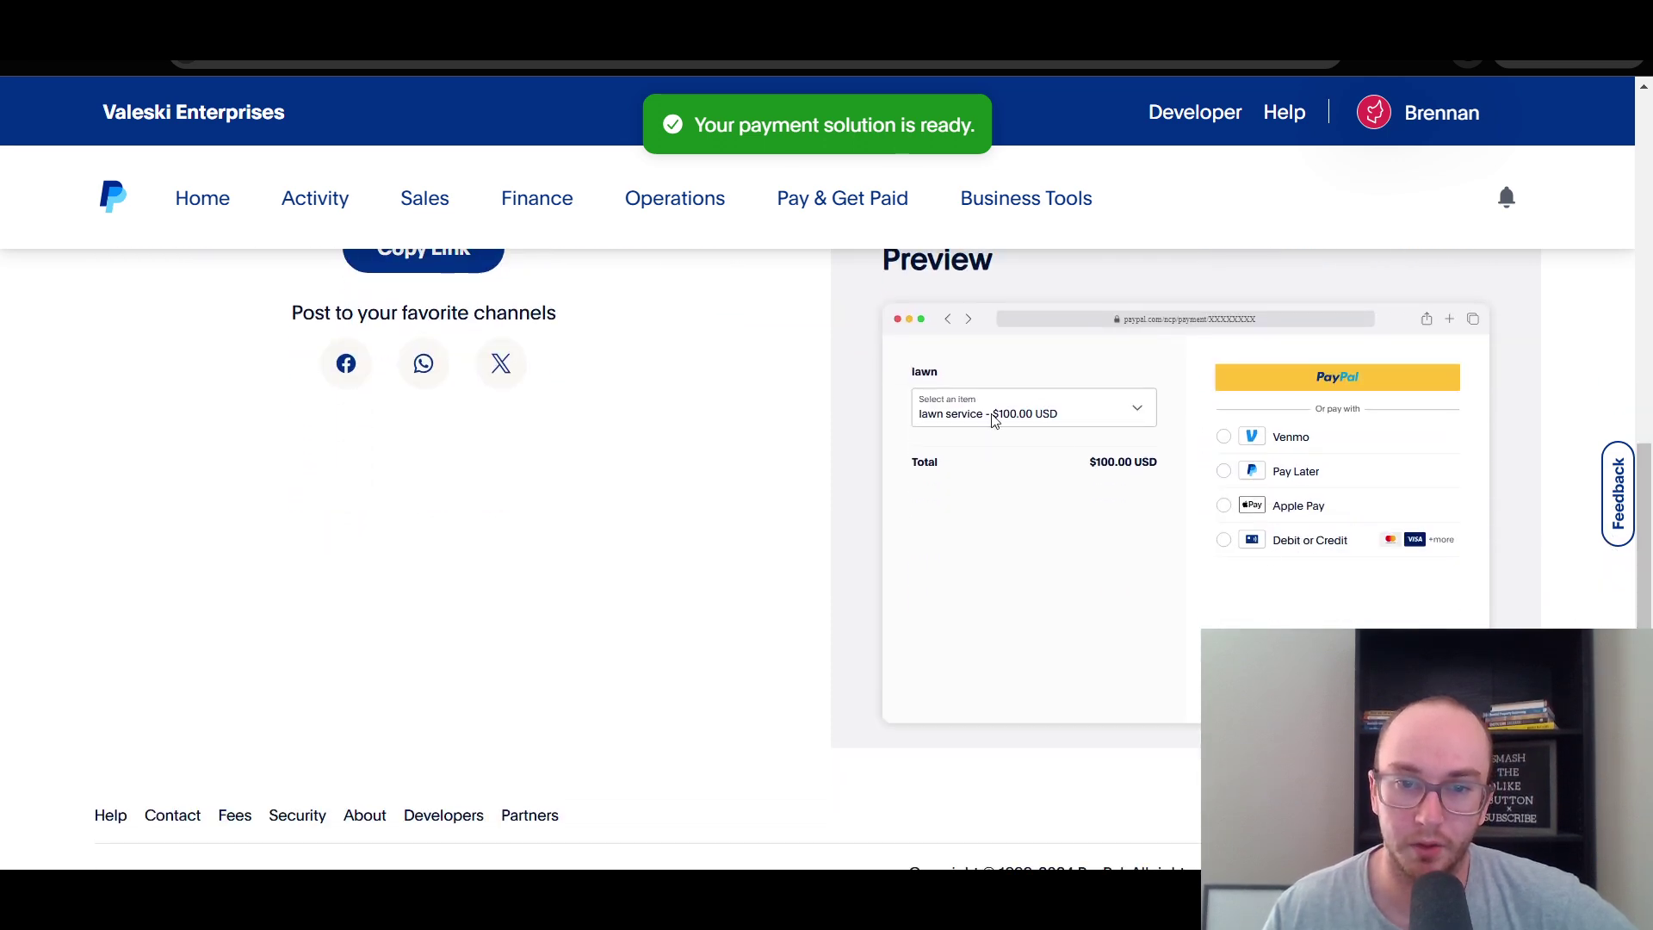
left_click_drag(1633, 584, 1626, 270)
scroll(1627, 273, "down", 2)
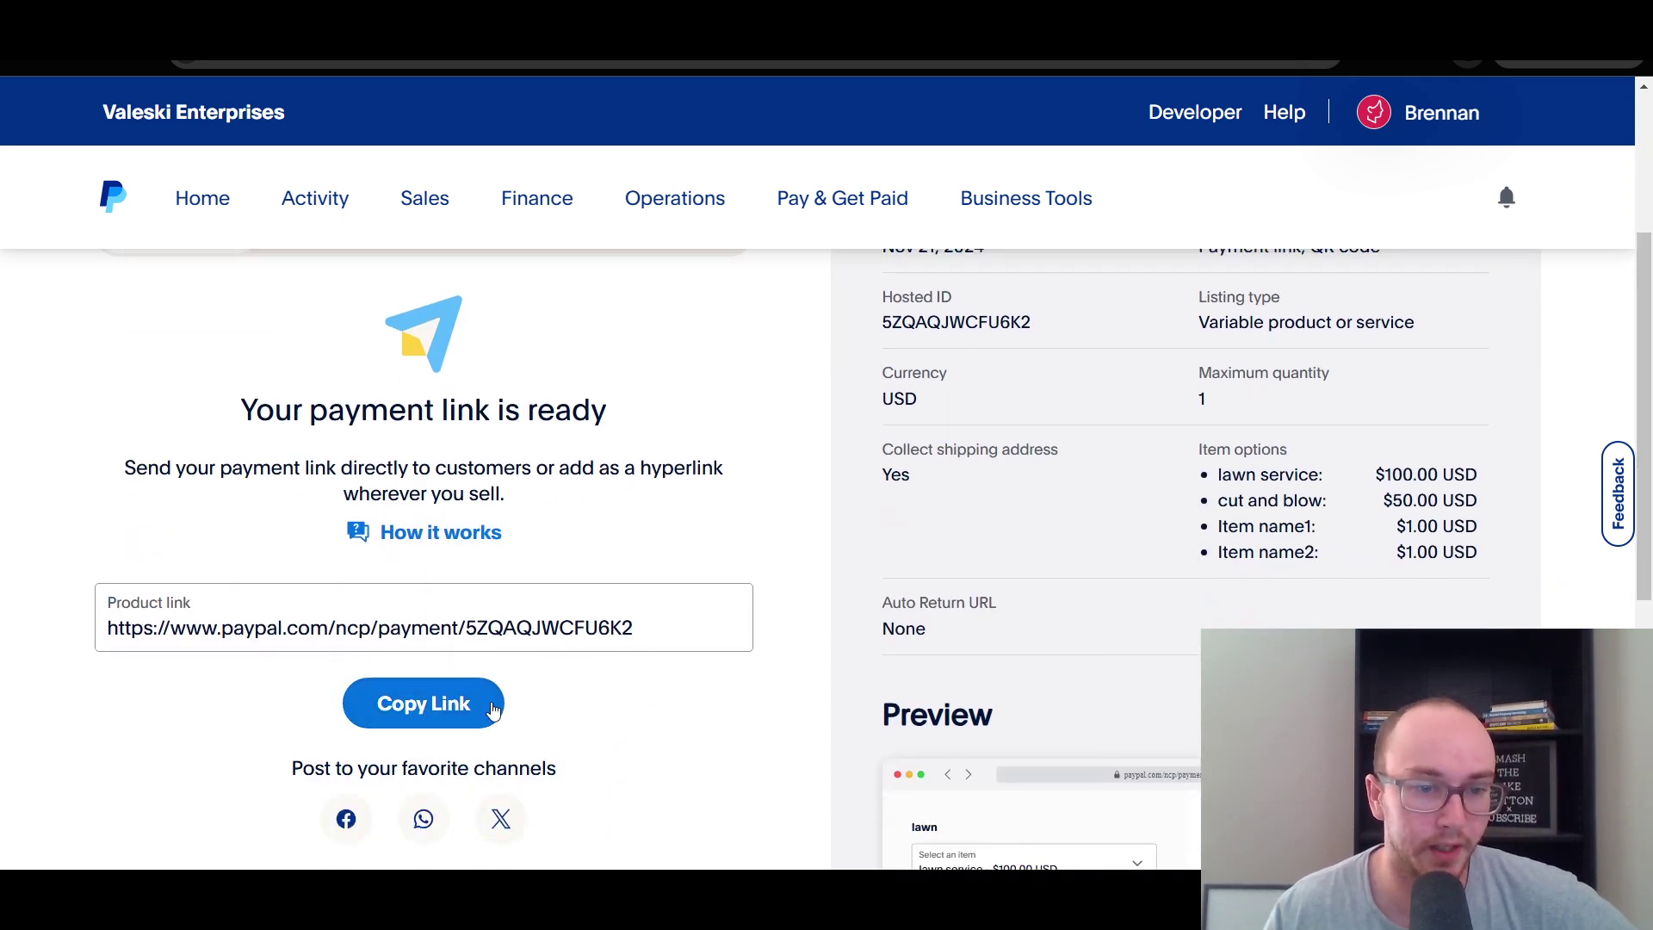
scroll(659, 676, "up", 1)
scroll(637, 650, "down", 3)
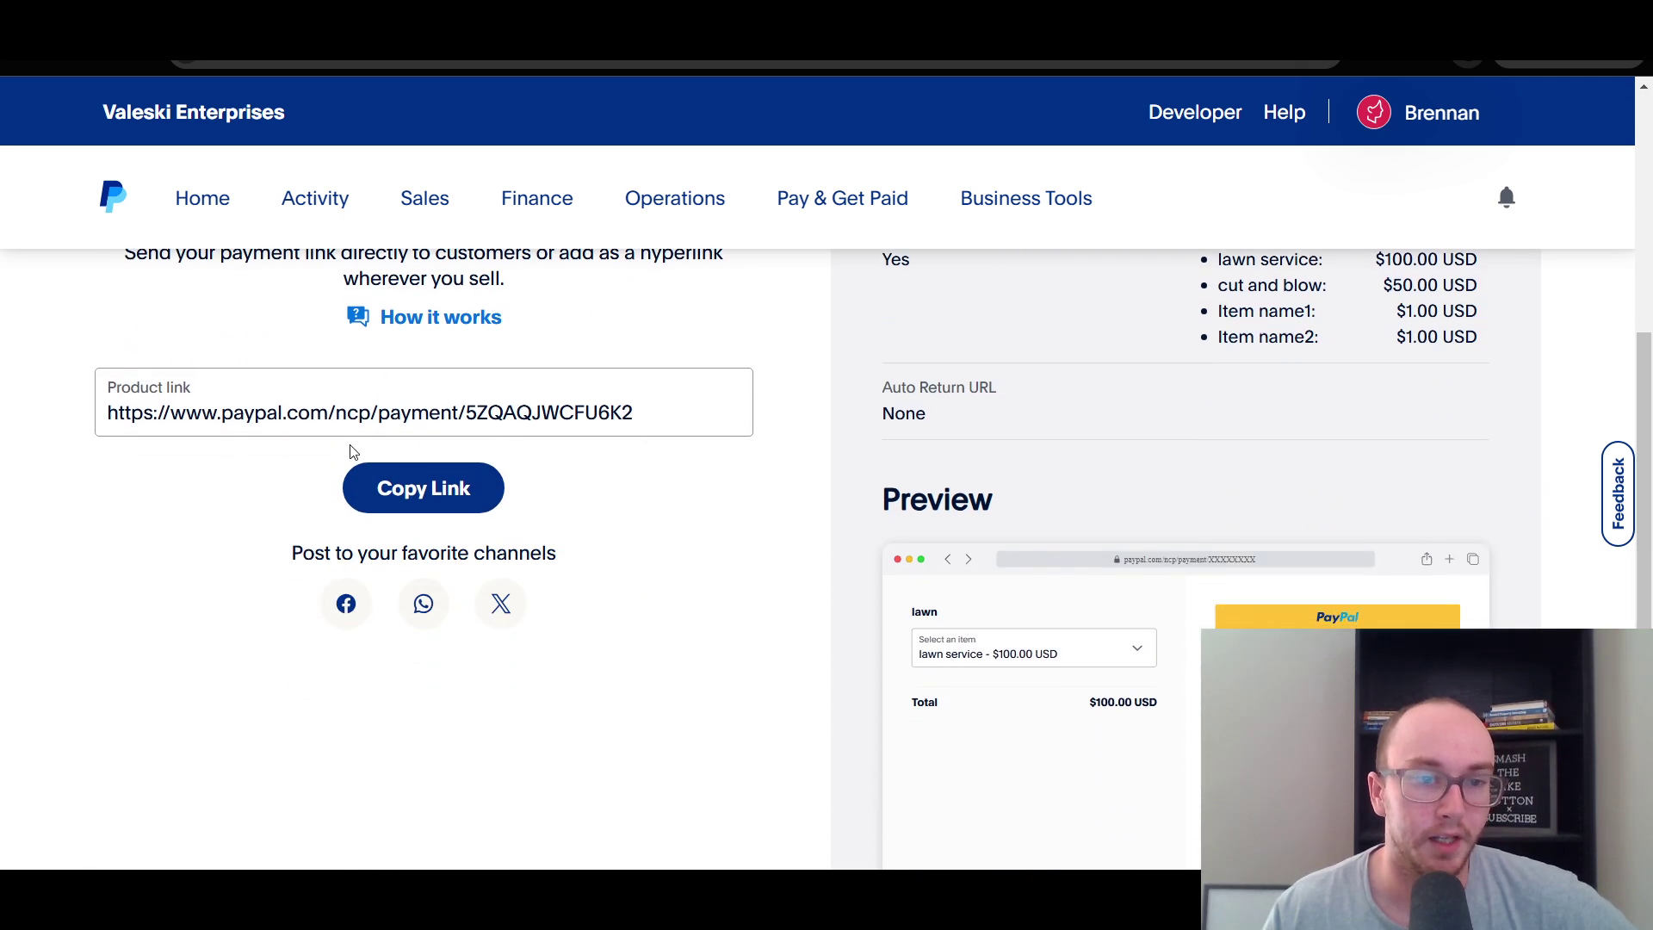
left_click(432, 489)
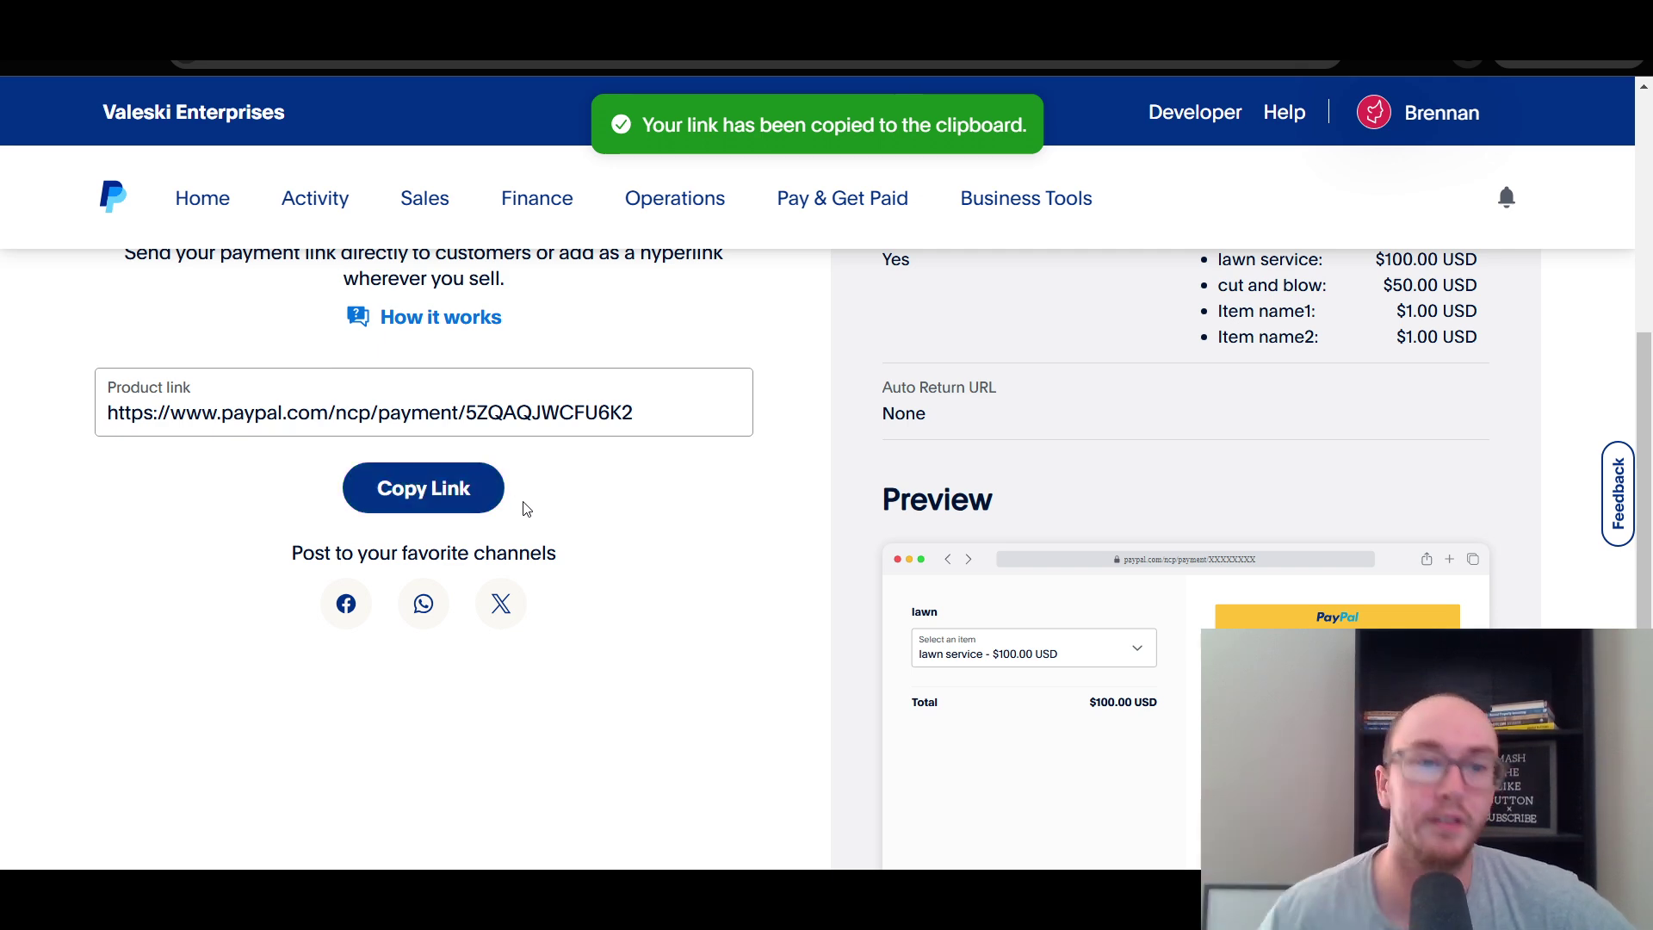
- Display the lawn product's QR code and look it over
scroll(527, 508, "up", 5)
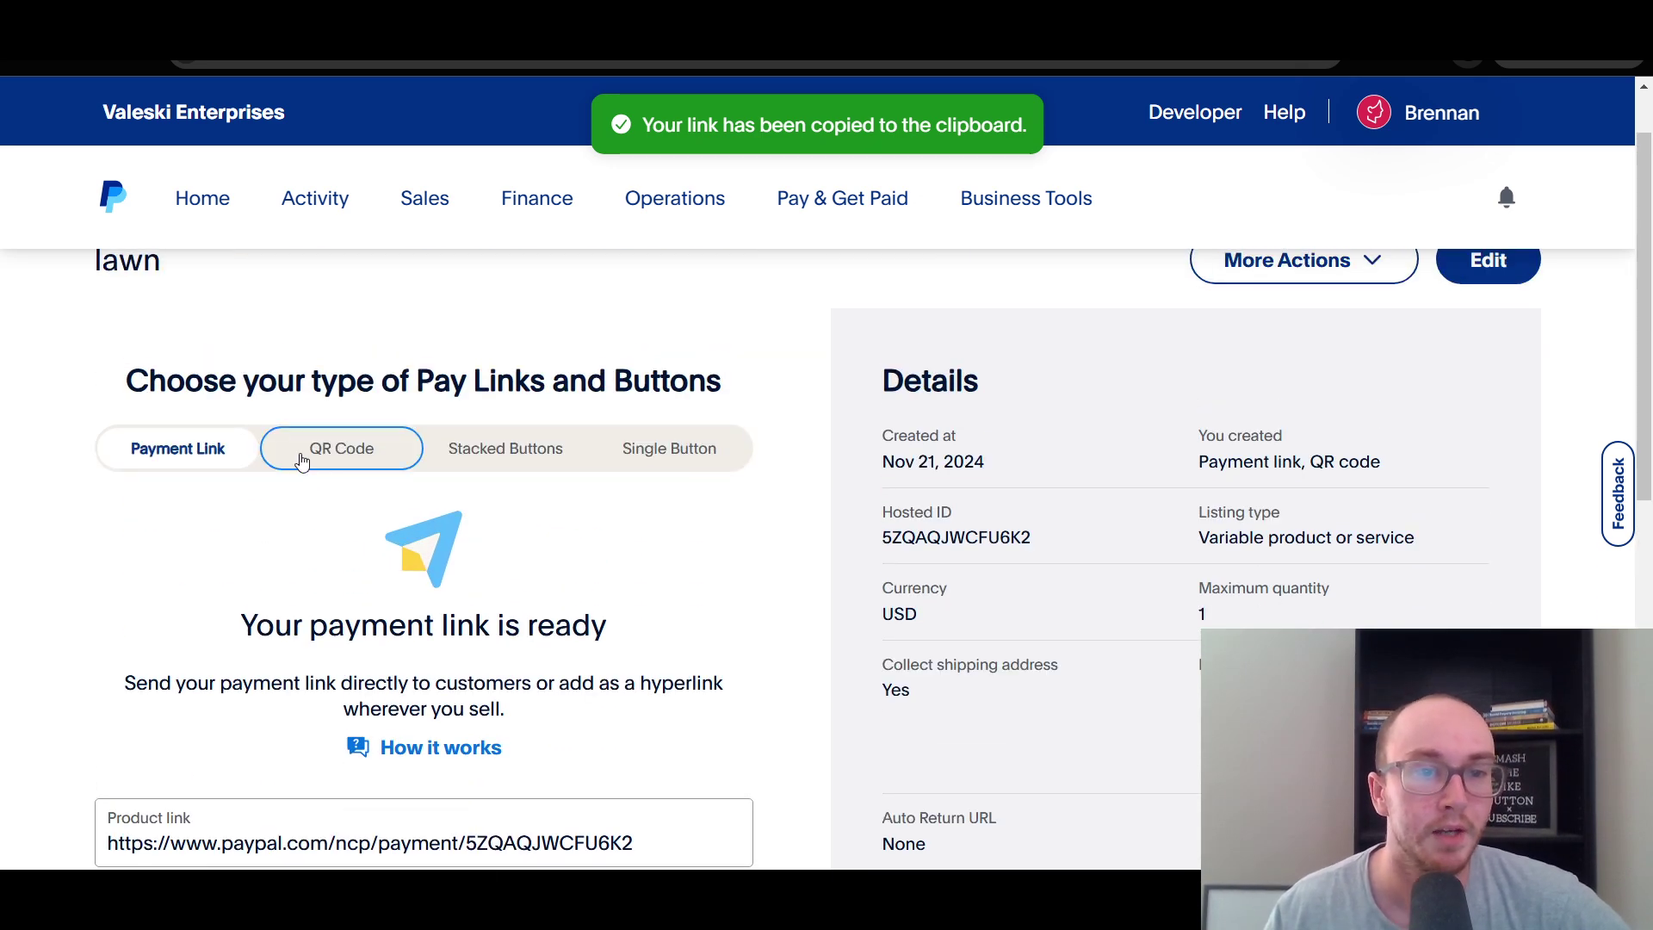
left_click(341, 448)
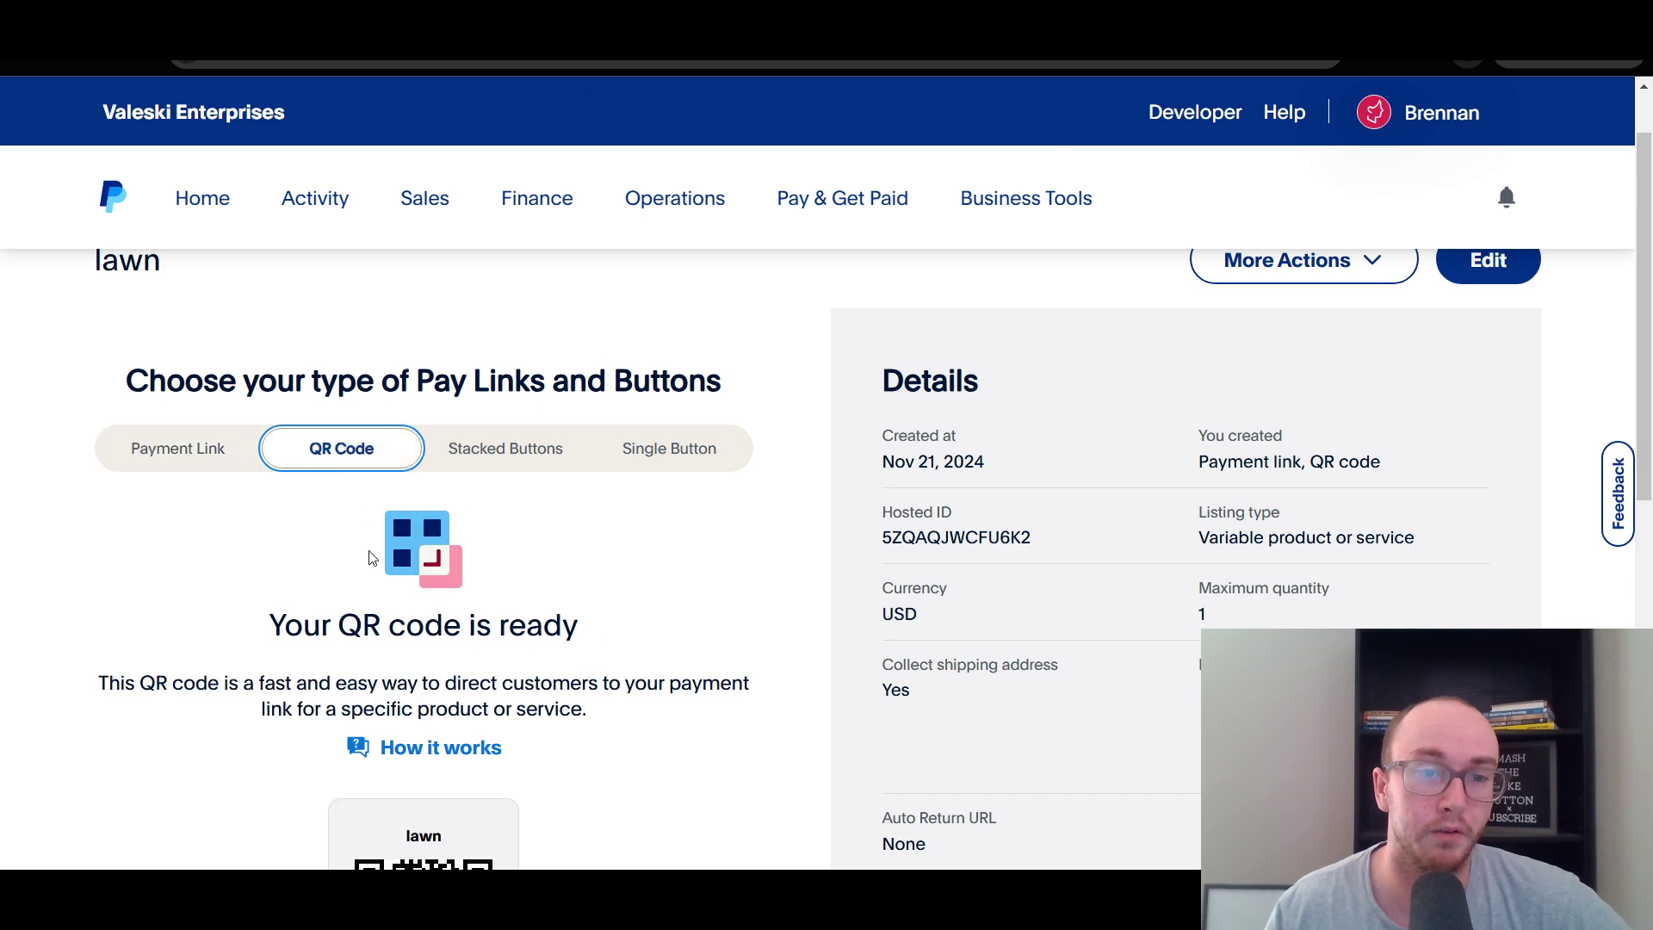
scroll(702, 618, "down", 5)
scroll(534, 668, "up", 5)
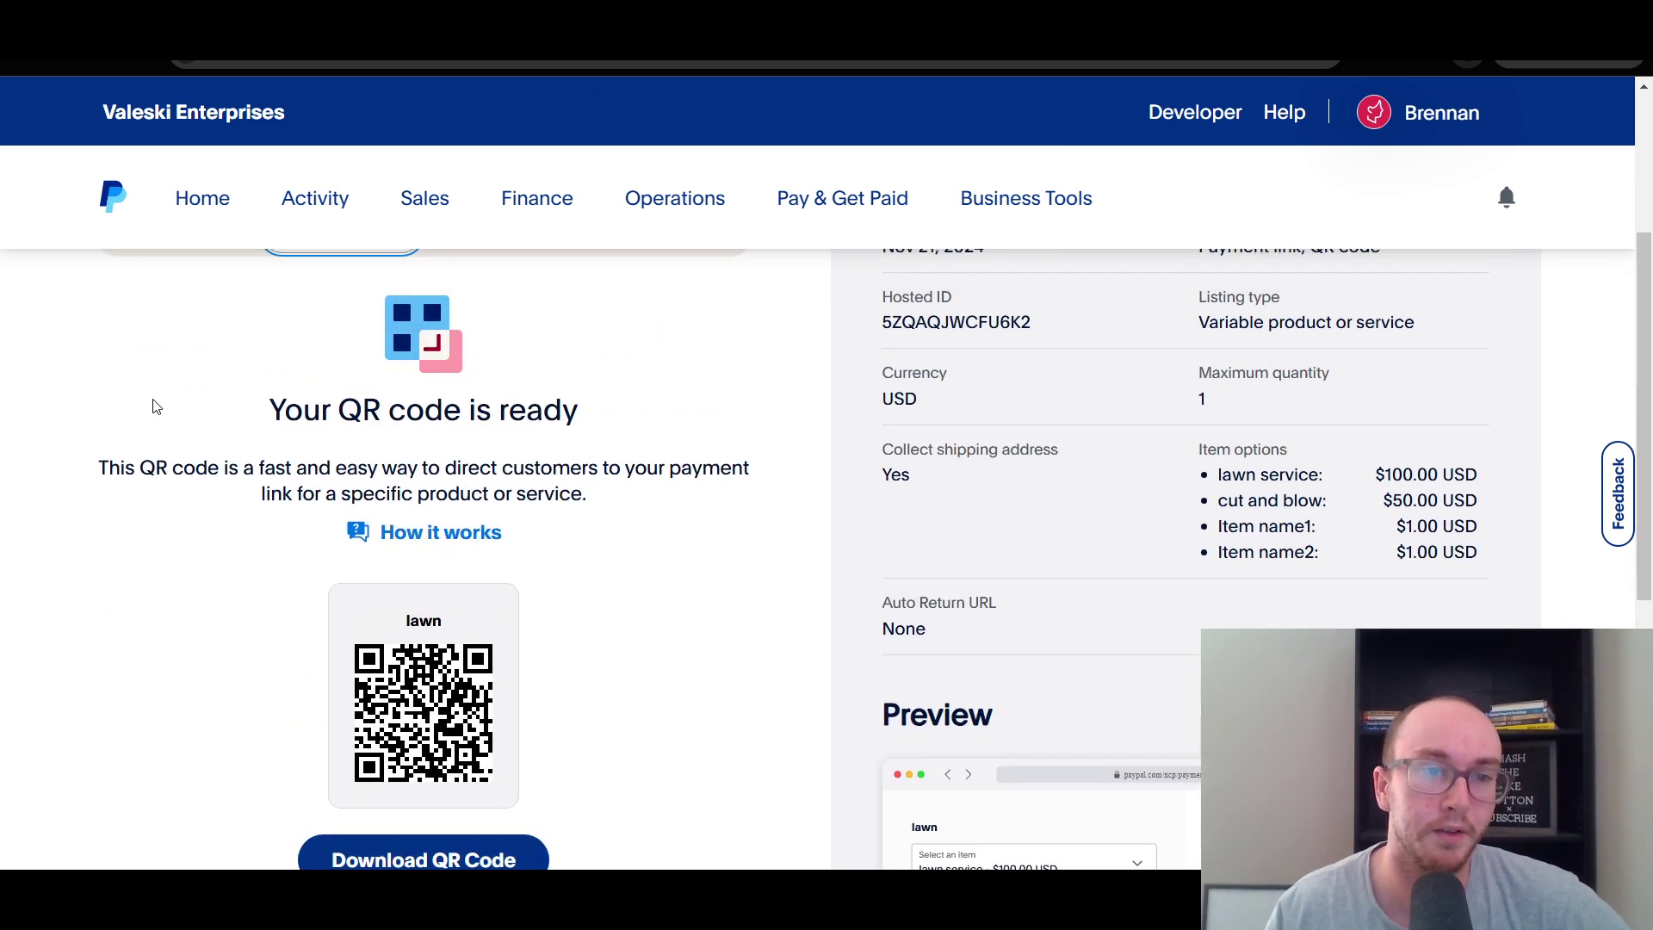
- Return to the lawn product's payment link and copy the link again
left_click(167, 443)
scroll(572, 554, "down", 4)
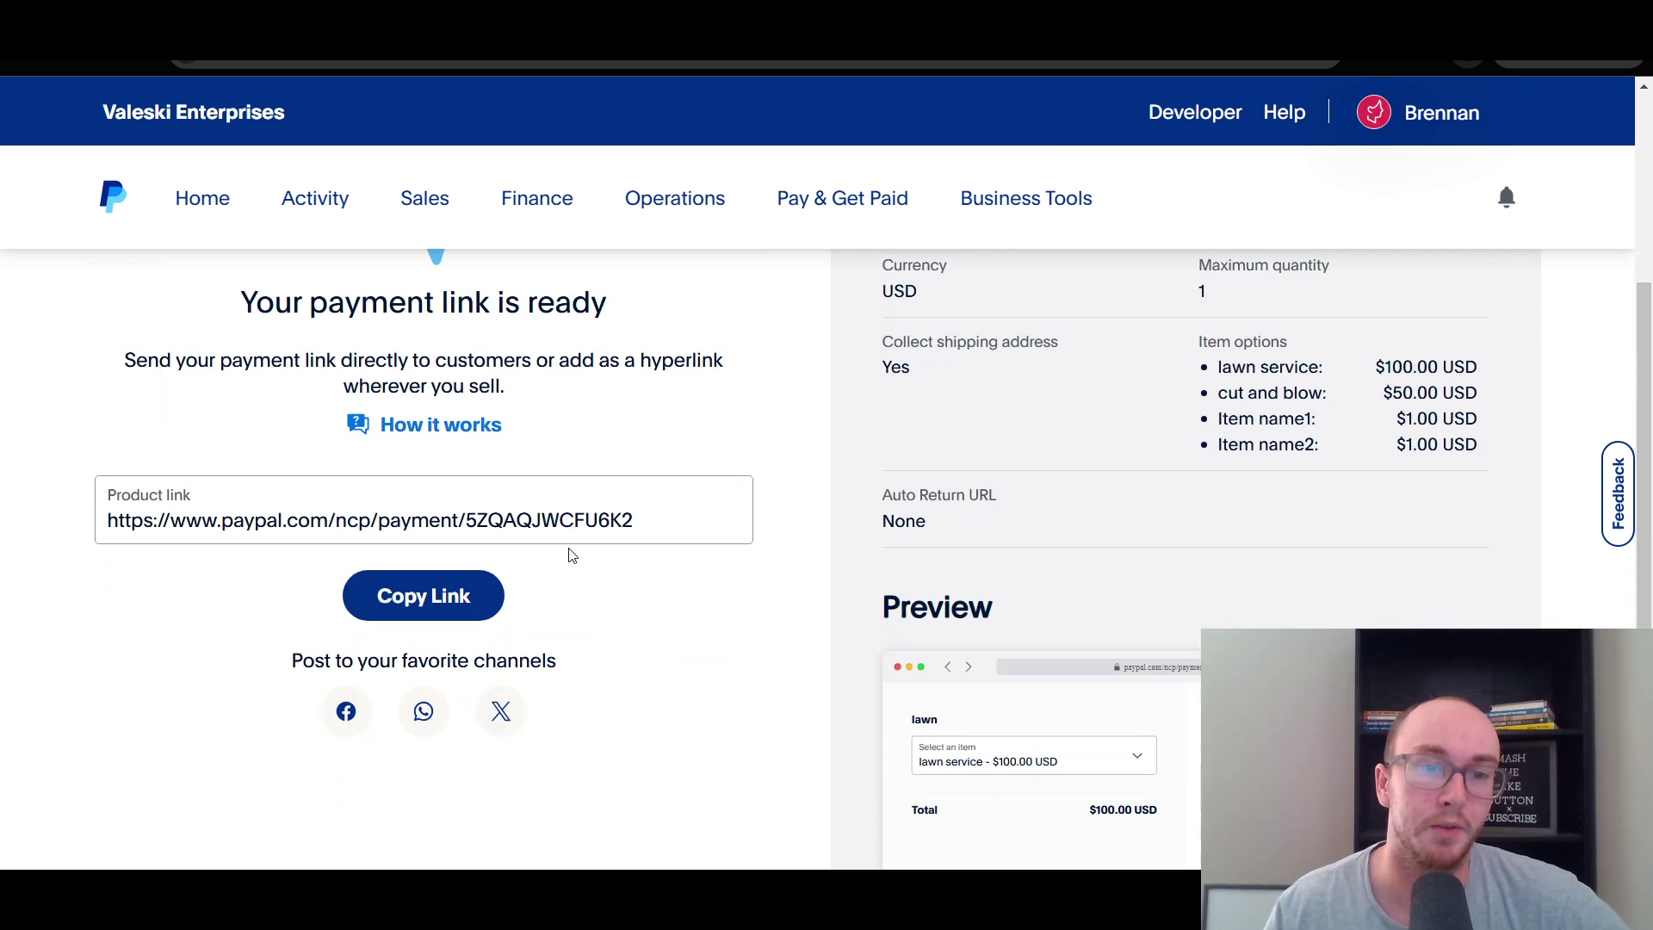
left_click(482, 607)
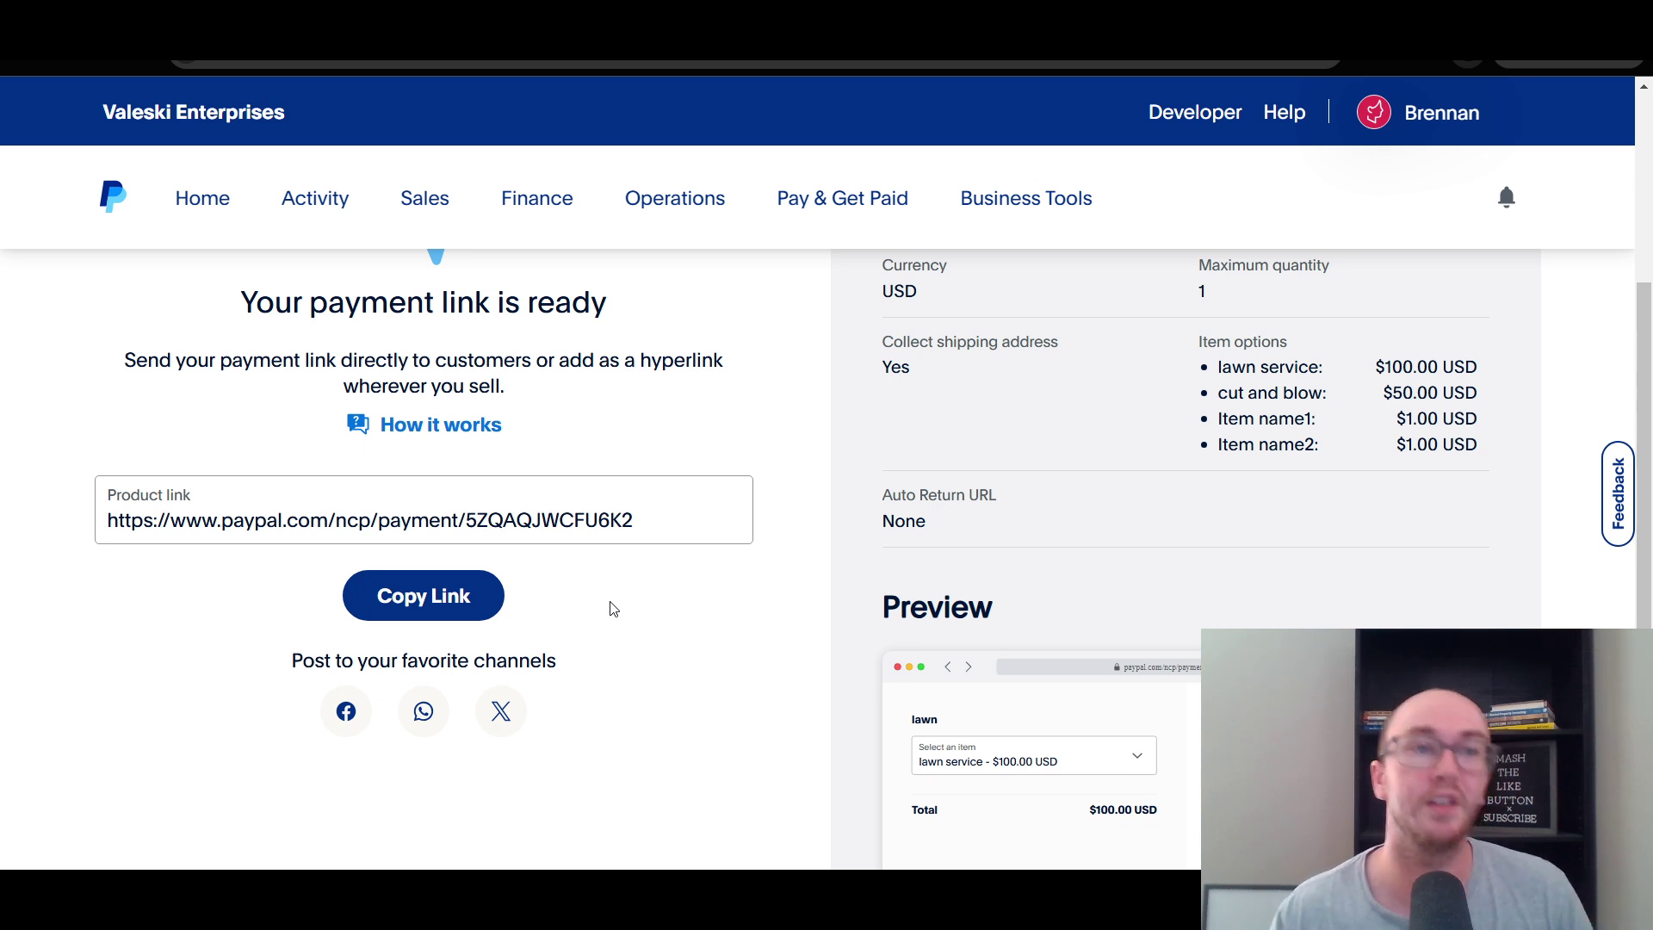
scroll(615, 614, "up", 3)
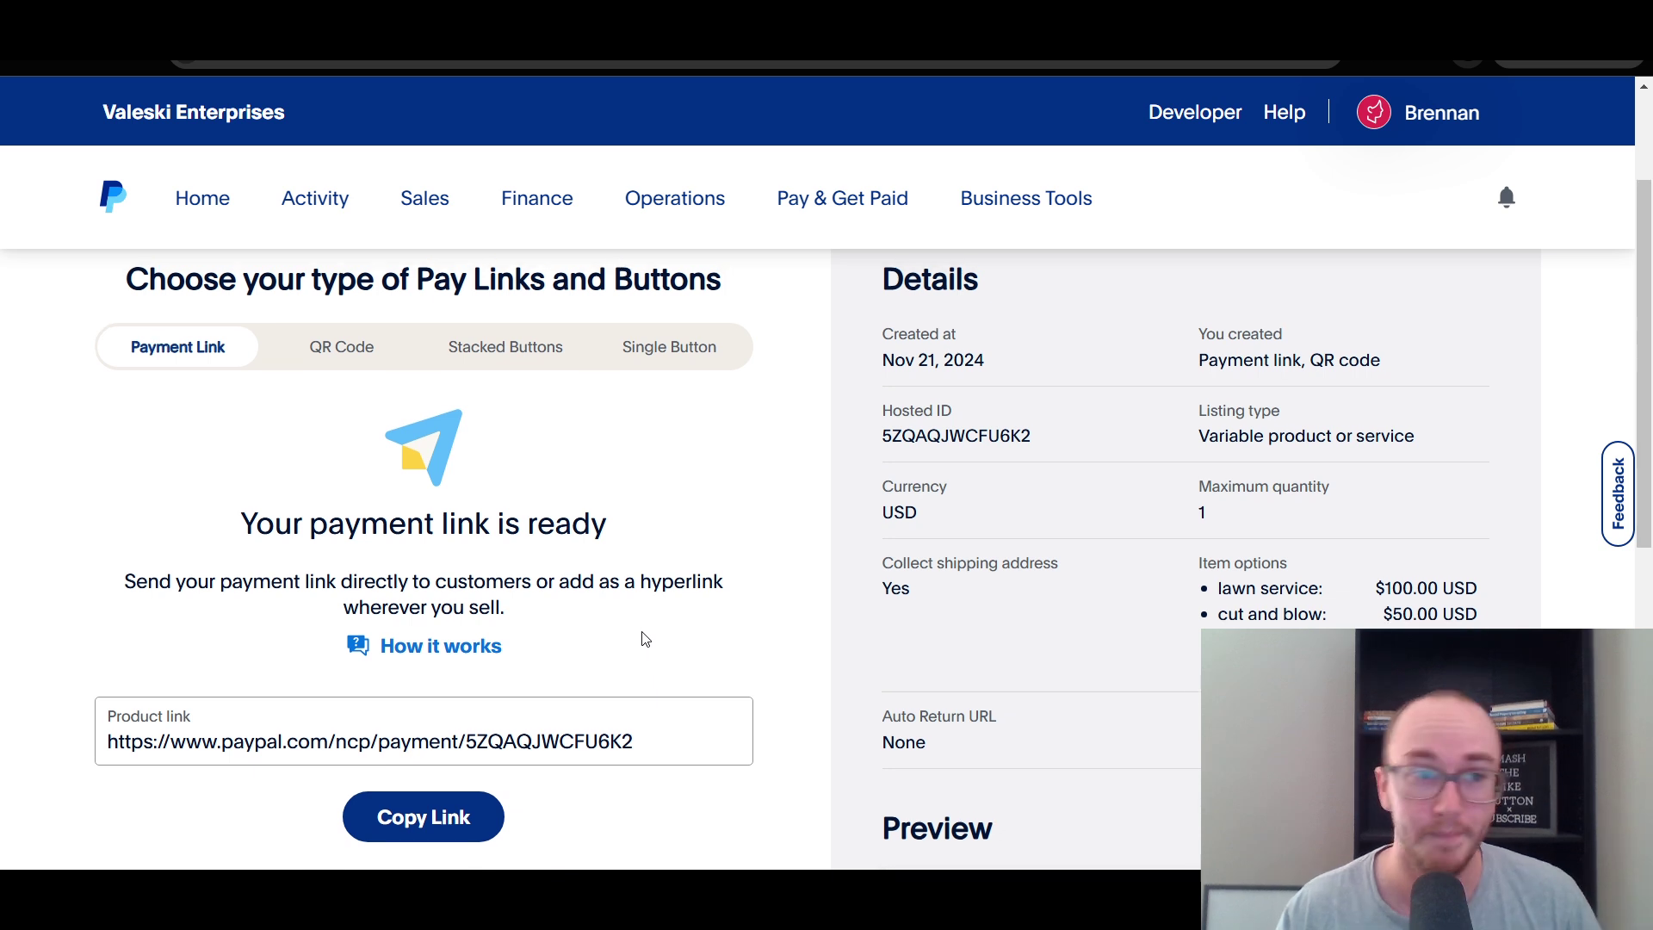
scroll(638, 637, "up", 2)
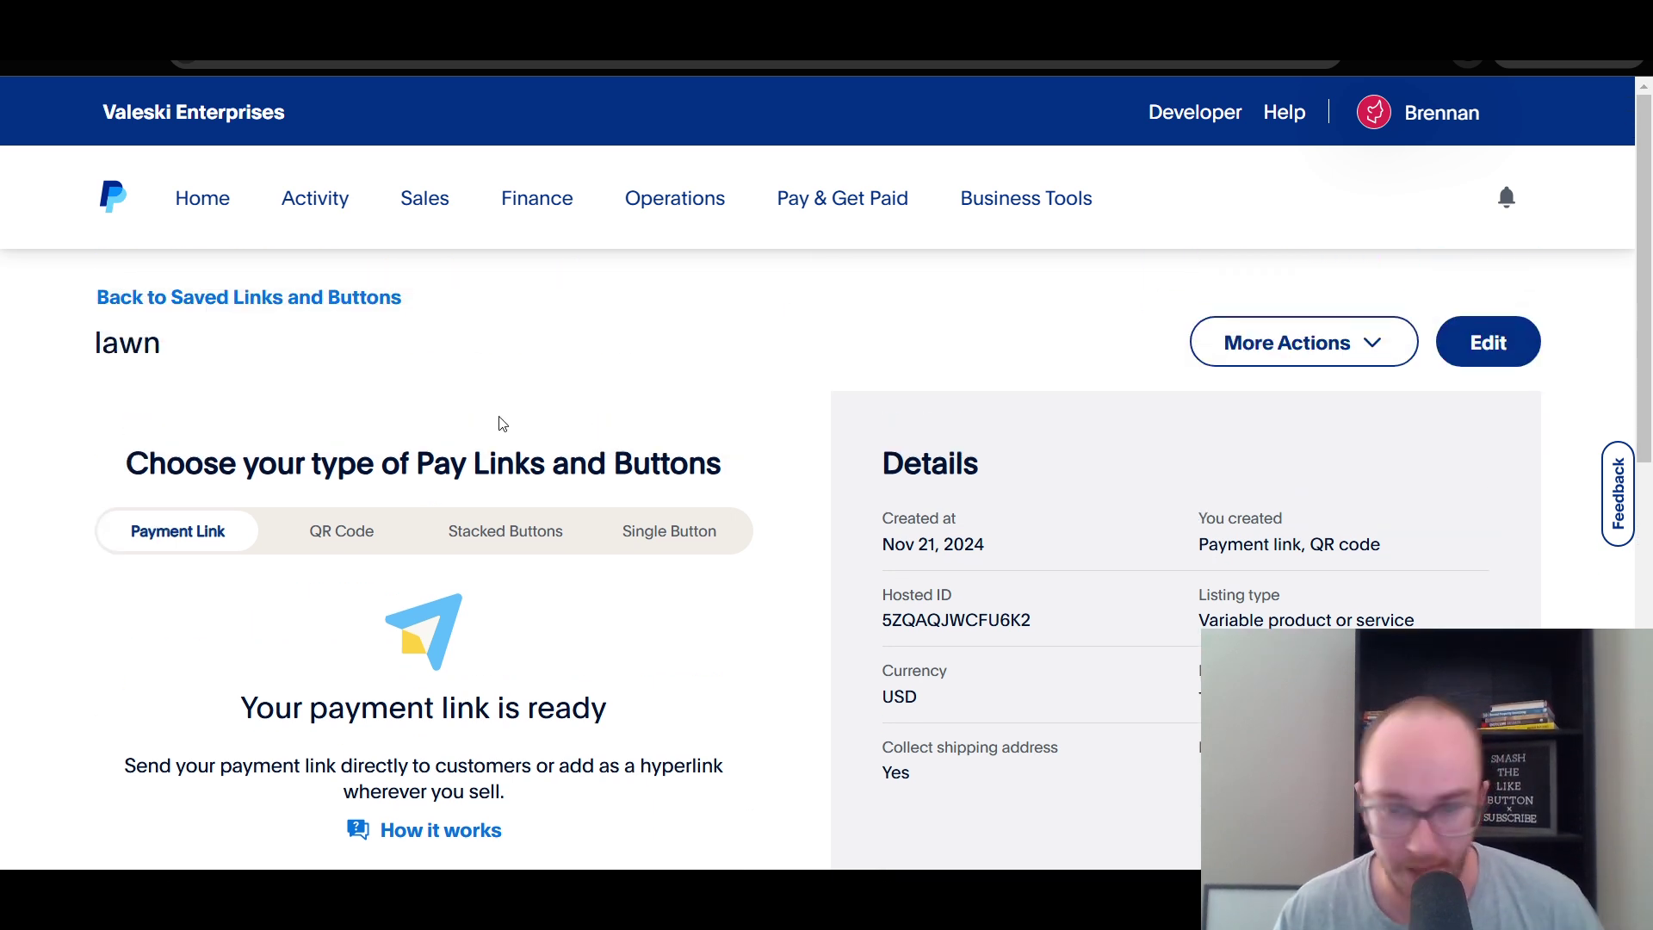